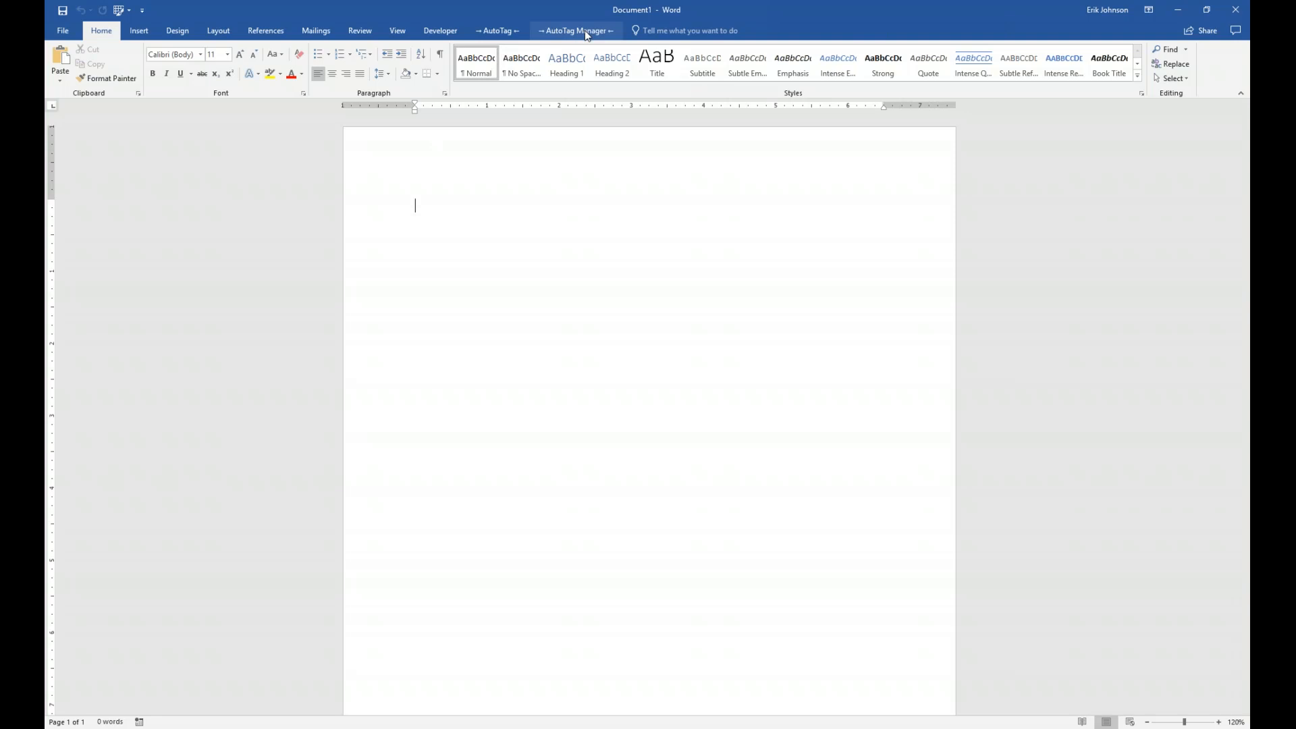
Step: Open AutoTag Manager's Tag - Find and Replace dialog and move it to the page centre
click(586, 31)
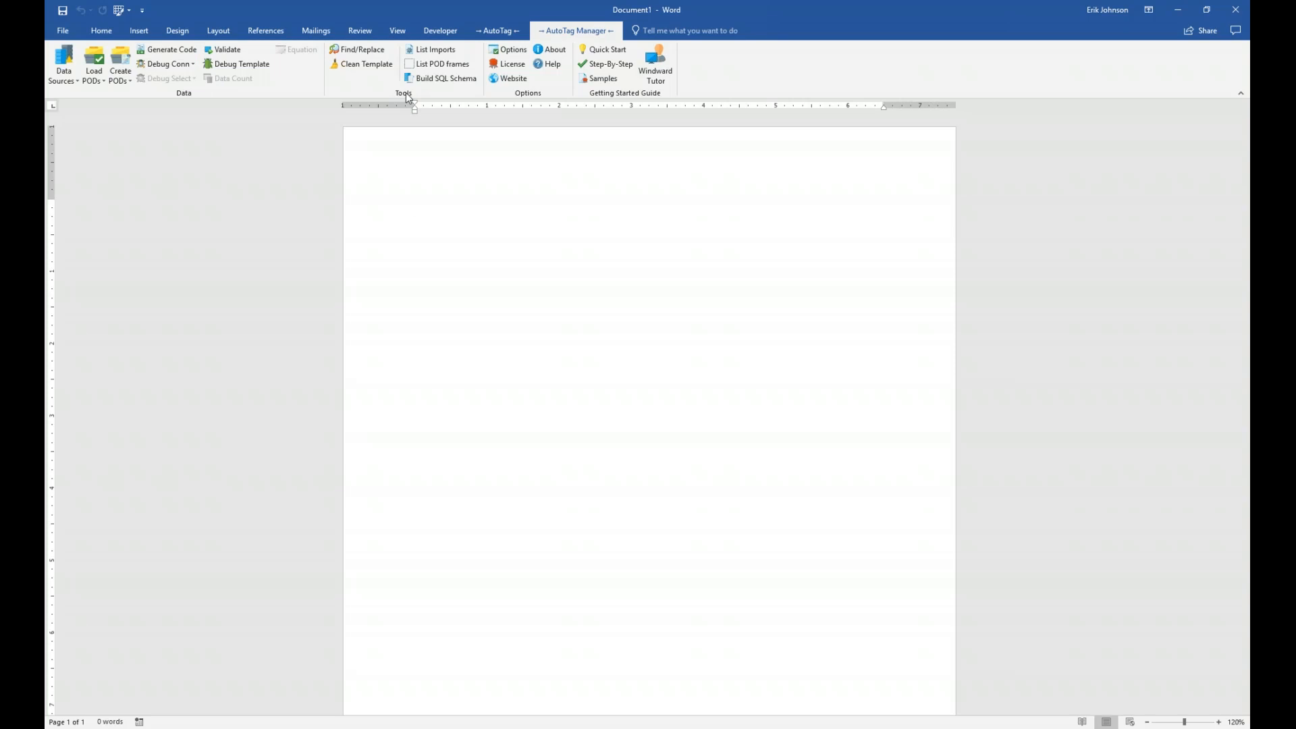
click(375, 54)
drag(1022, 231, 546, 224)
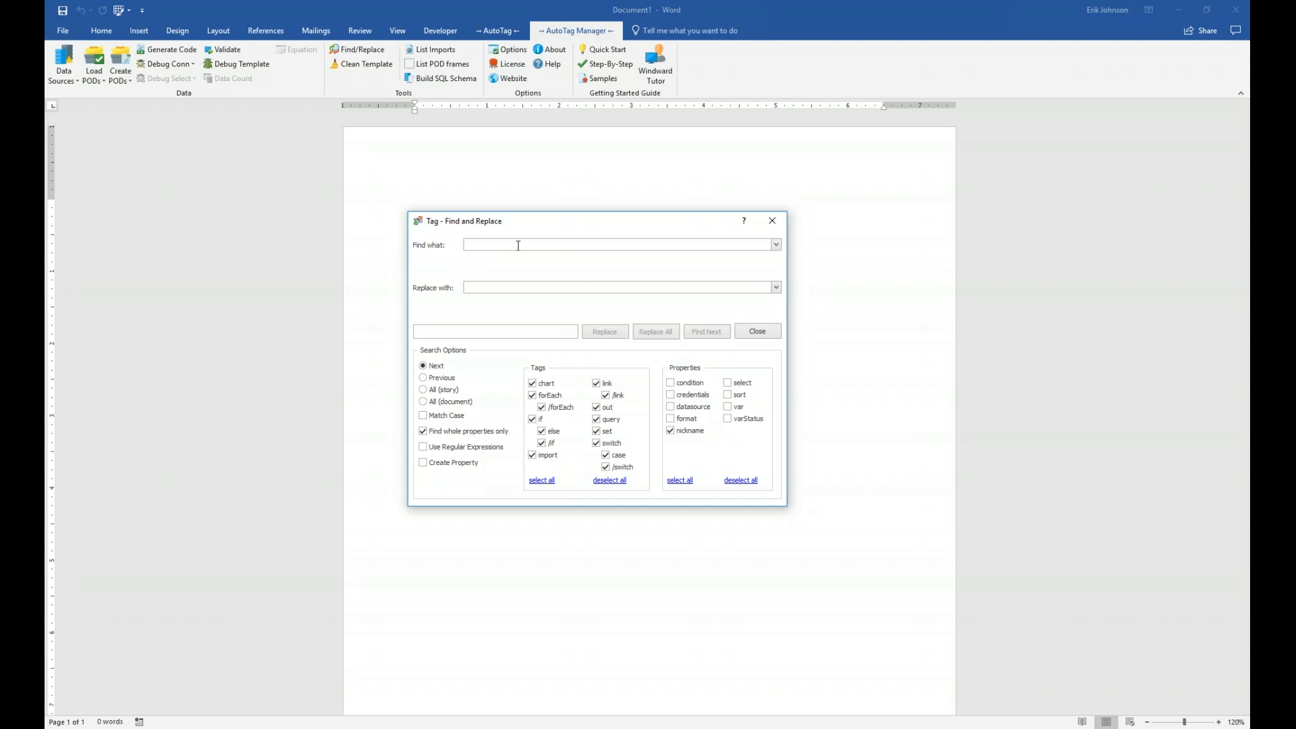
Step: Deselect all tag types, include only if (with else and /if), set and out tags, then close the dialog
mouse_move(518, 246)
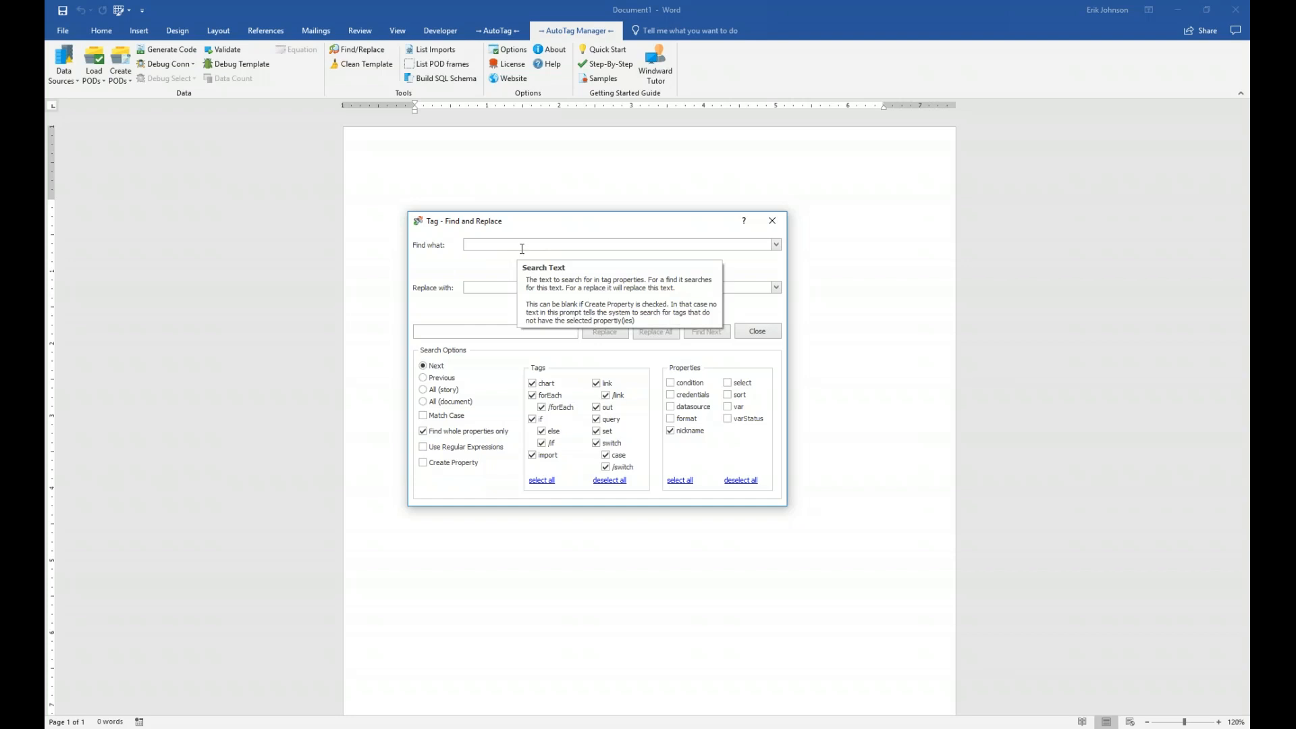
click(501, 288)
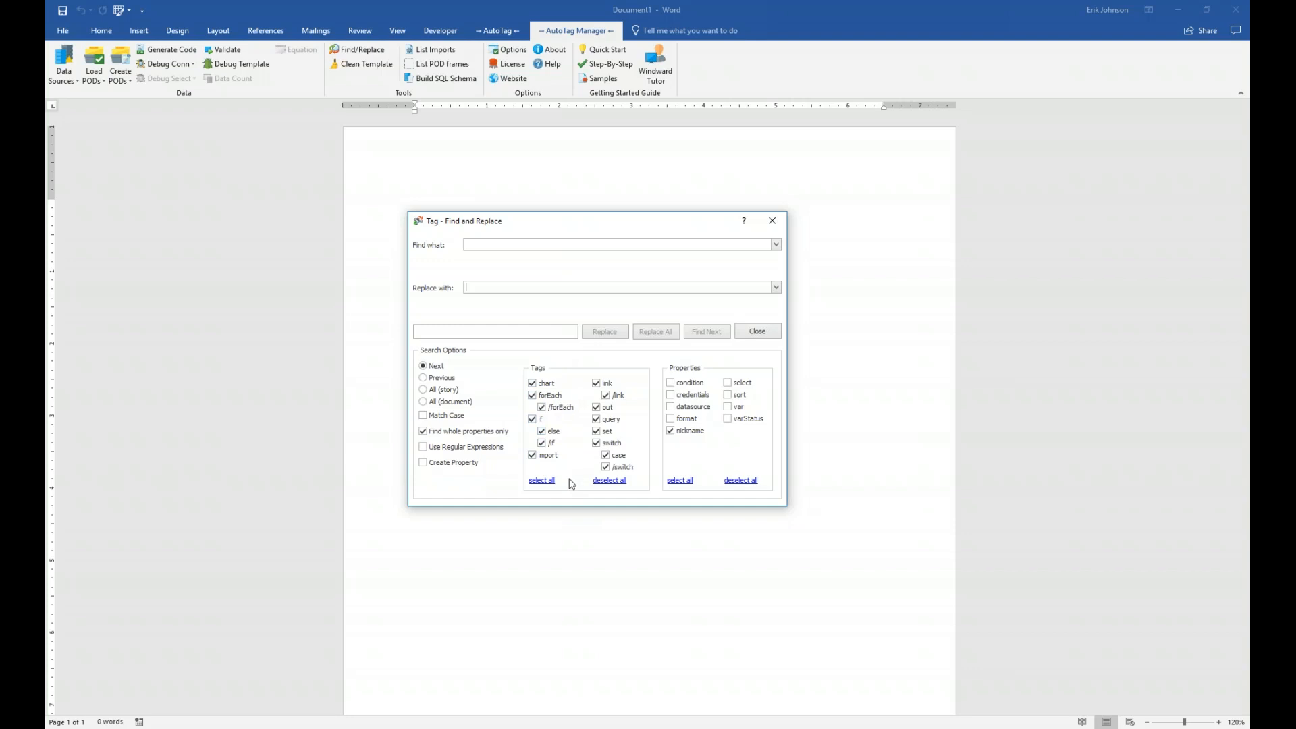
click(608, 480)
click(532, 419)
click(541, 430)
click(541, 442)
click(596, 431)
click(596, 408)
click(773, 222)
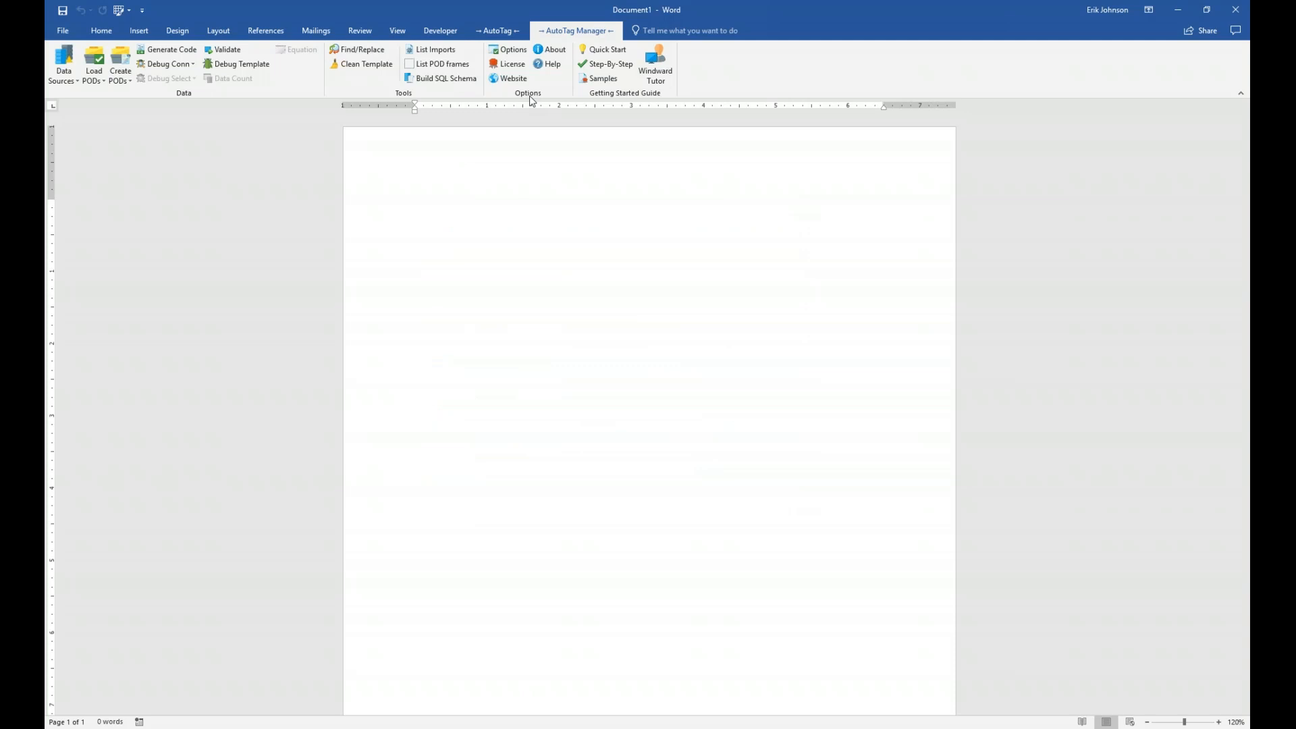
Step: Show the About AutoTag dialog with version 15.2.402.0 and the 50-system licence expiring 7/30/2019
click(547, 52)
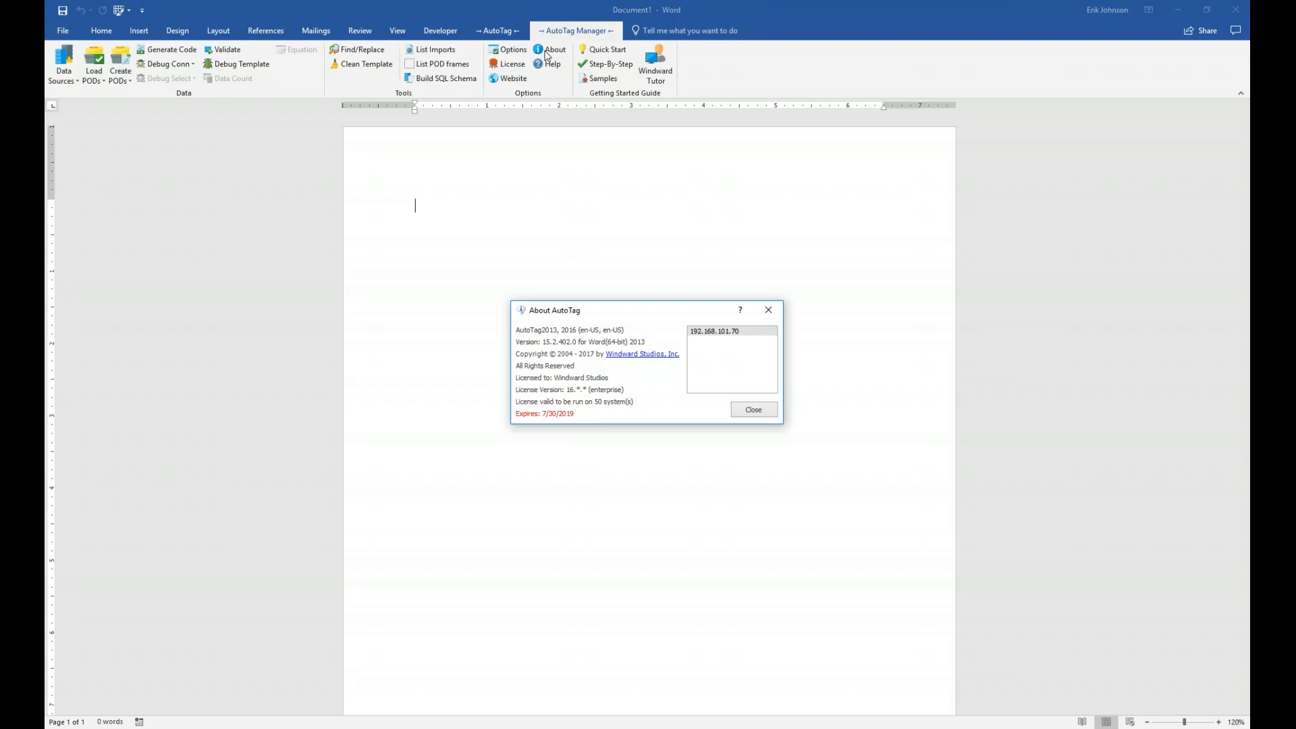
drag(679, 311, 631, 282)
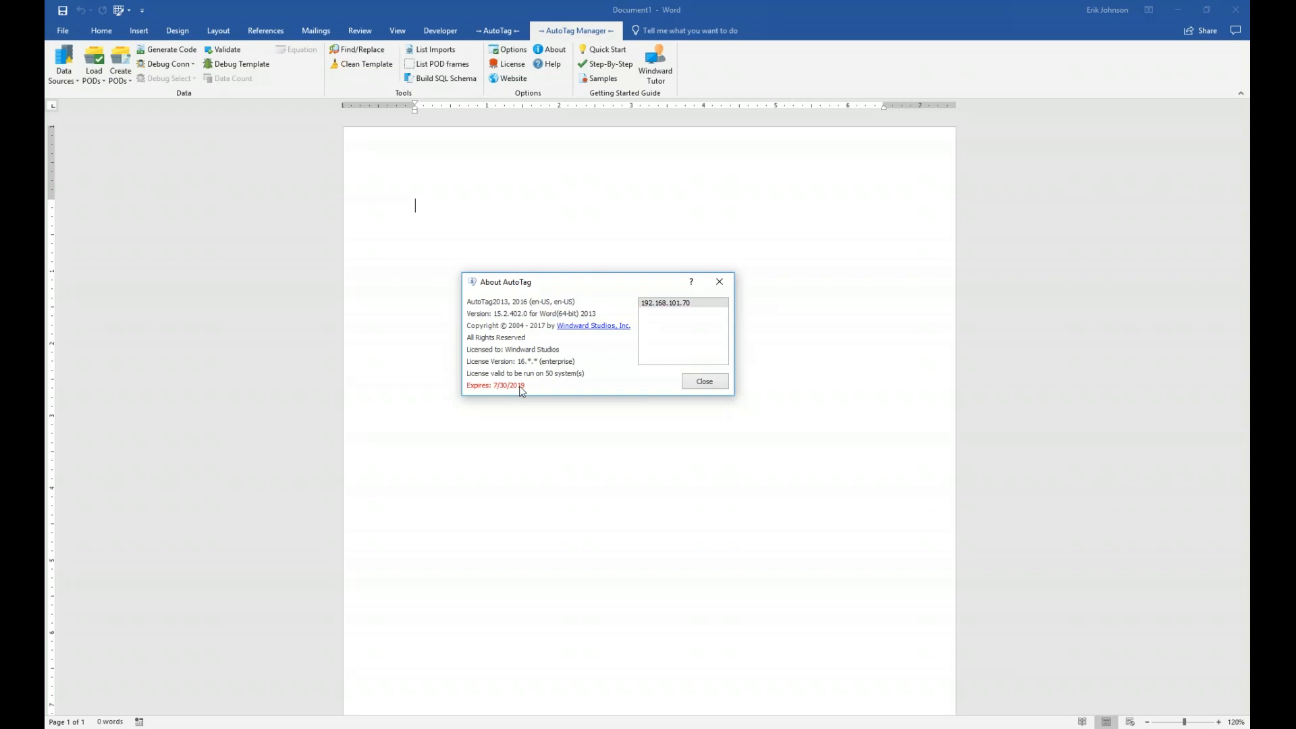
mouse_move(684, 307)
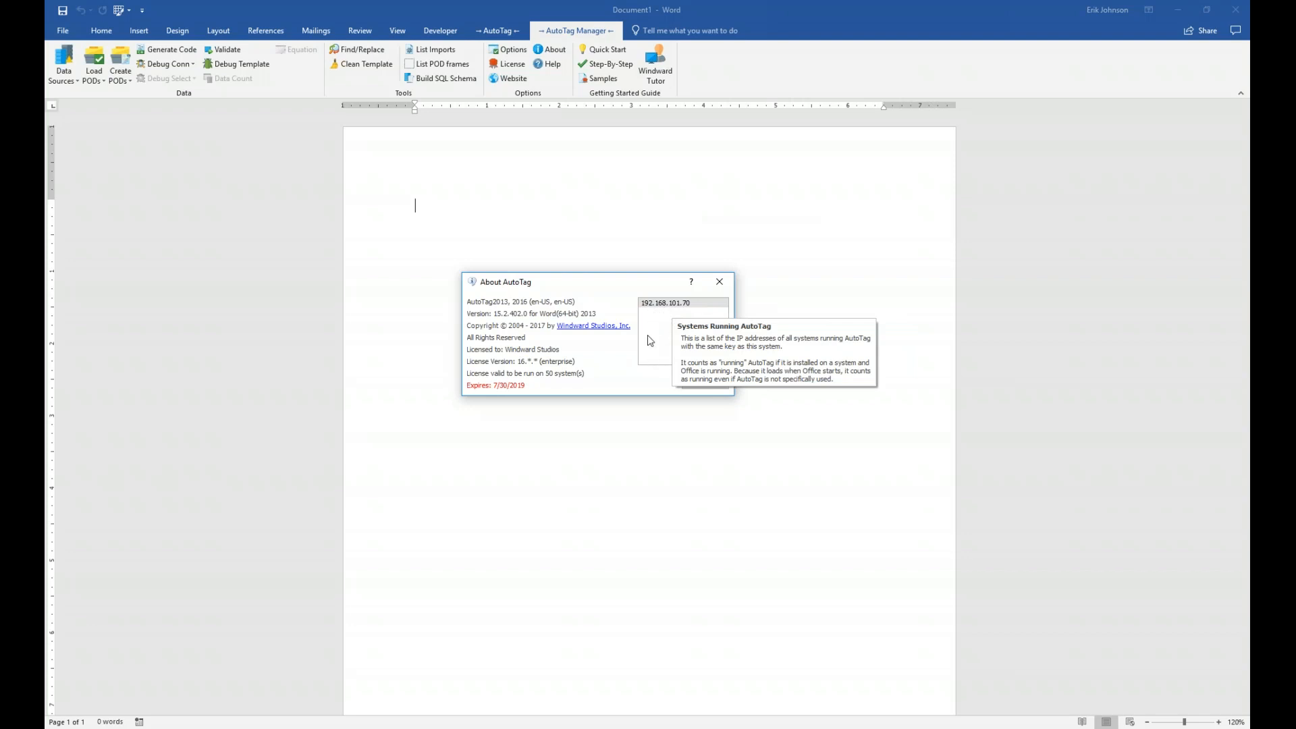
Step: Close About AutoTag, then view the licence key and cancel without changing it
click(719, 380)
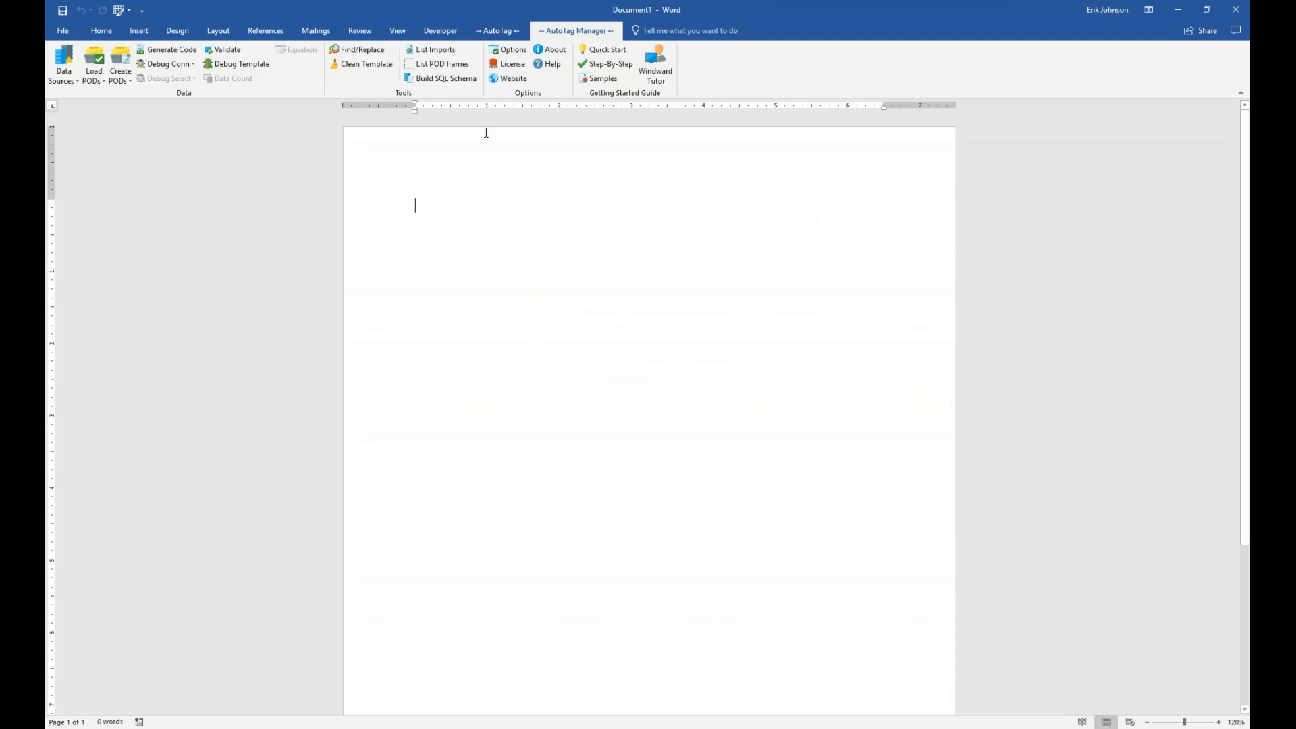
click(513, 63)
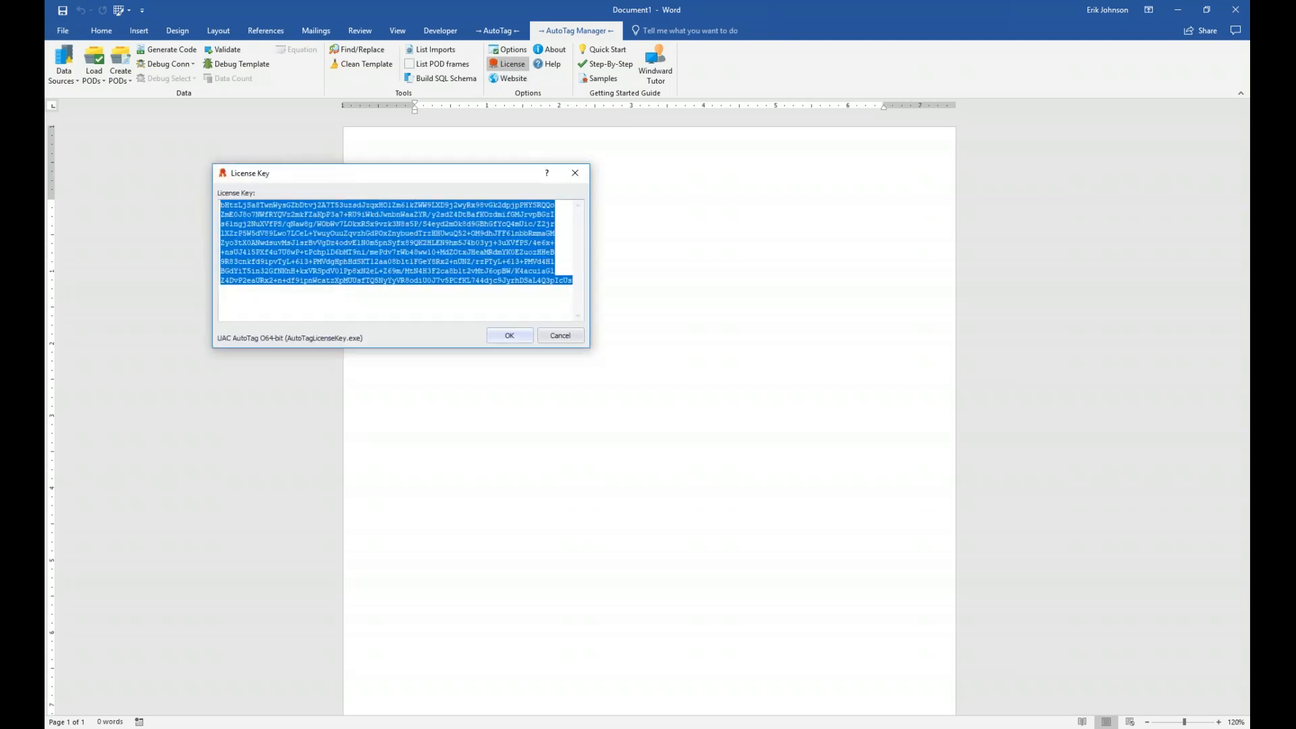
drag(438, 179, 560, 257)
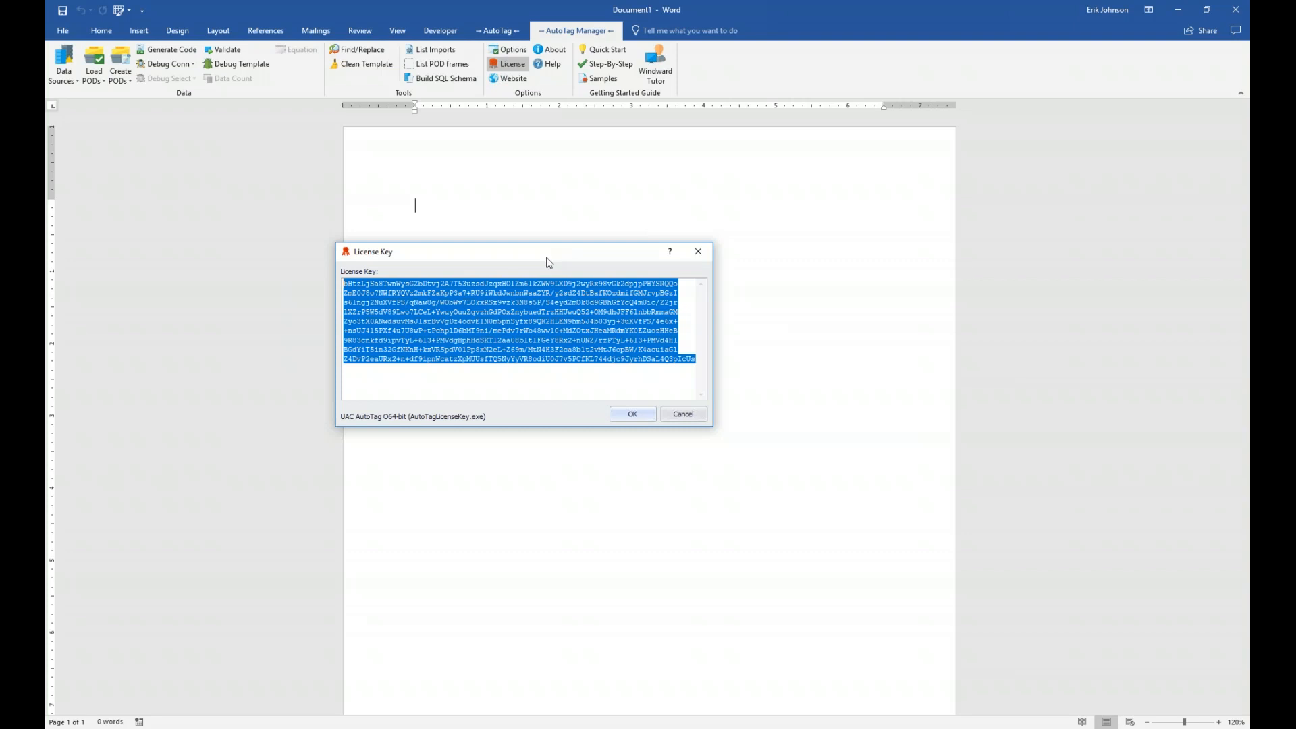
click(682, 417)
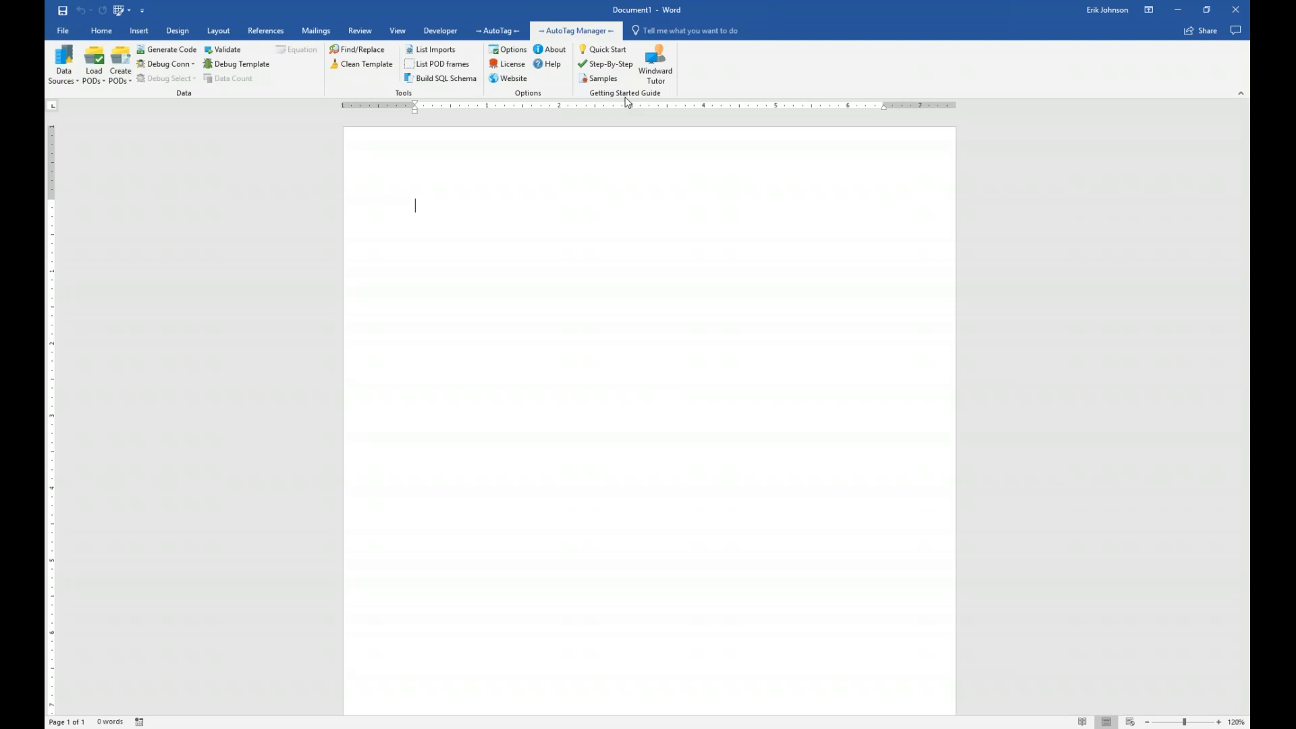
Step: Launch Windward Tutor in a maximised Chrome window and go to the AutoTag Basics lessons
click(665, 60)
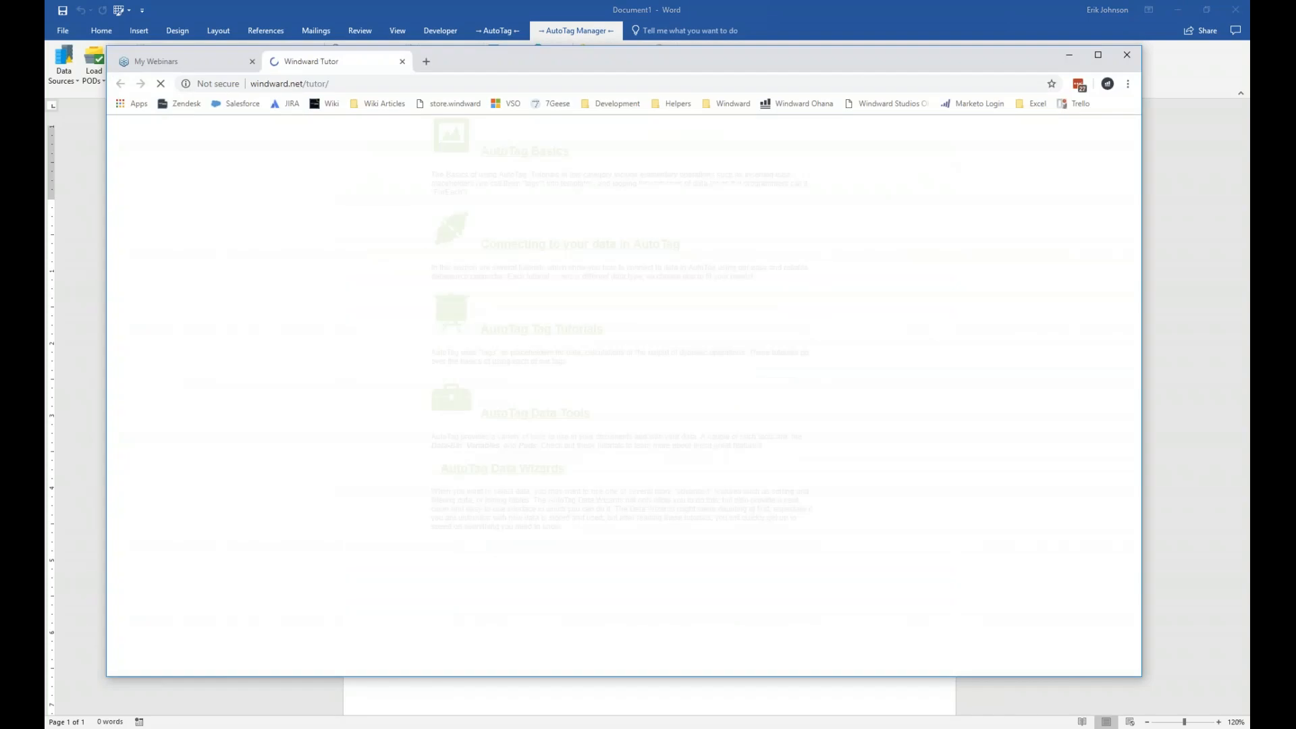
click(1096, 56)
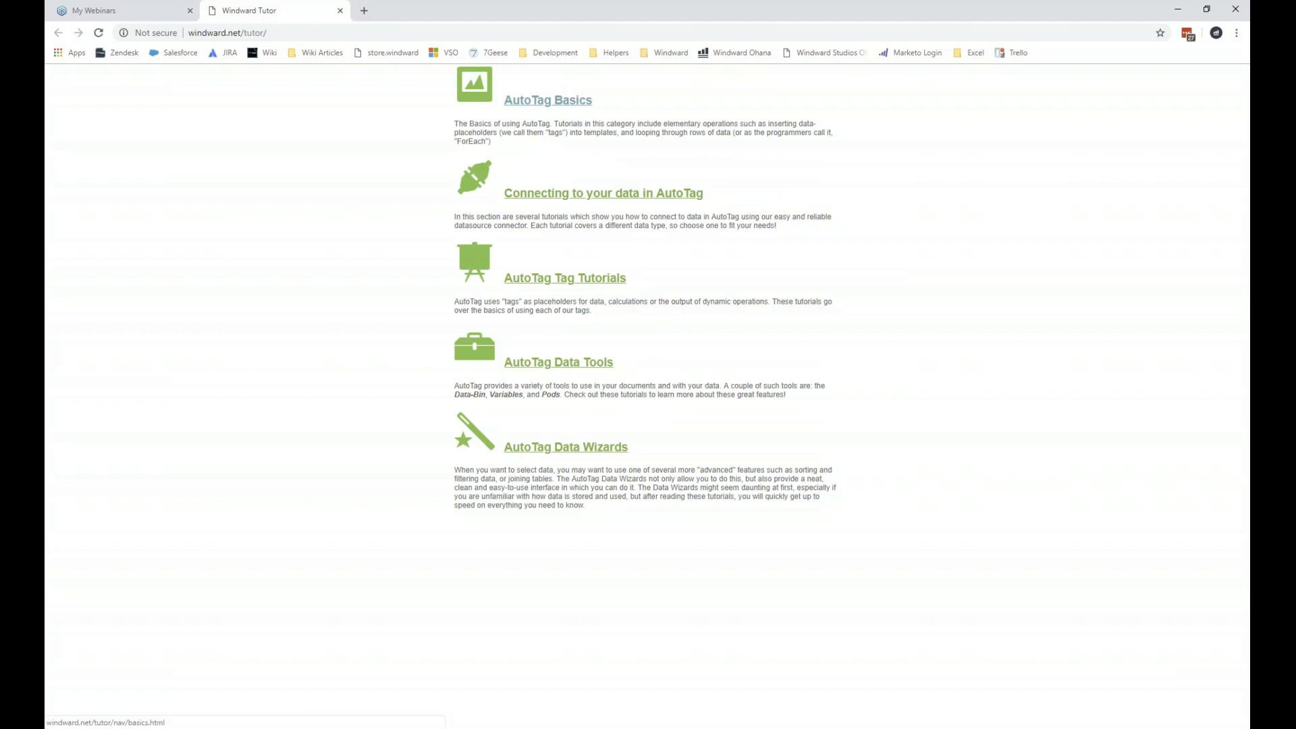
click(547, 100)
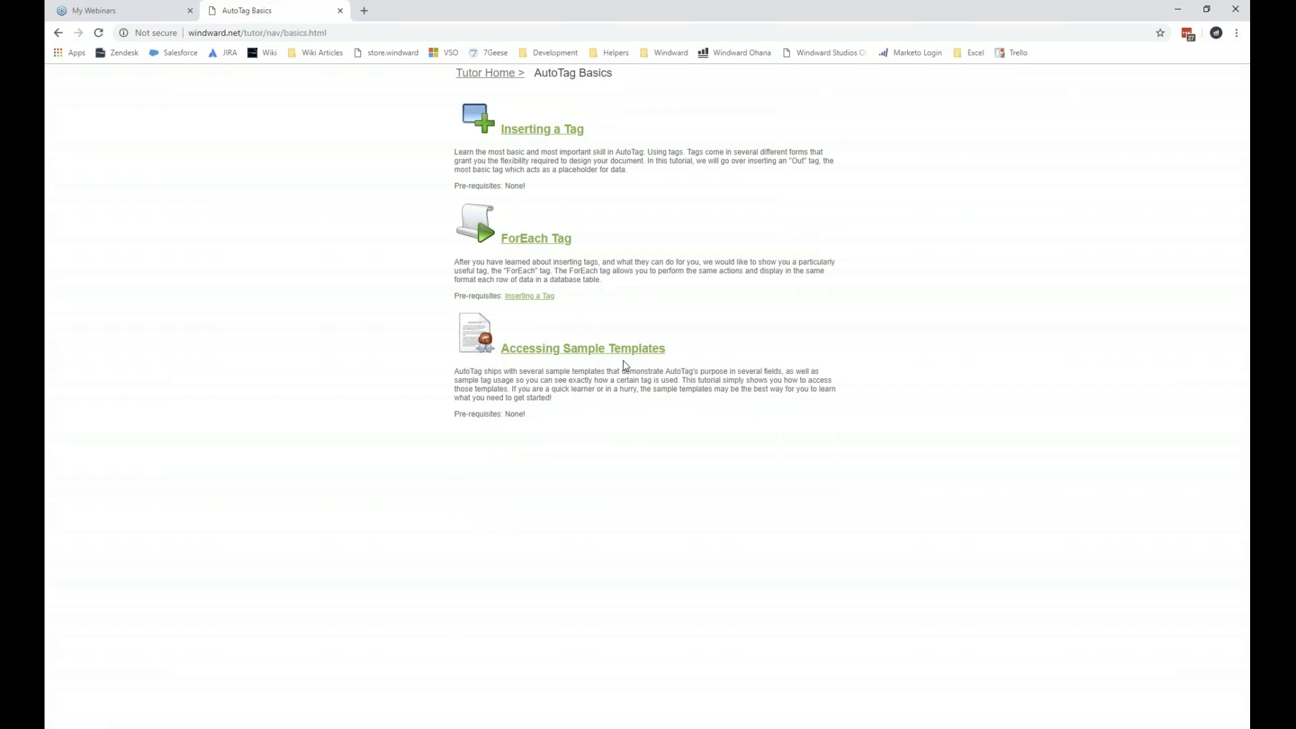
Step: Open the Inserting a Tag tutorial from the AutoTag Basics list
click(561, 135)
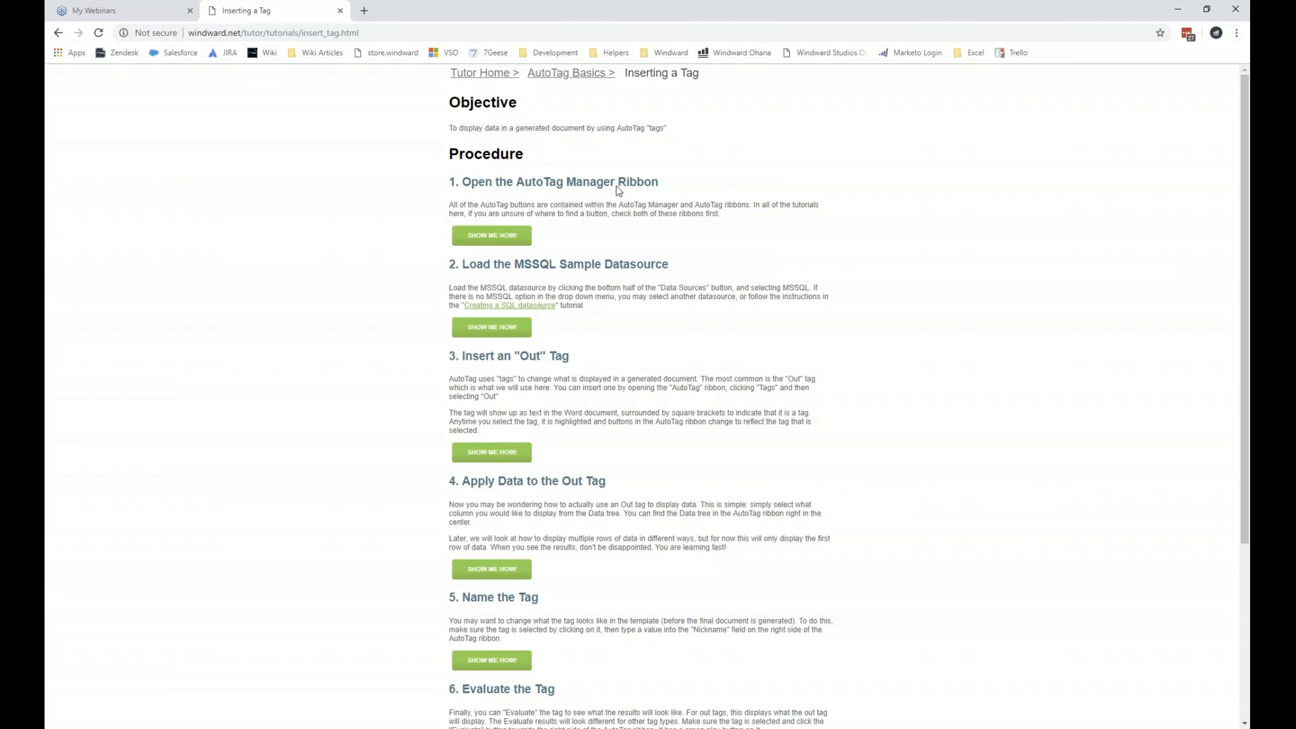
Step: Play the first step's SHOW ME HOW! video, then close Chrome to return to Word
click(493, 237)
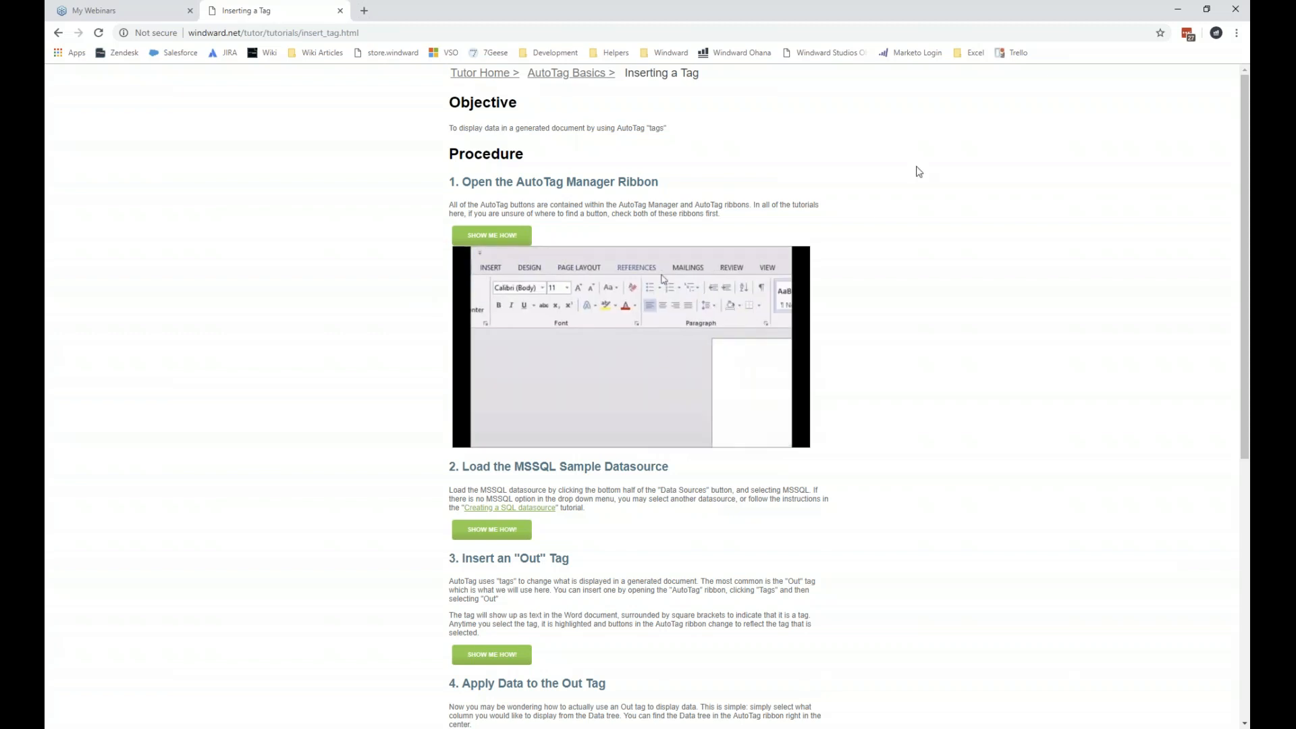
click(1236, 9)
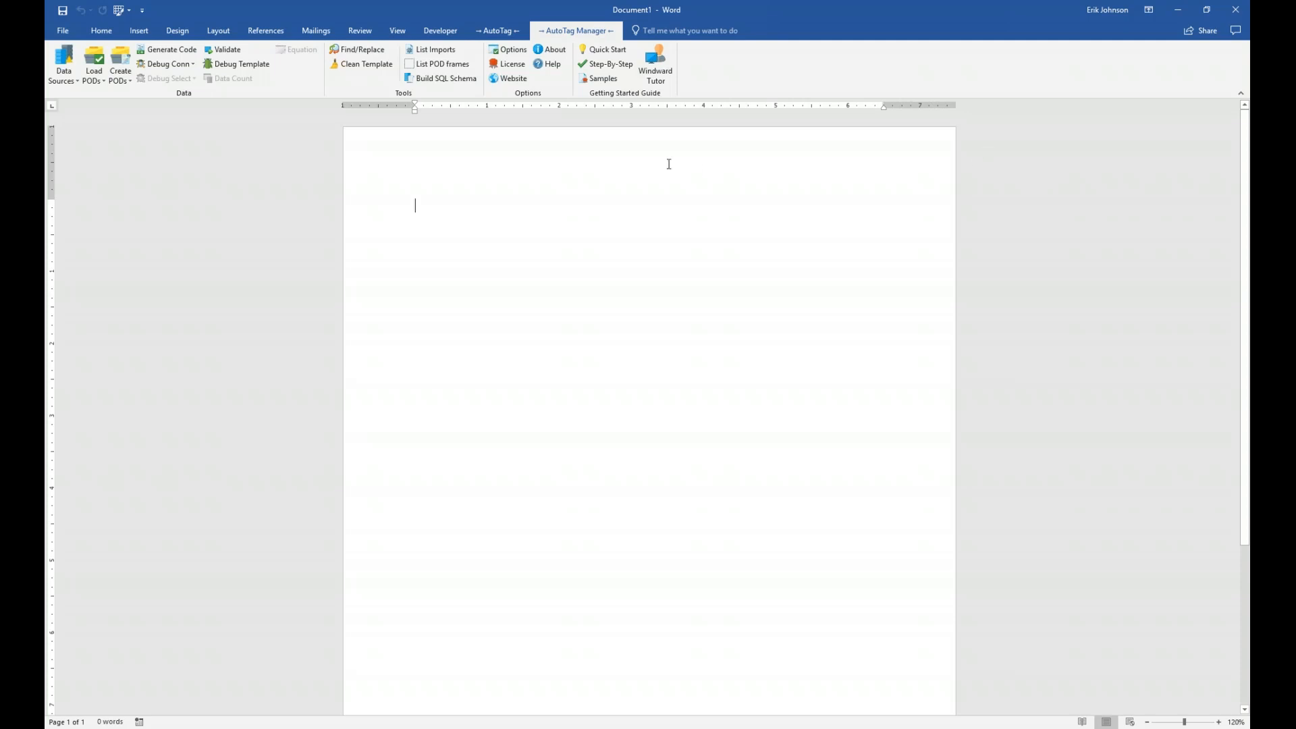
Step: Open AutoTag's Getting Started Guide on its Sample Templates section
click(603, 81)
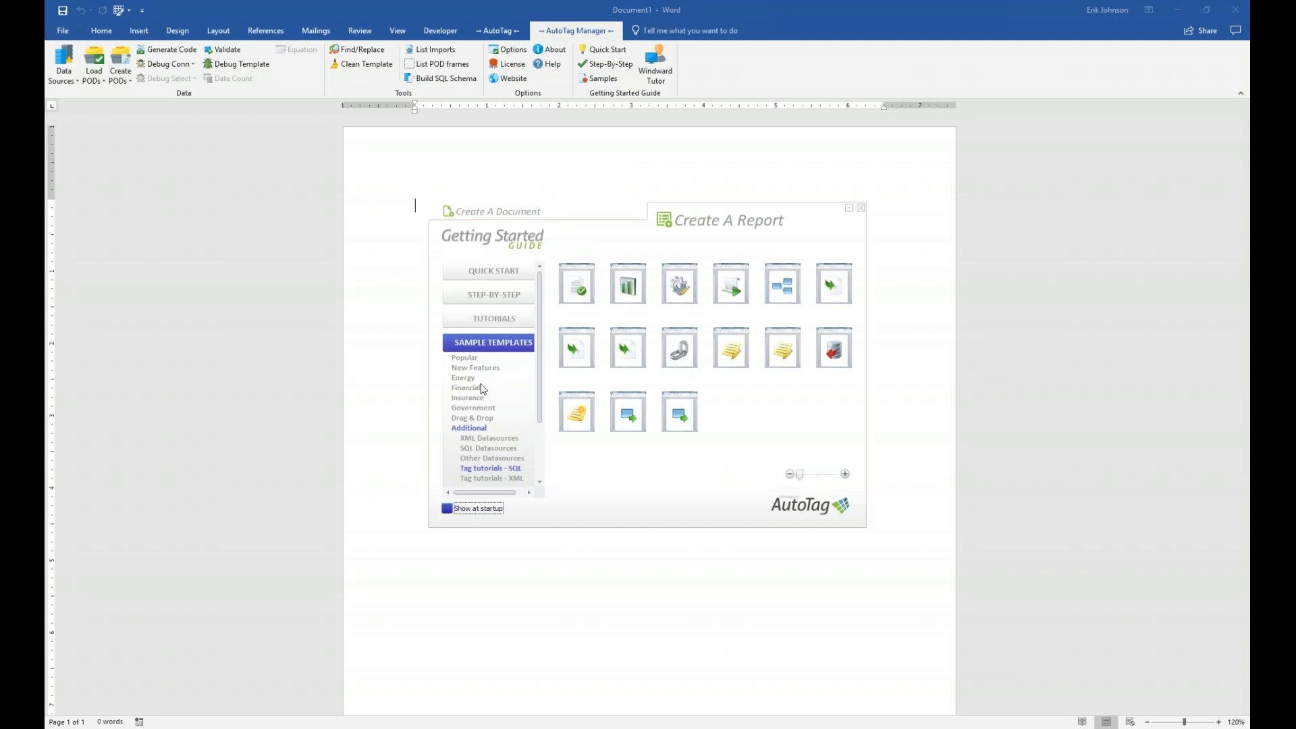
drag(537, 326, 533, 384)
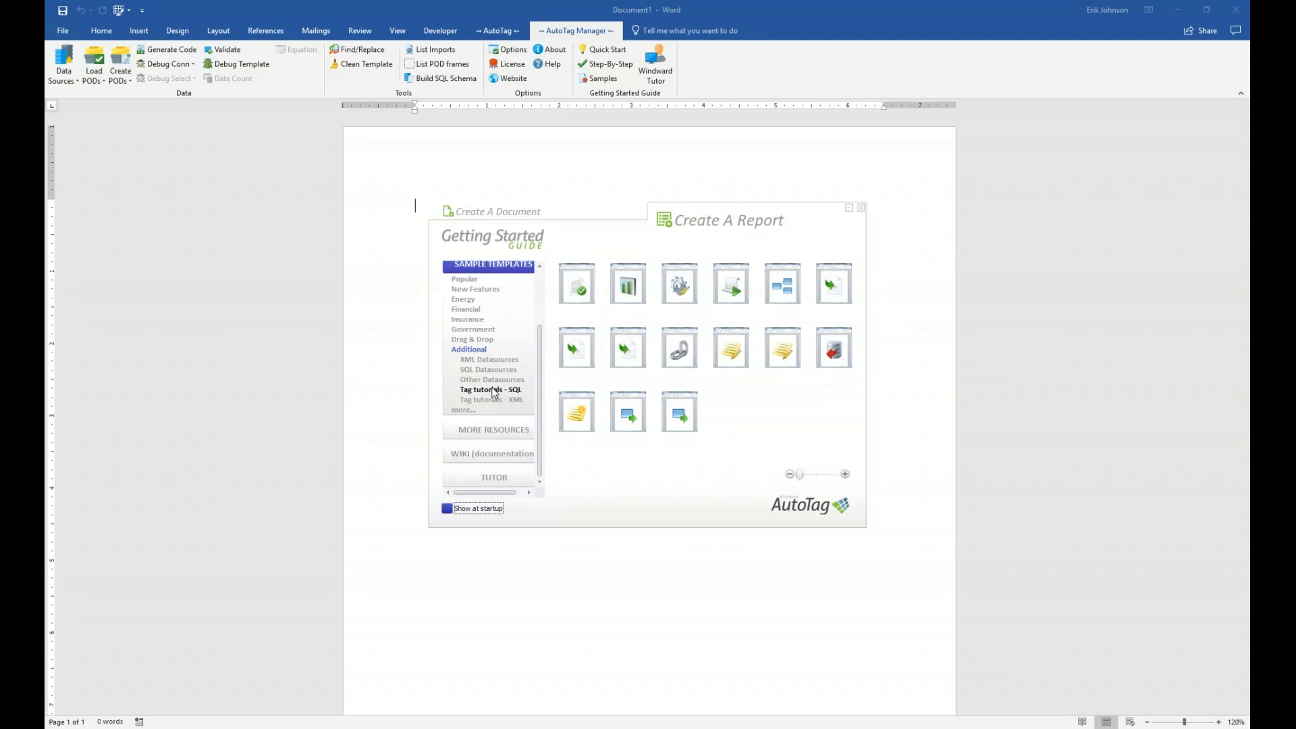
mouse_move(577, 291)
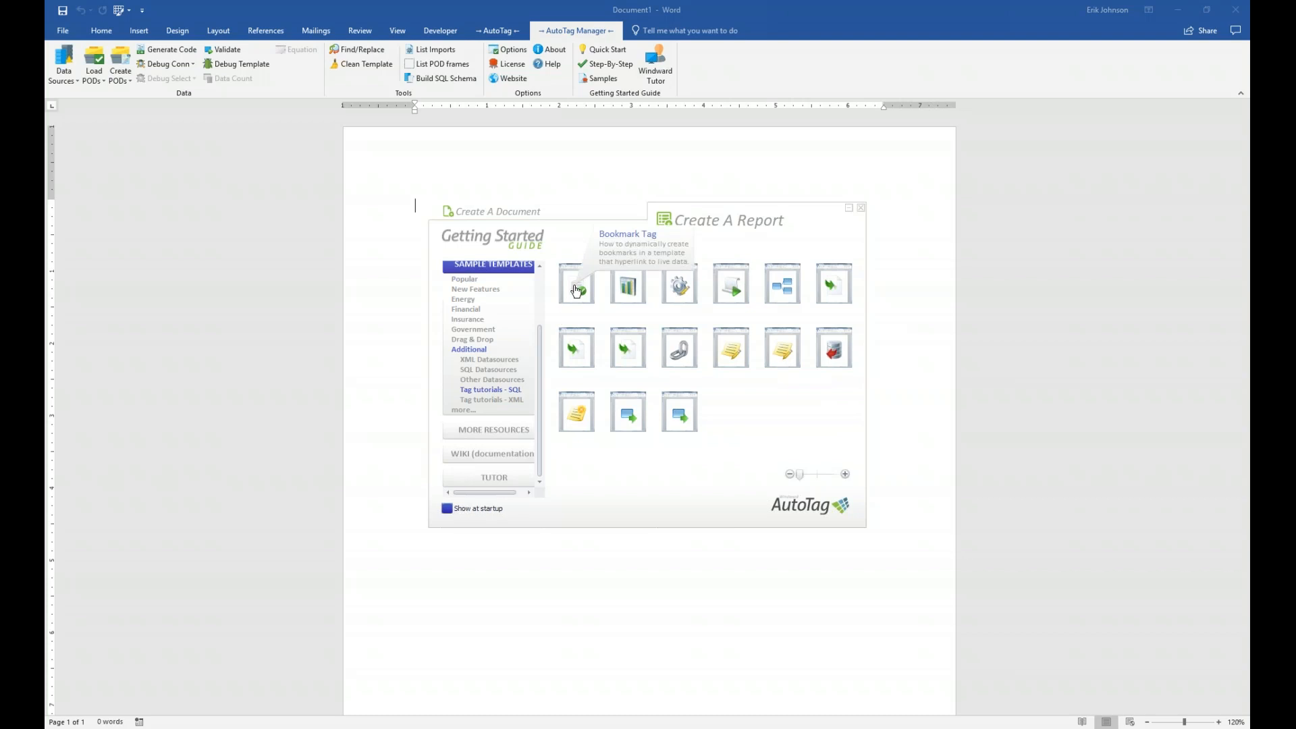
mouse_move(690, 296)
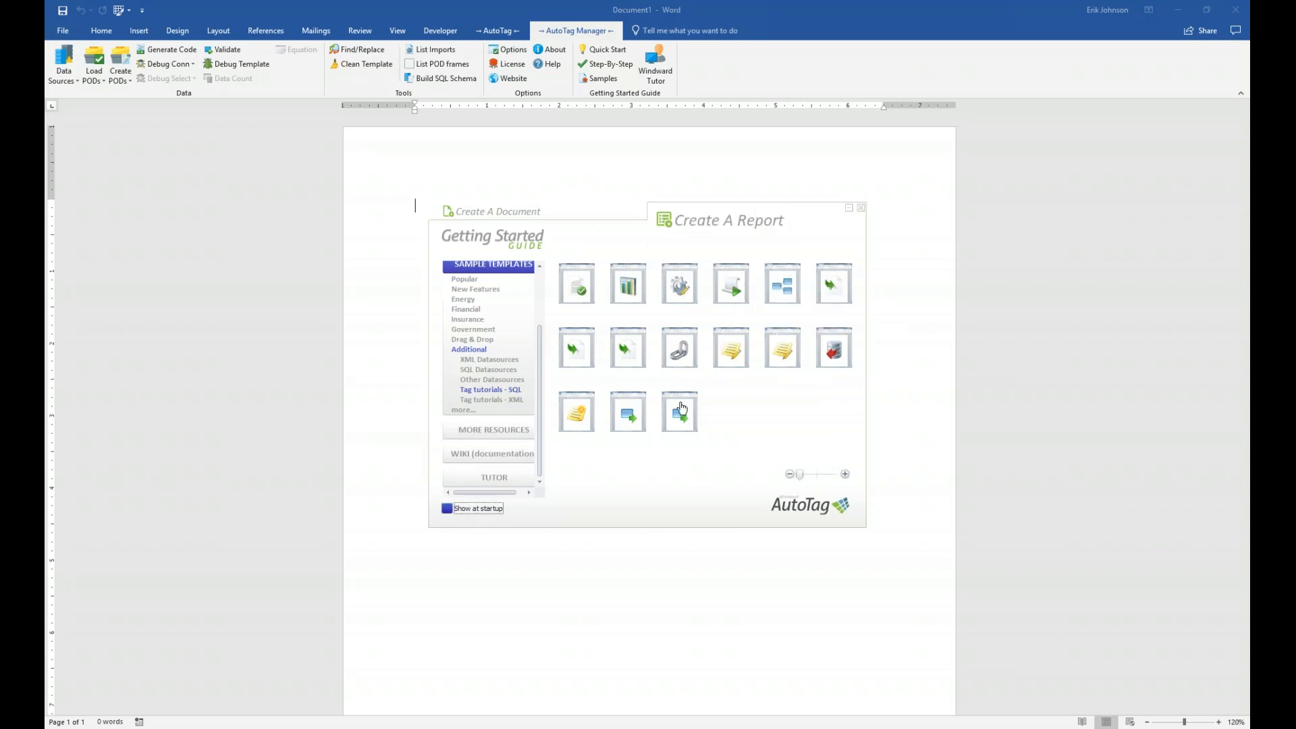
mouse_move(681, 410)
mouse_move(734, 283)
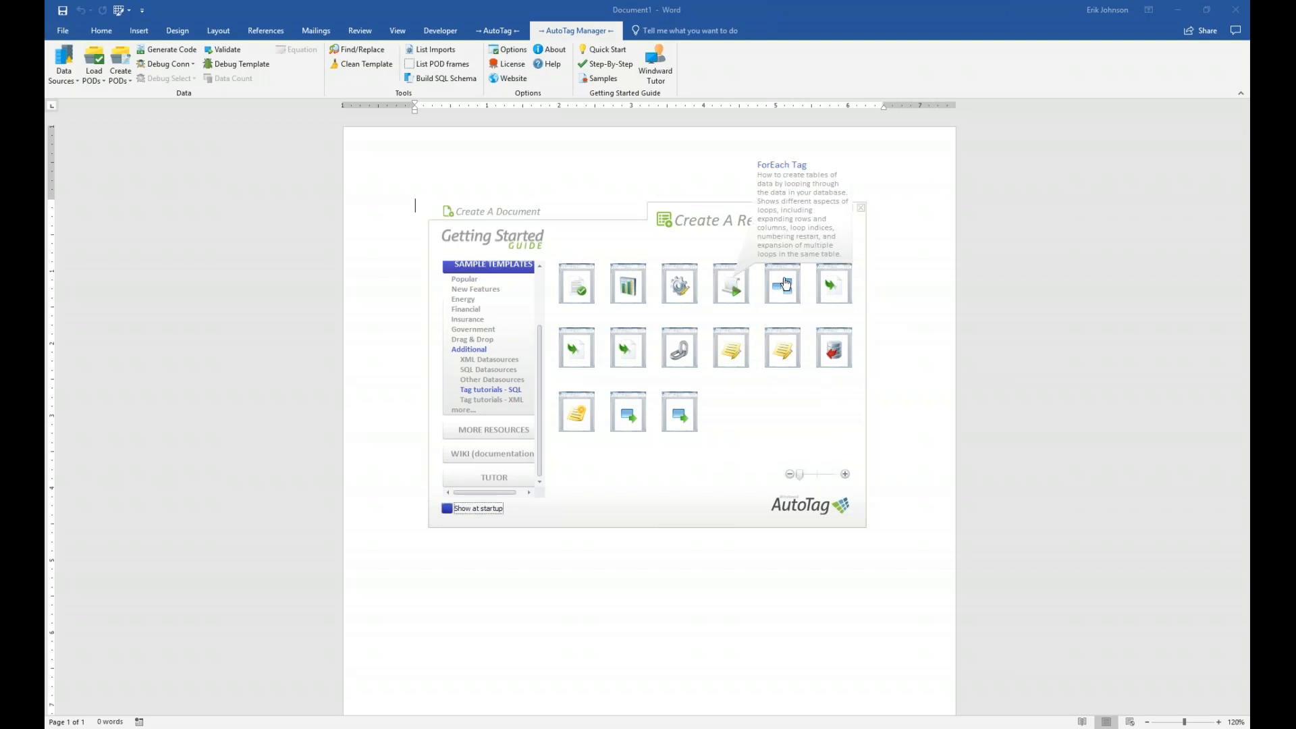
mouse_move(787, 284)
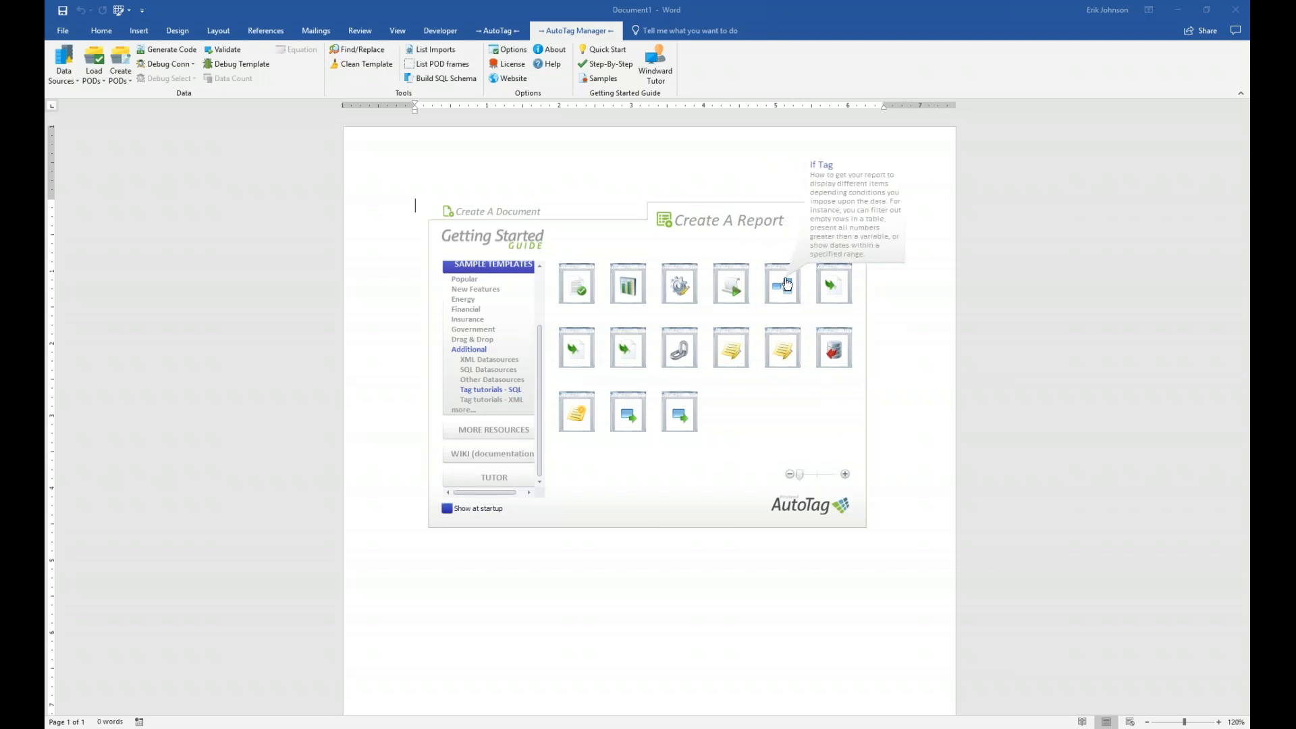
Step: Open the If Tag sample template if_tag_SQL.docx from the Getting Started Guide
click(787, 284)
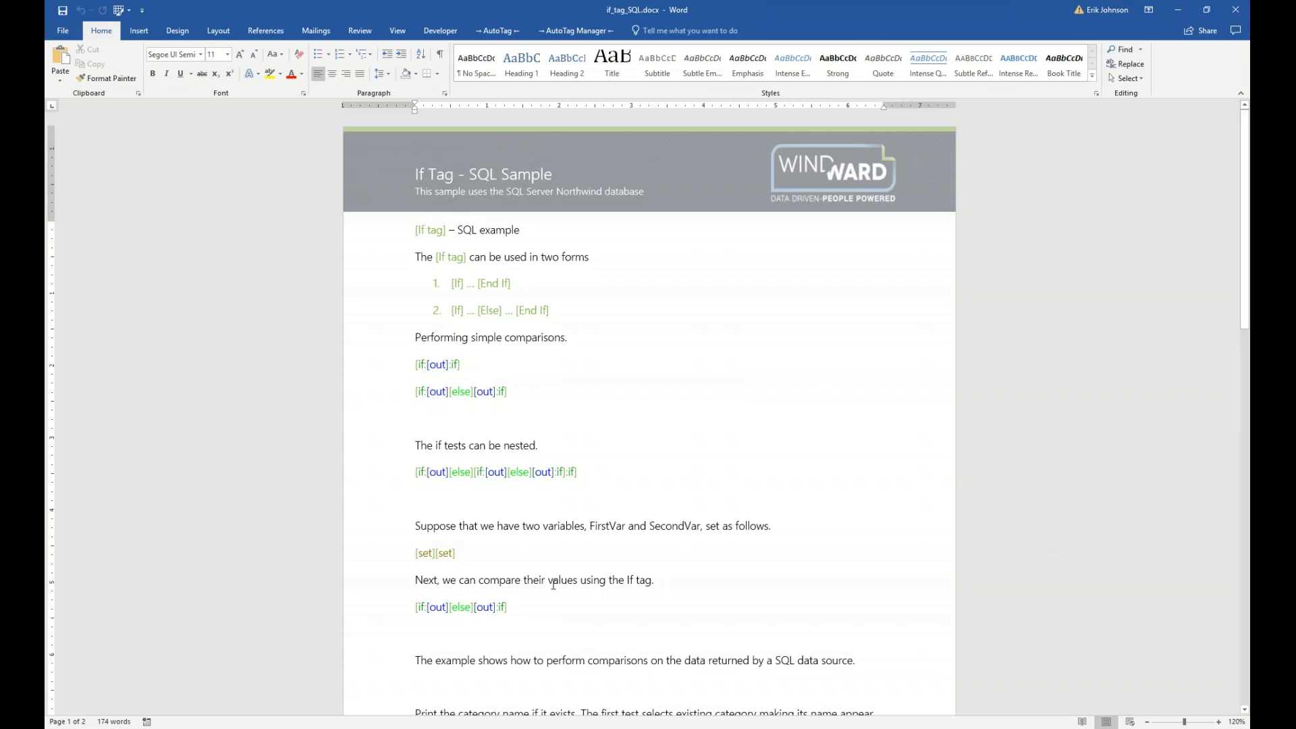
Step: Close the If Tag sample document and advance the slide show to slide 7
click(1236, 10)
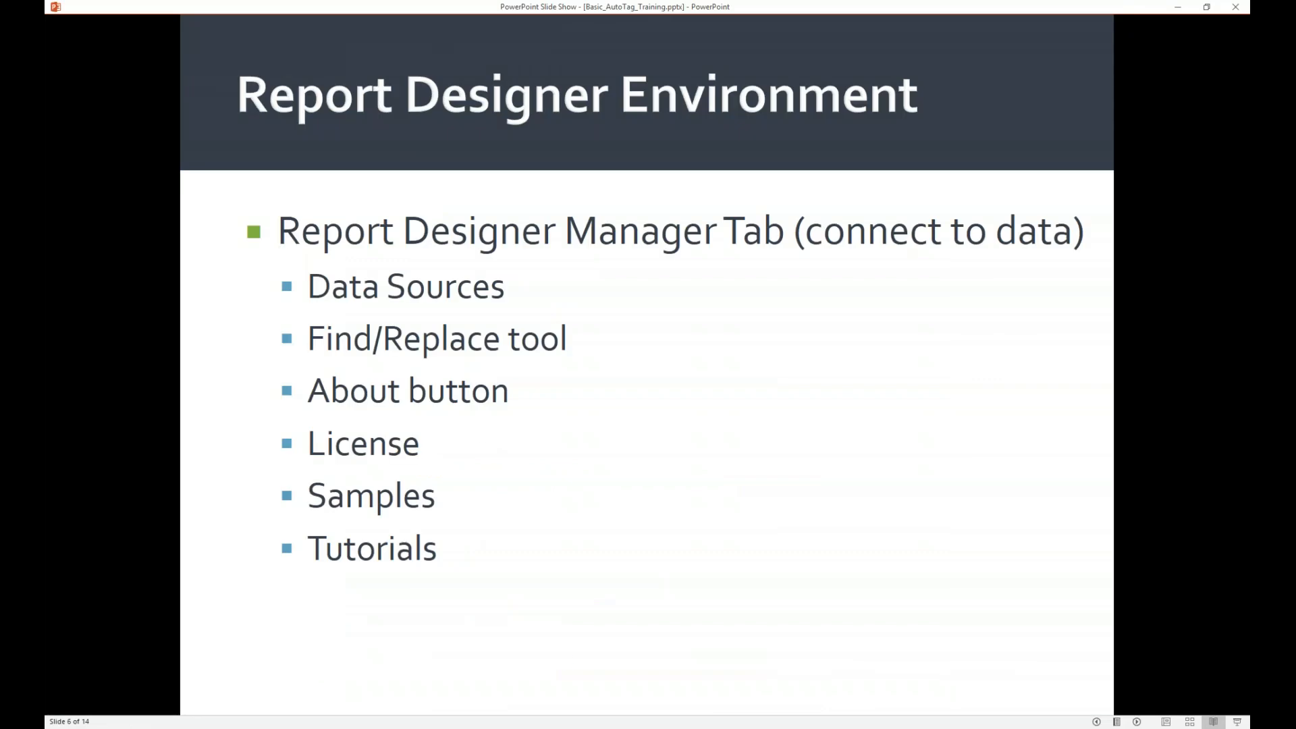
key(Right)
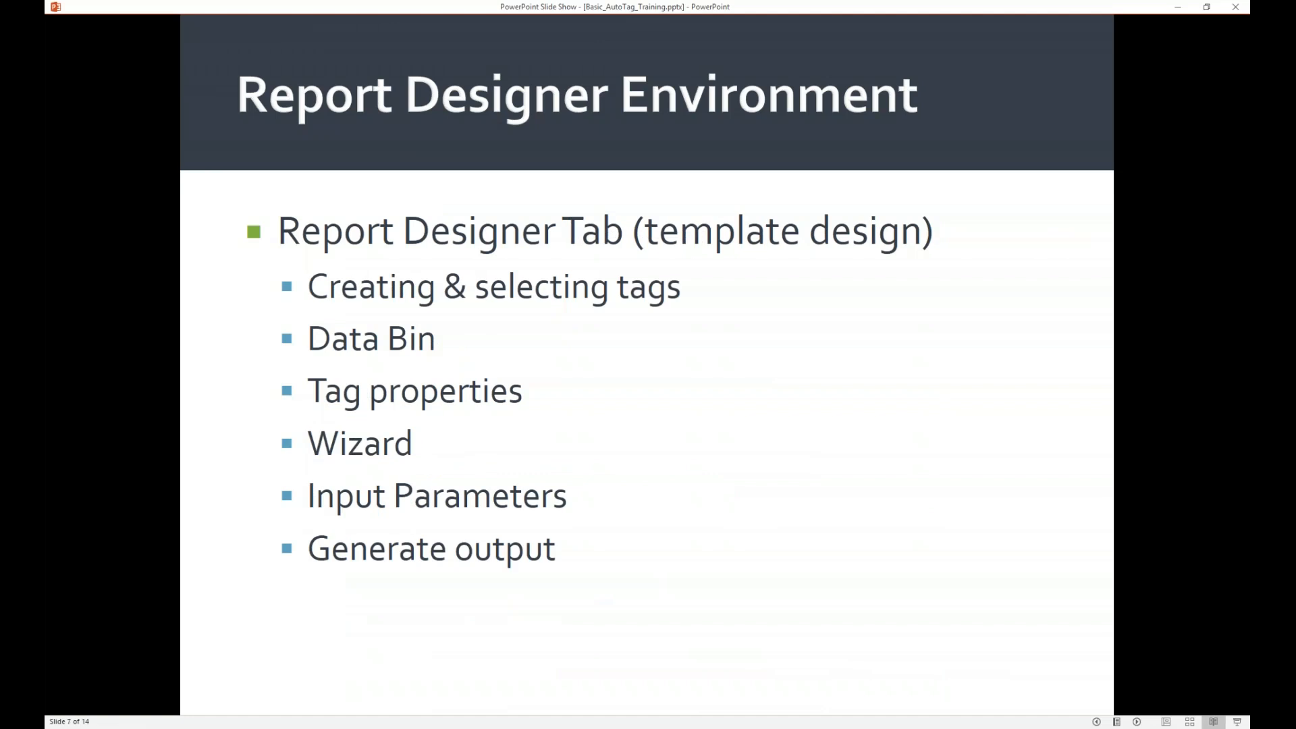
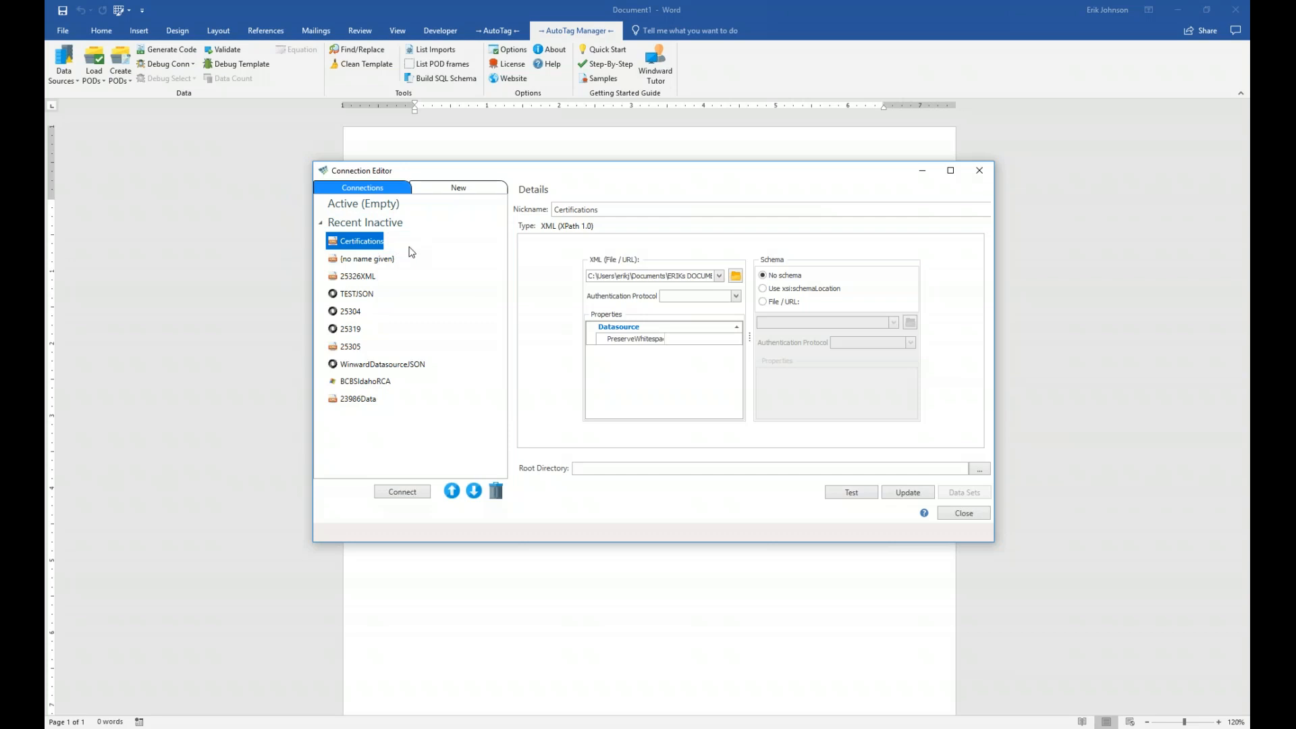
Step: Start a new connection and expand the SQL, Web/File and Apps groups so every connection type is listed
click(477, 192)
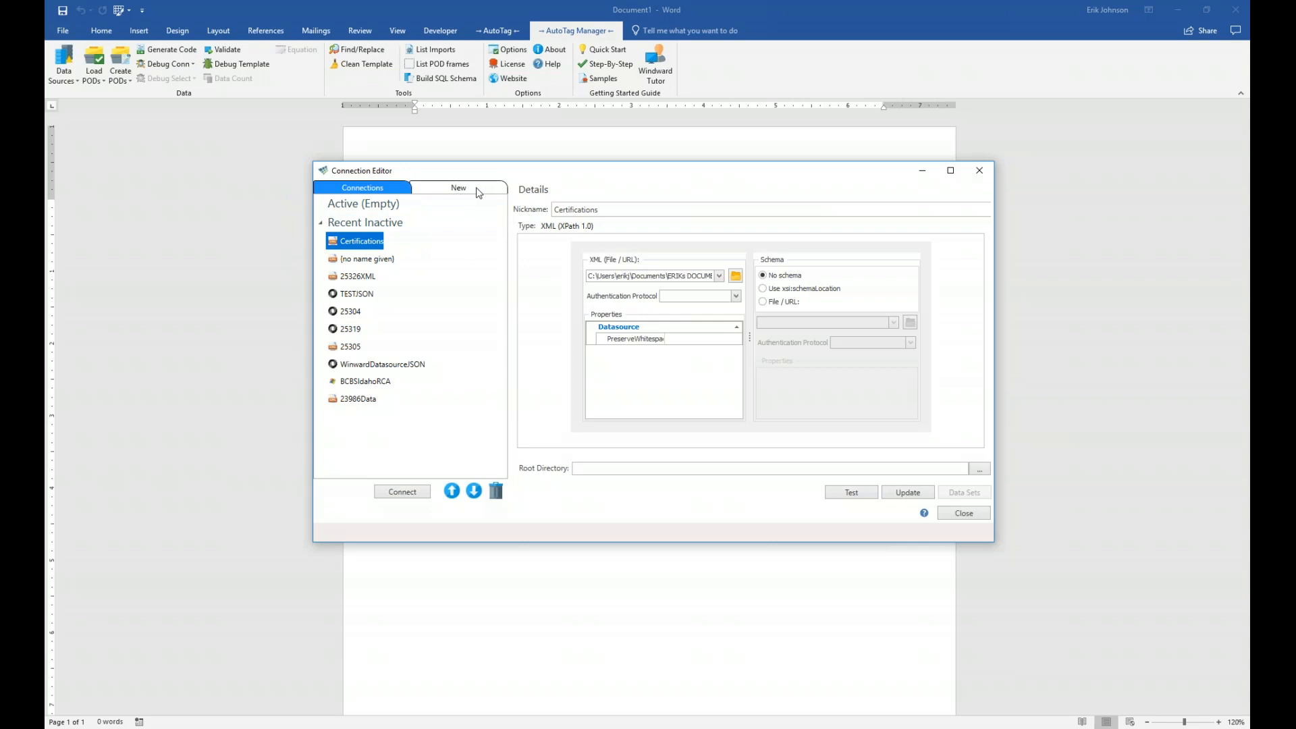
click(322, 203)
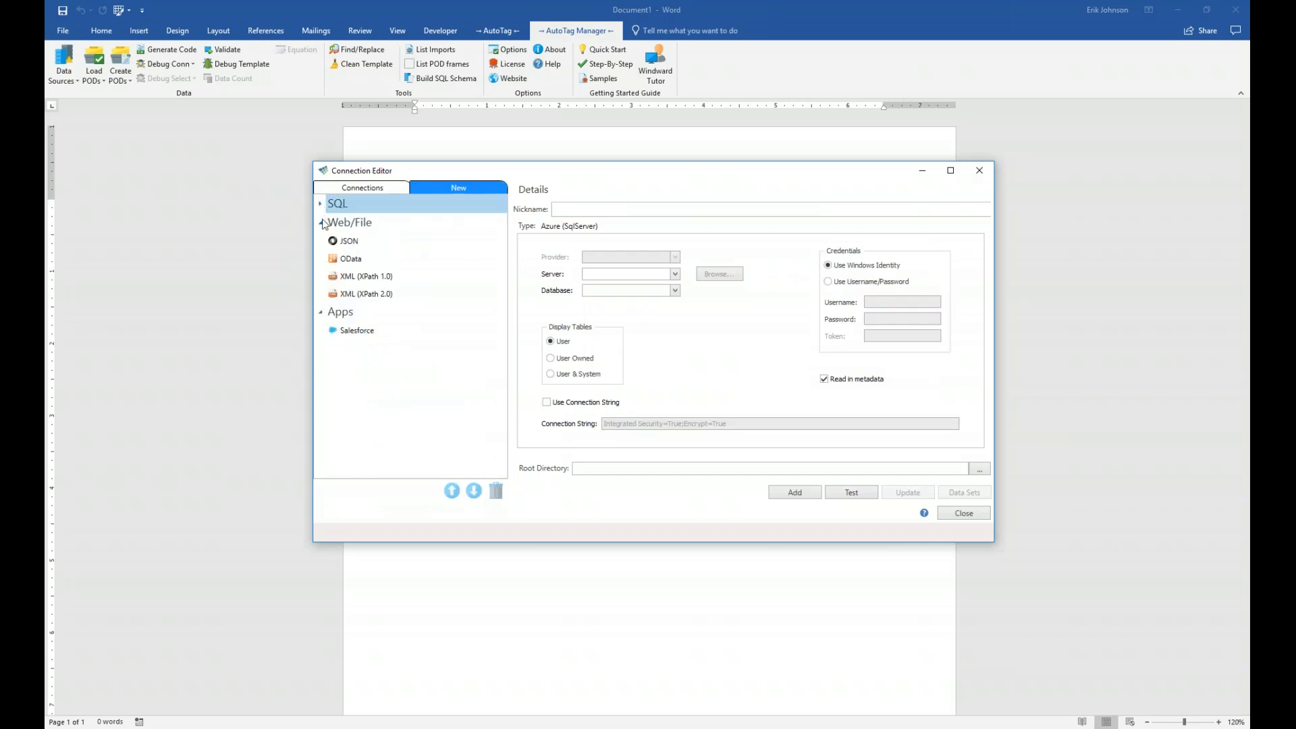
click(322, 243)
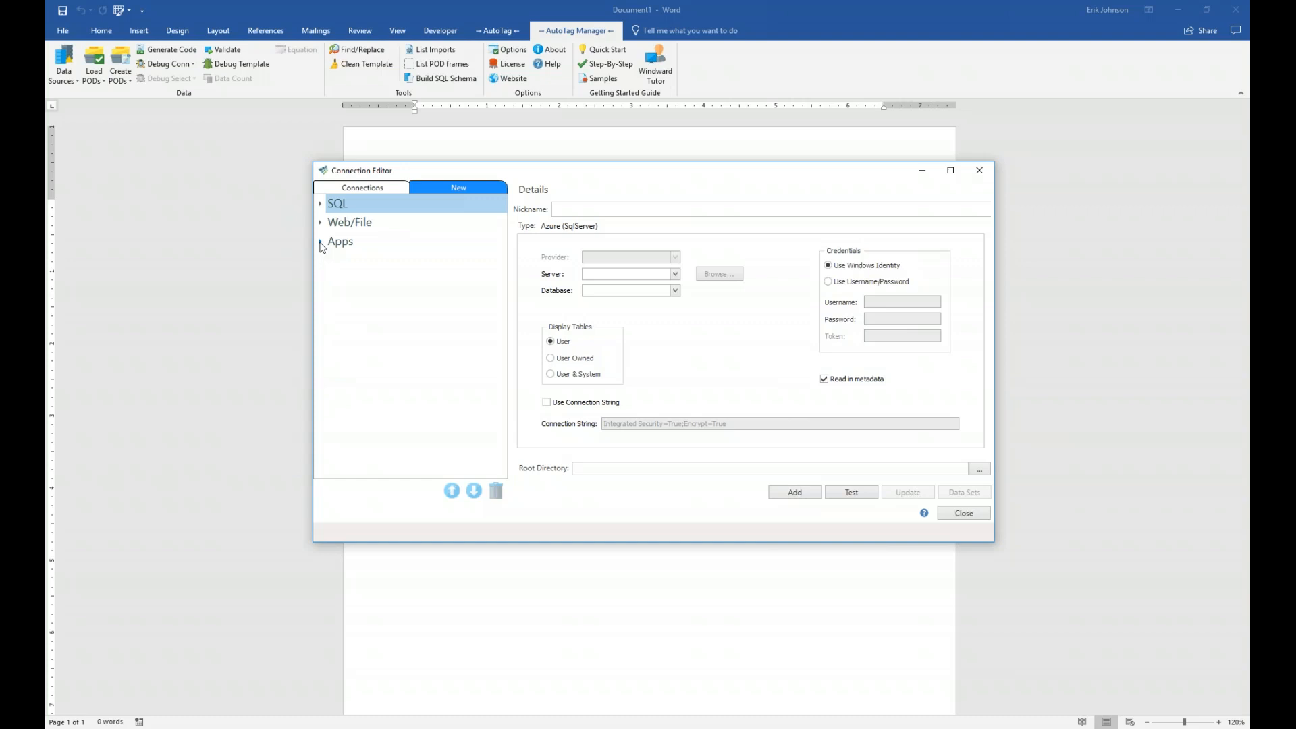
click(322, 243)
click(320, 223)
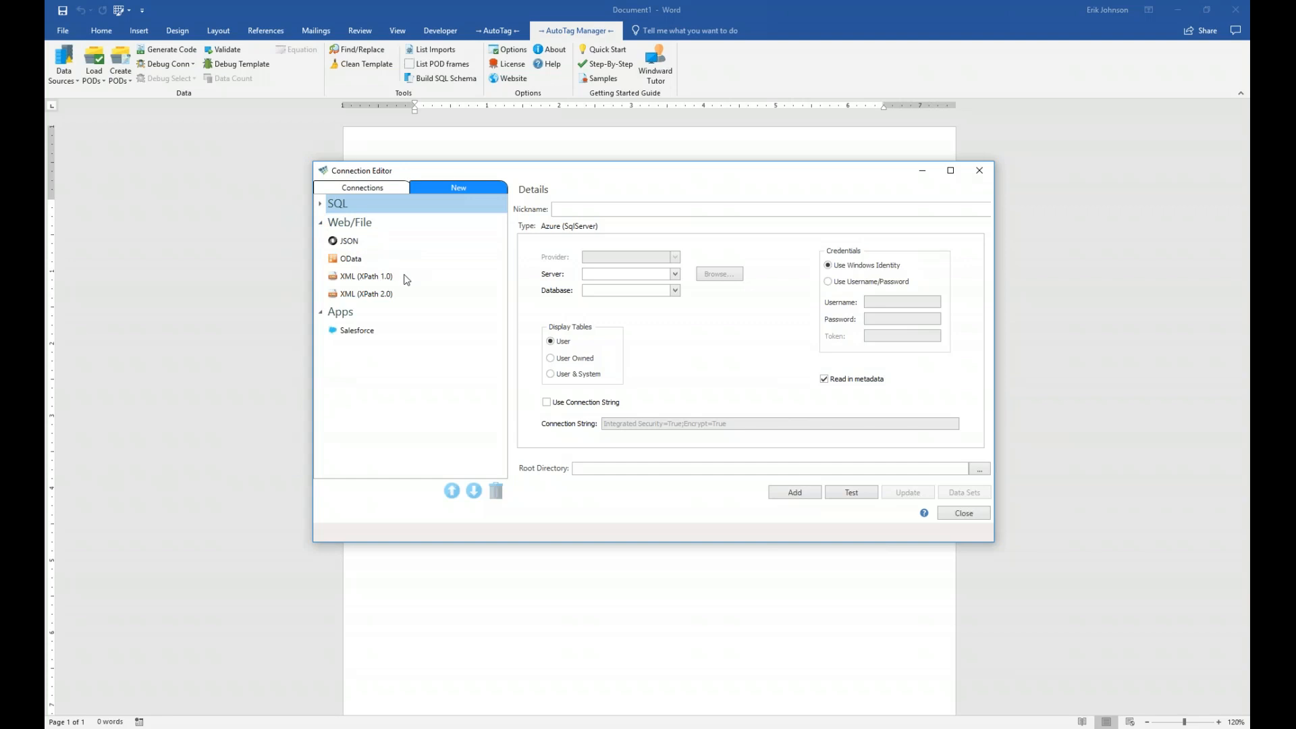
double_click(399, 206)
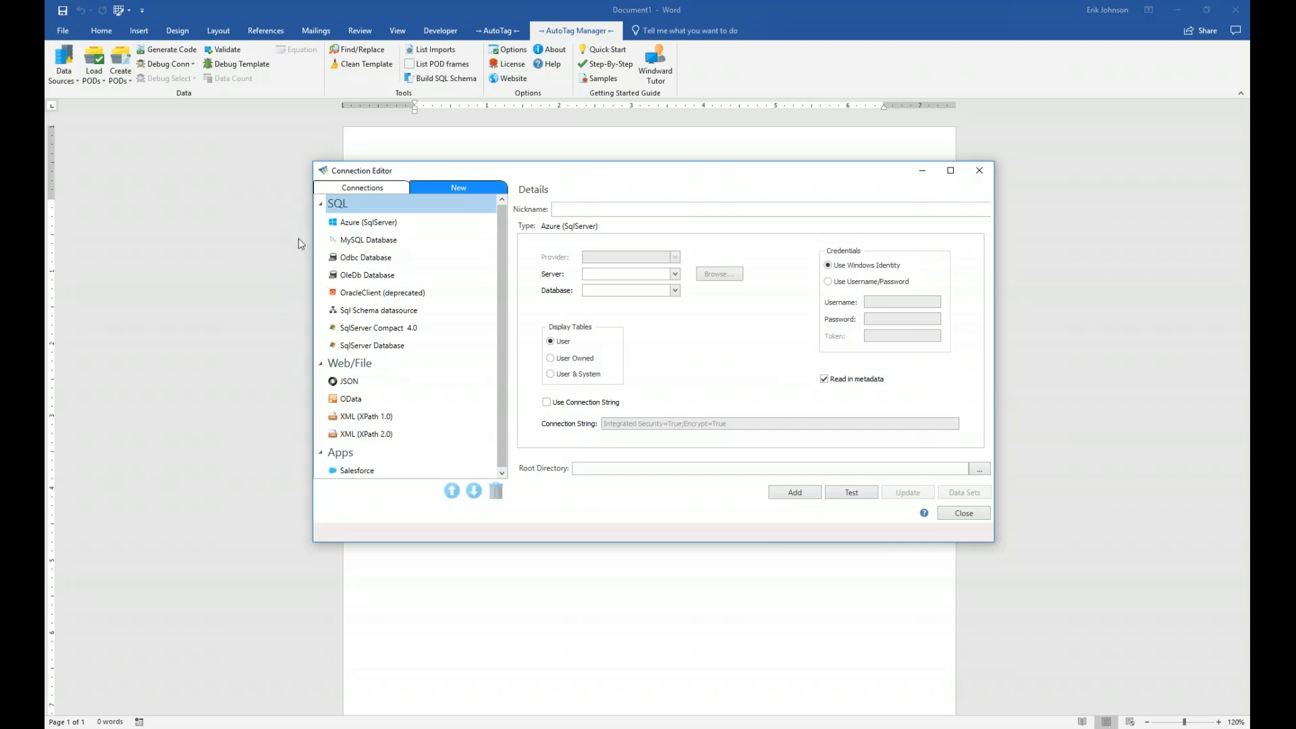
Step: Create a SqlServer Database connection nicknamed NorthwindSQL with server mssql.windward.net
click(378, 349)
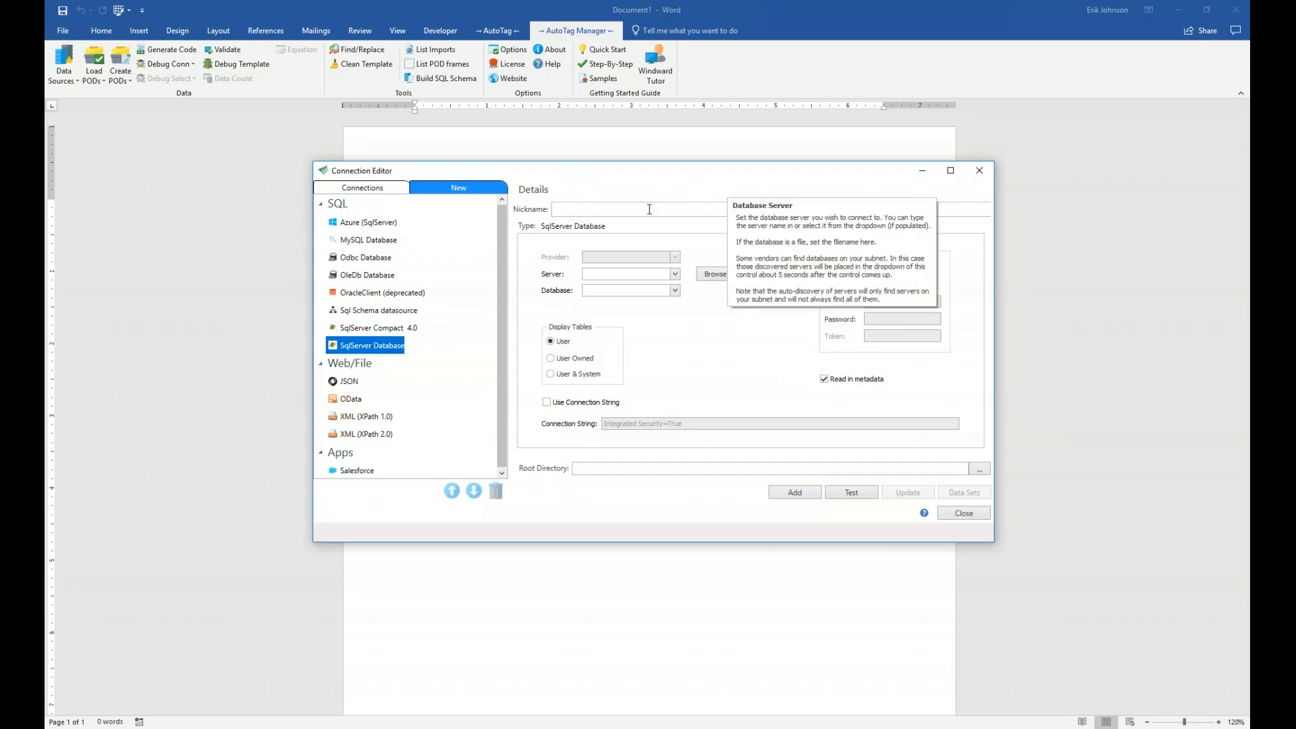
click(628, 210)
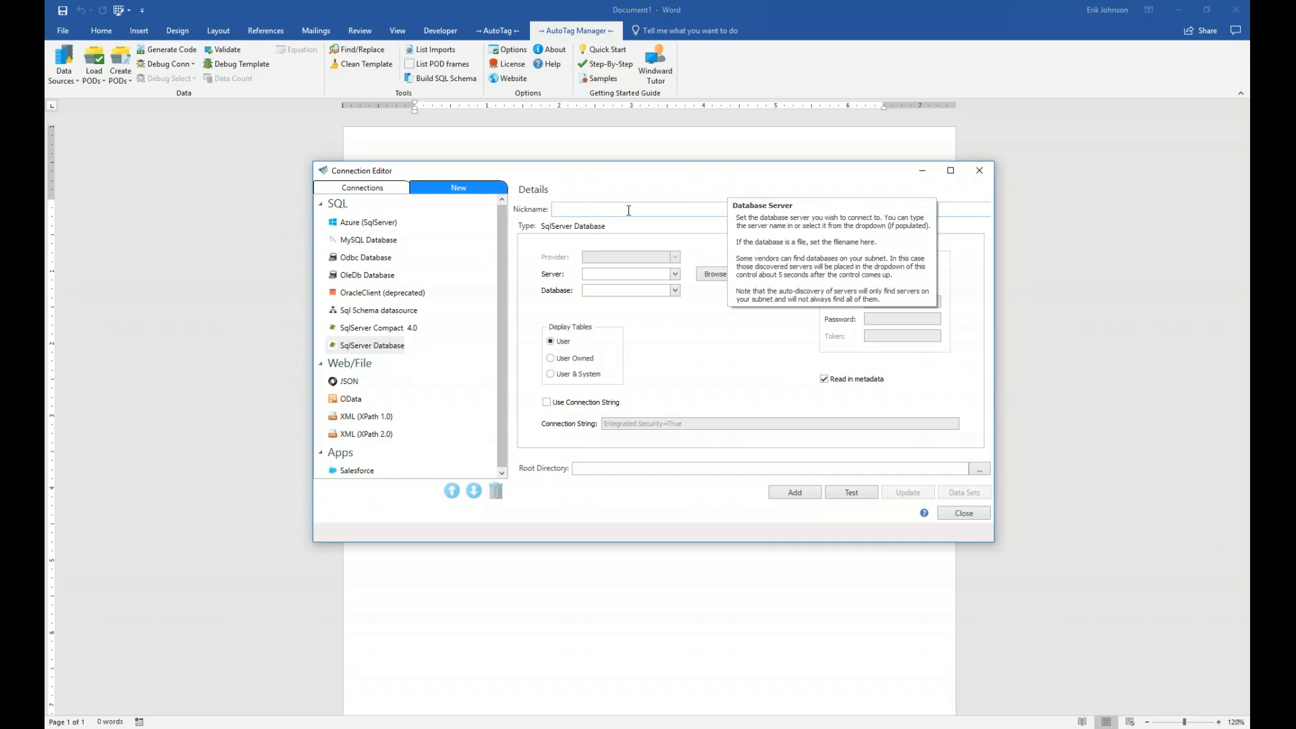
click(628, 210)
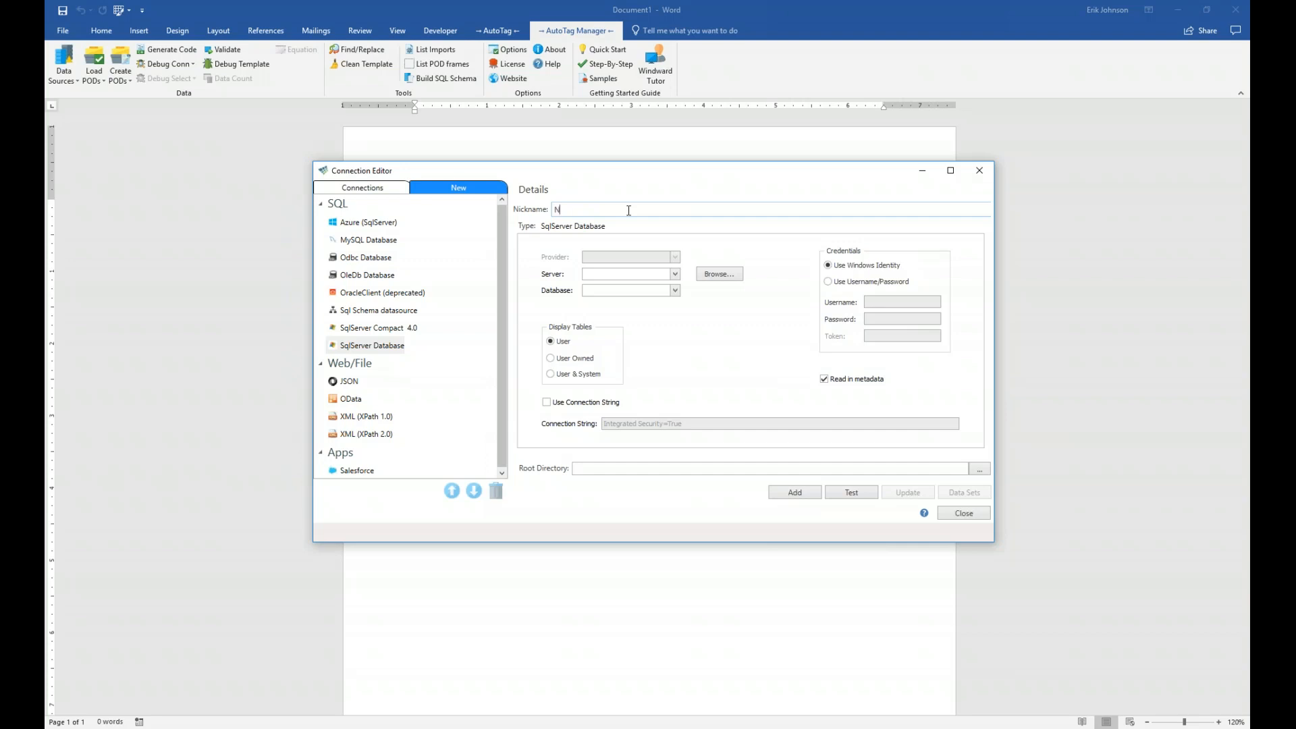
text(thwindSQL)
click(597, 274)
text(mssql.windward.net)
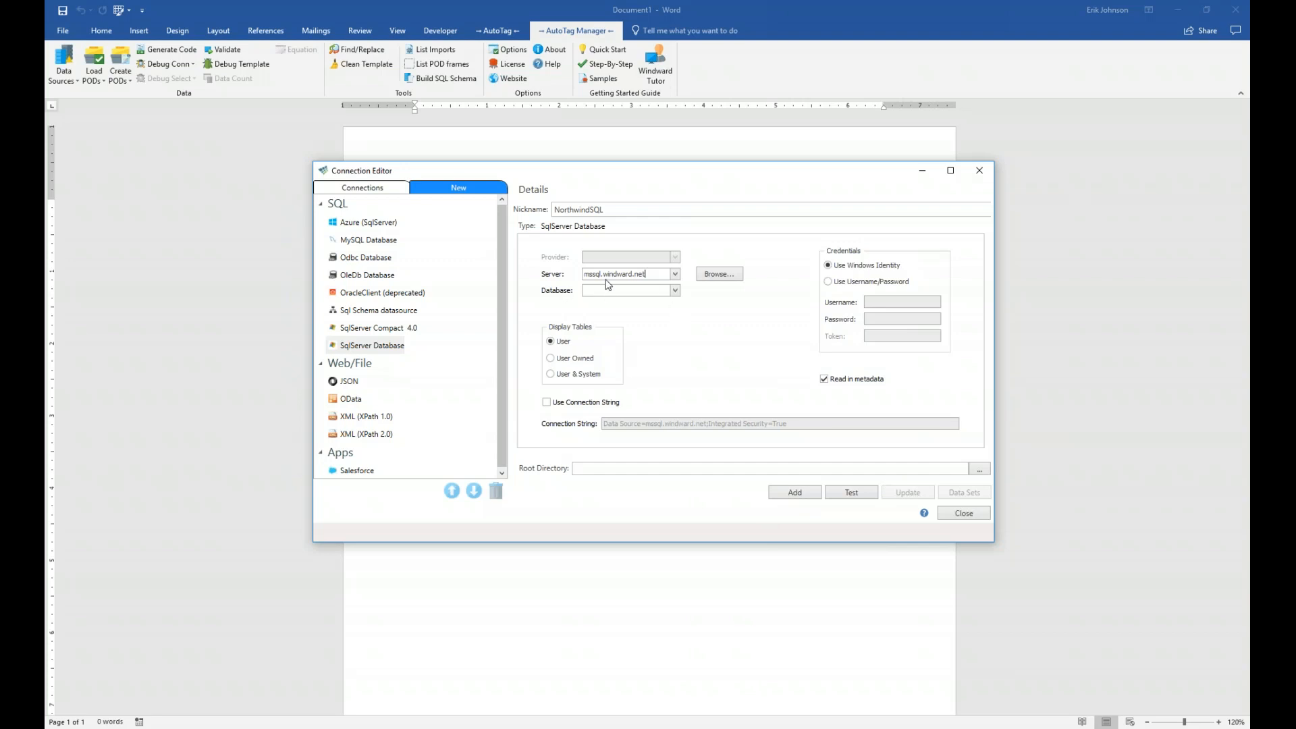
mouse_move(627, 301)
Step: Switch to Username/Password login, enter the username and password, and keep Display Tables on User
click(828, 281)
click(889, 300)
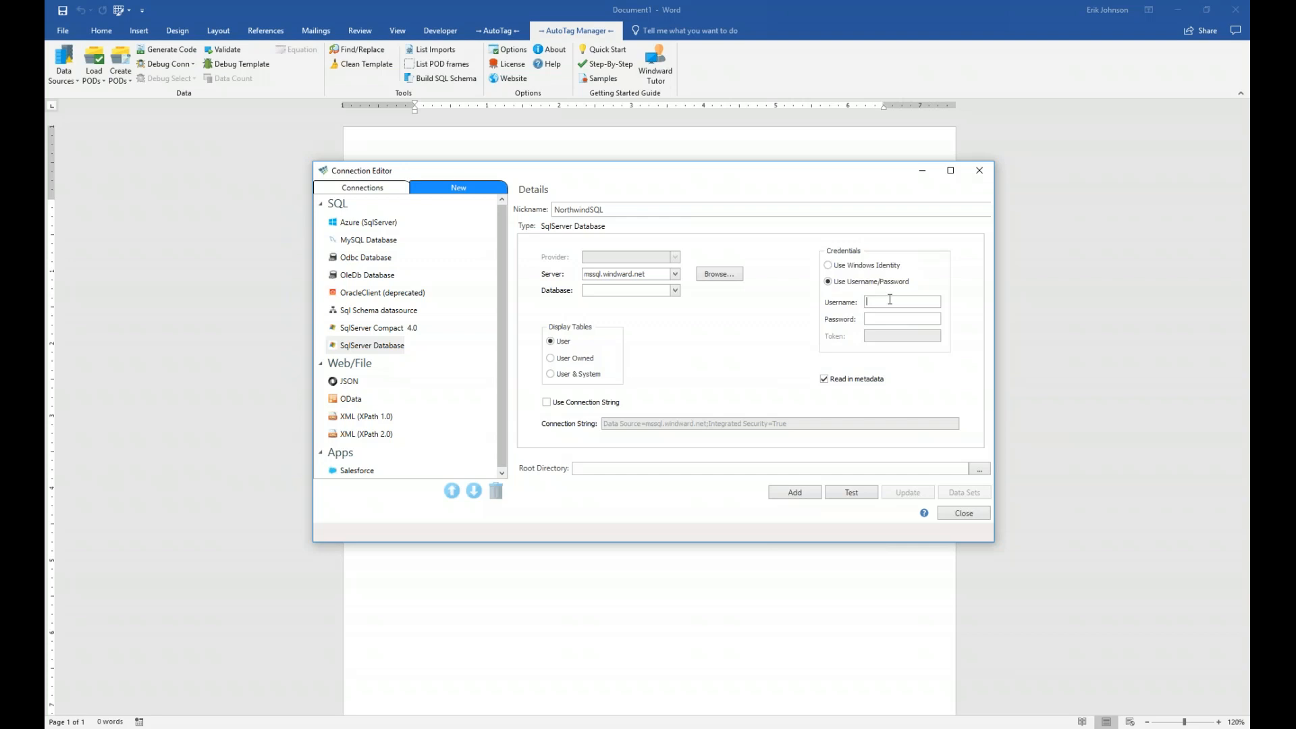
text(demo)
key(Tab)
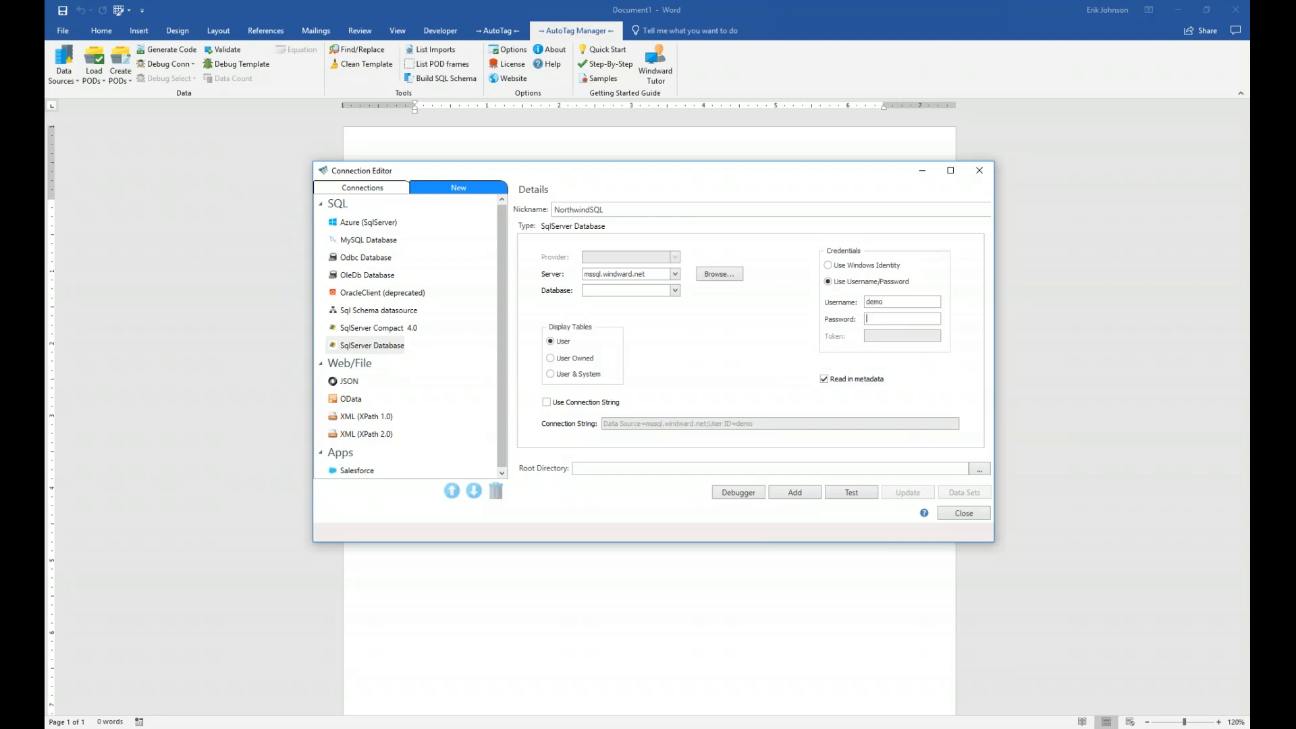
text(demo)
mouse_move(572, 347)
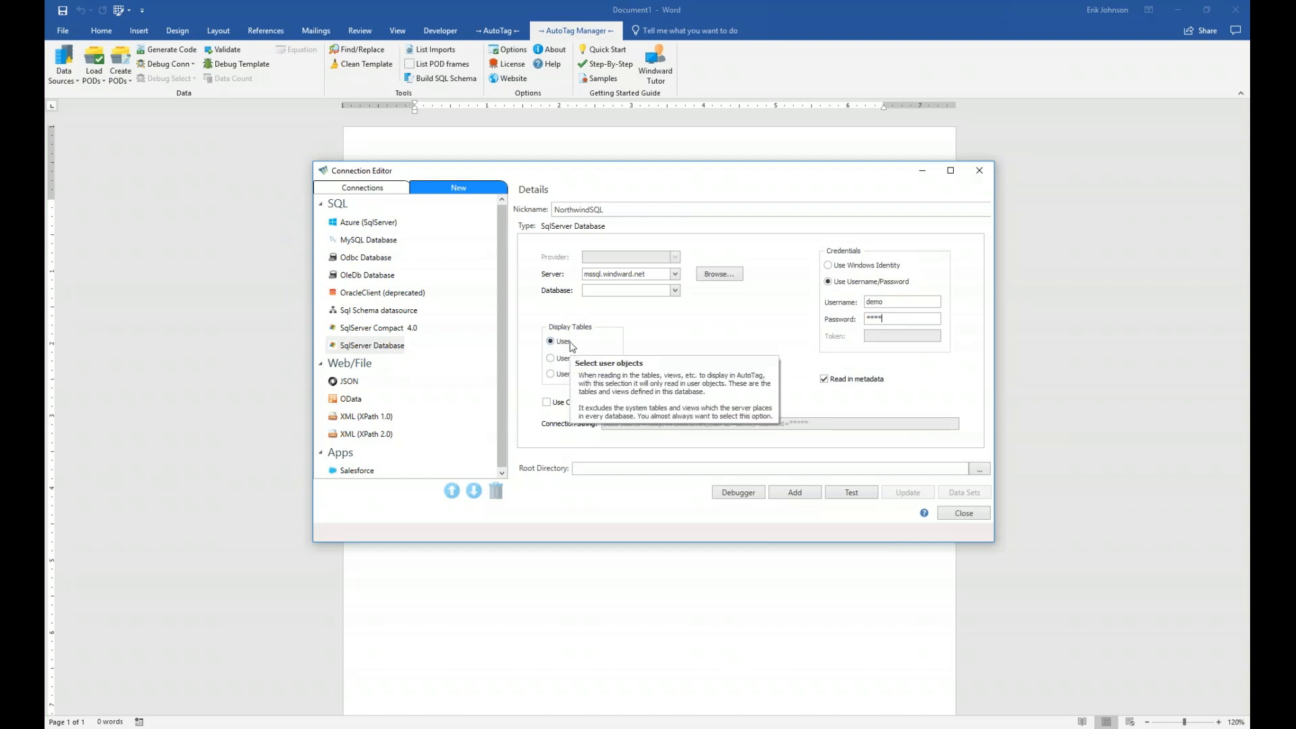
mouse_move(587, 378)
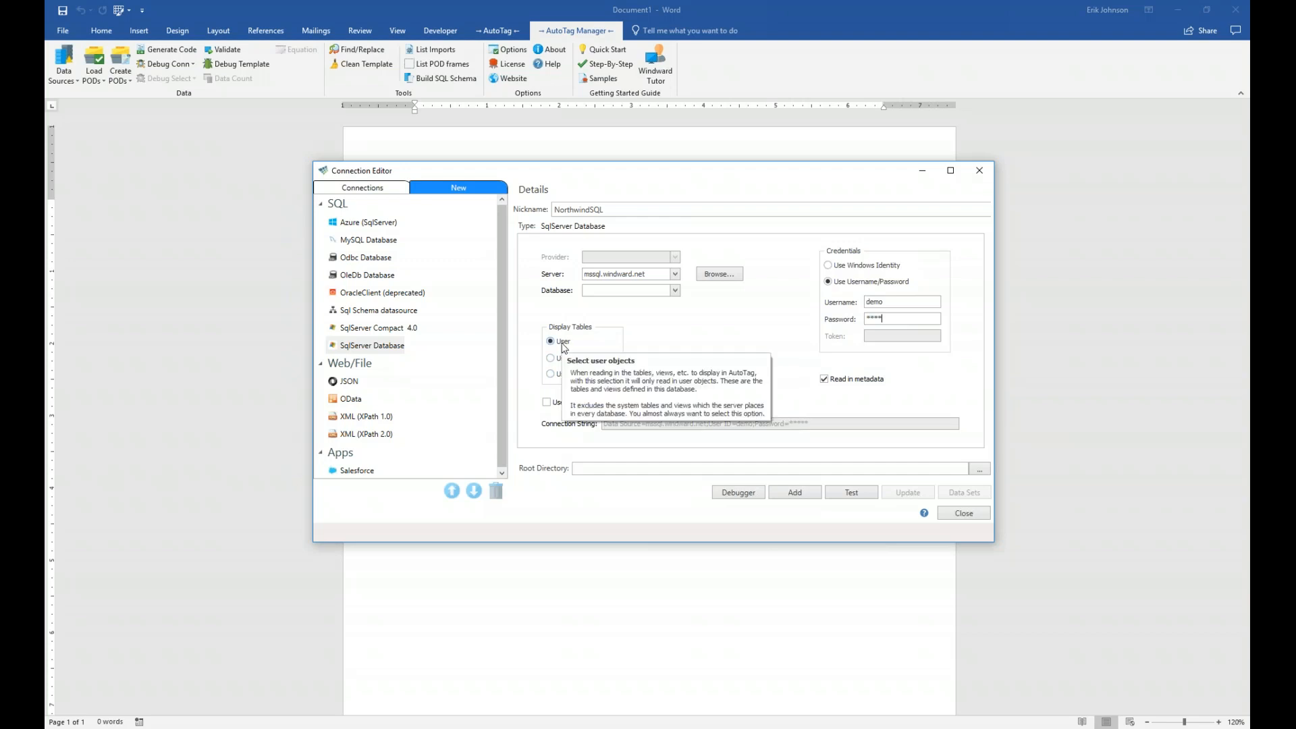
mouse_move(565, 360)
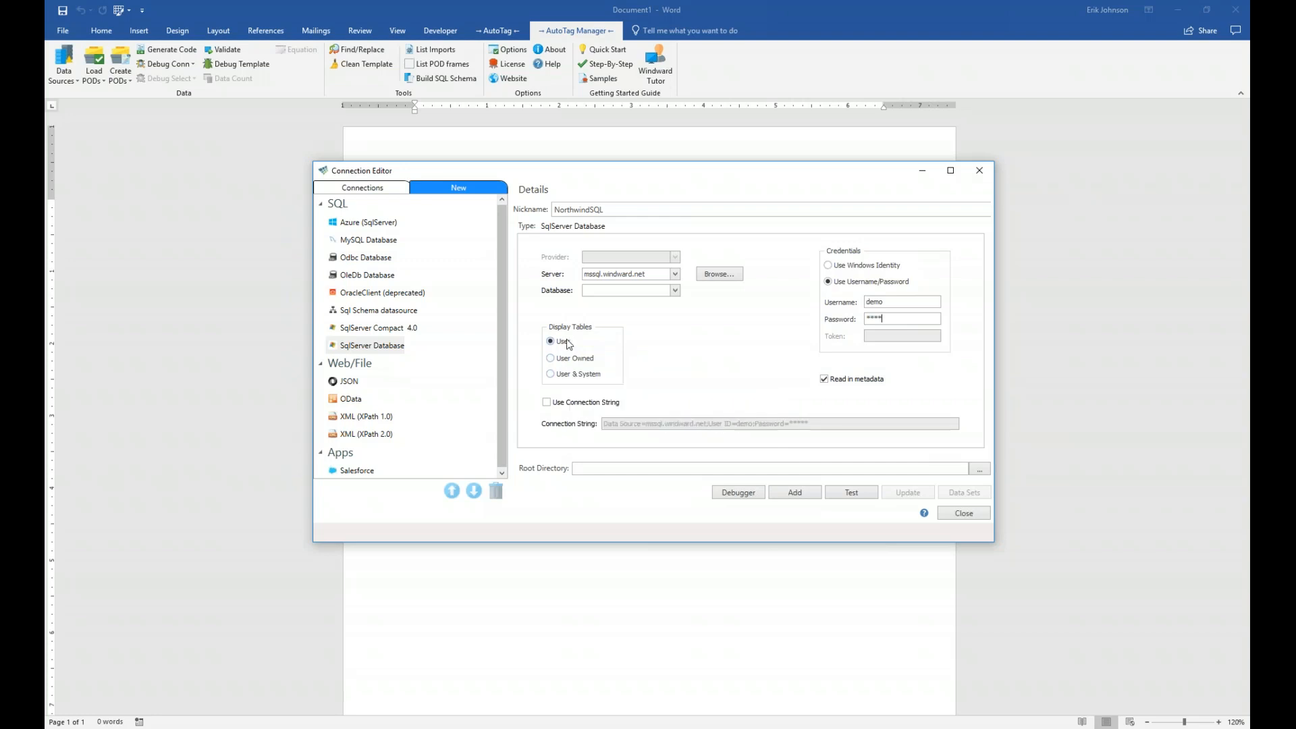
click(567, 341)
Step: Pick Northwind from the server's Database dropdown list
mouse_move(873, 390)
click(675, 291)
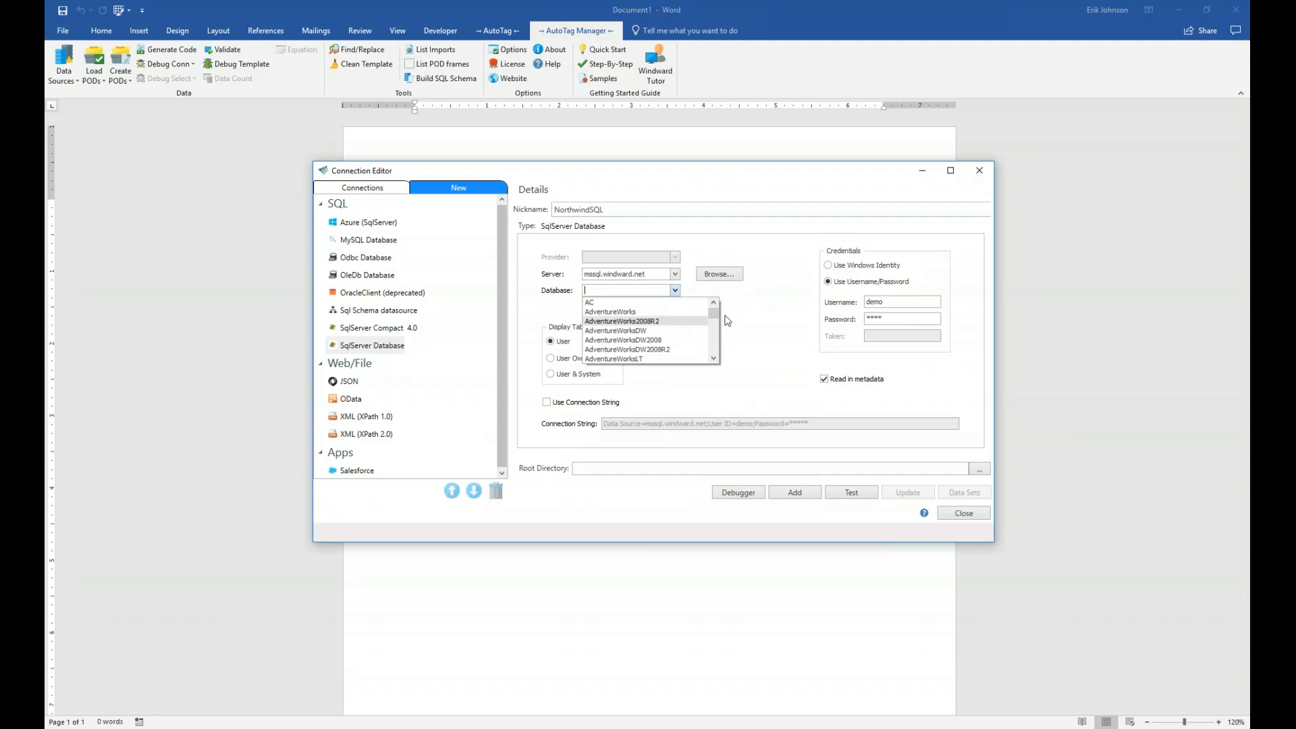
drag(714, 314, 718, 349)
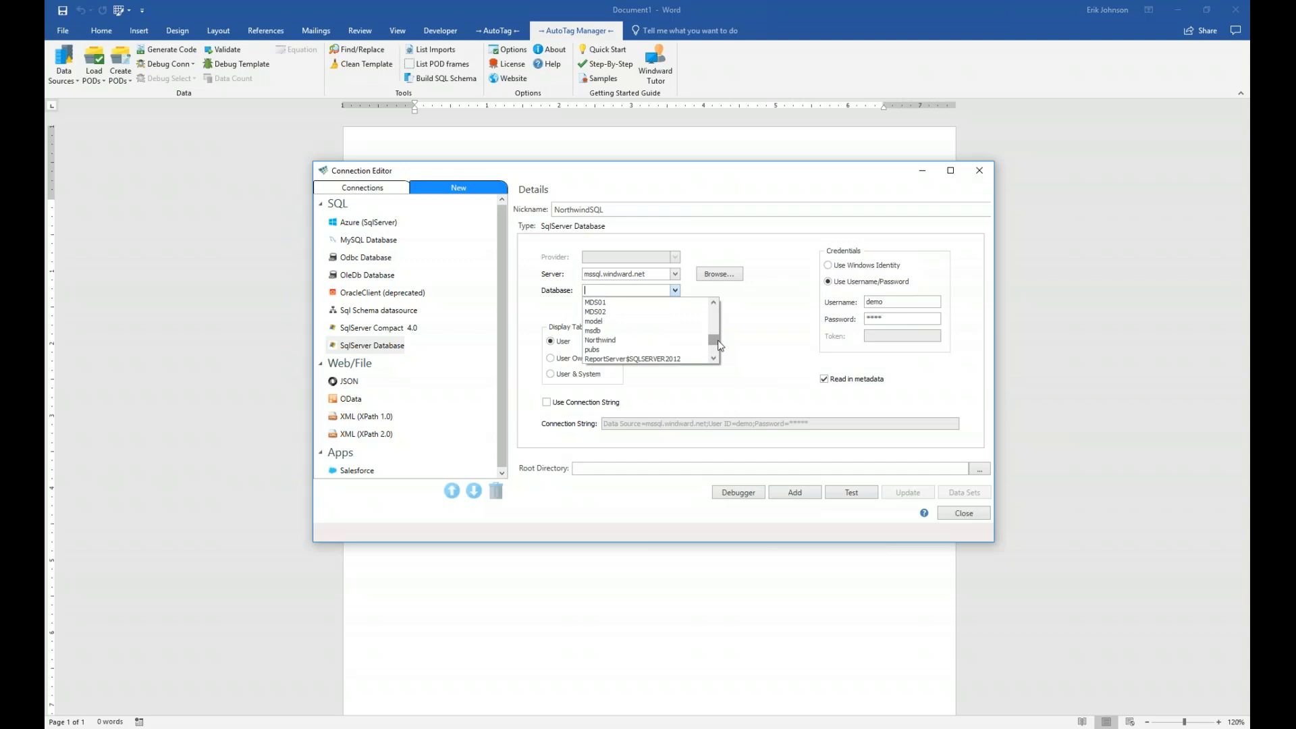
click(624, 341)
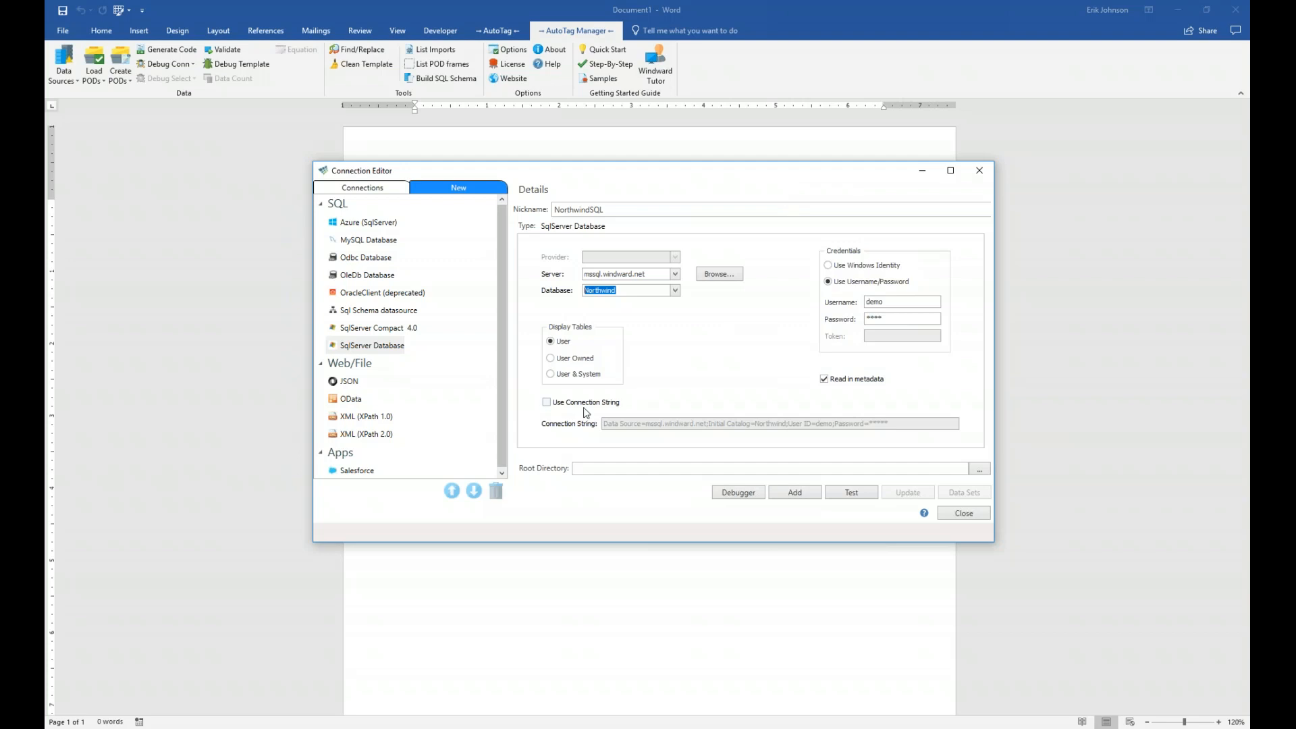
click(547, 404)
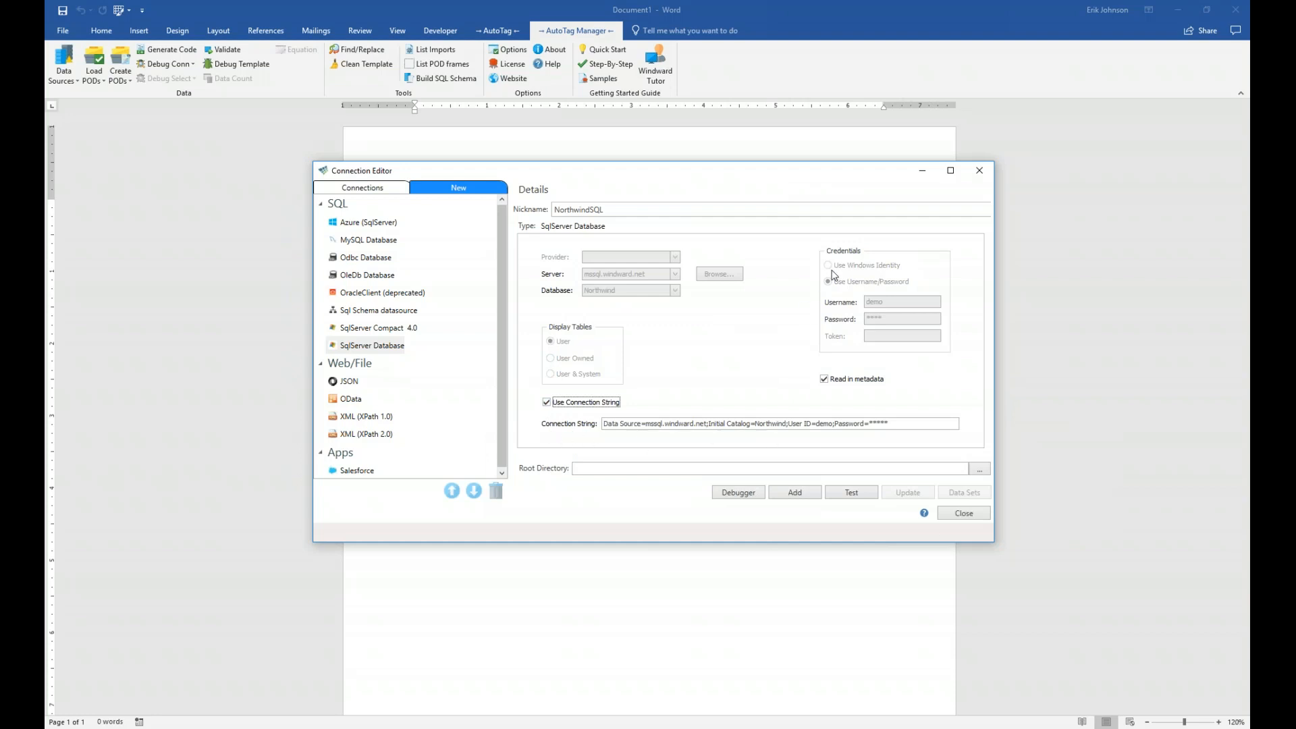
click(546, 403)
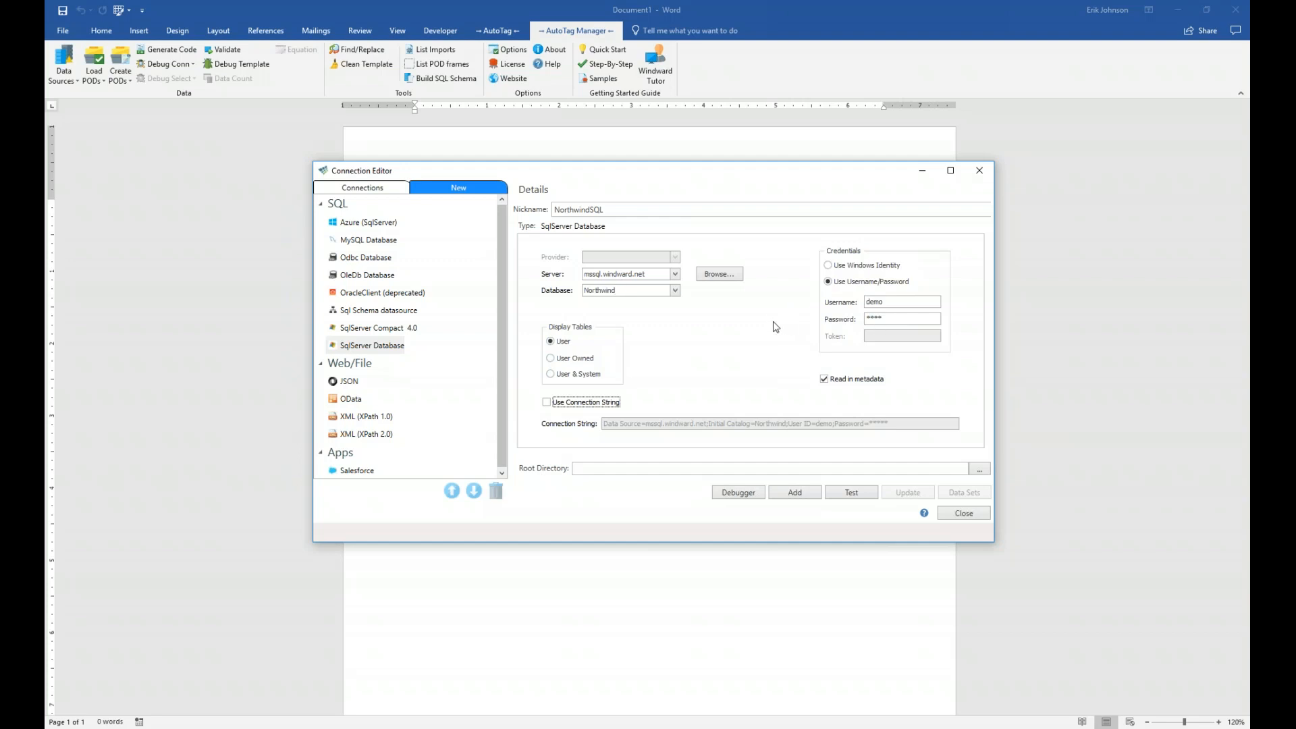
Step: Test the NorthwindSQL connection, add it, and select it under Active connections
click(865, 492)
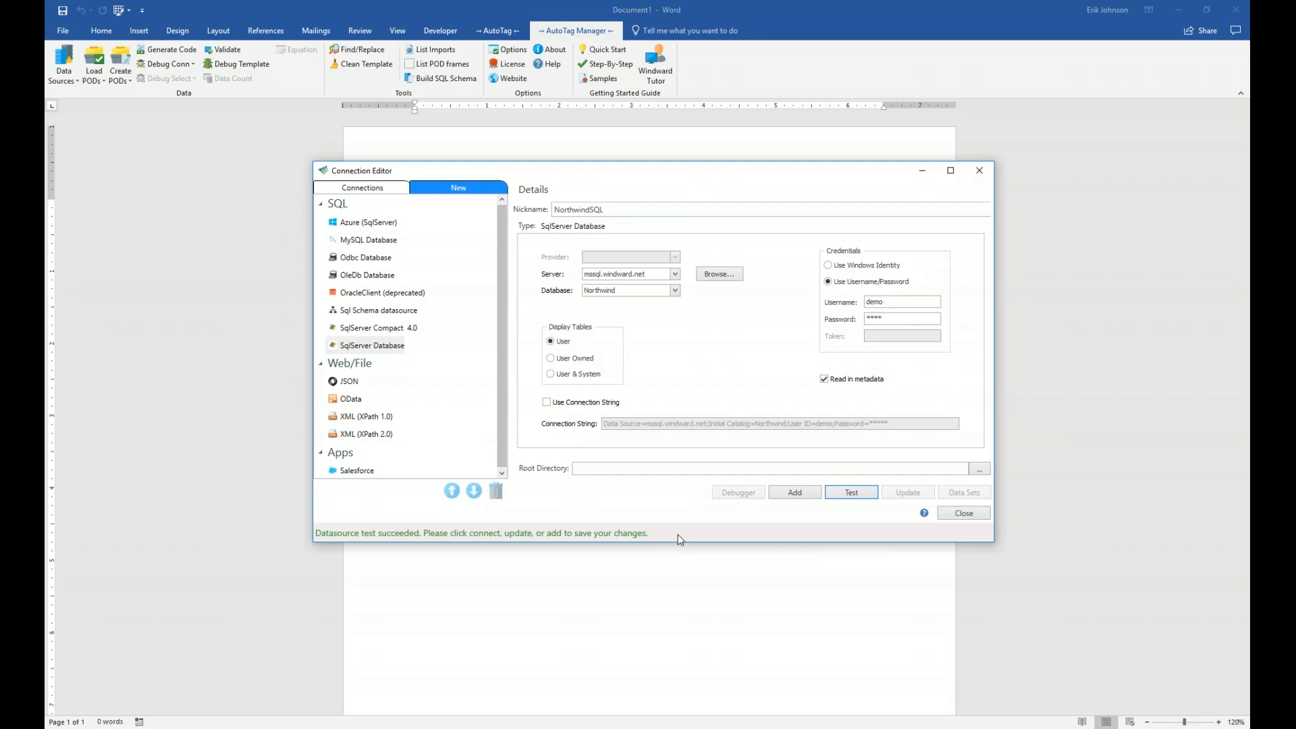
click(795, 493)
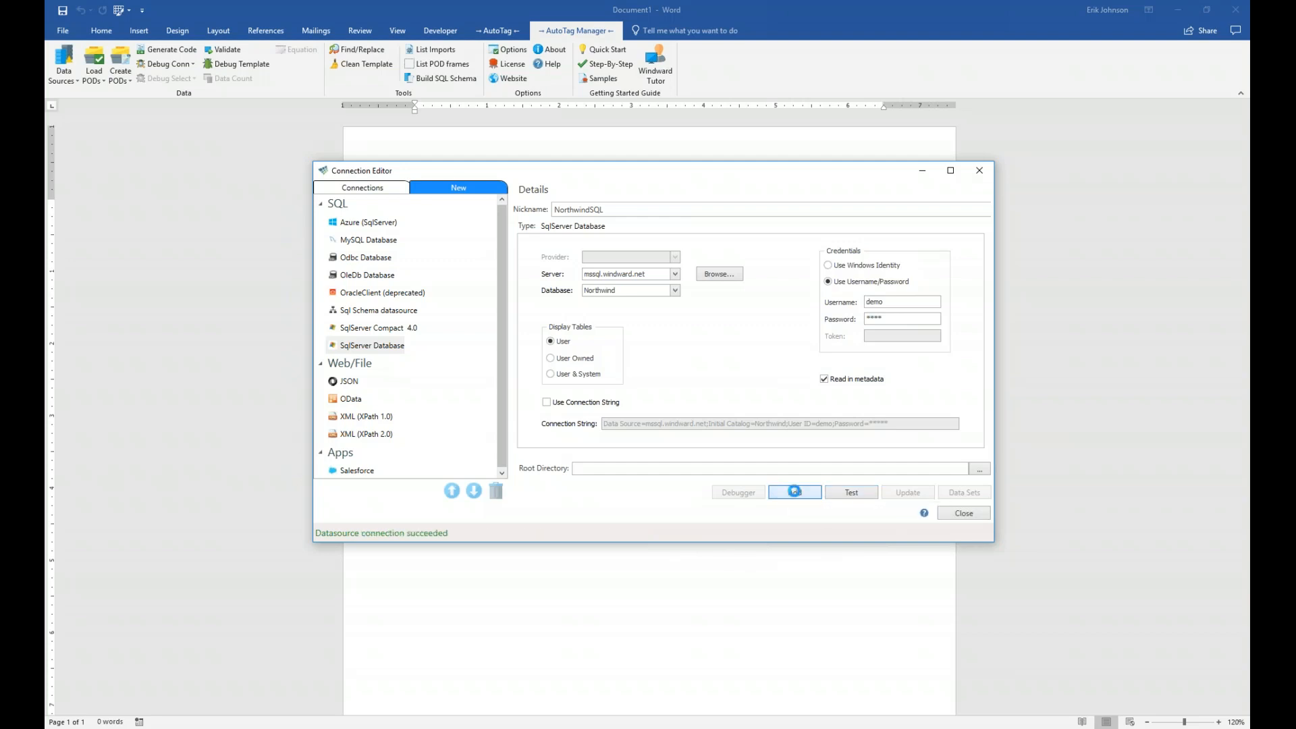
click(366, 223)
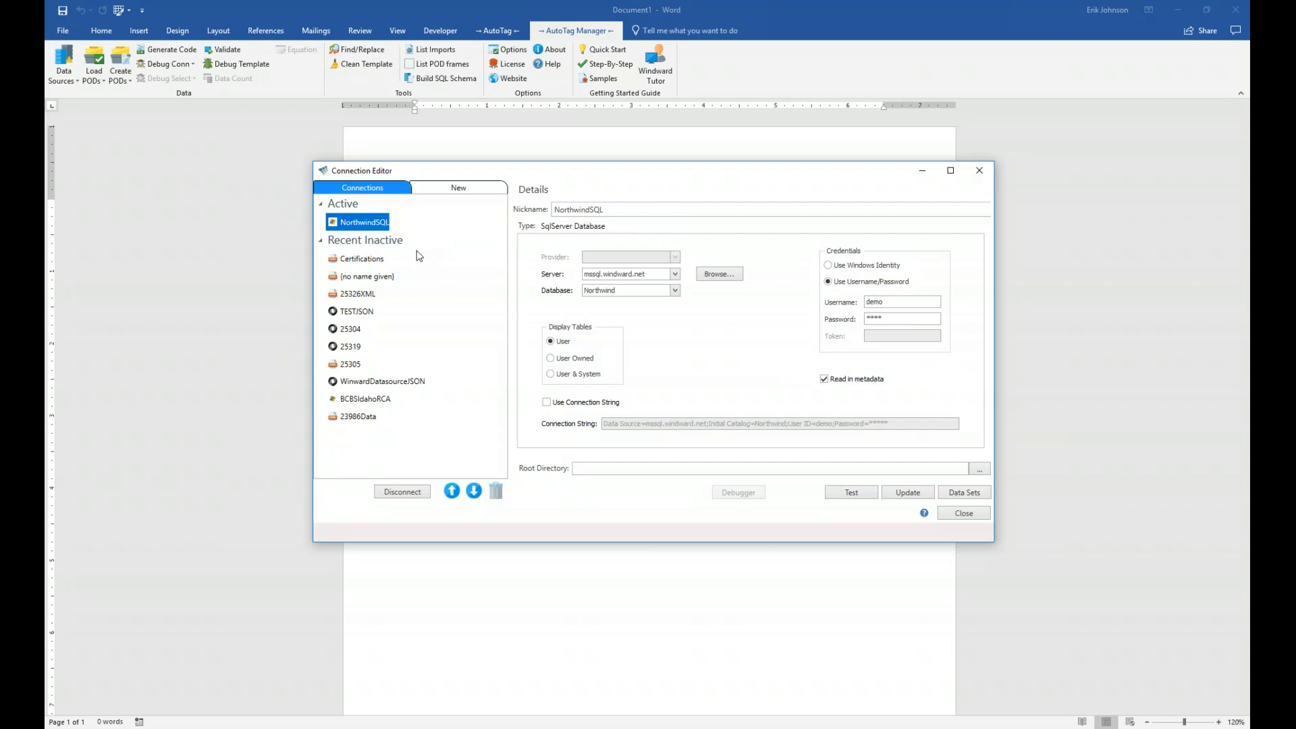
Step: Close the Connection Editor so the Northwind tables and views appear in the Data Bin
click(961, 514)
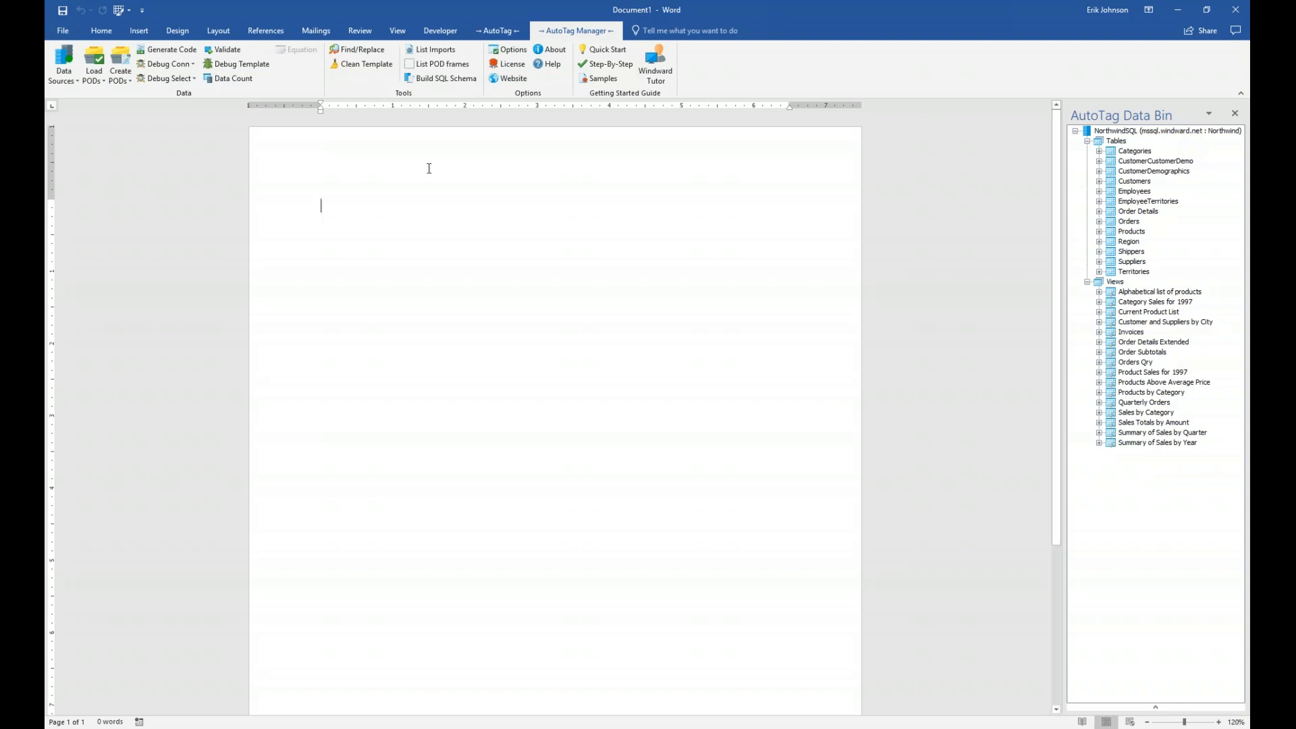
Step: Insert a blank 3-column by 2-row table from Insert > Table
click(101, 31)
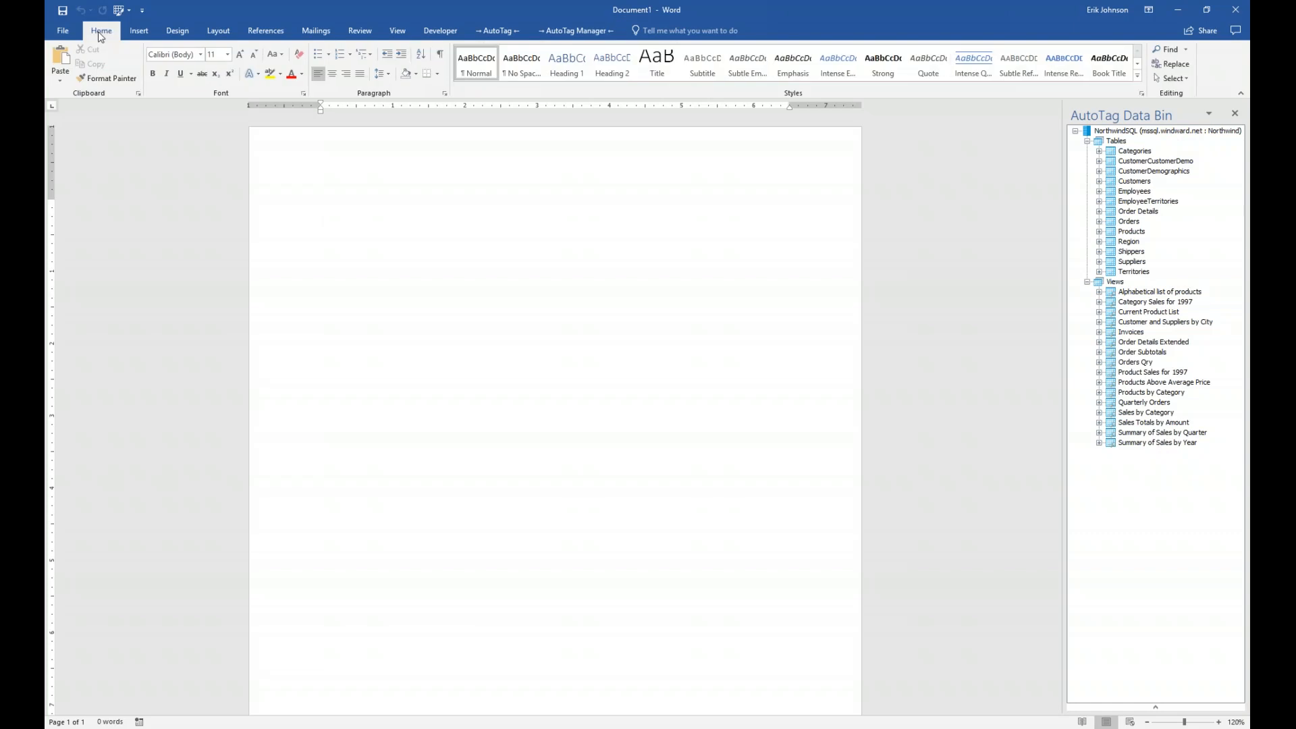
click(137, 33)
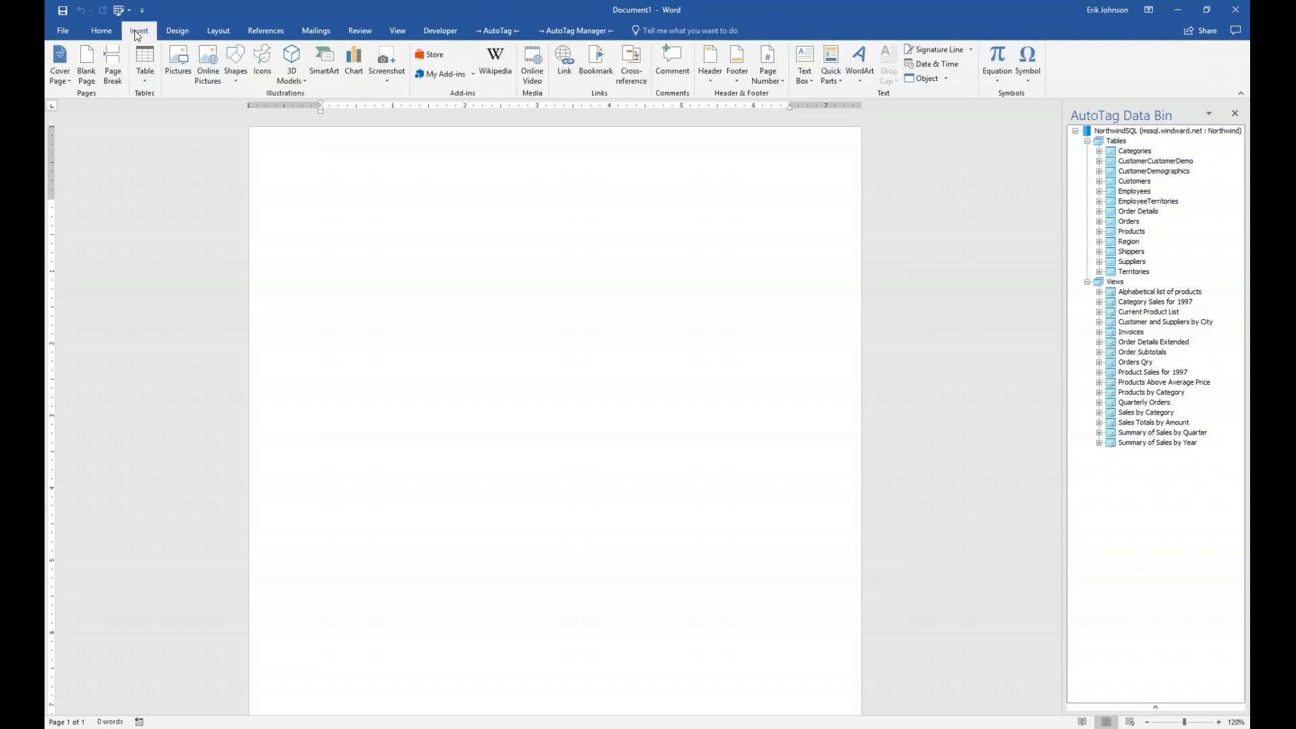
click(147, 58)
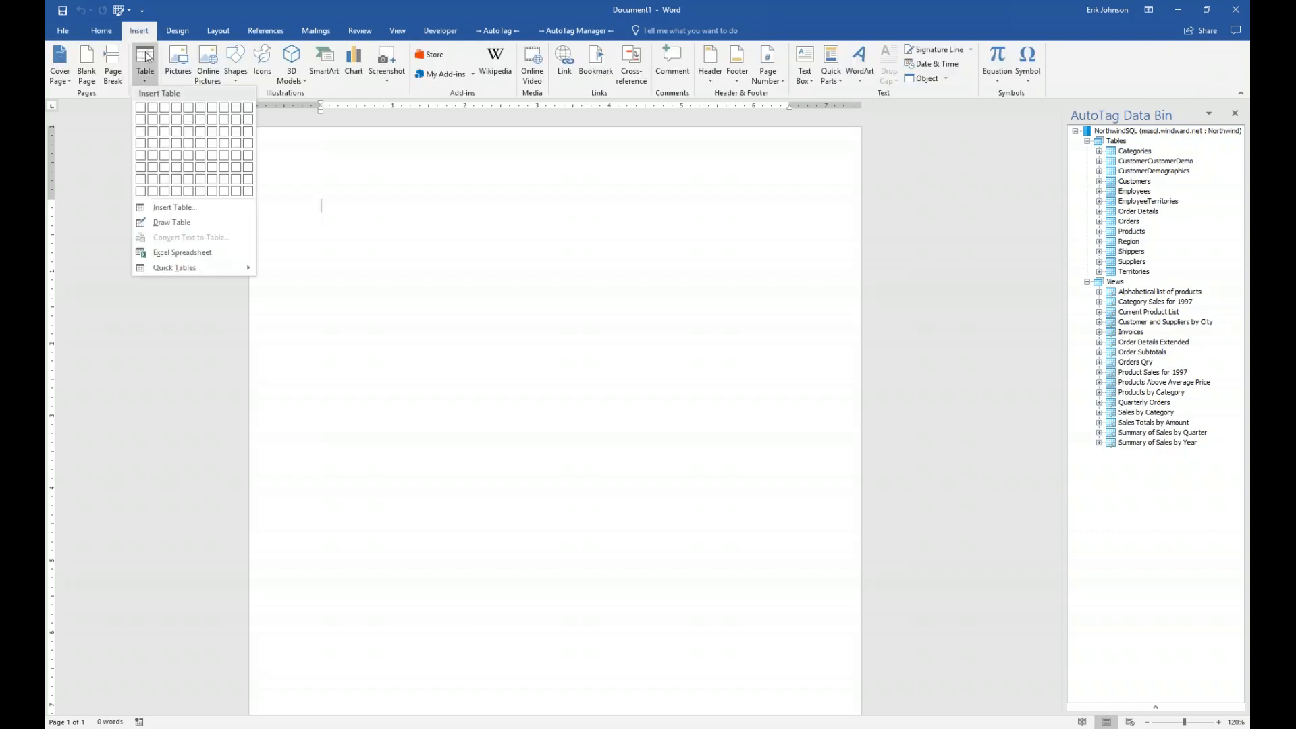
click(169, 124)
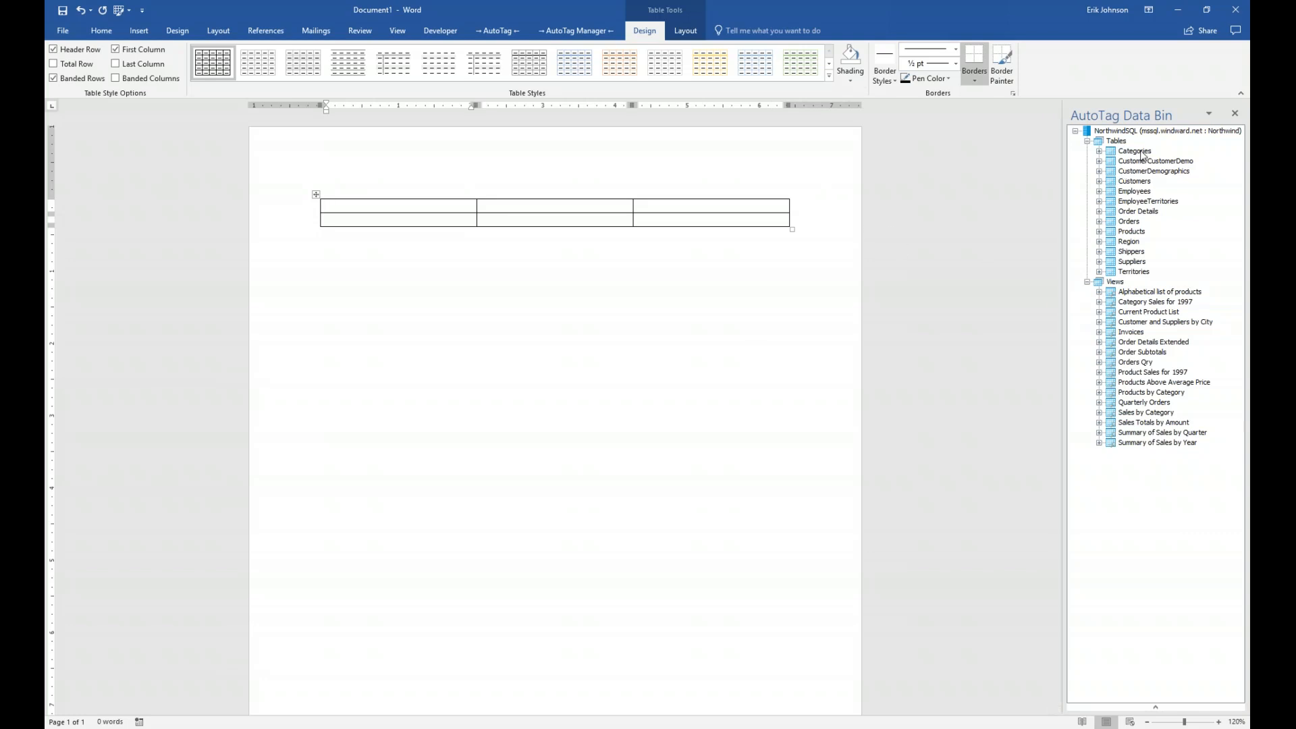
Step: Expand Categories in the Data Bin and enter headers Category Name, Description and Picture
click(1099, 152)
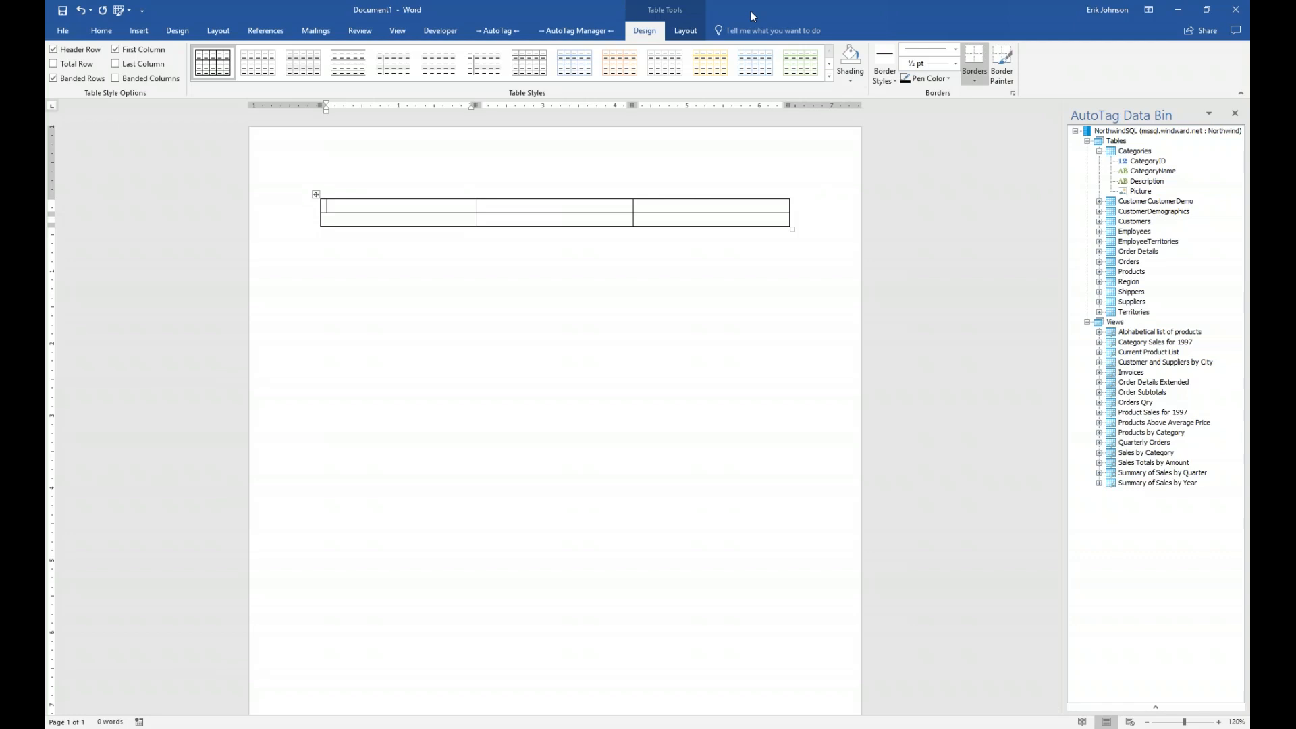
text(Category Name)
key(Tab)
text(Description)
key(Tab)
text(Picture)
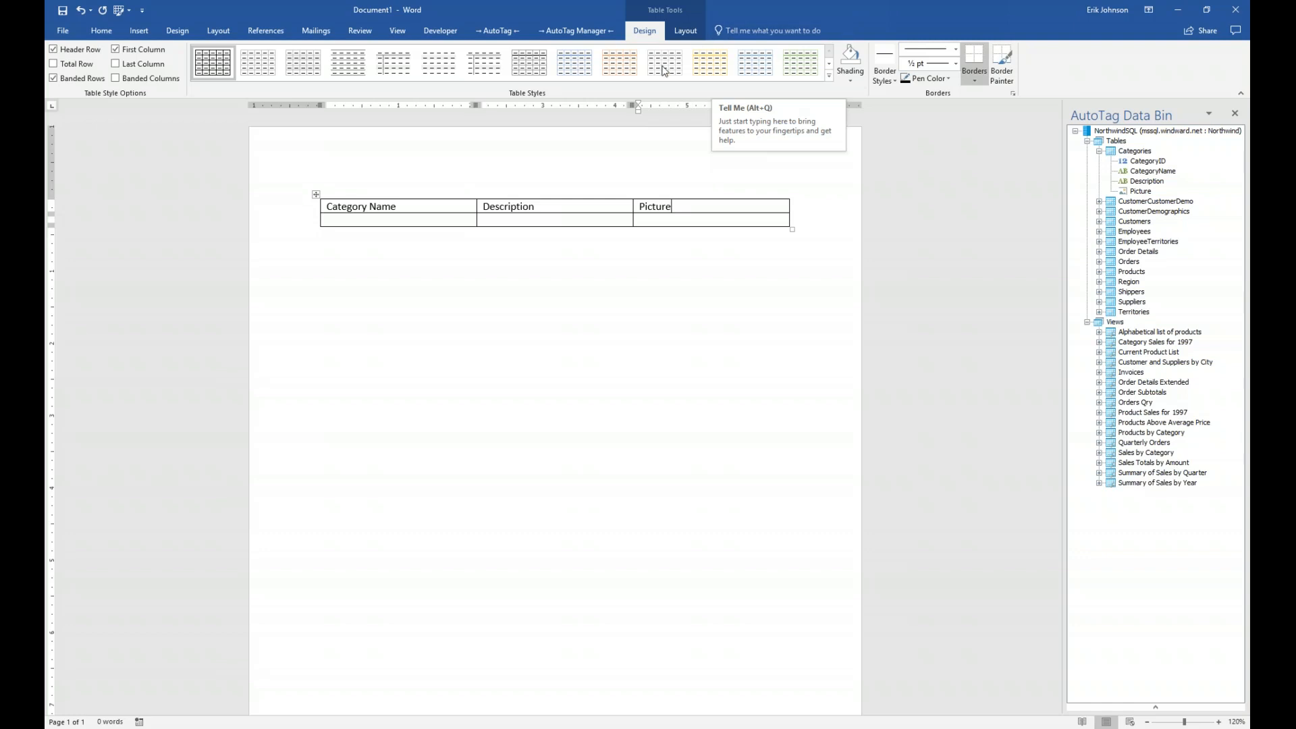
click(338, 219)
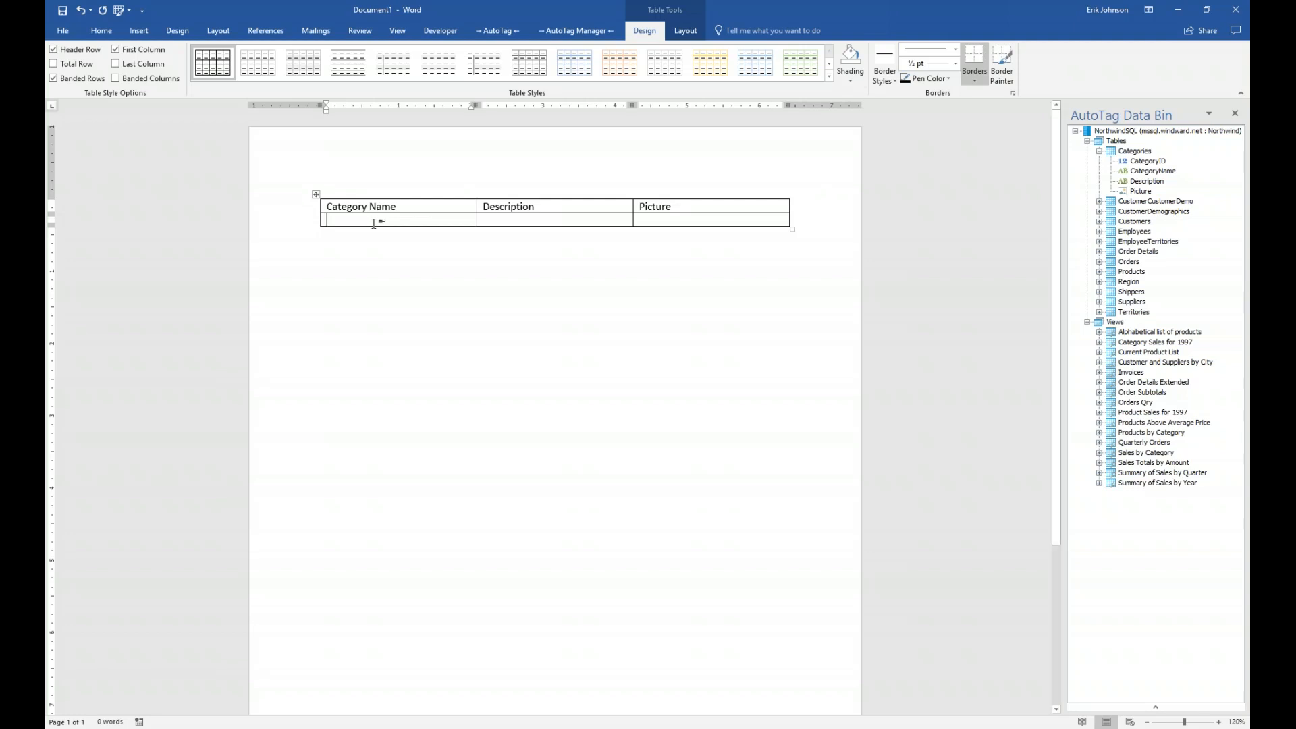
Step: Insert an AutoTag ForEach tag into the second row's first cell and select it
click(501, 30)
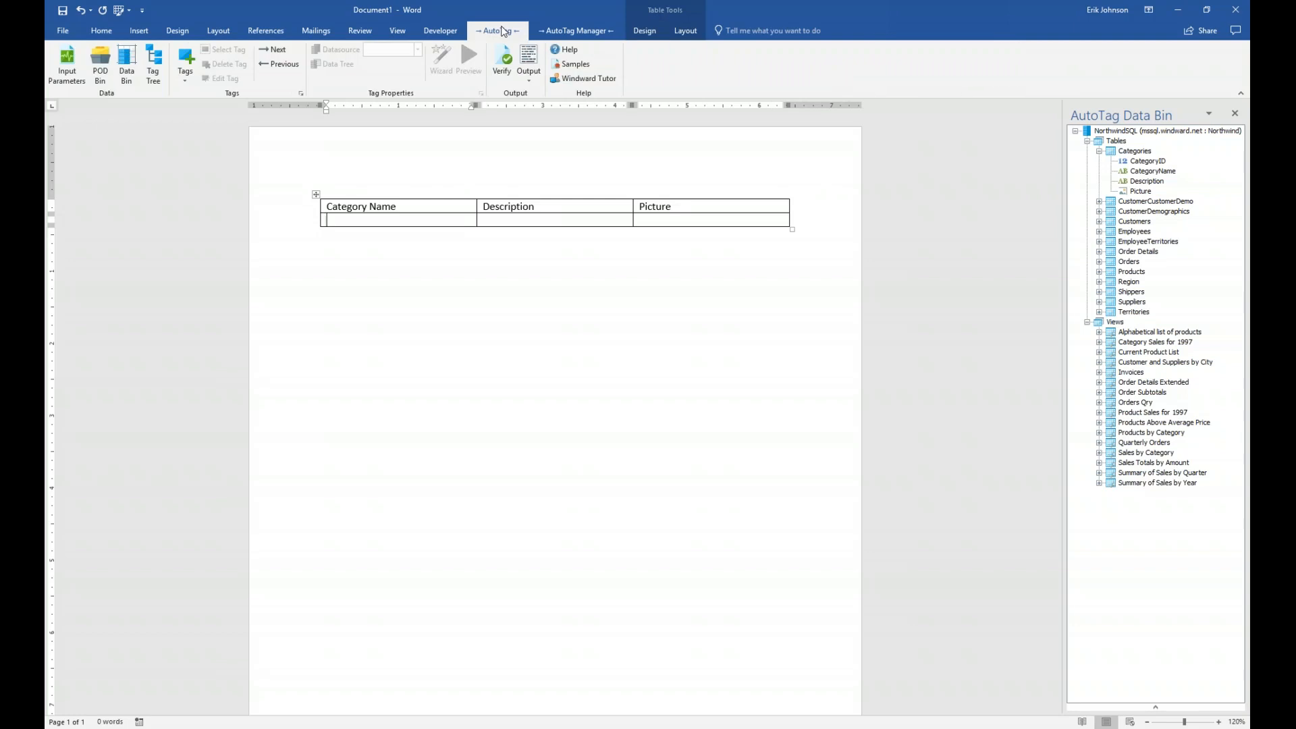
click(187, 58)
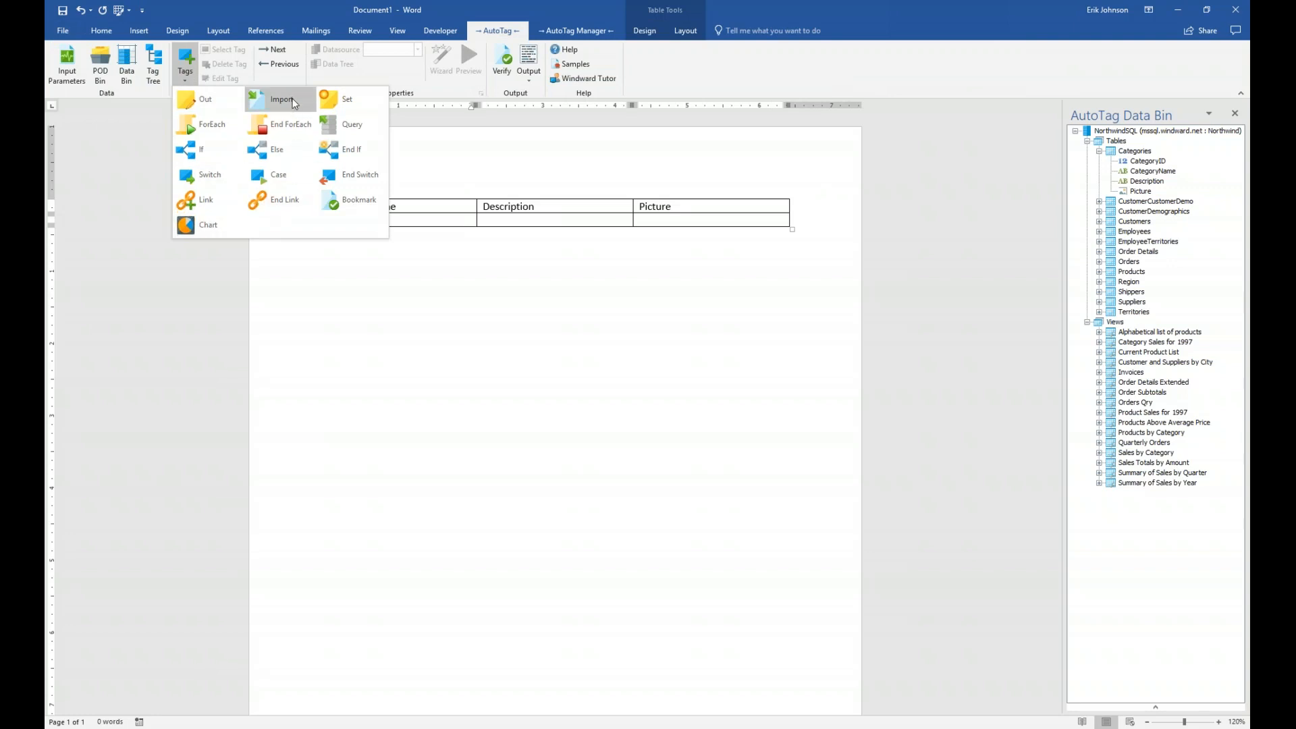
click(213, 127)
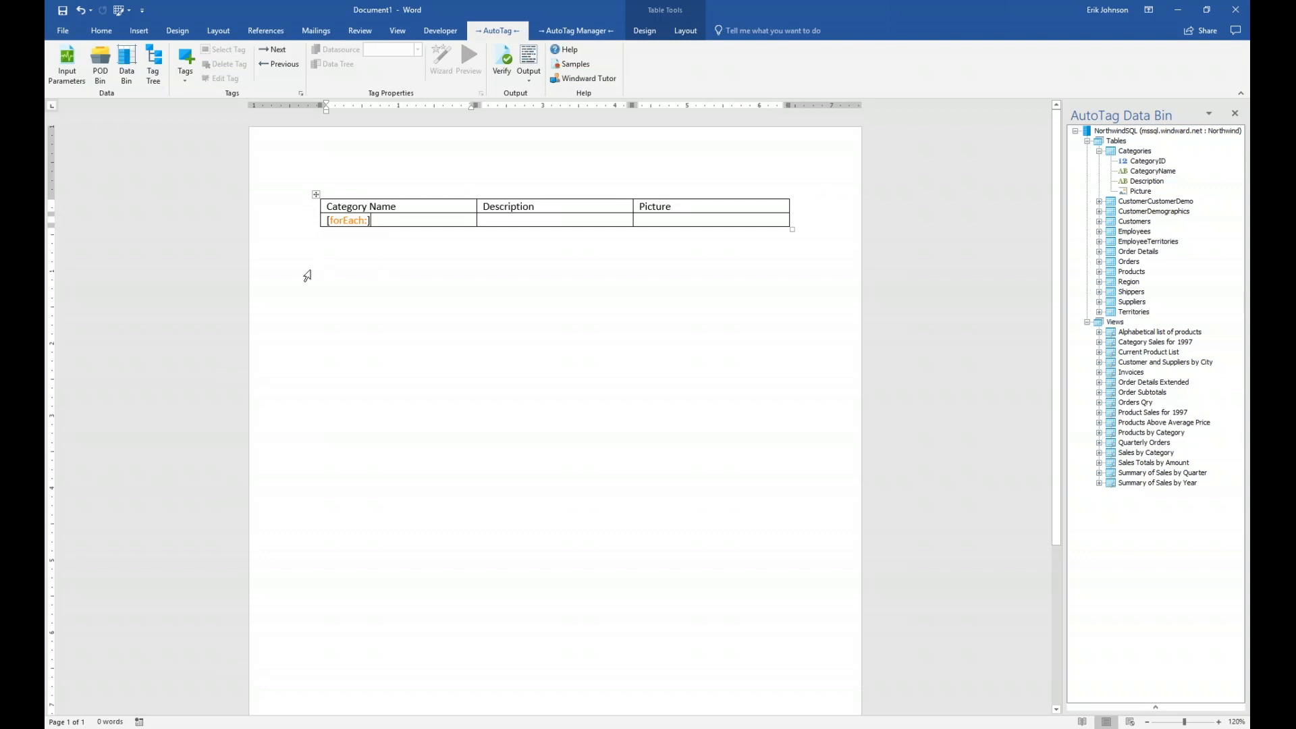
click(343, 226)
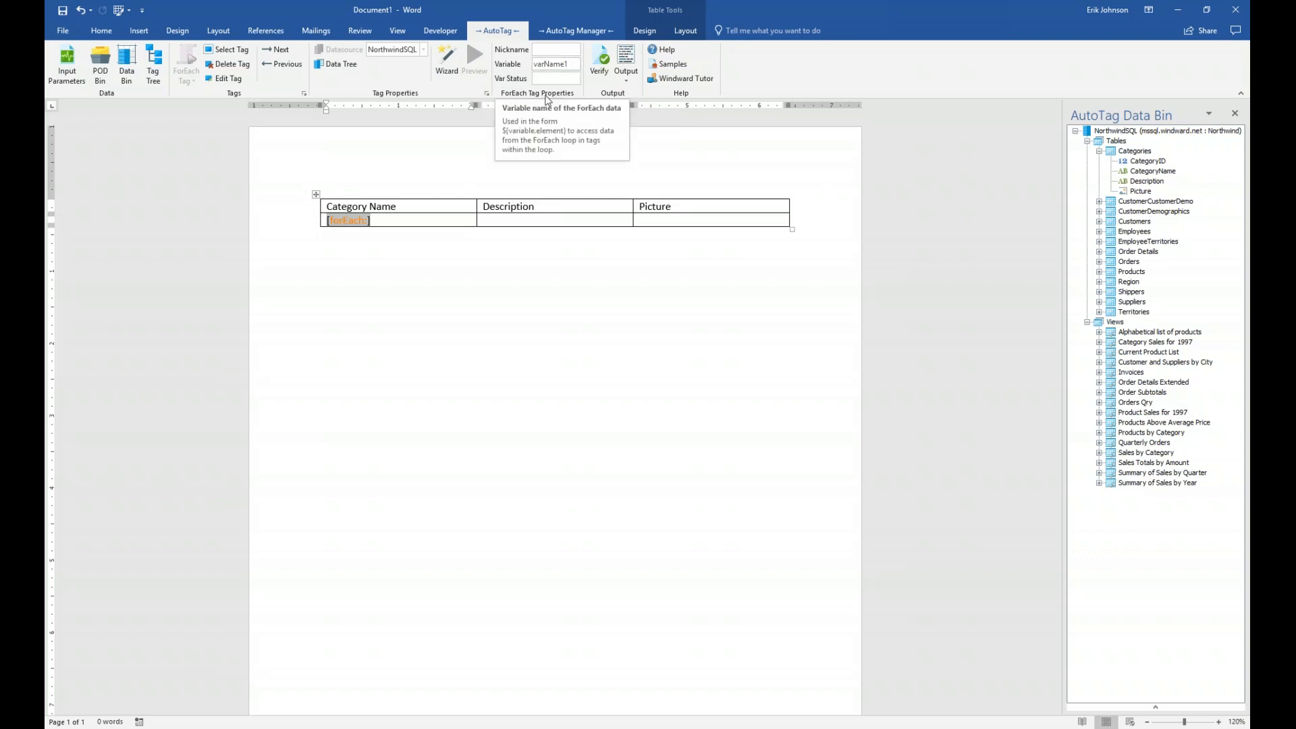
Step: Change the loop variable to varCategories, declining to update other tag references
click(555, 63)
click(544, 62)
key(shift+End)
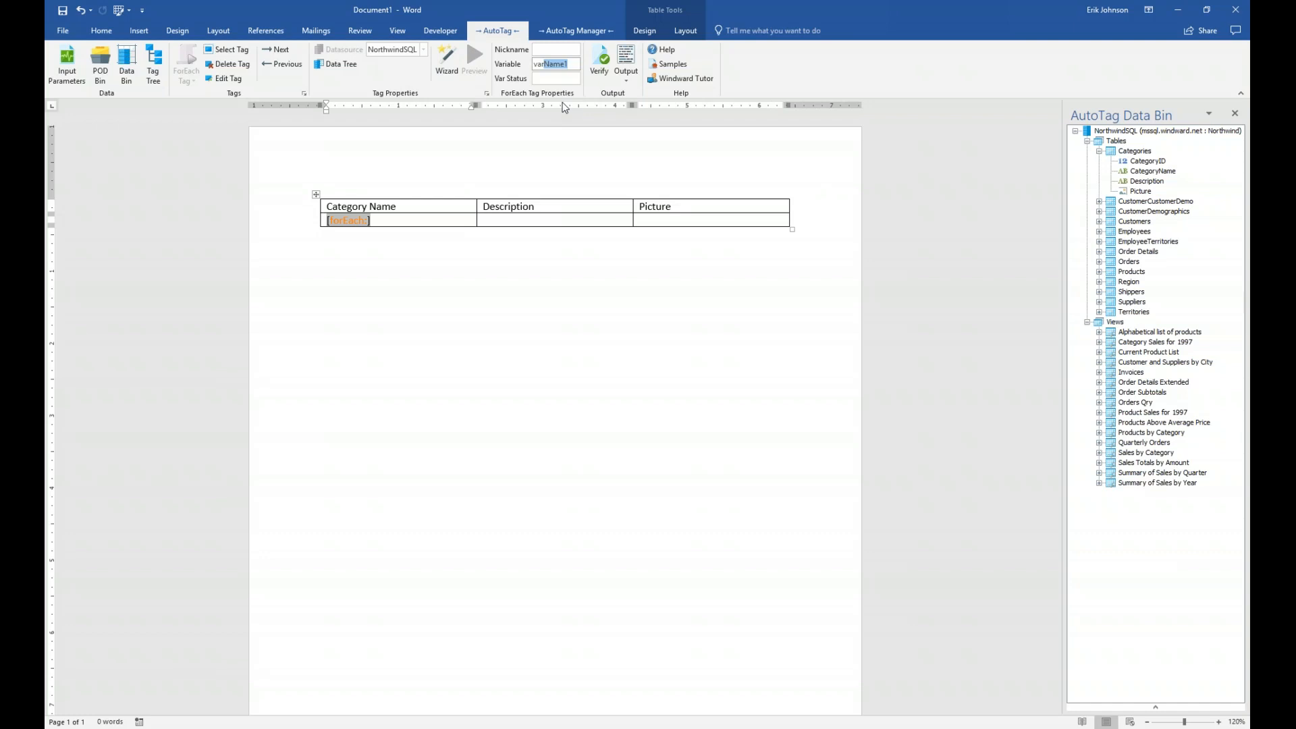
text(Categories)
key(Return)
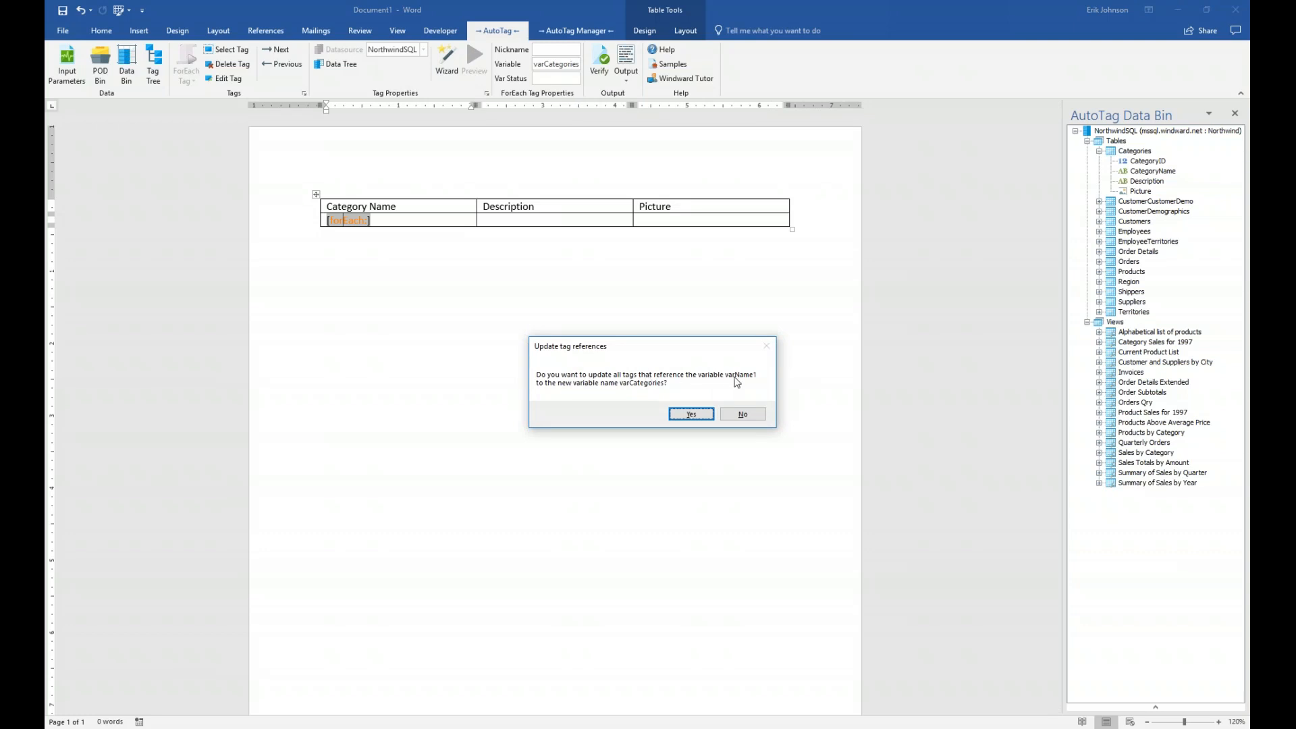
click(748, 415)
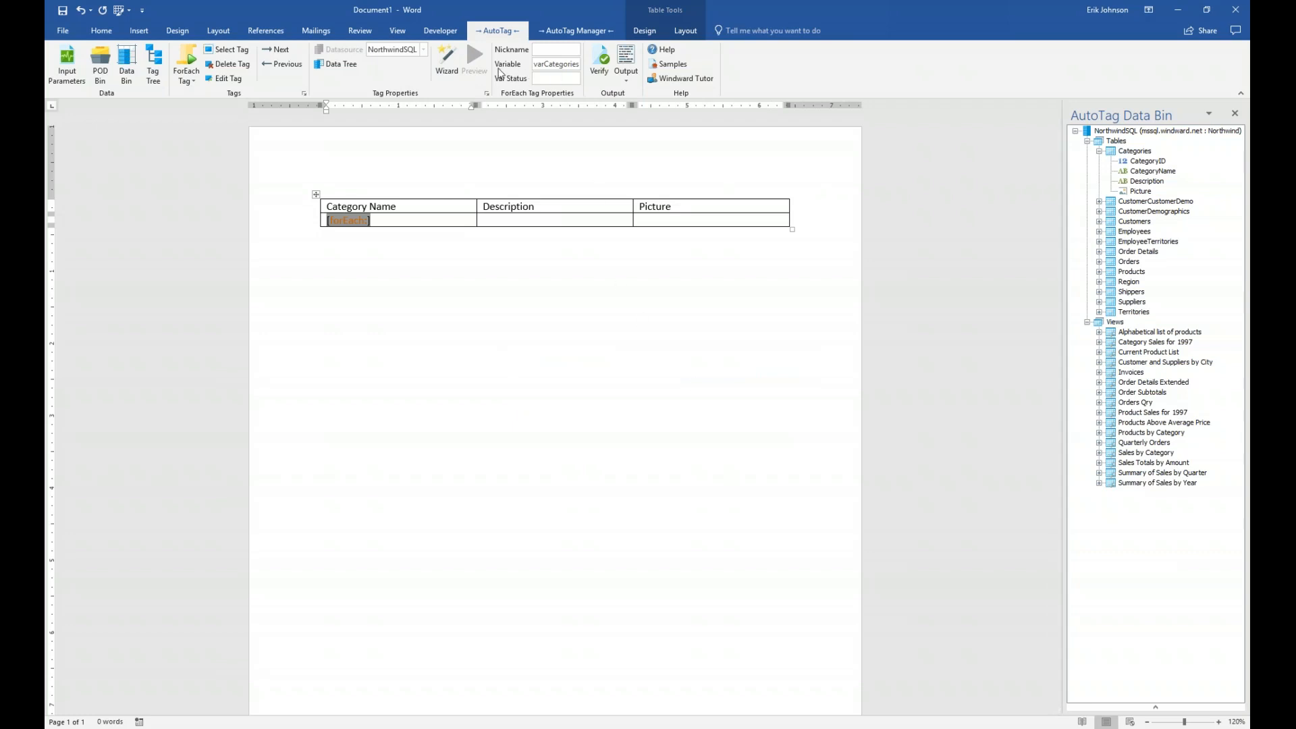
mouse_move(495, 70)
Step: Give the ForEach tag the nickname 'Categories' in its tag properties
click(548, 49)
text(Categor)
key(BackSpace)
key(BackSpace)
key(BackSpace)
text(ories)
key(Return)
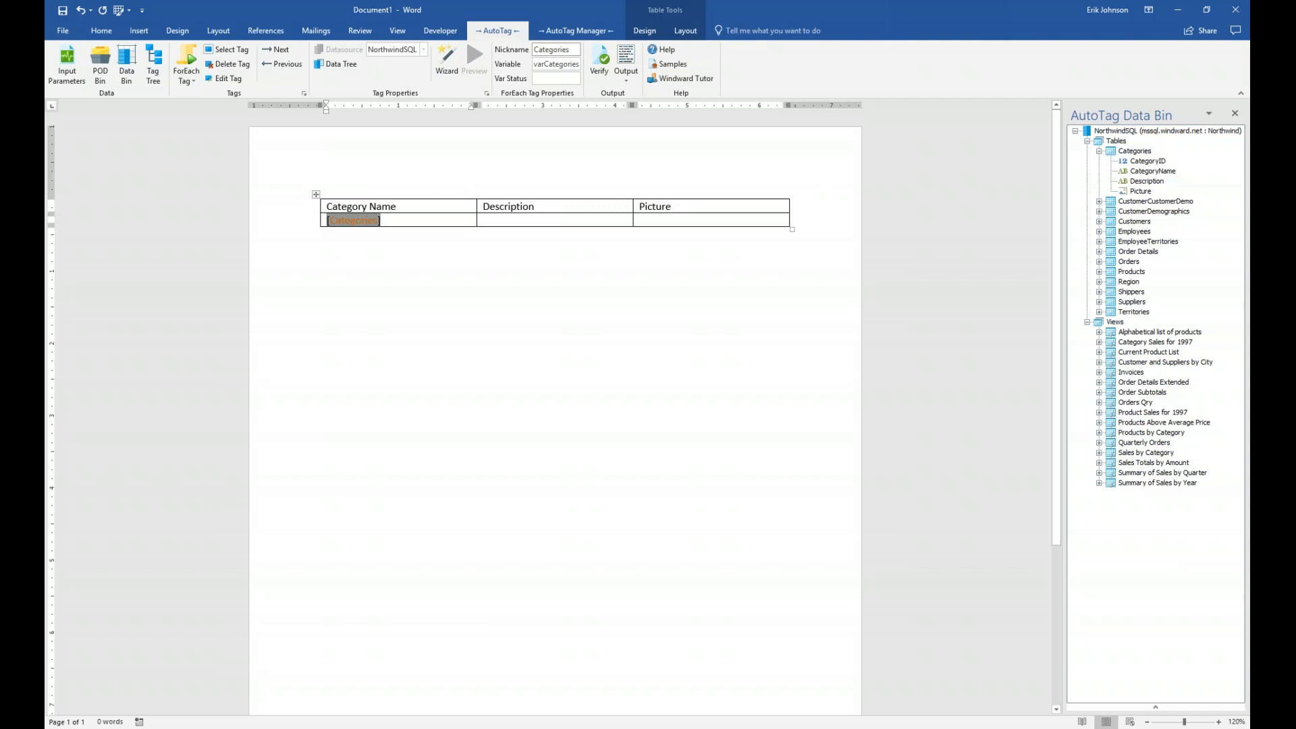
Step: Reselect the [Categories] tag in the table to check its properties
click(398, 262)
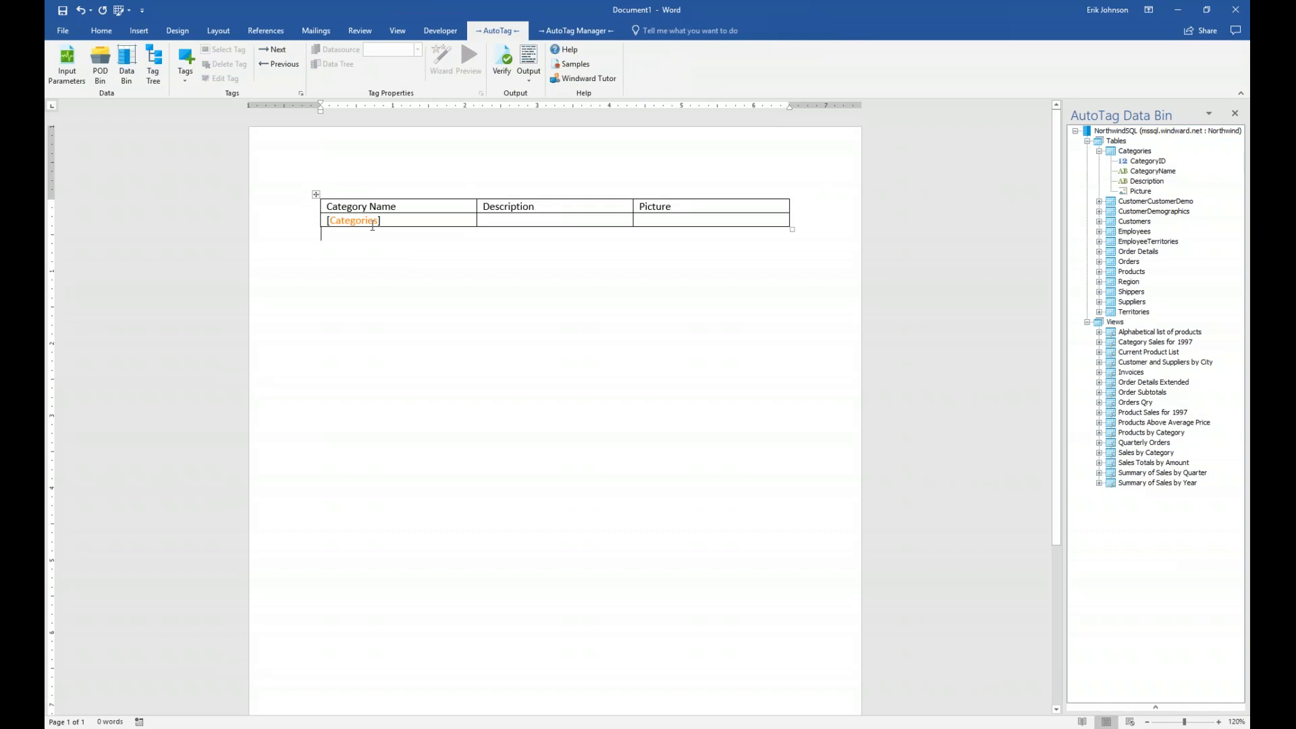
click(365, 220)
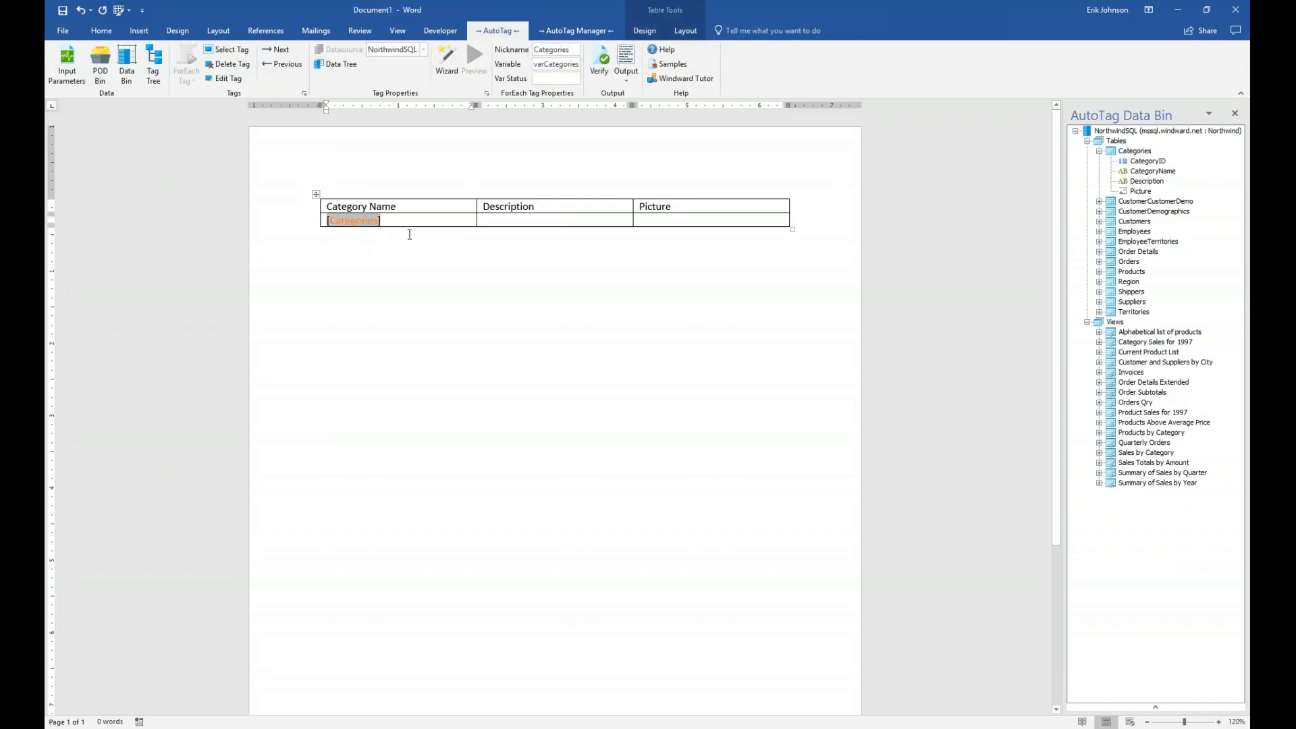
click(363, 221)
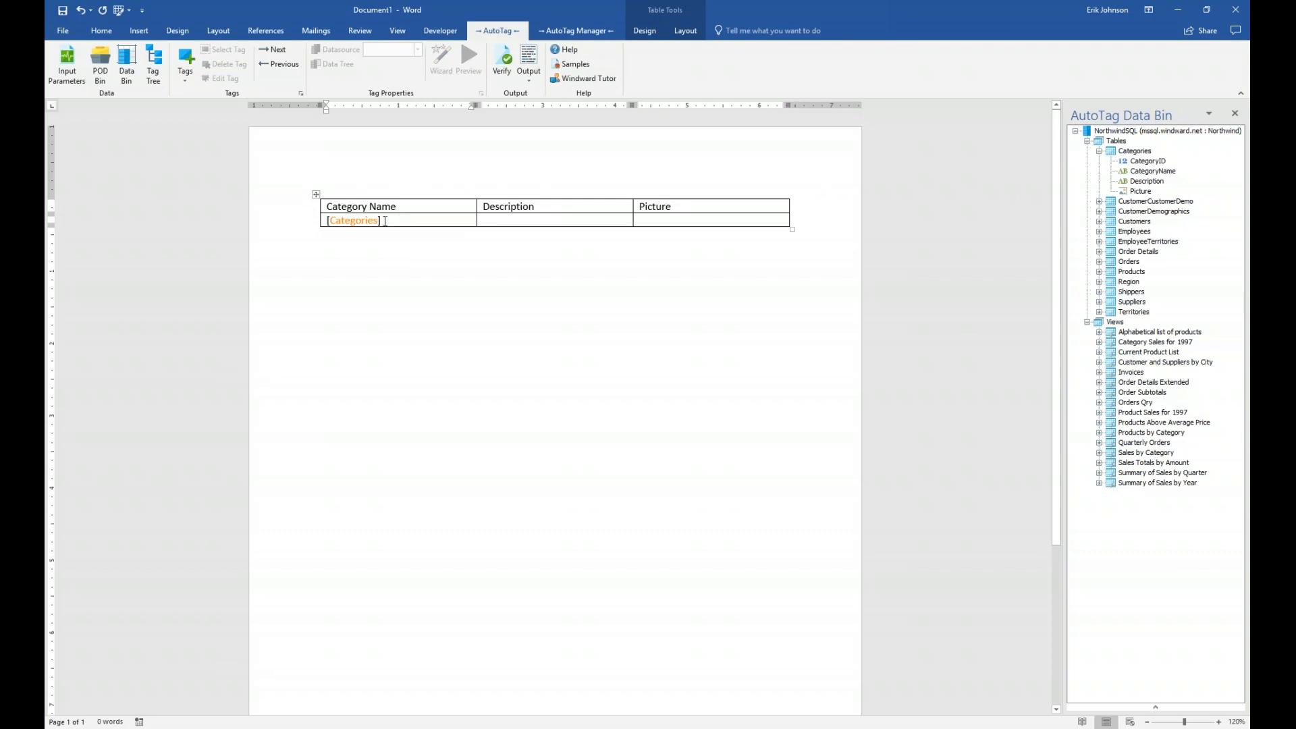
click(368, 221)
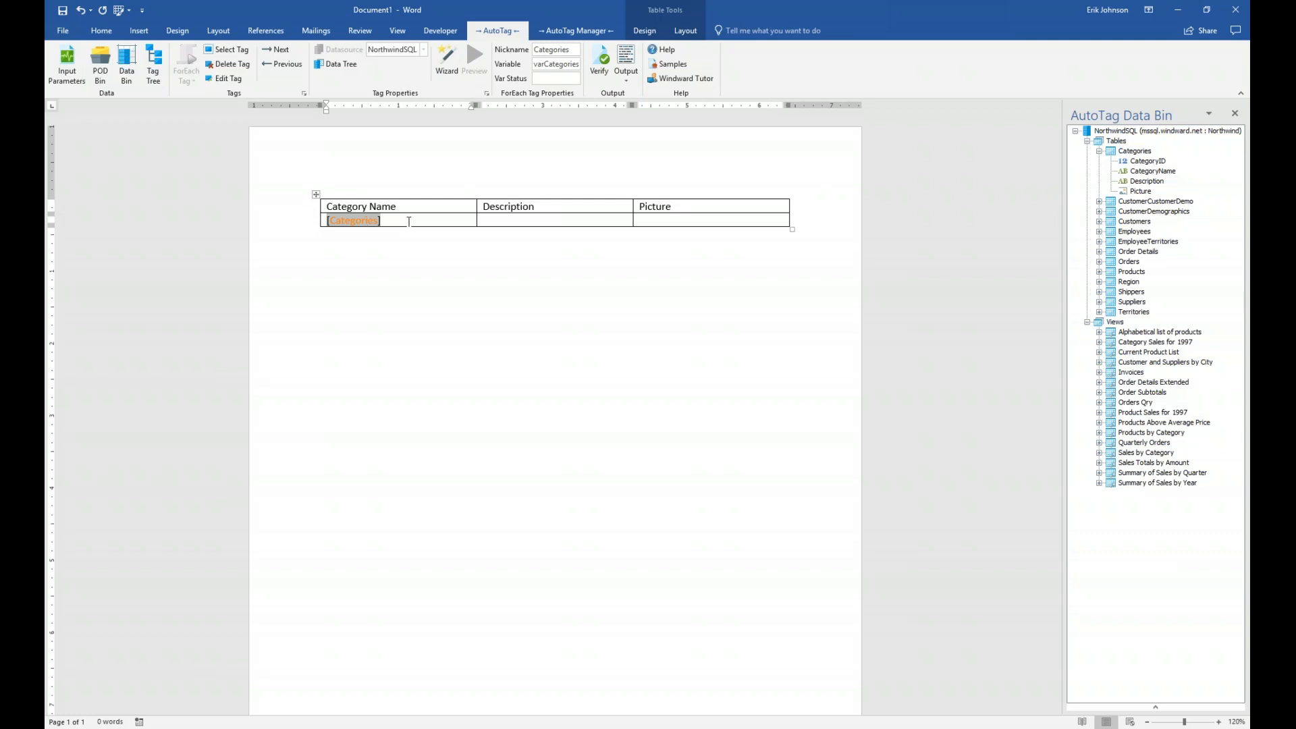
click(451, 301)
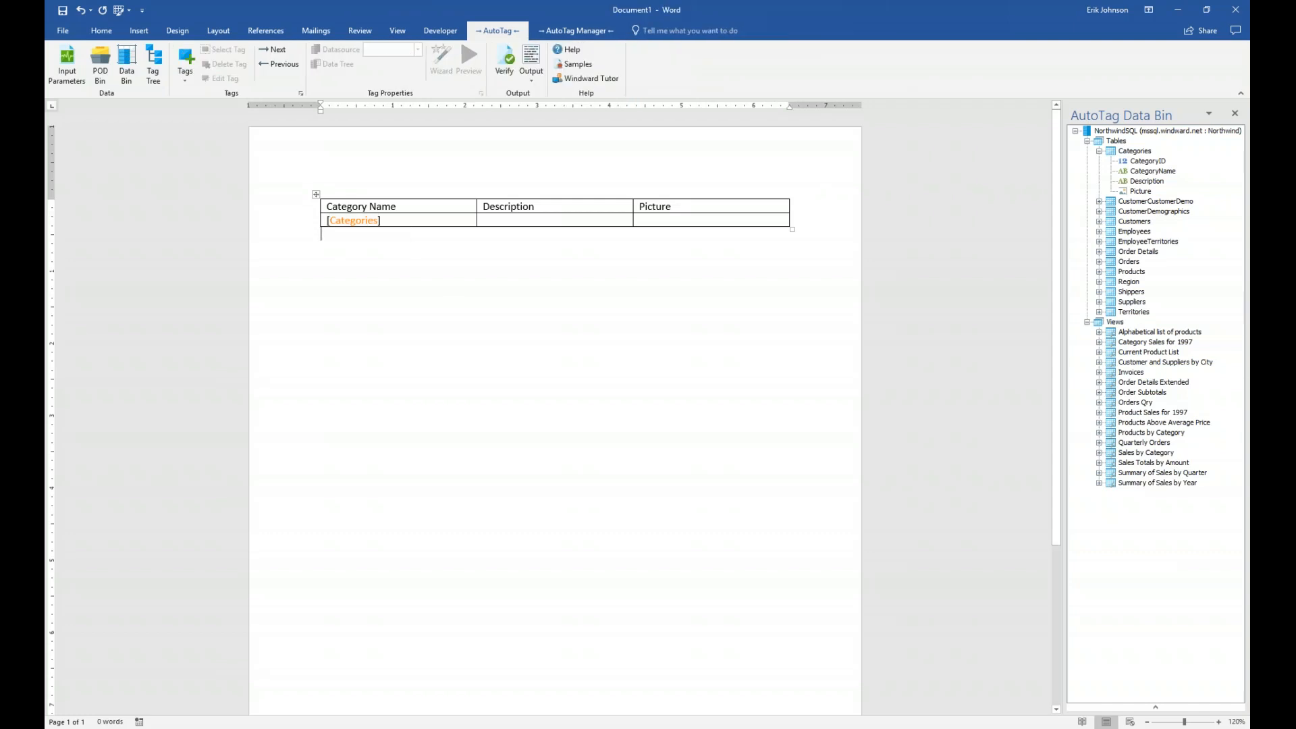
click(364, 220)
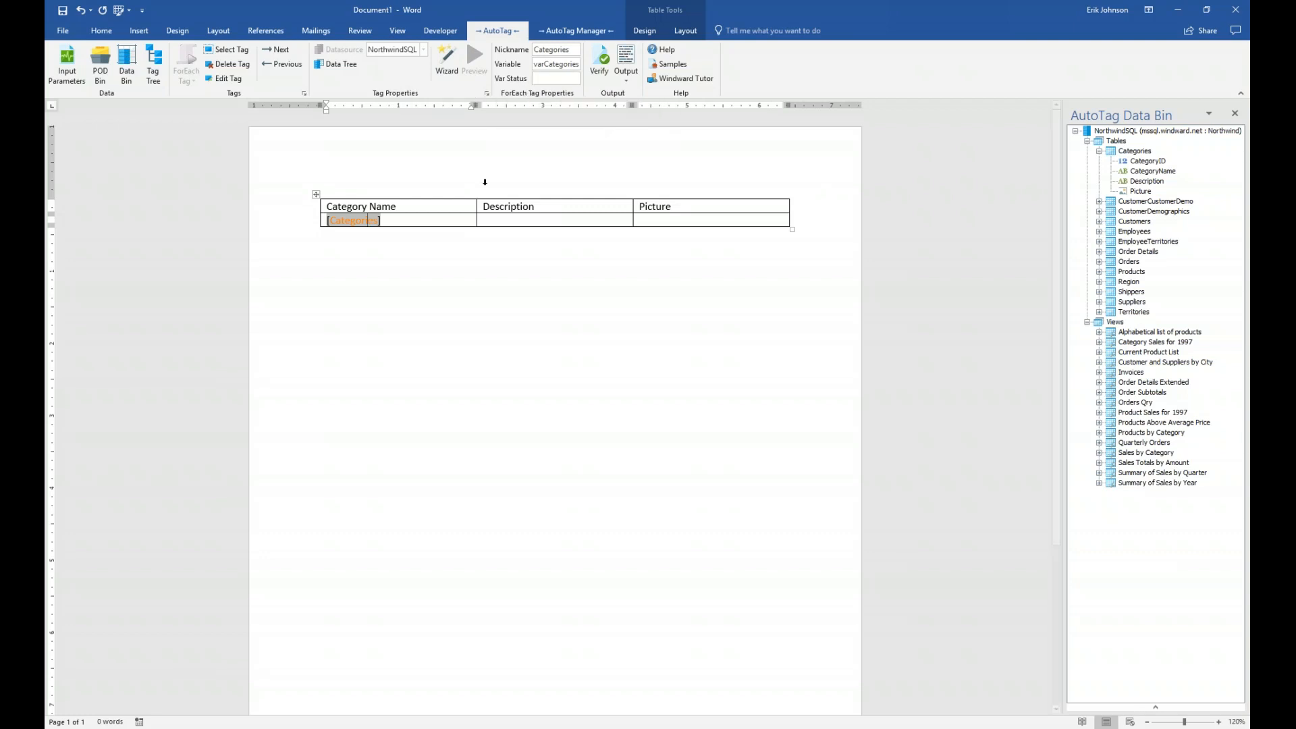
mouse_move(361, 223)
Step: Point the Categories loop at the Northwind Categories table from the data tree
click(341, 65)
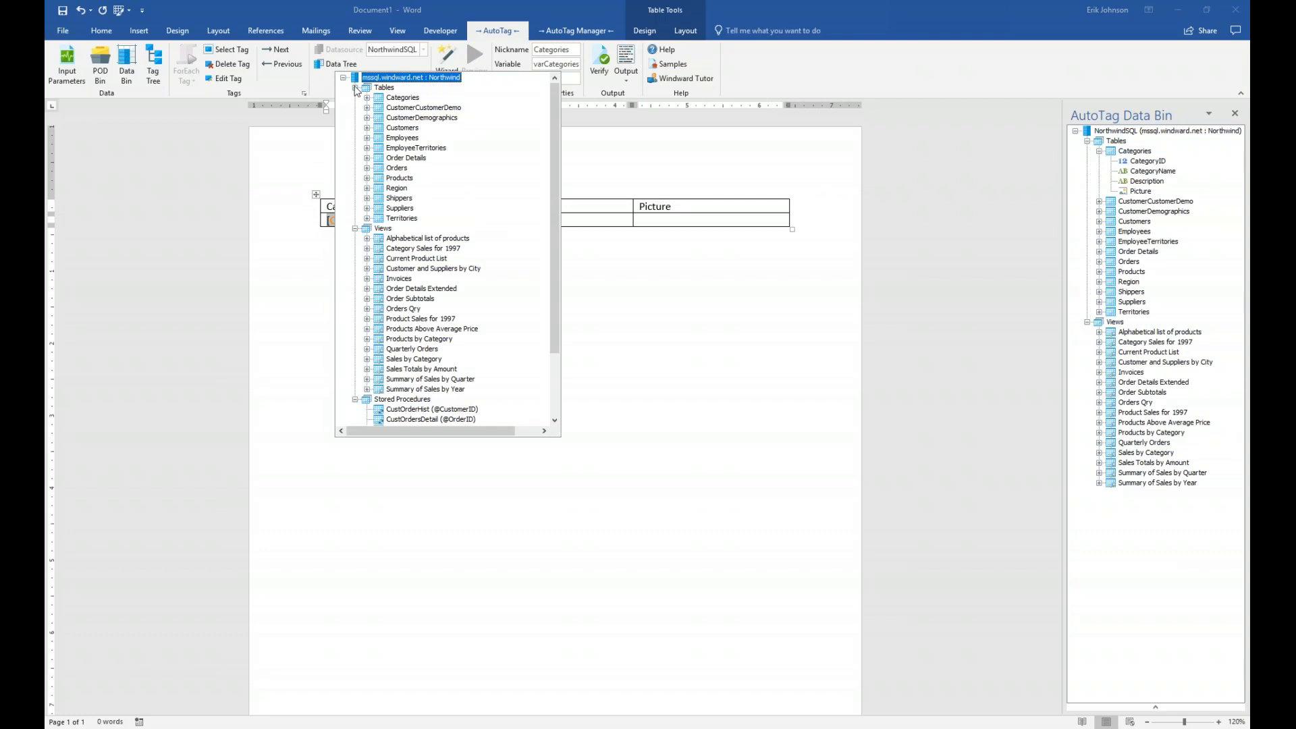
click(355, 87)
click(355, 98)
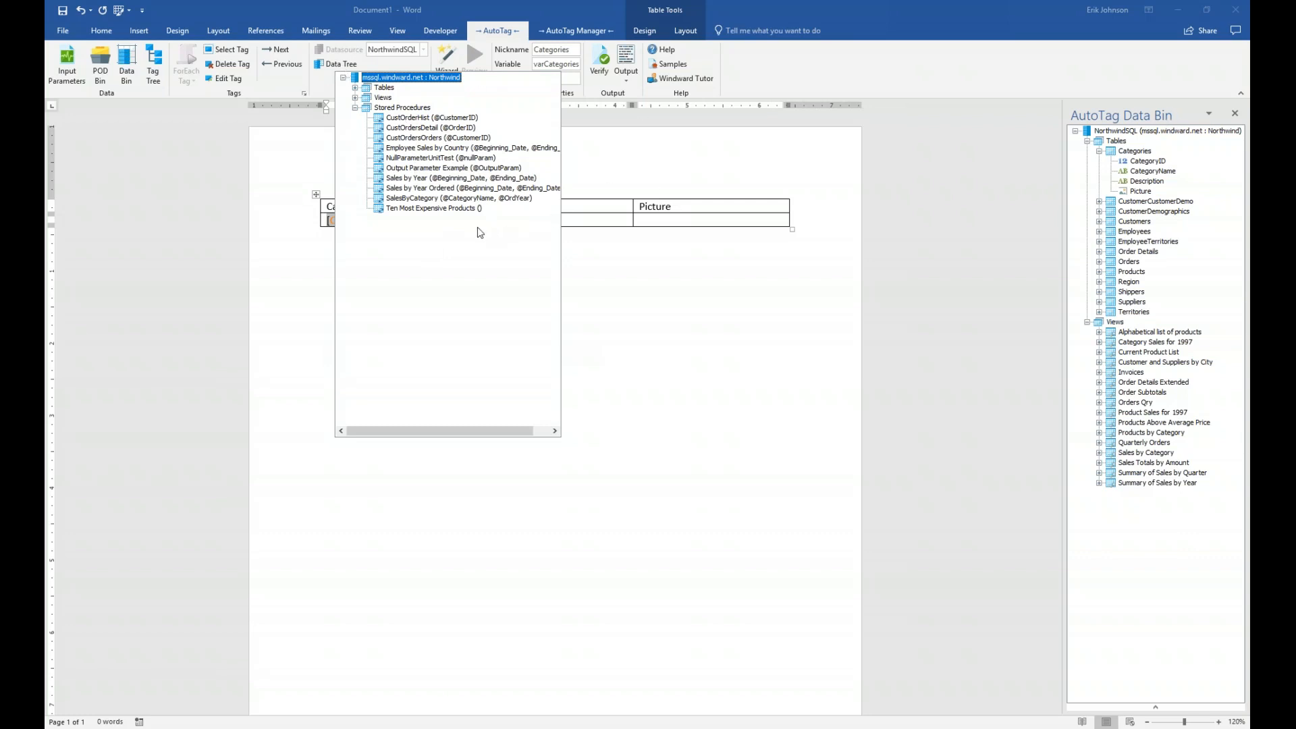
click(354, 108)
click(355, 88)
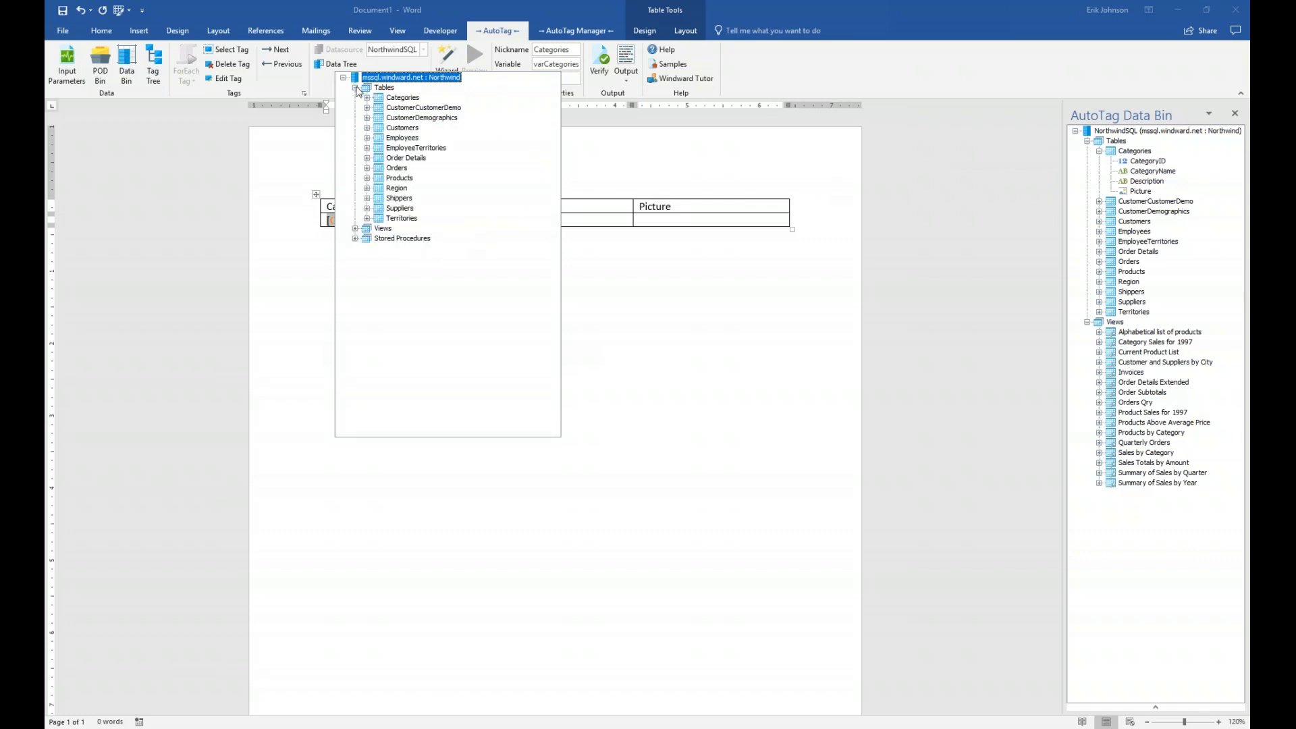
click(368, 97)
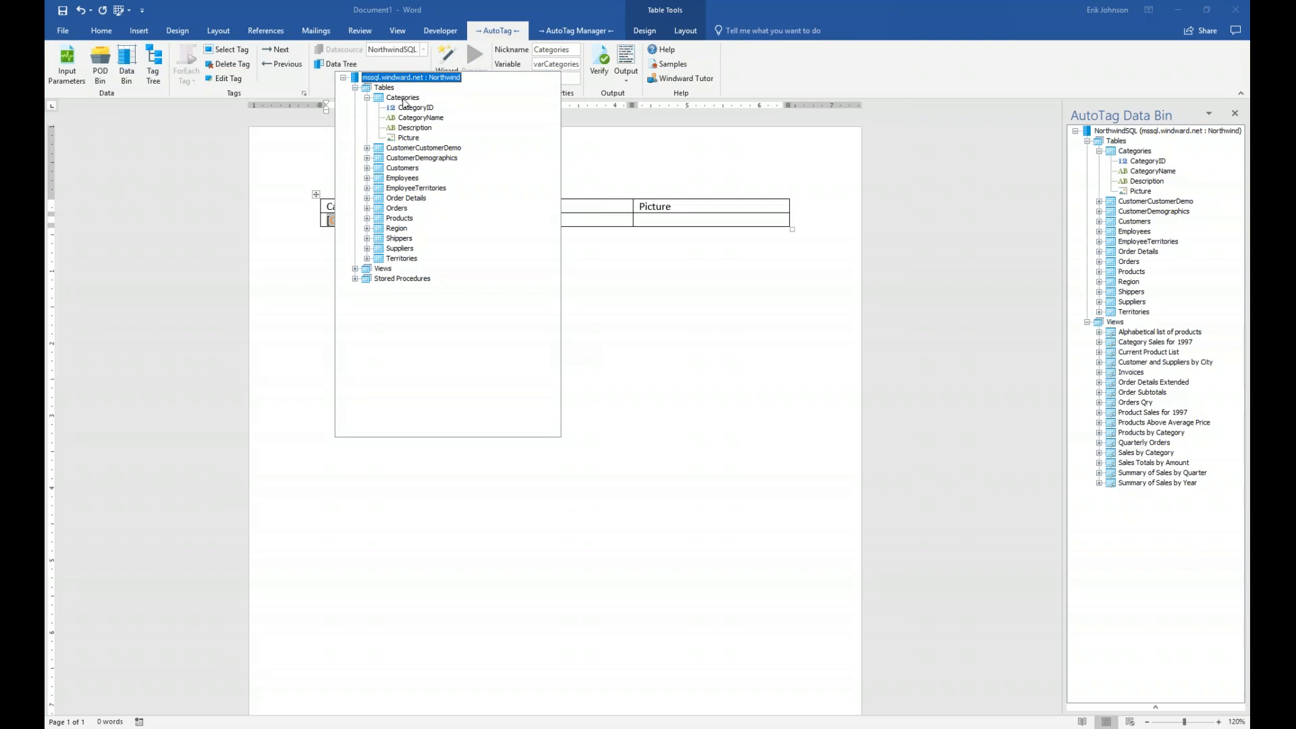
click(403, 100)
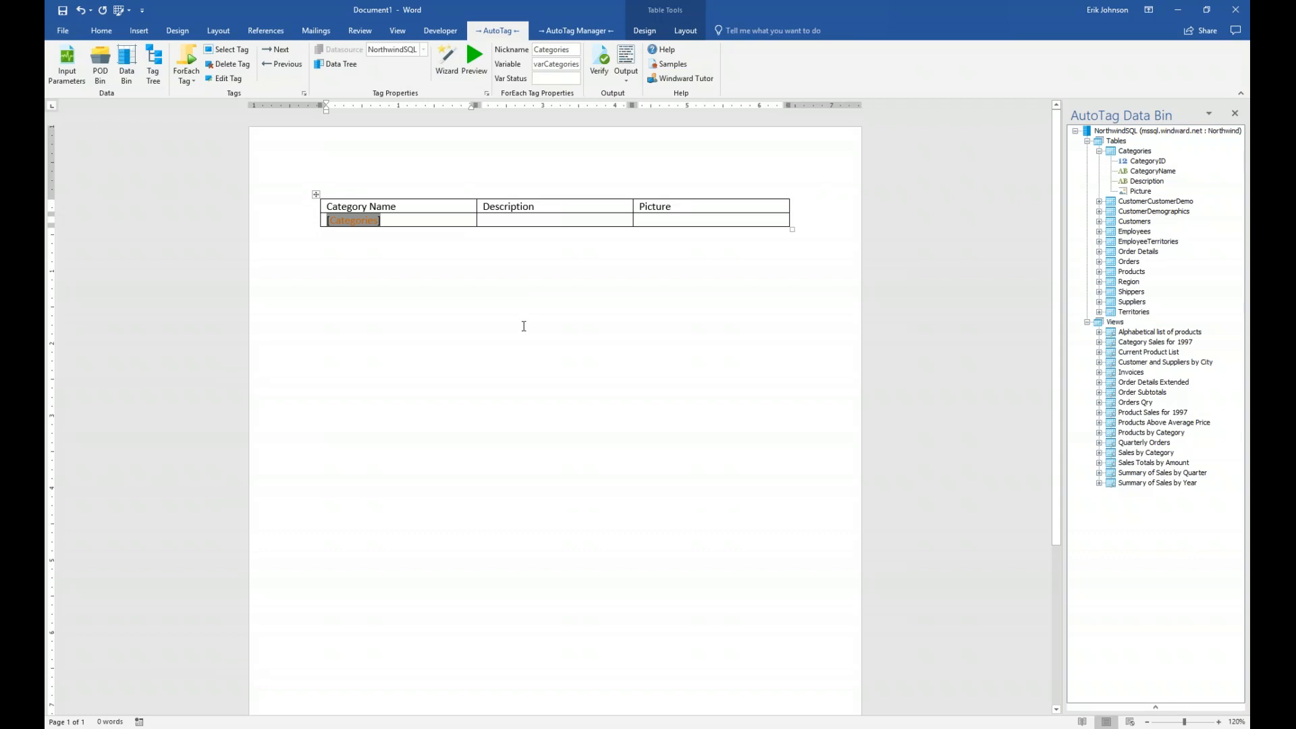
click(355, 220)
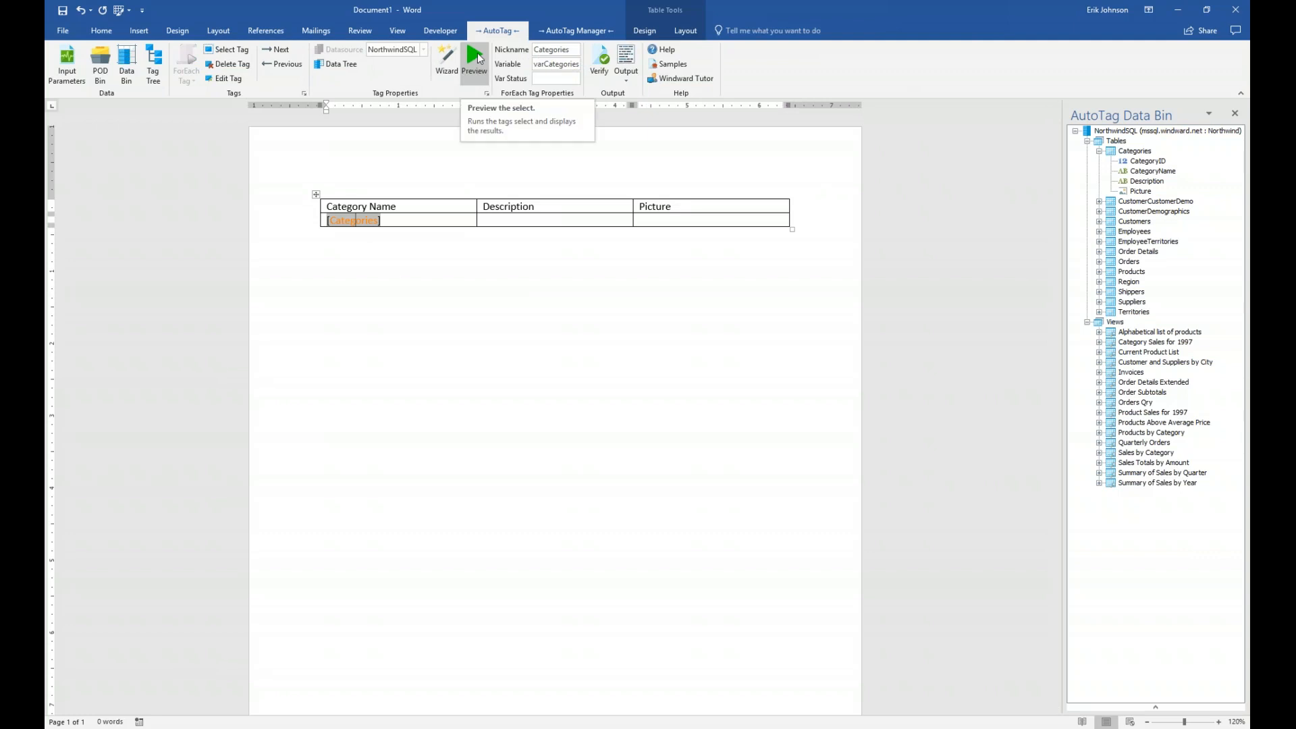
click(476, 59)
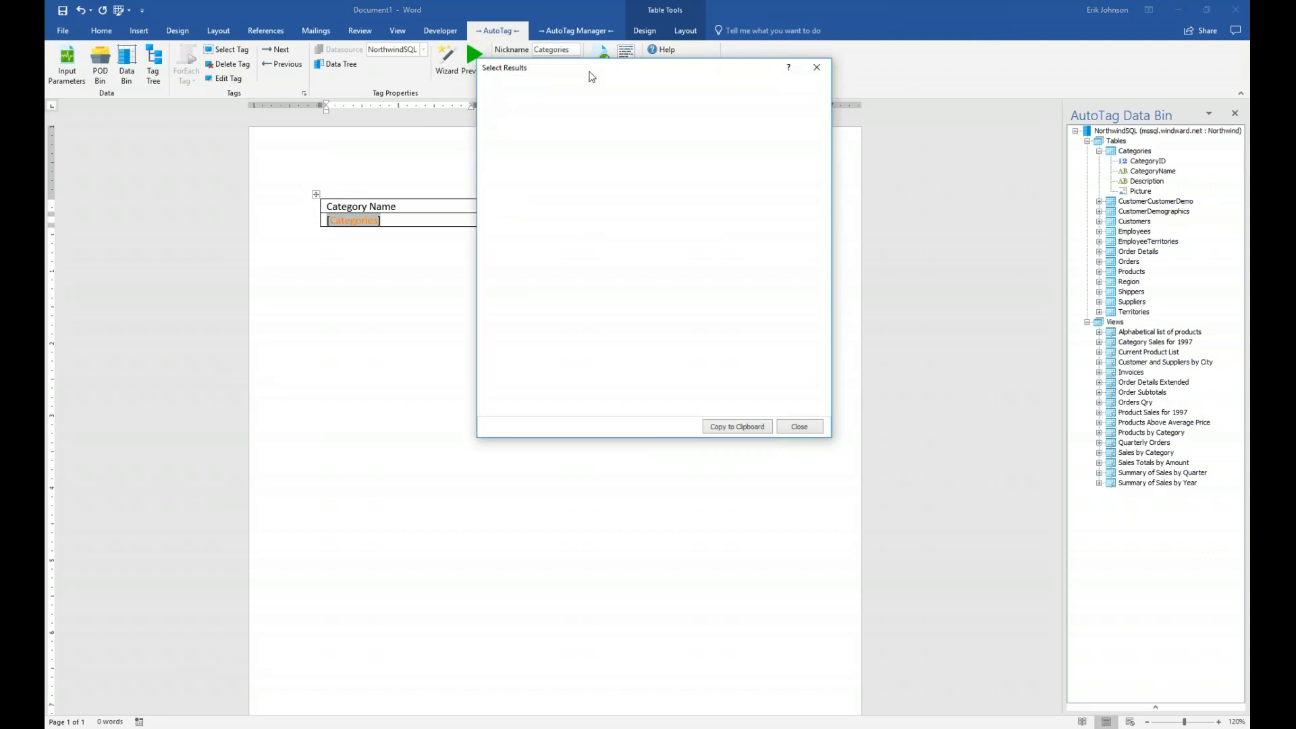
drag(597, 72, 433, 247)
drag(666, 415, 746, 409)
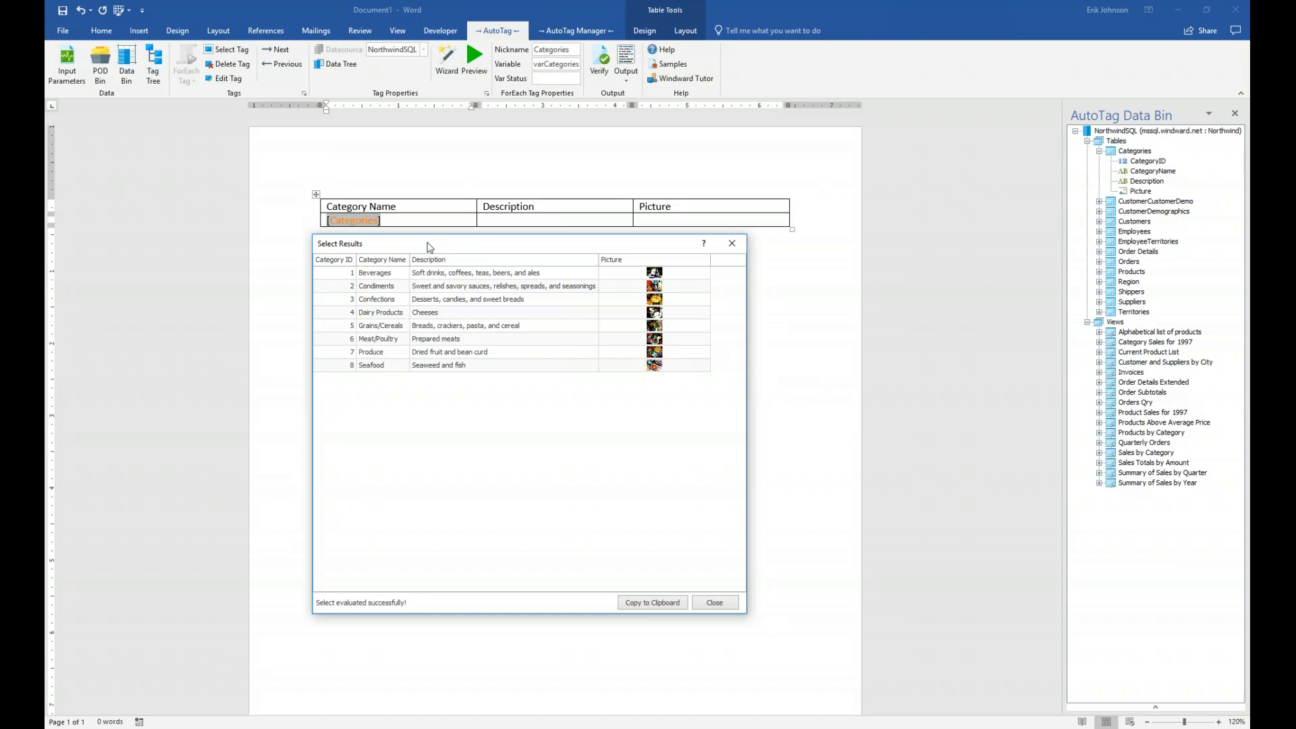
drag(427, 247, 440, 247)
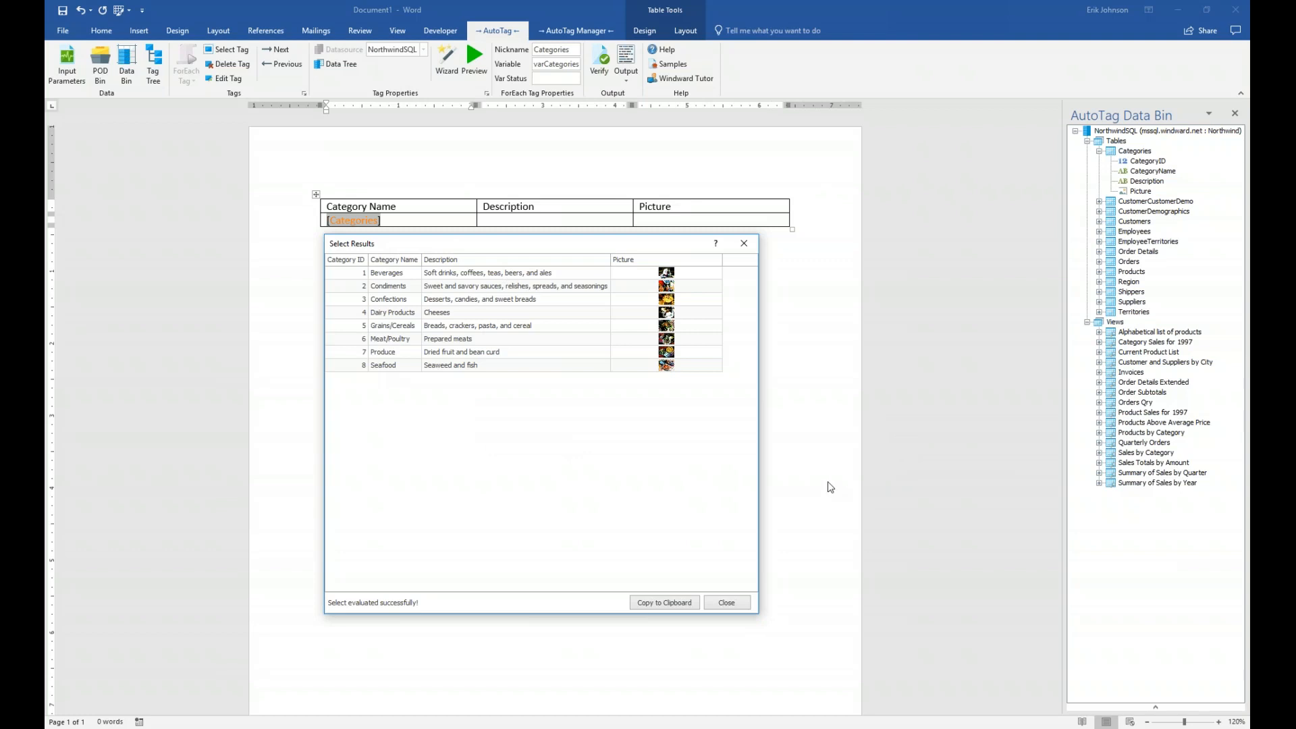
click(726, 603)
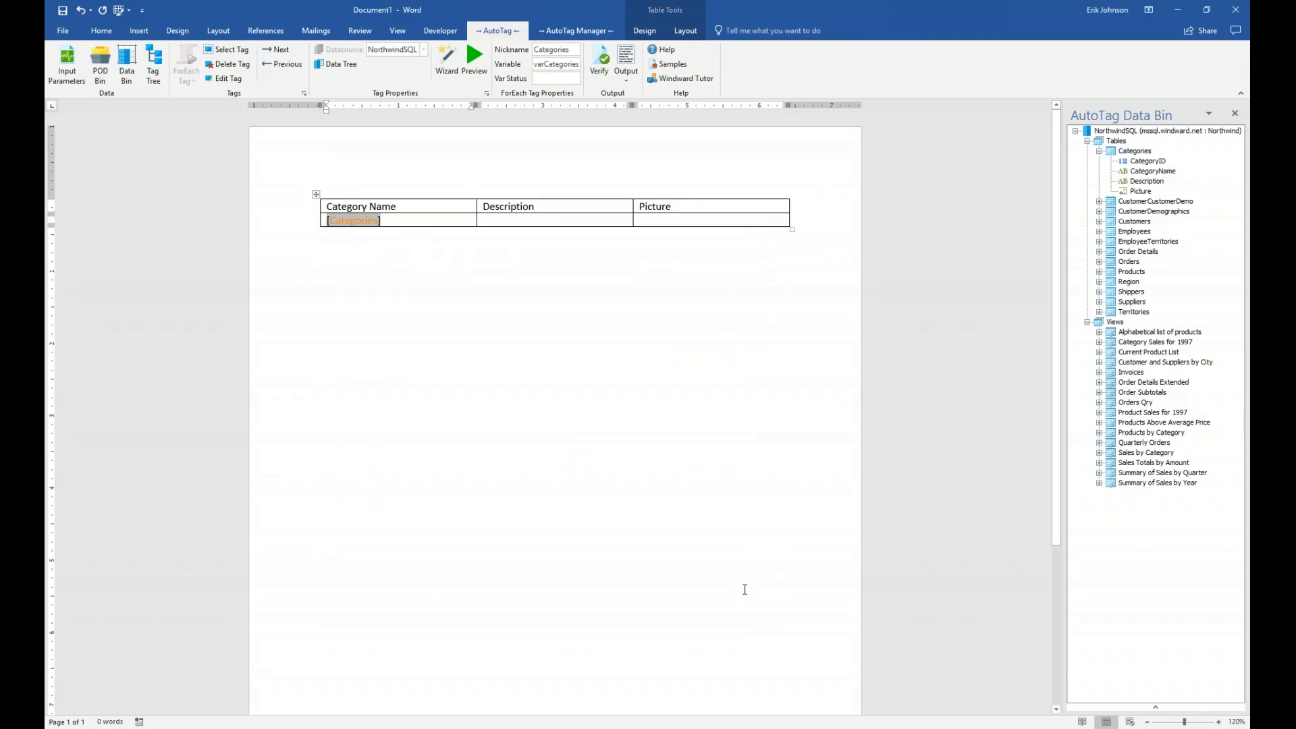
Step: Insert an Out tag right after [Categories] in the first data cell
mouse_move(343, 219)
click(405, 220)
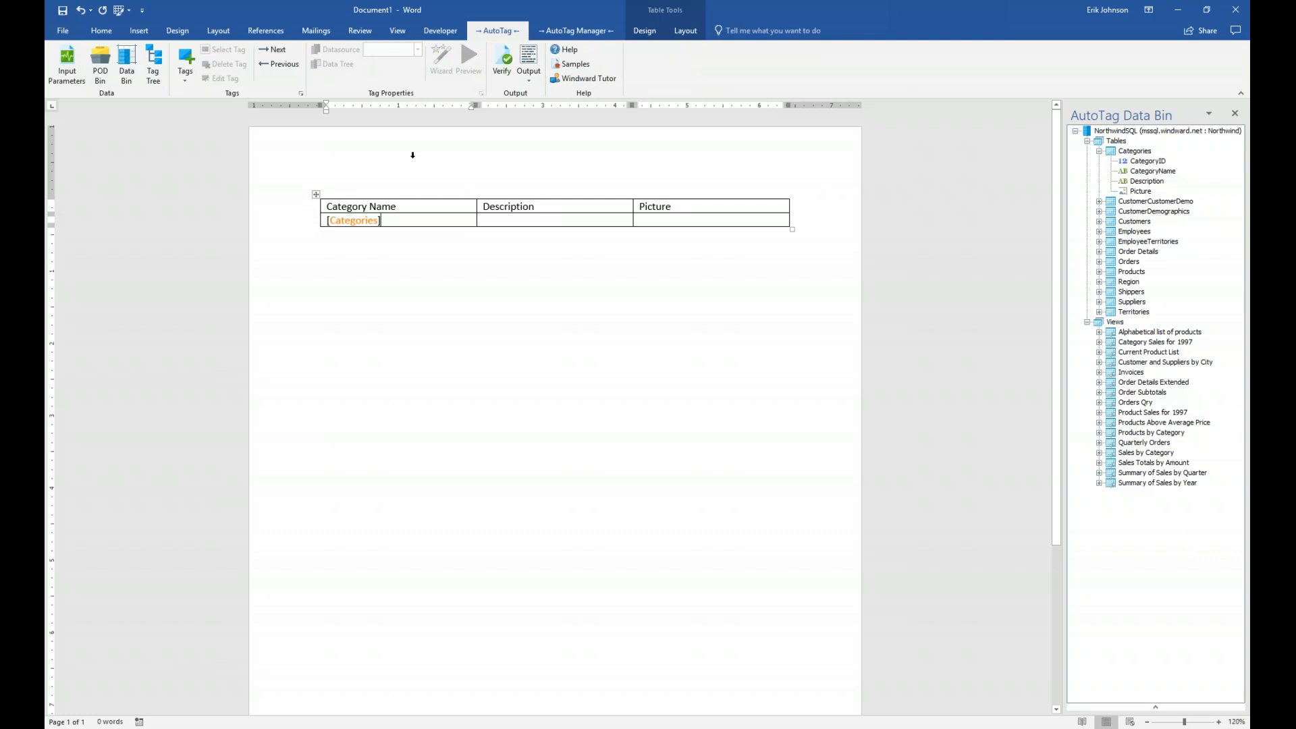
click(188, 56)
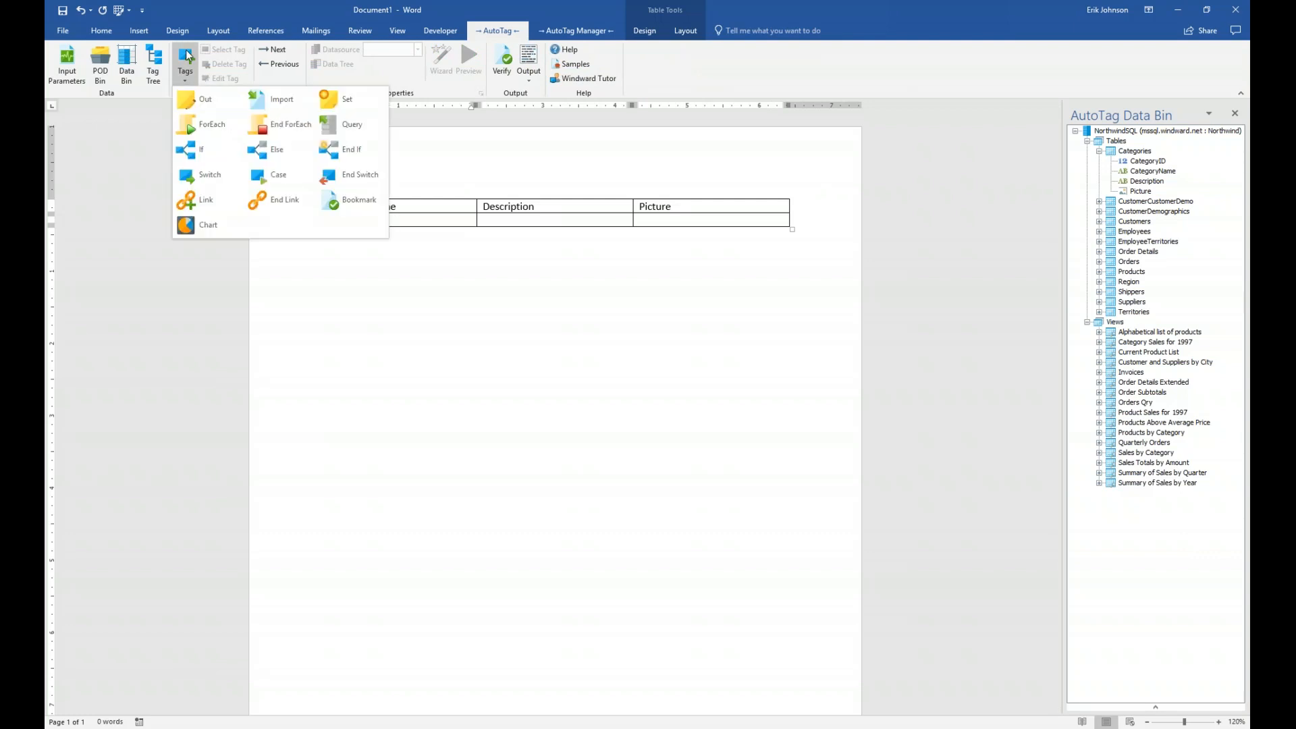
click(225, 98)
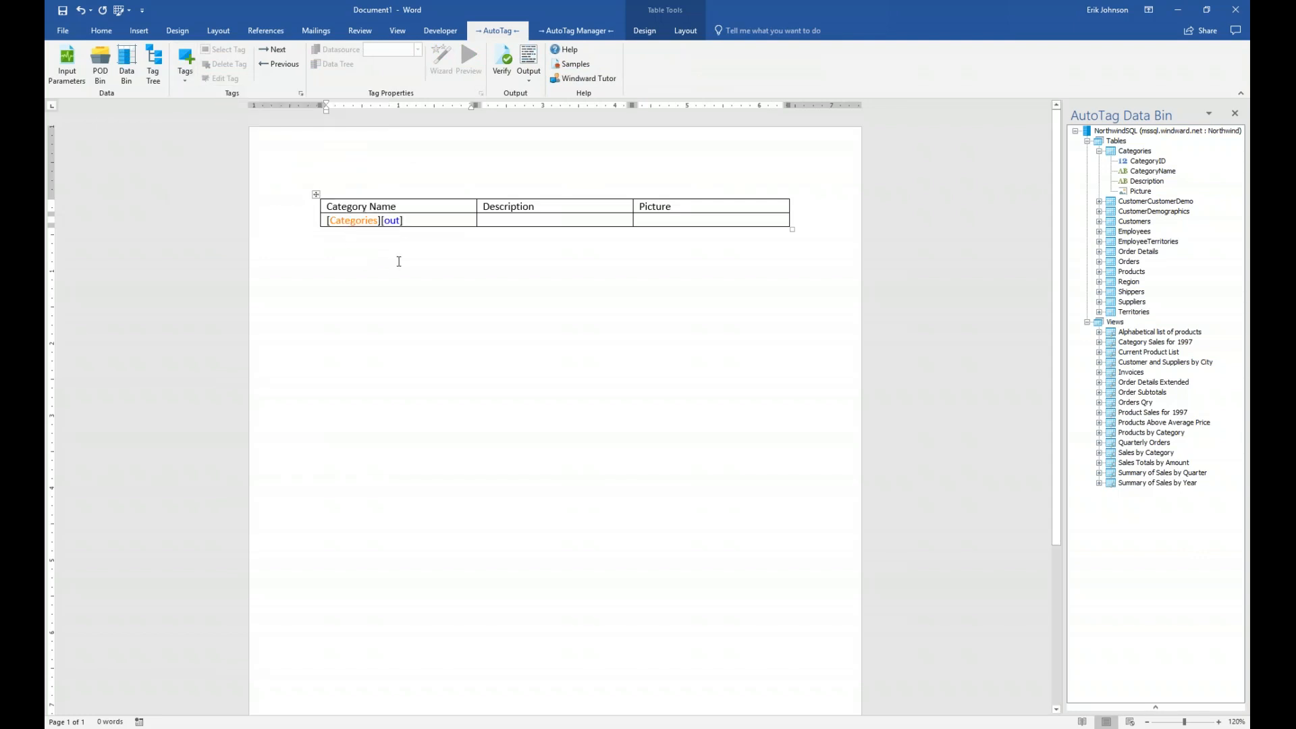
click(393, 222)
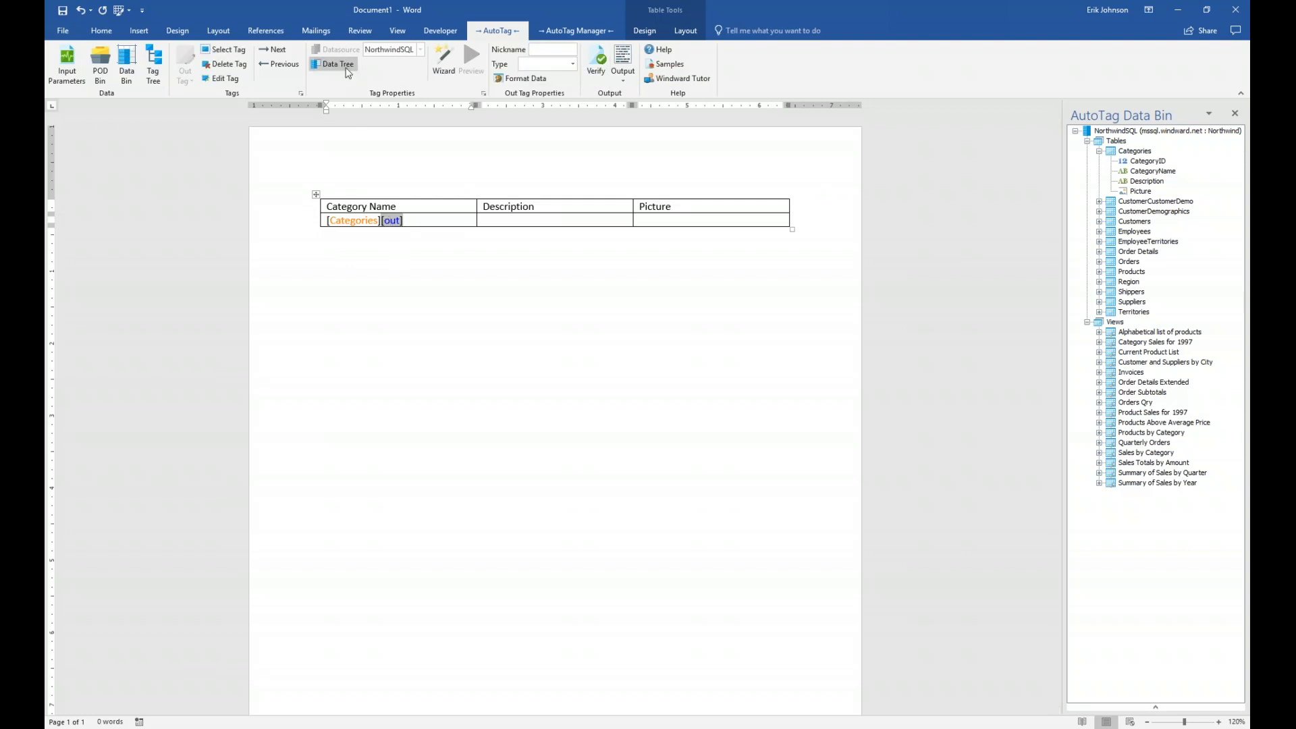
Step: Bind the Out tag to varCategories > CategoryName under the Northwind data tree
click(349, 66)
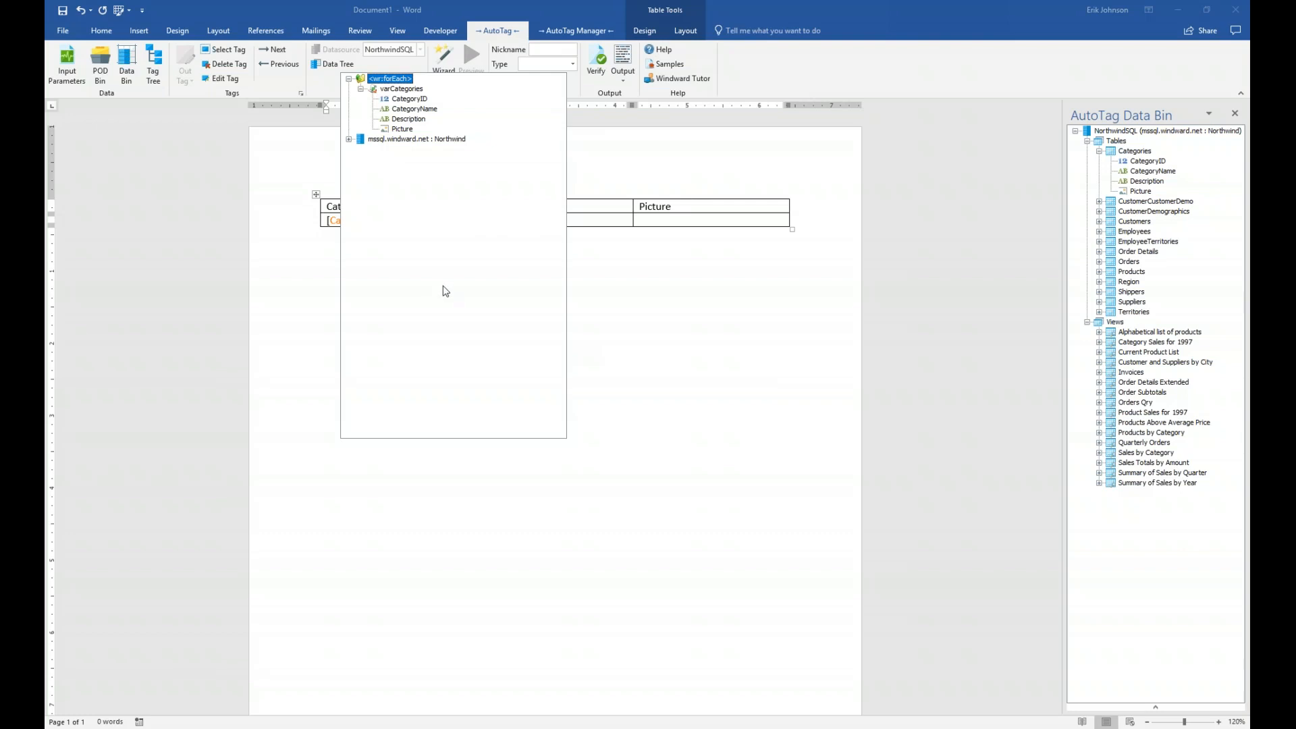
mouse_move(418, 93)
click(348, 140)
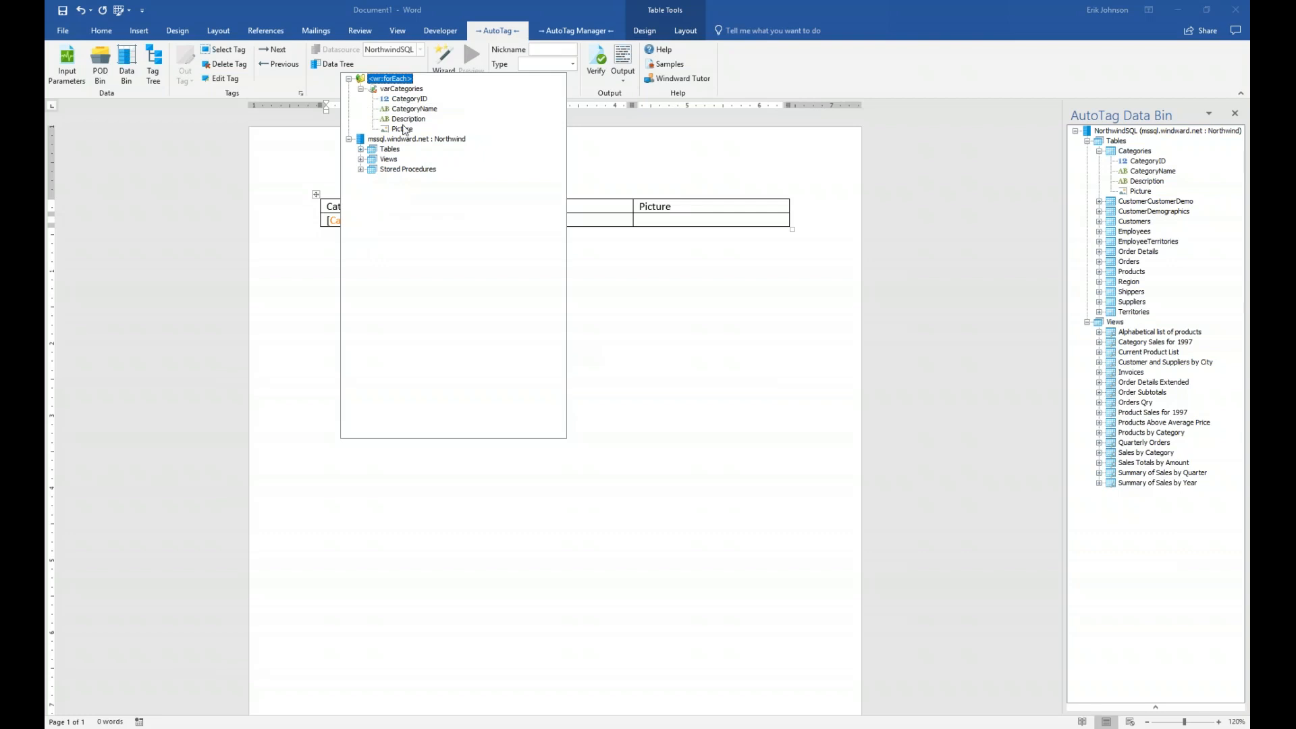
mouse_move(419, 94)
click(426, 110)
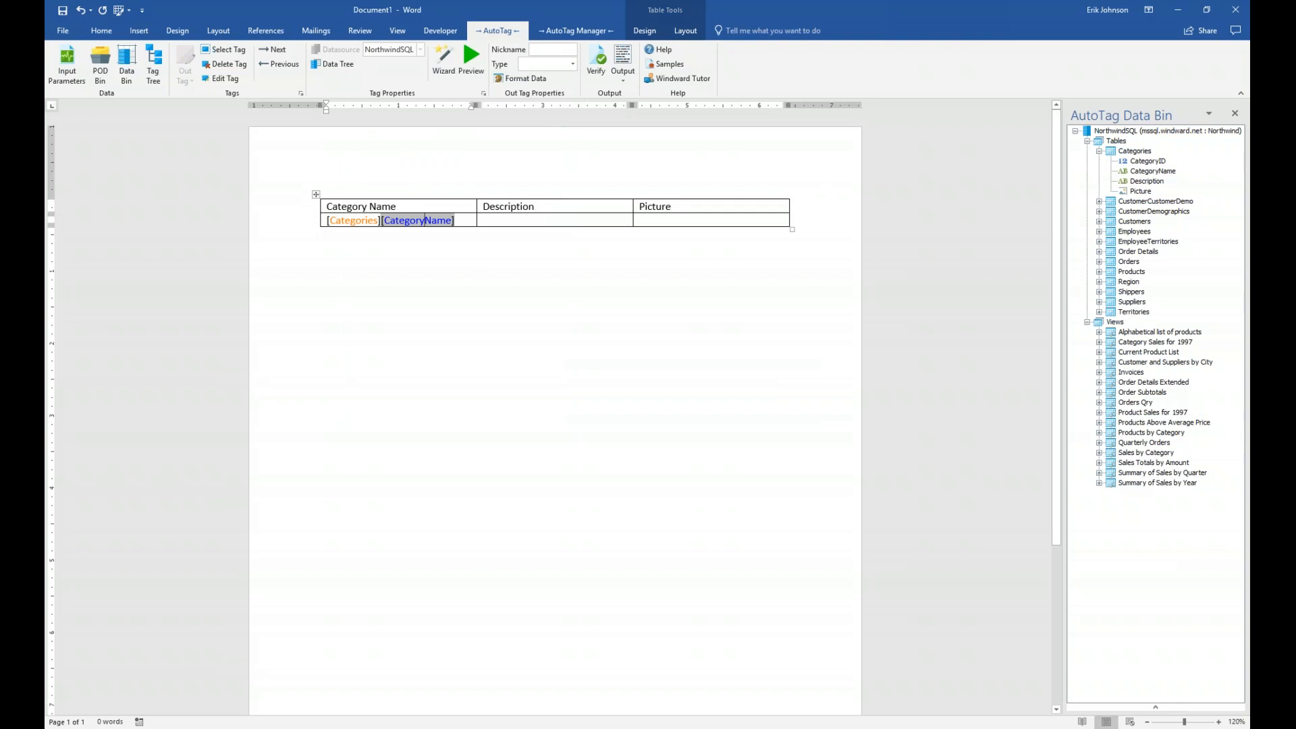
click(470, 69)
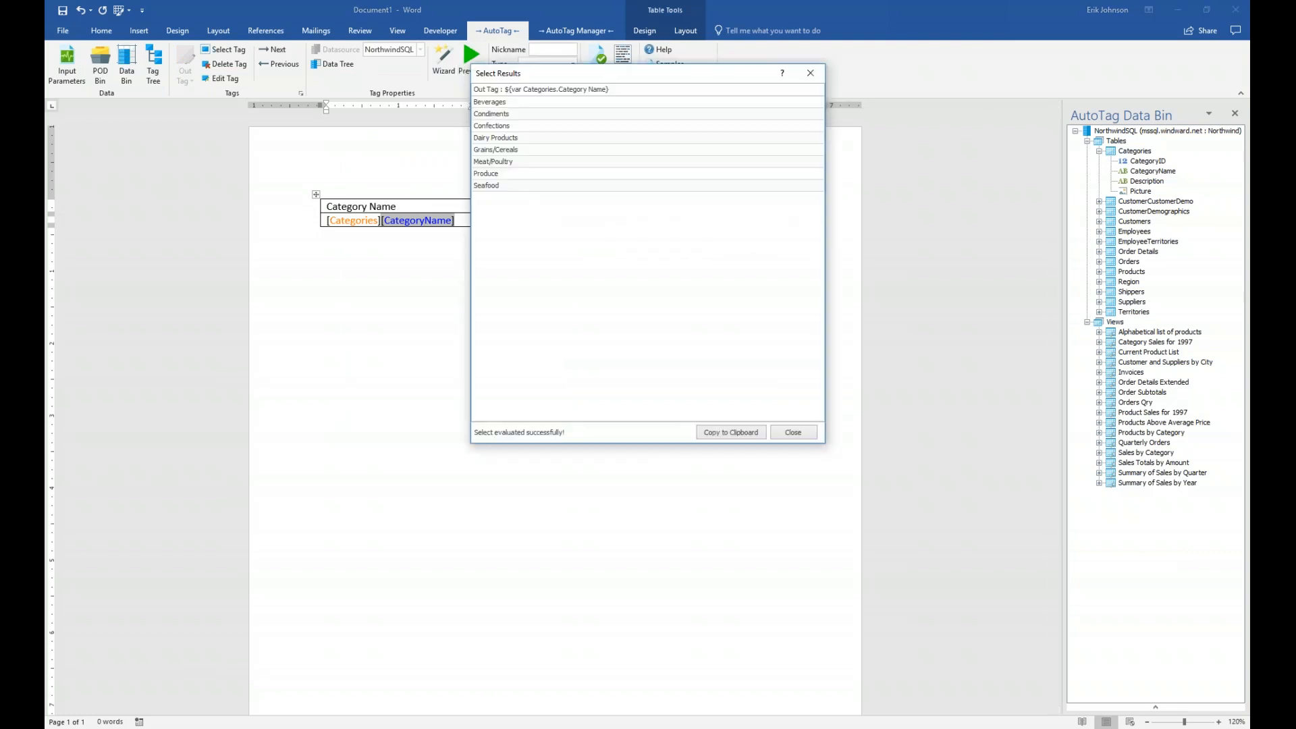
drag(562, 75, 454, 252)
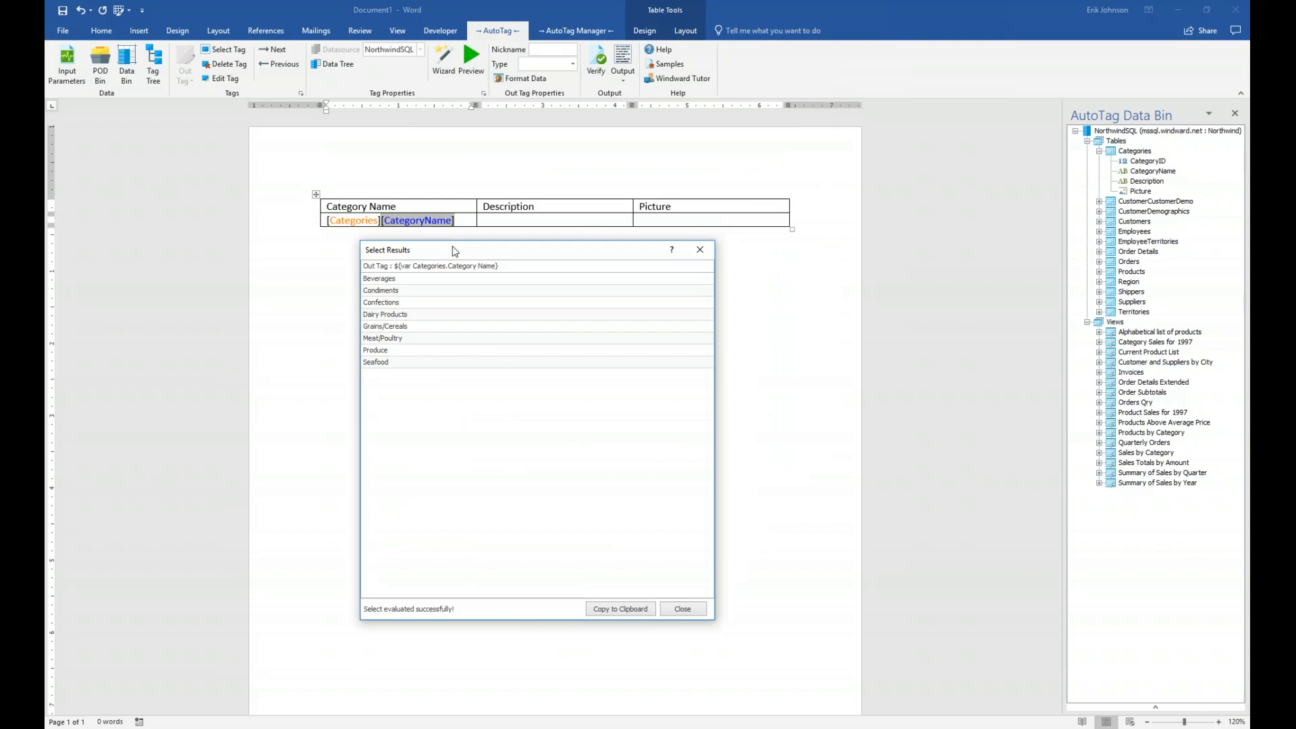
drag(476, 251, 447, 263)
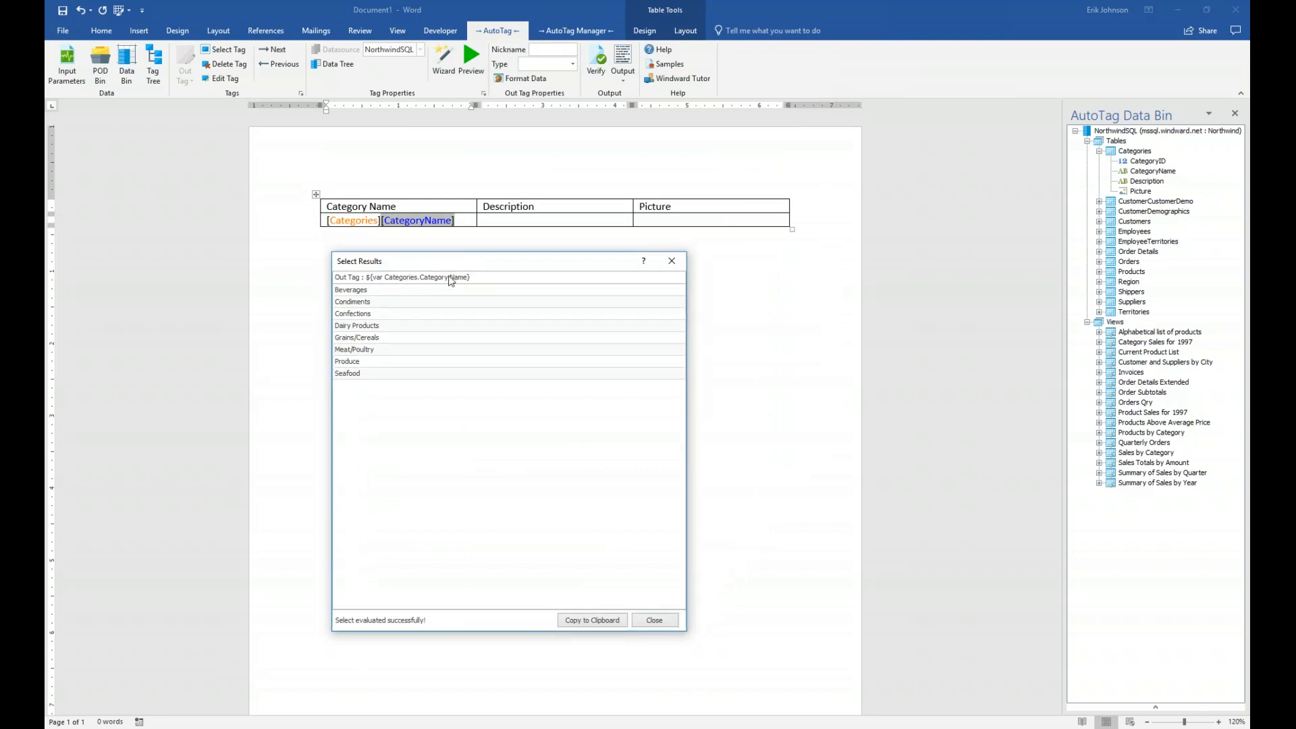
click(433, 280)
click(654, 620)
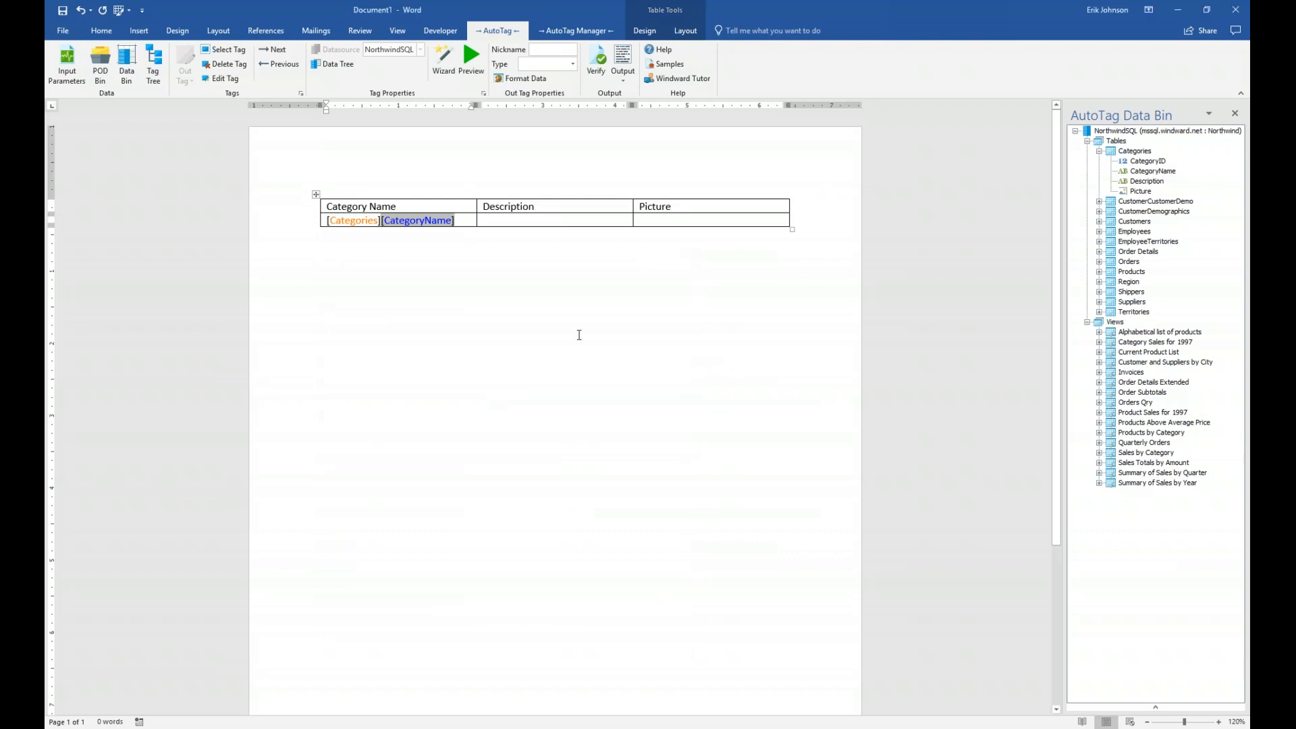
Step: Add an Out tag in the Description cell bound to the Description field
click(534, 219)
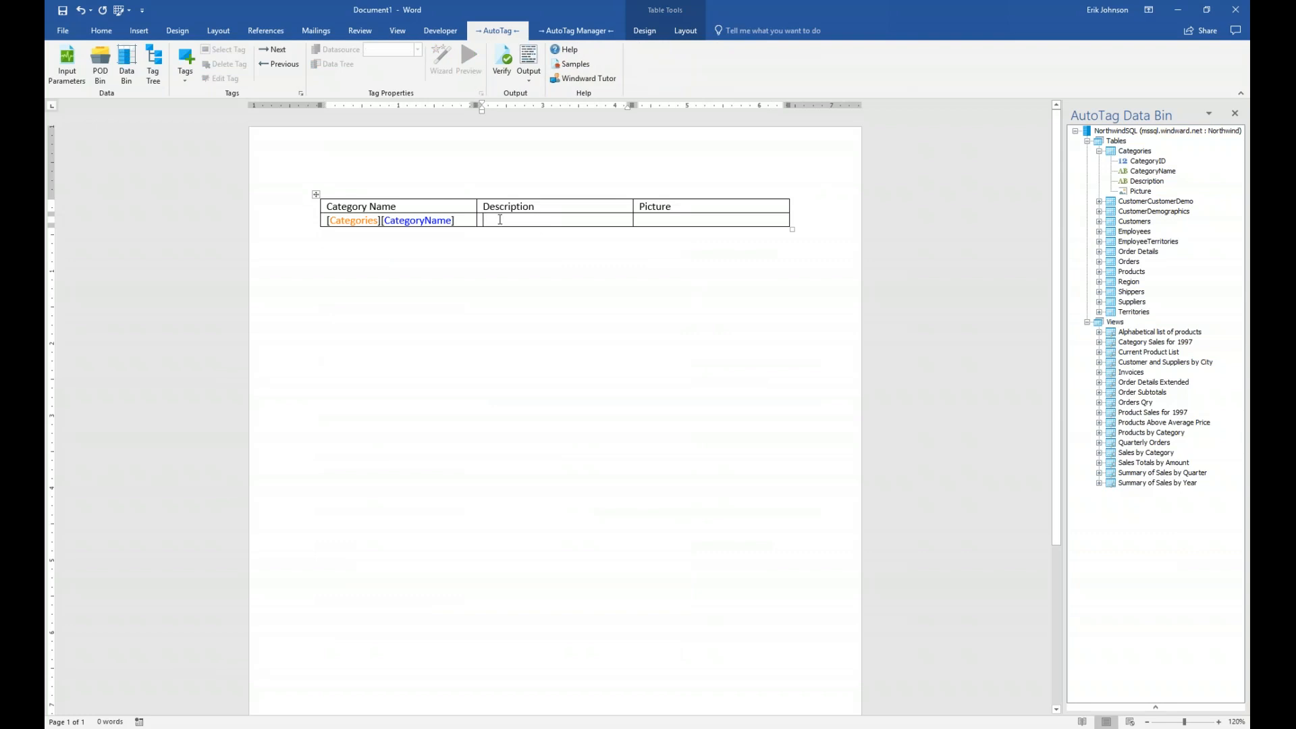
click(195, 60)
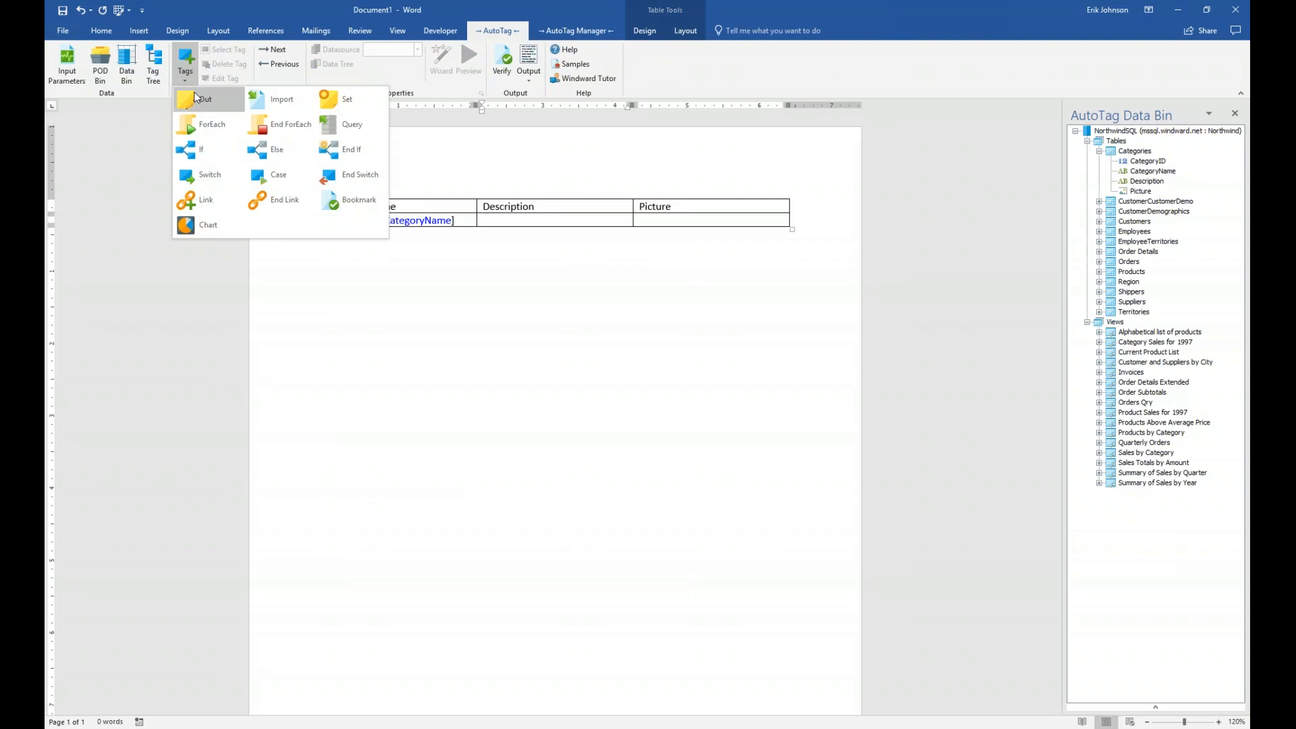
click(197, 100)
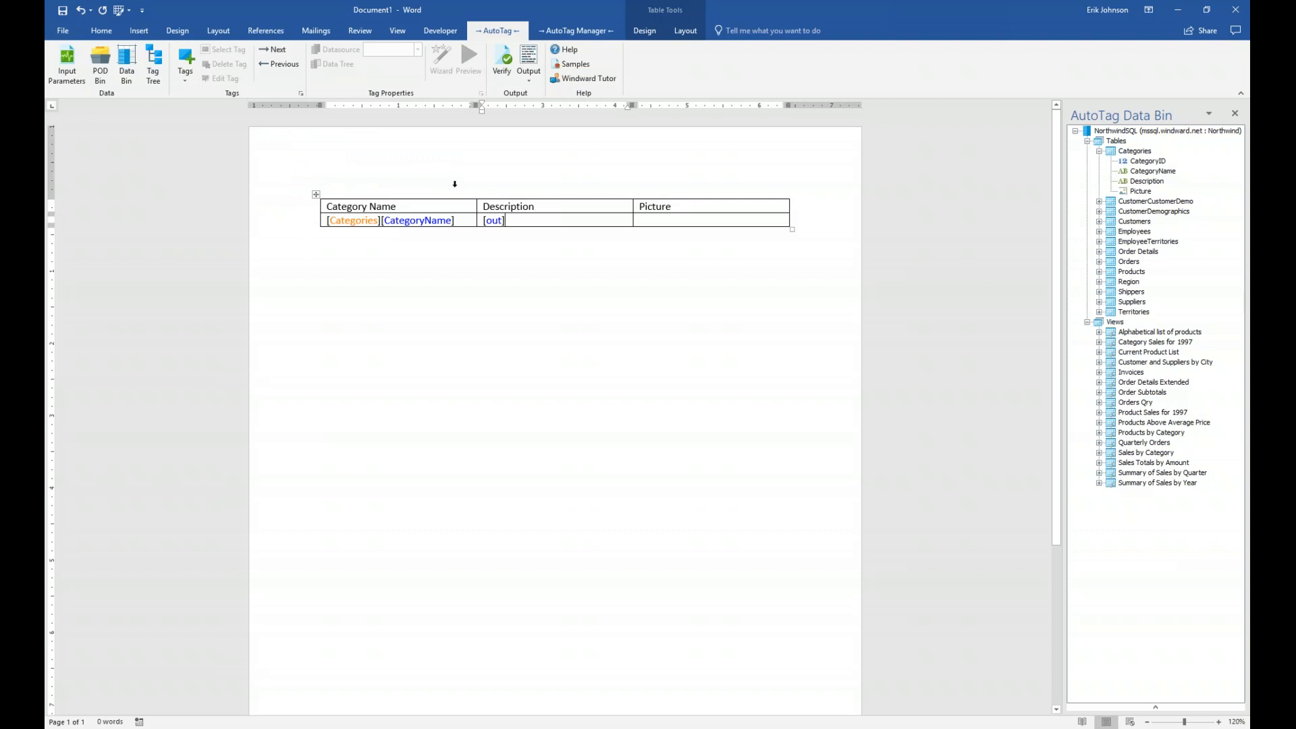
click(495, 220)
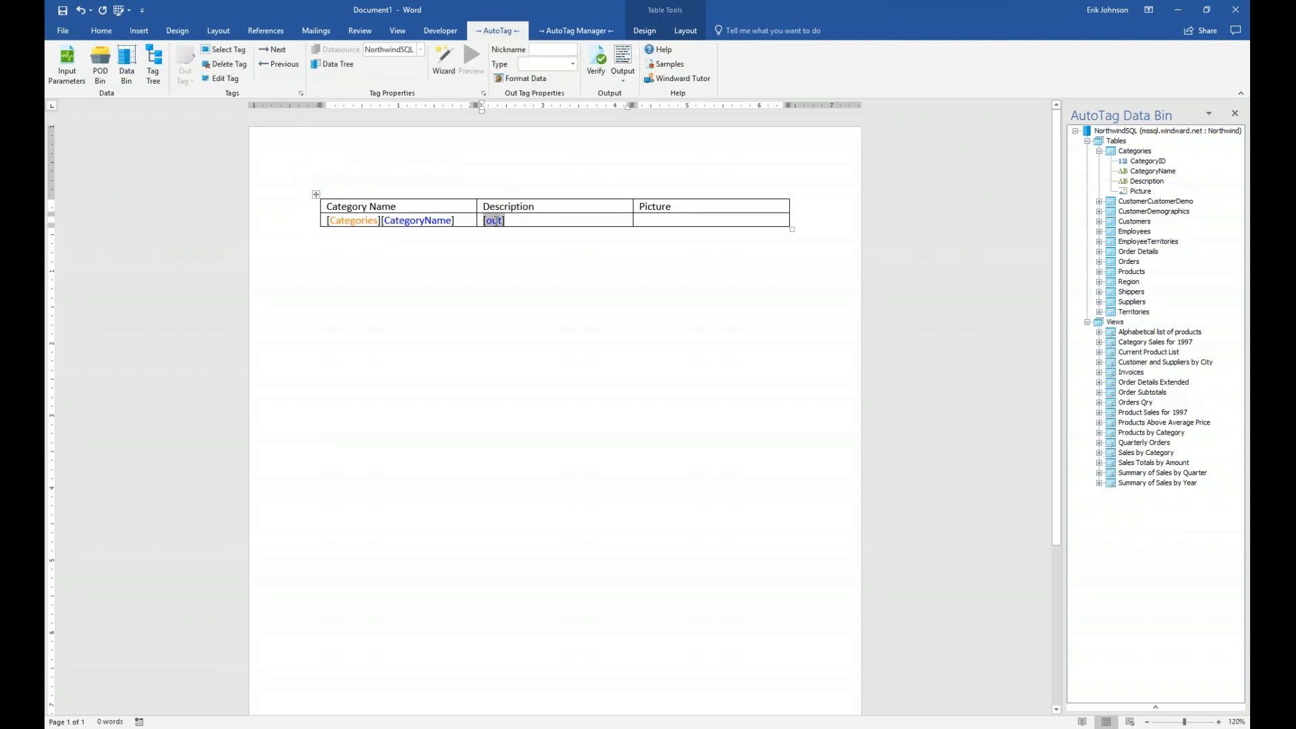
click(333, 65)
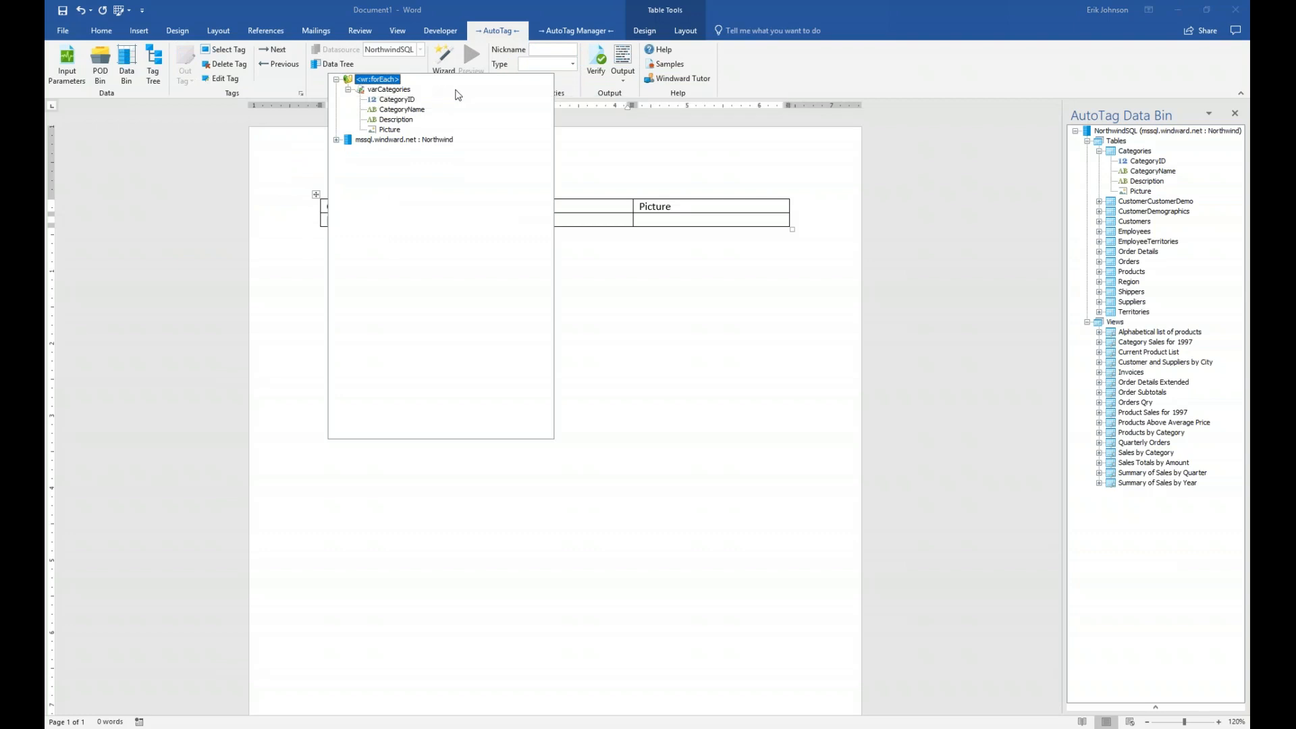
double_click(406, 120)
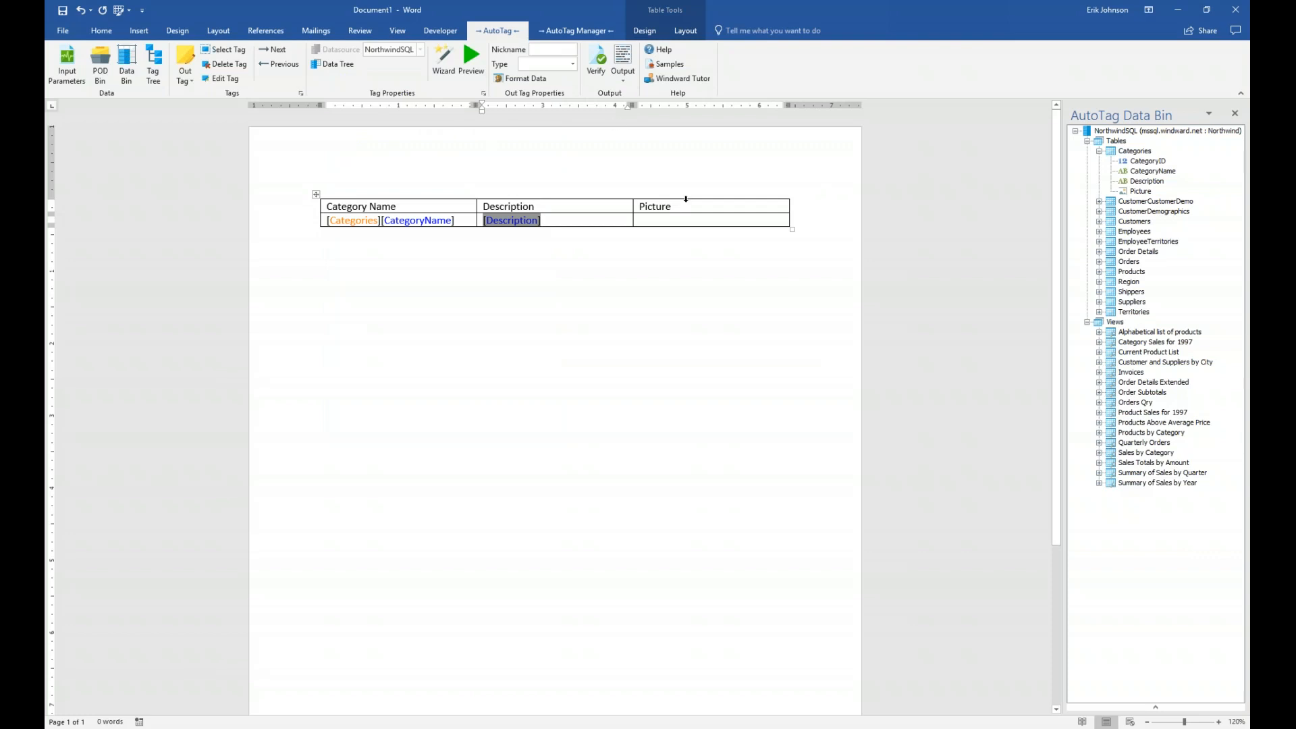
click(678, 220)
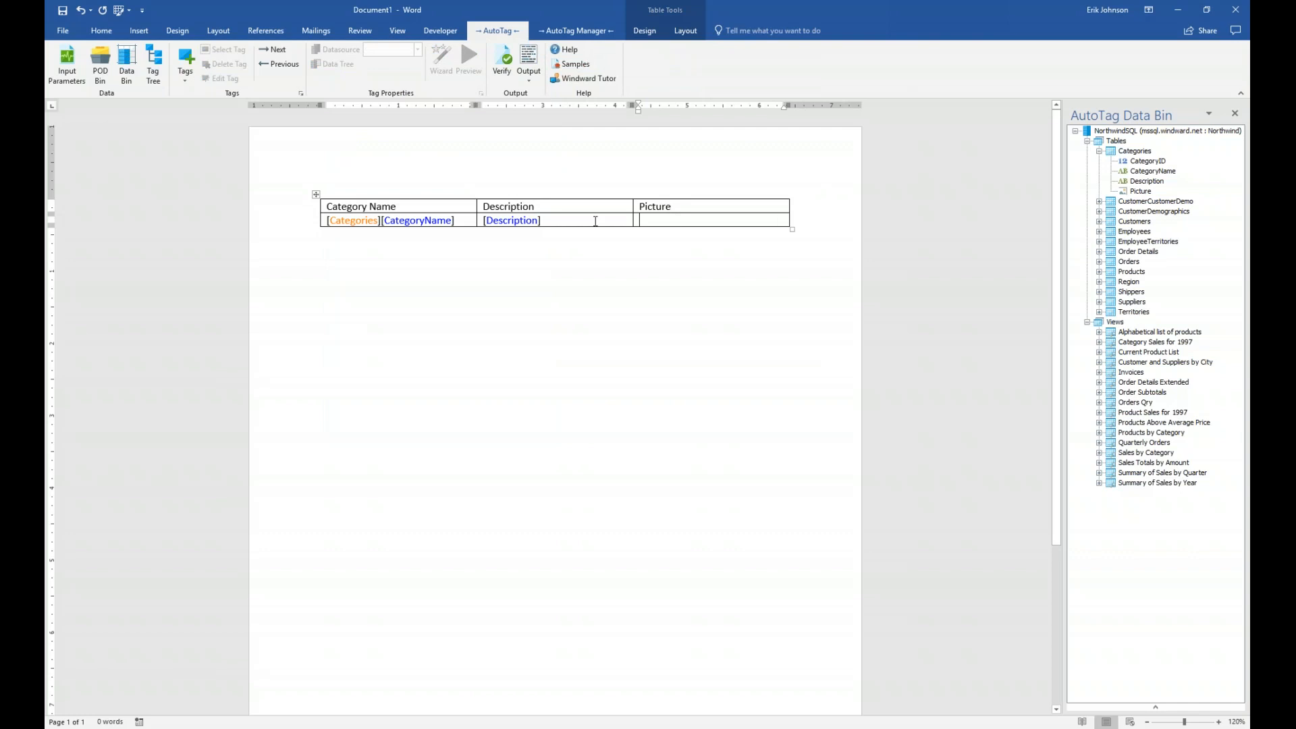
Step: Add an Out tag in the Picture cell bound to the Picture field
click(186, 64)
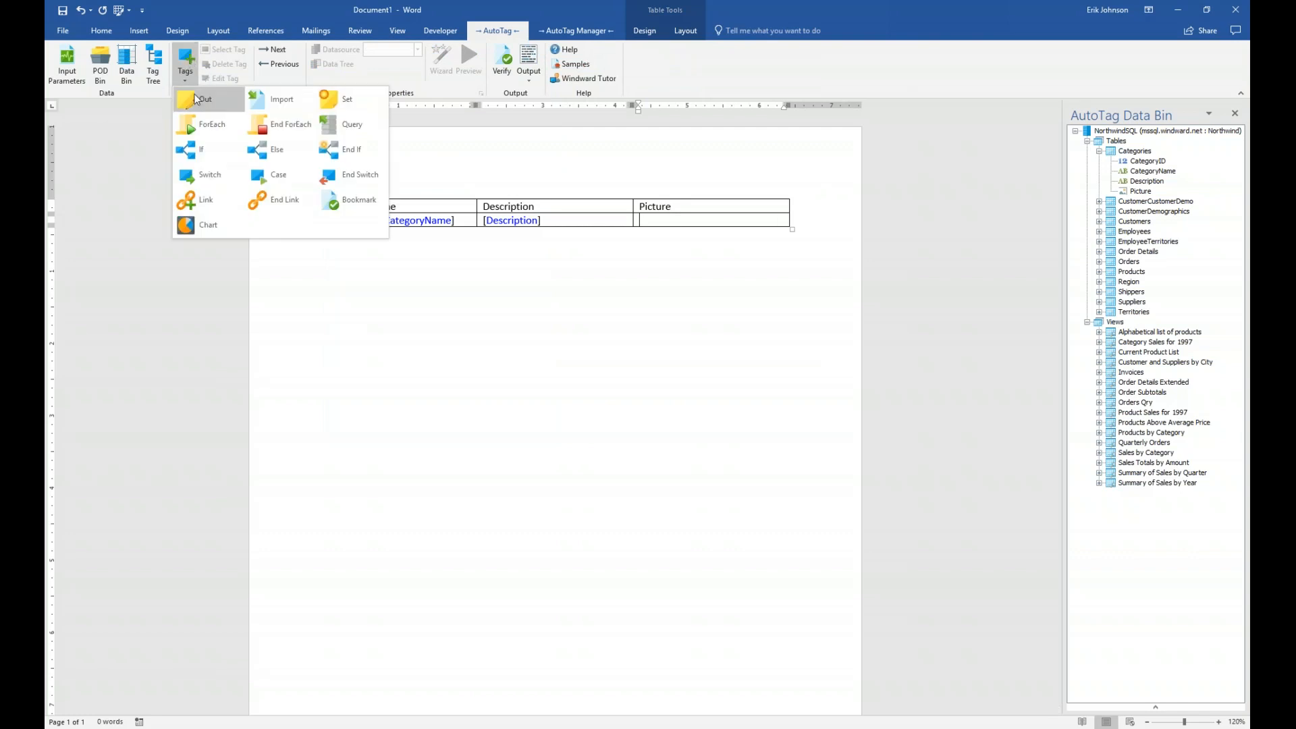
click(196, 100)
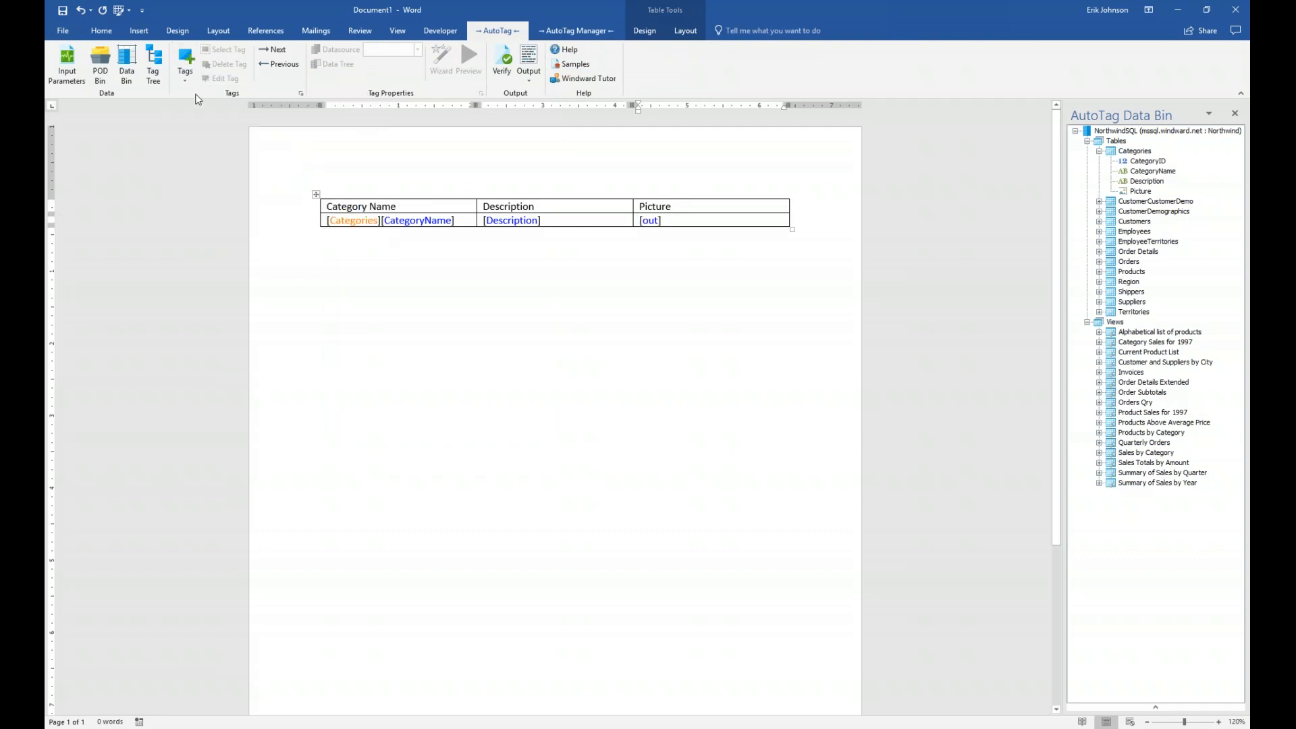
click(650, 220)
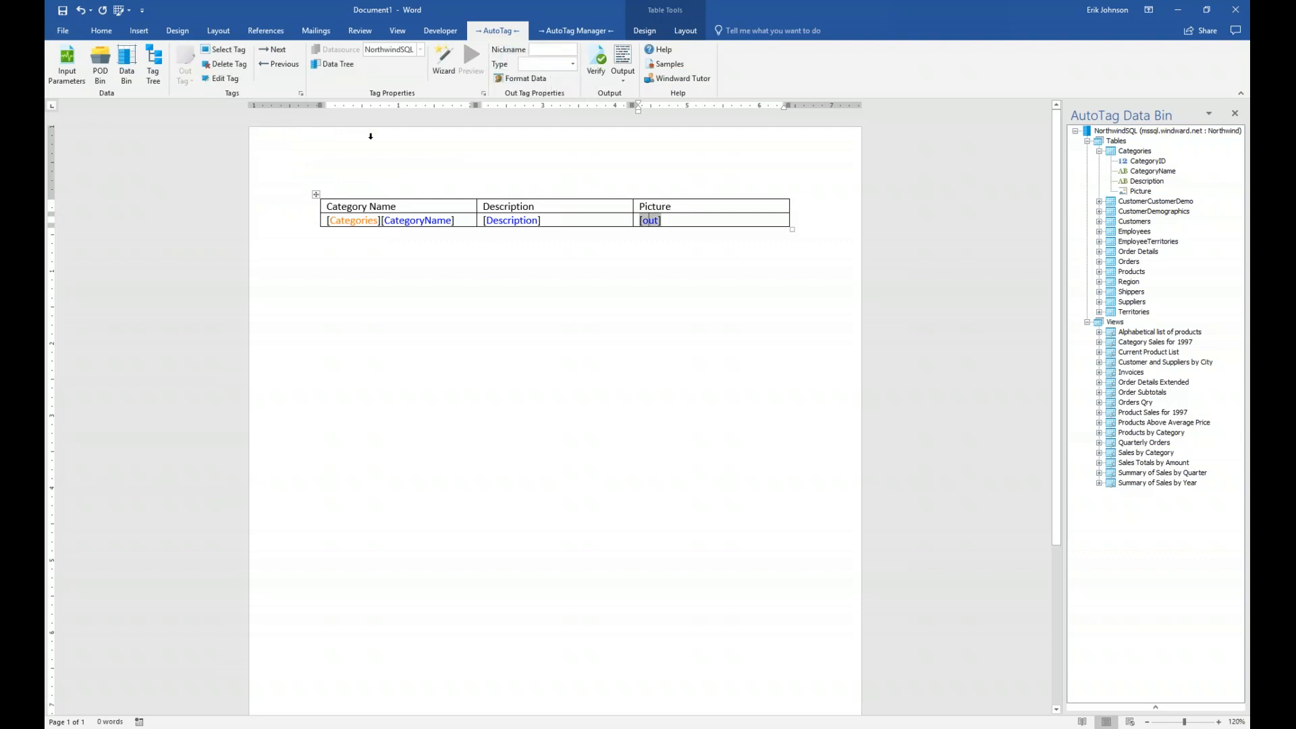
click(348, 68)
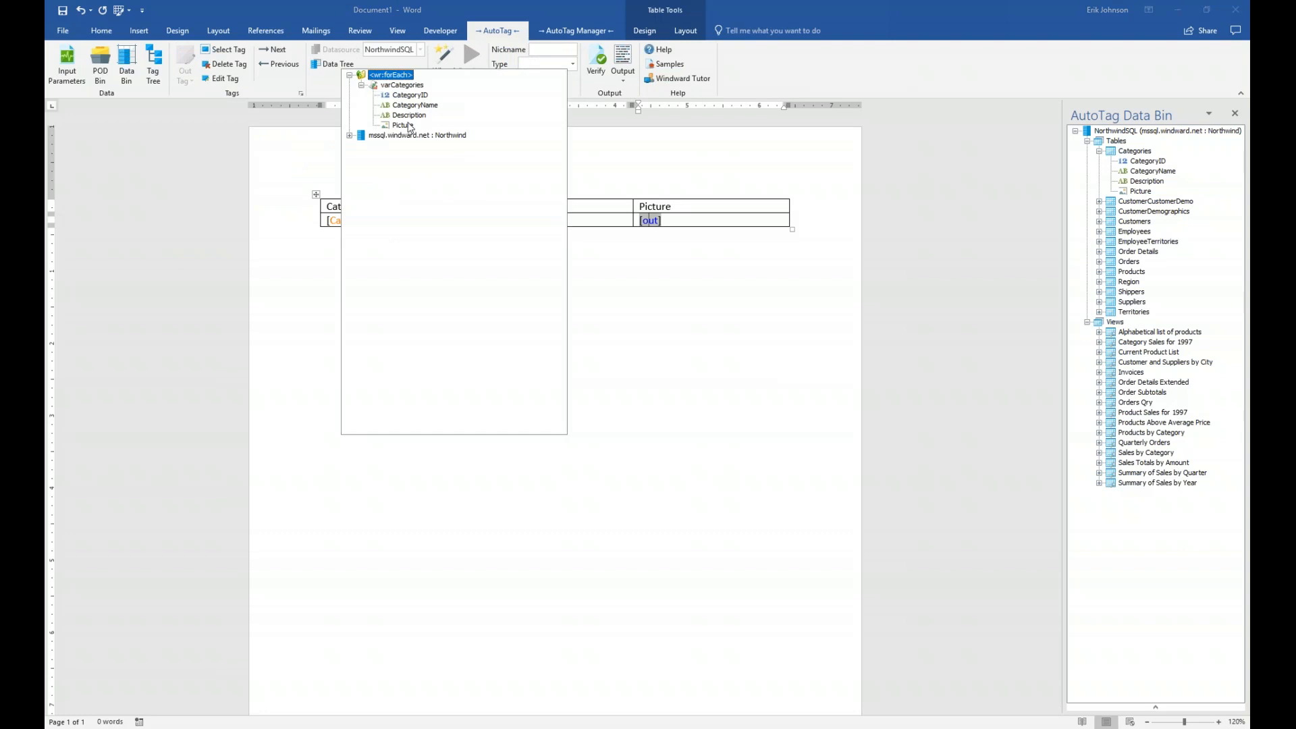
click(408, 126)
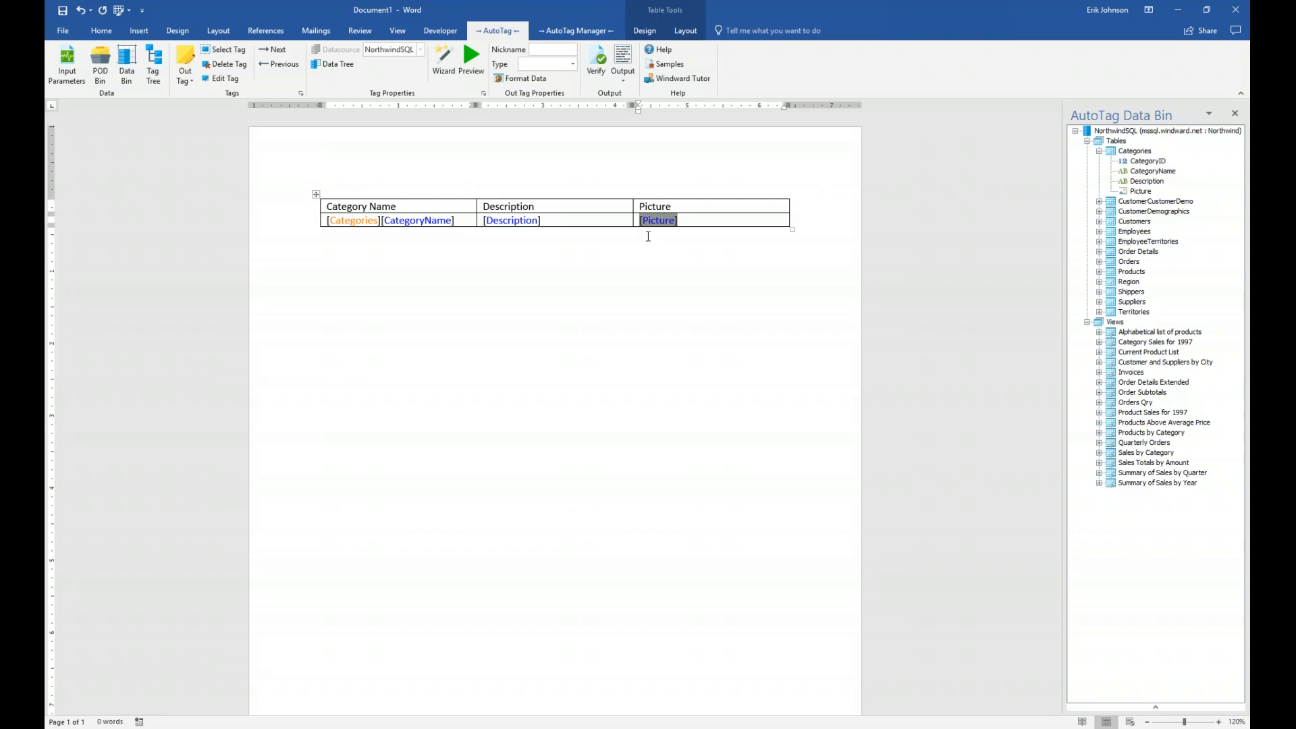
click(387, 247)
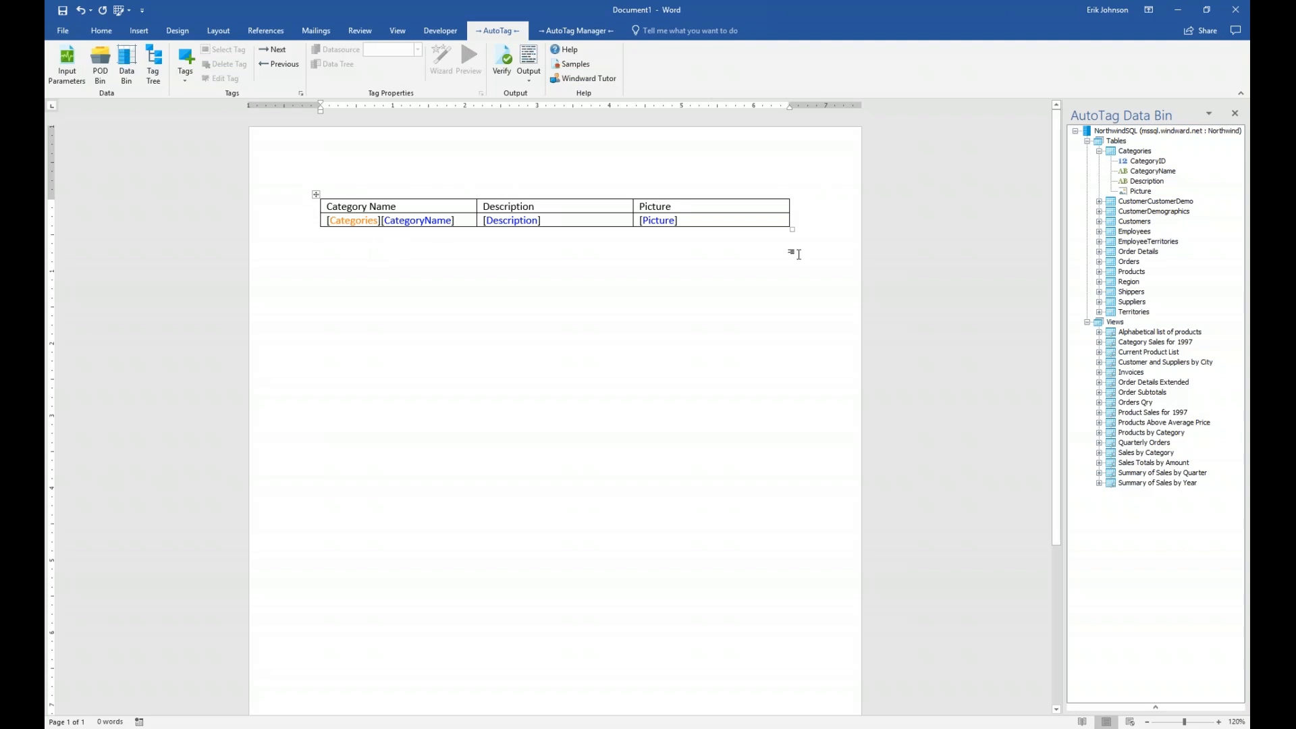
Step: Insert an End ForEach tag just below the table to close the Categories loop
click(747, 220)
click(185, 66)
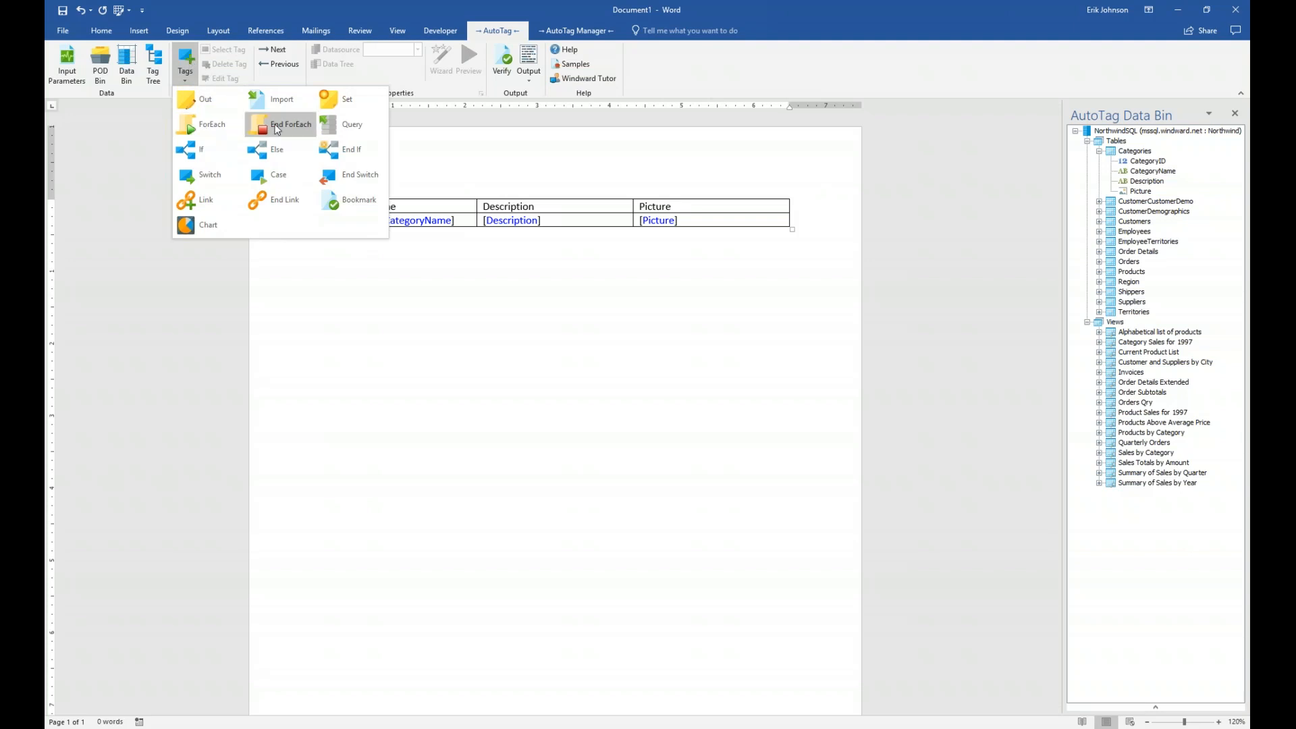
click(312, 130)
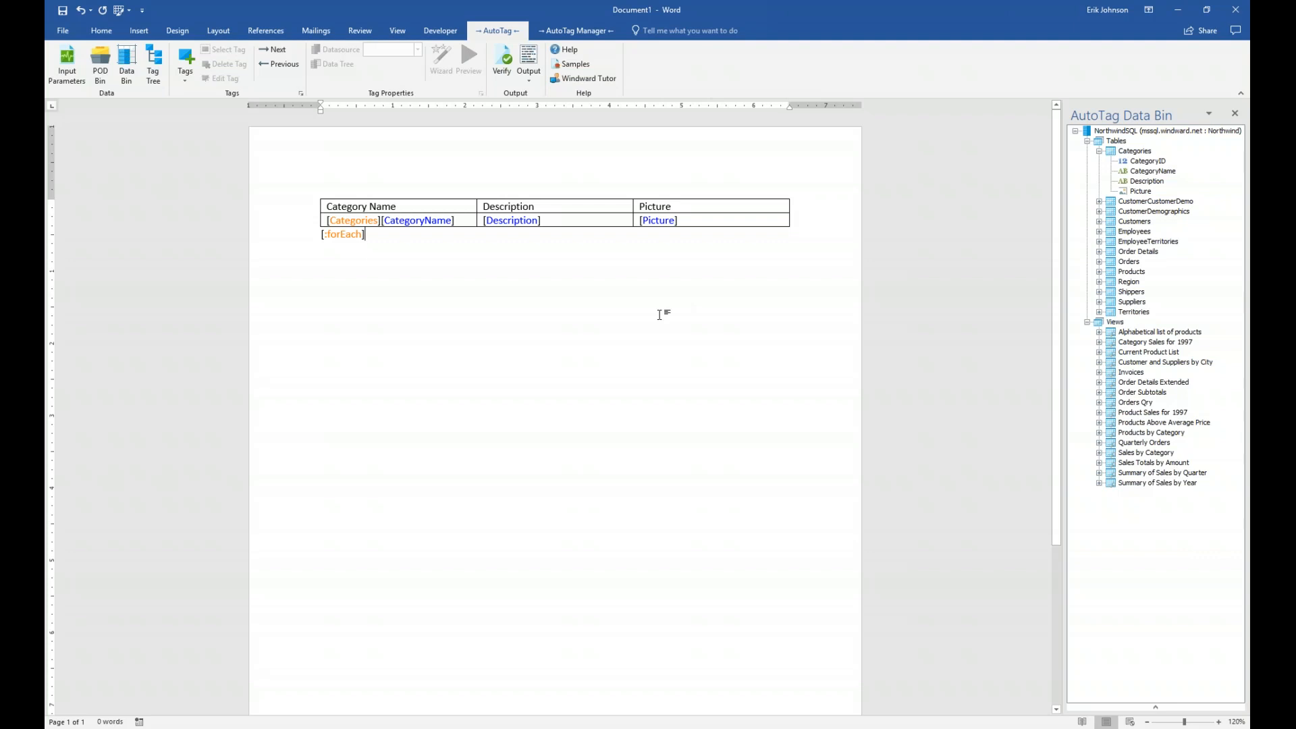
click(435, 208)
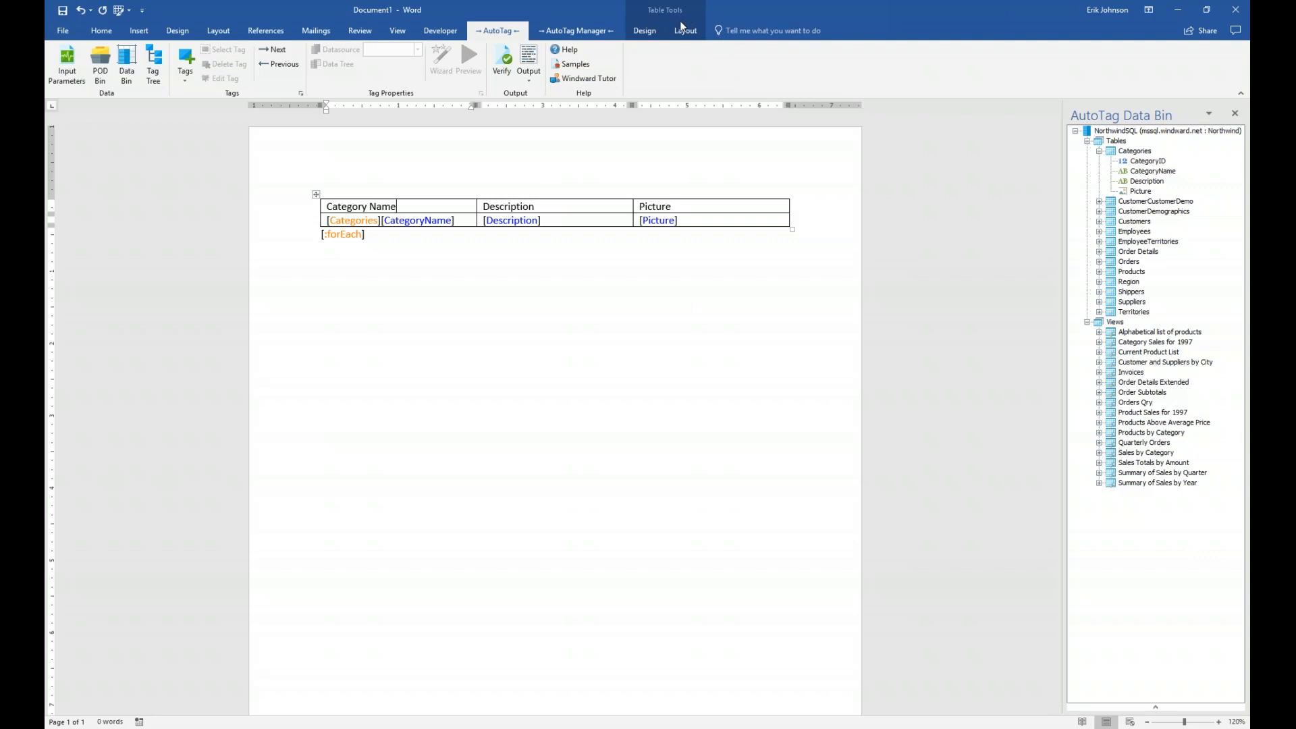
Step: Apply the green Grid Table style with dark green header and banded rows
click(645, 30)
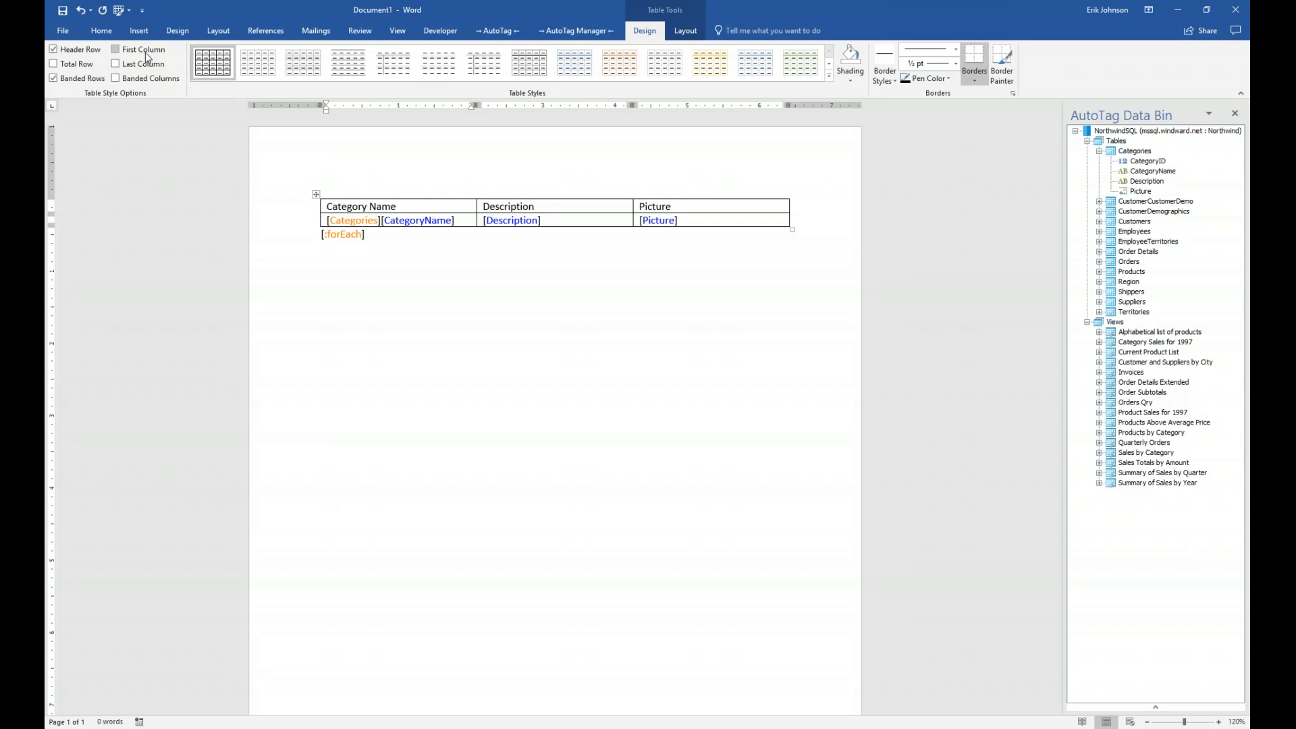
click(829, 80)
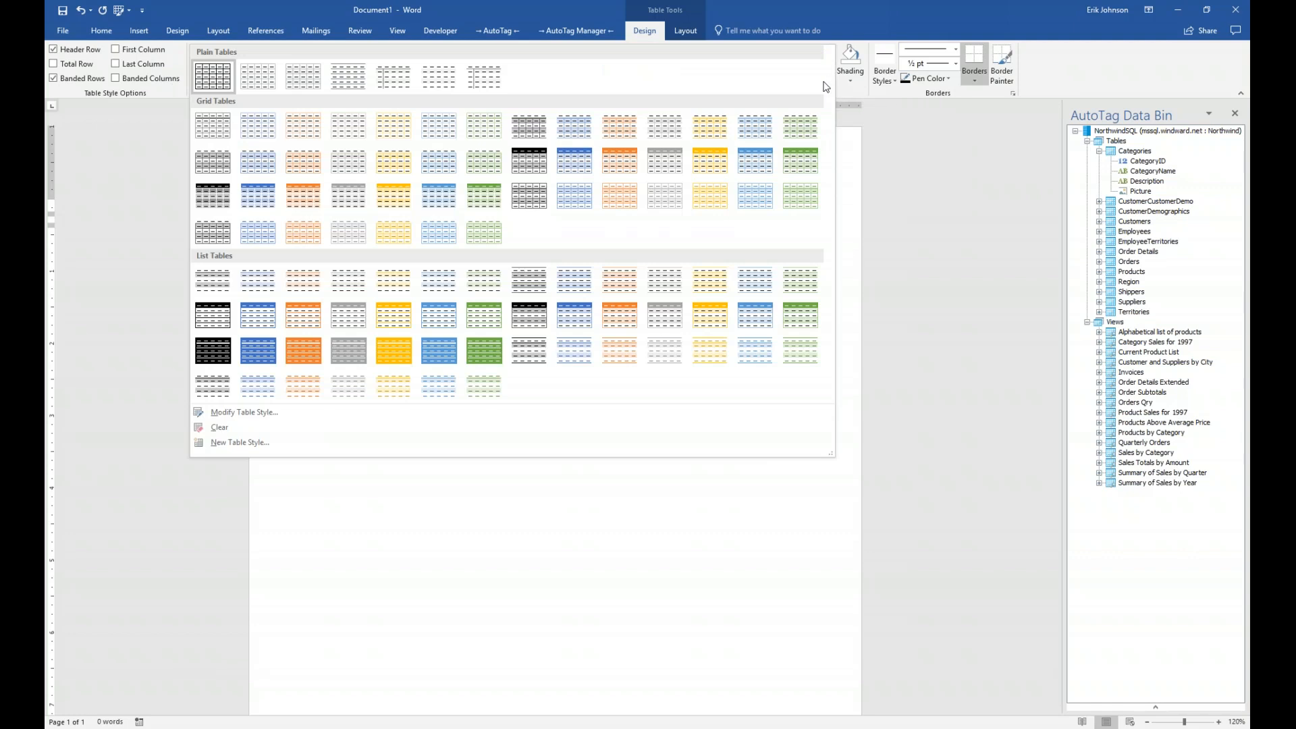
click(801, 161)
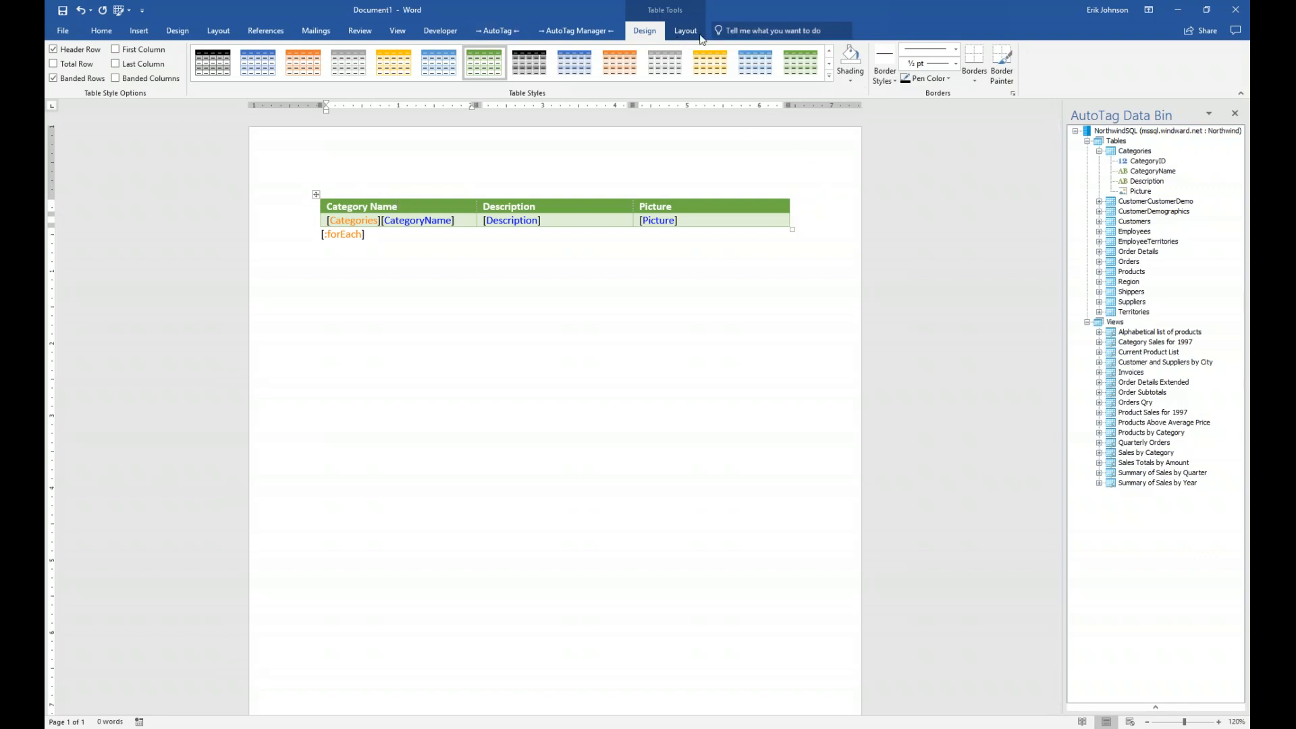
click(493, 32)
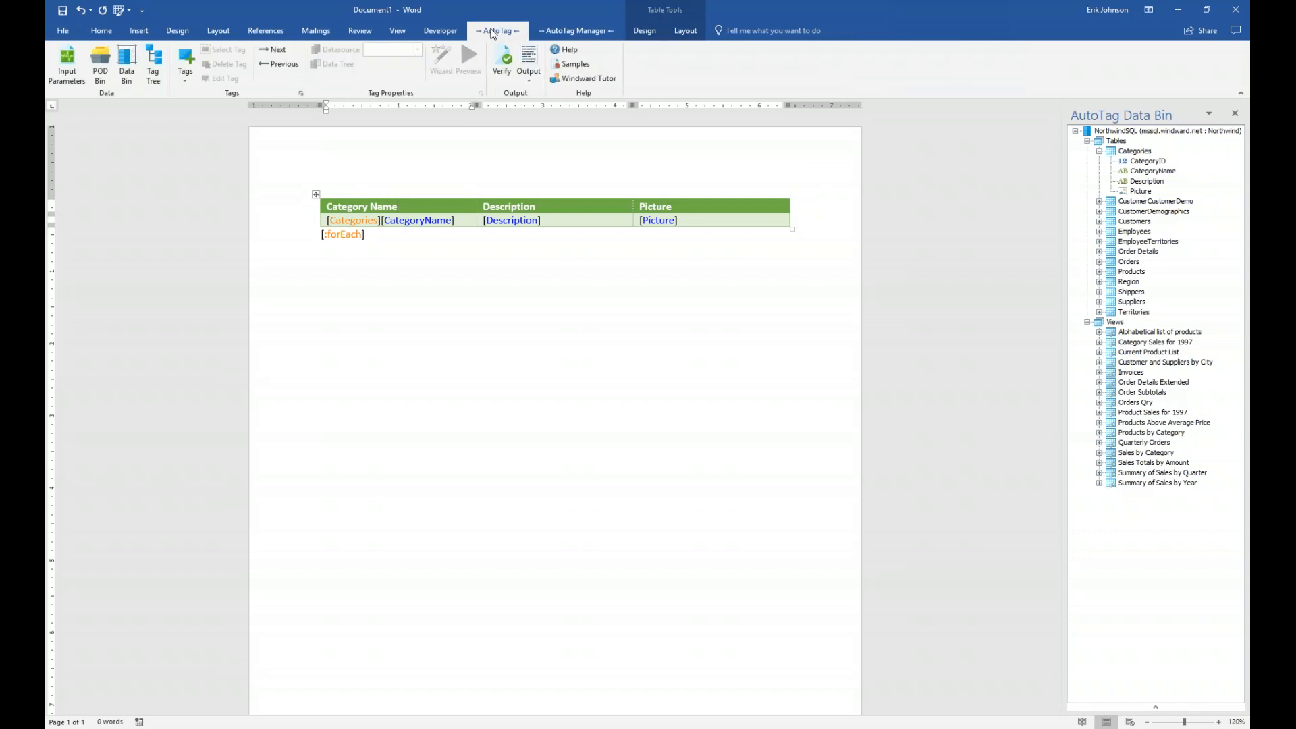
Step: Generate a DOCX report, saving the template to the Desktop as Category Name.docx, replacing the old file
click(530, 79)
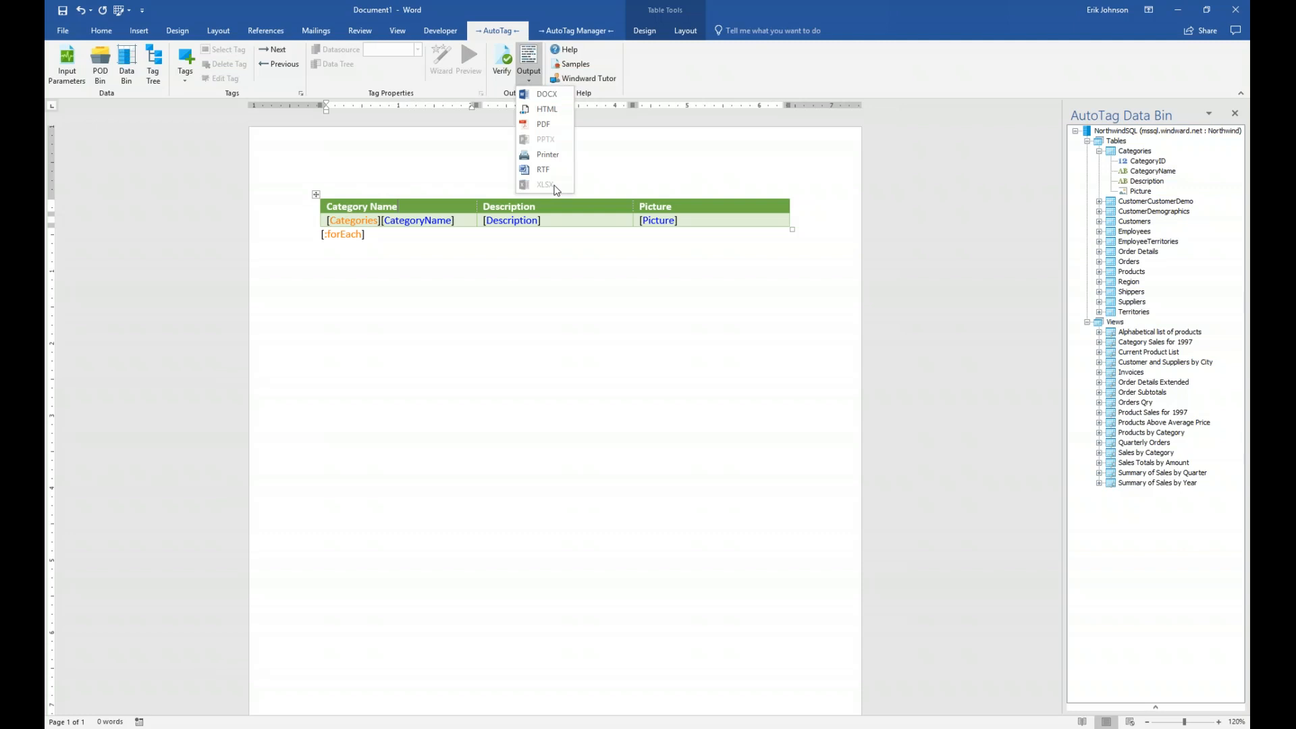
click(557, 93)
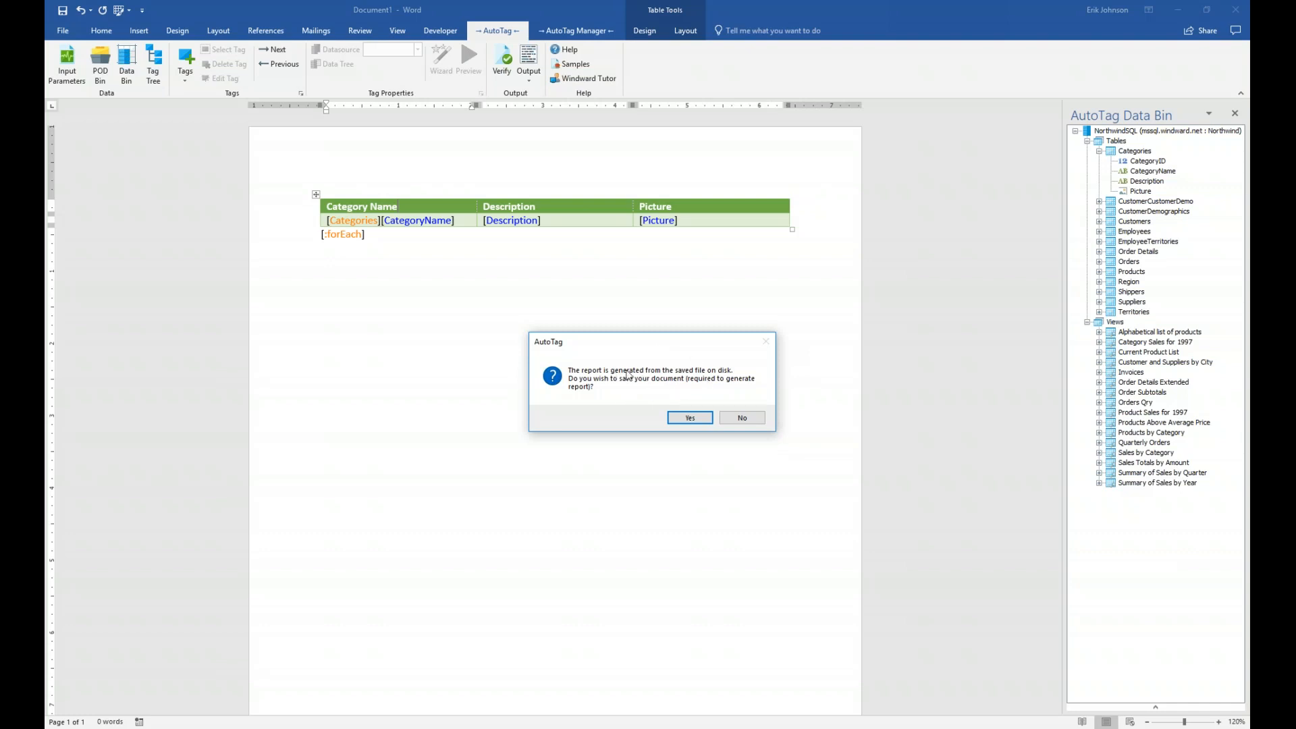
click(693, 419)
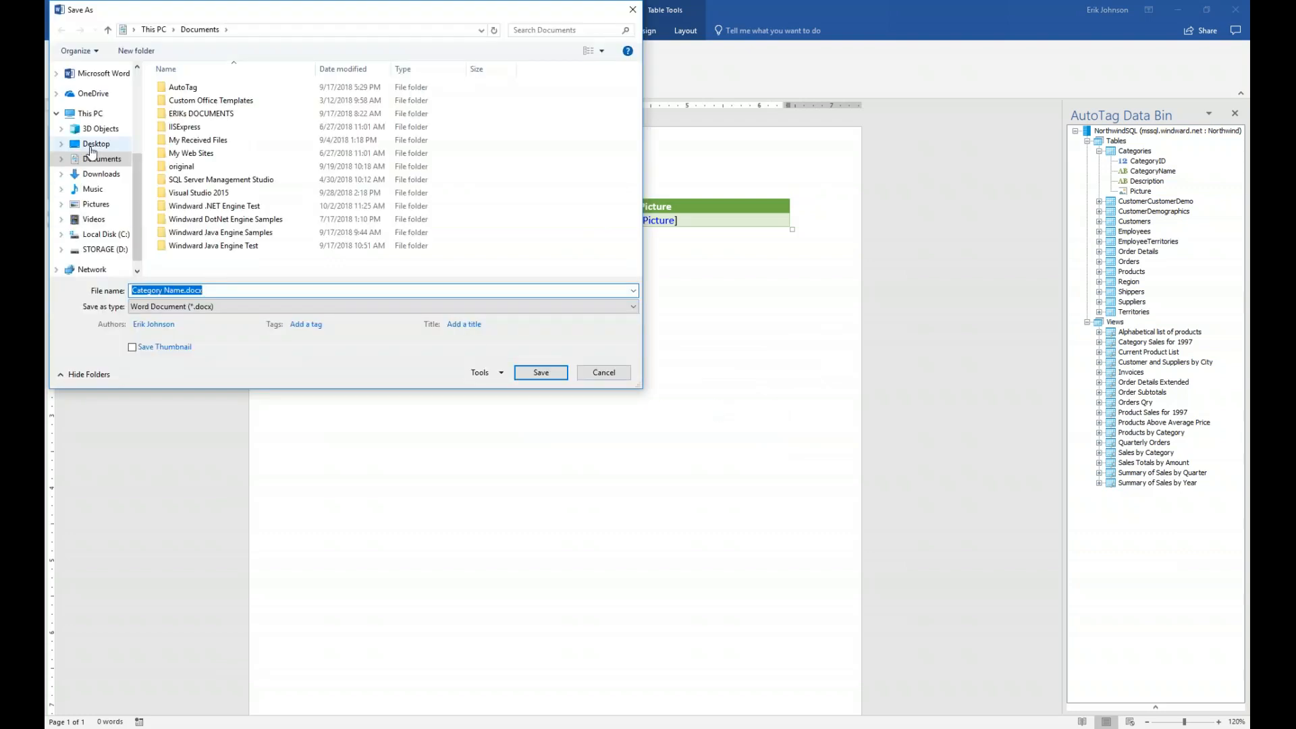
click(93, 145)
click(547, 373)
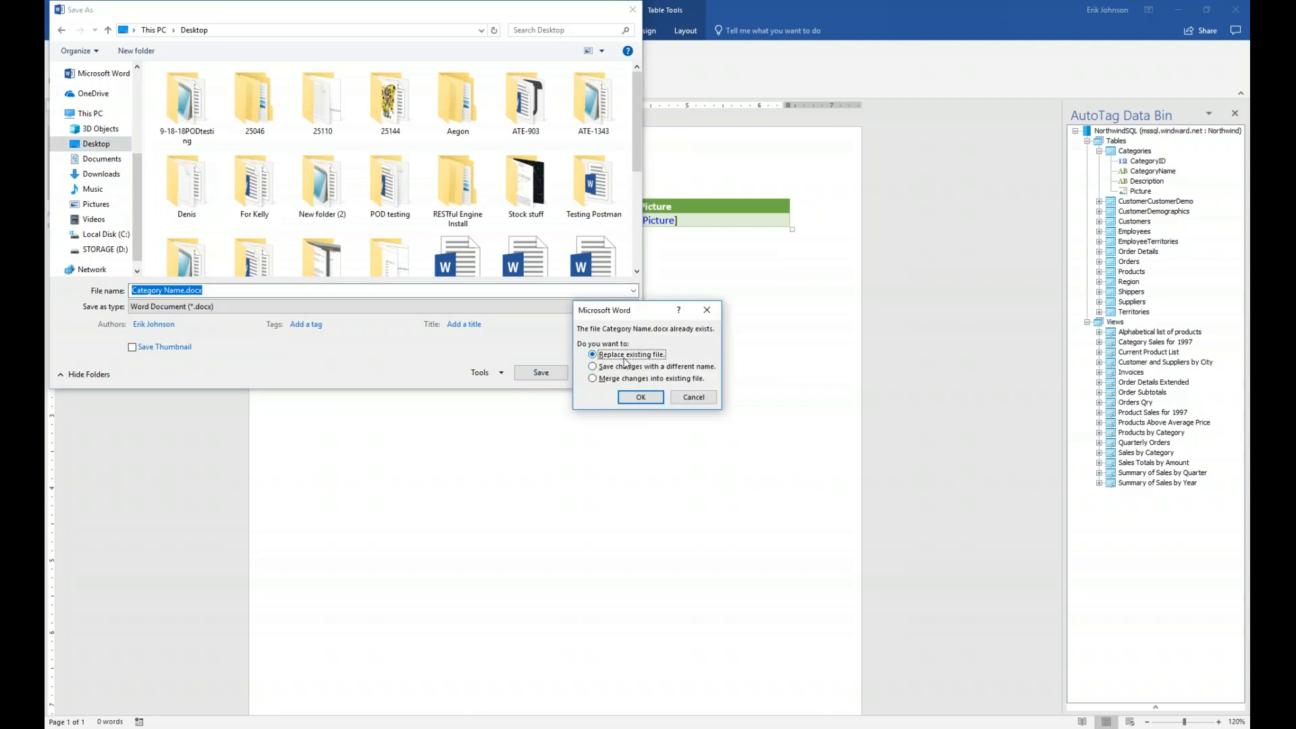
click(641, 398)
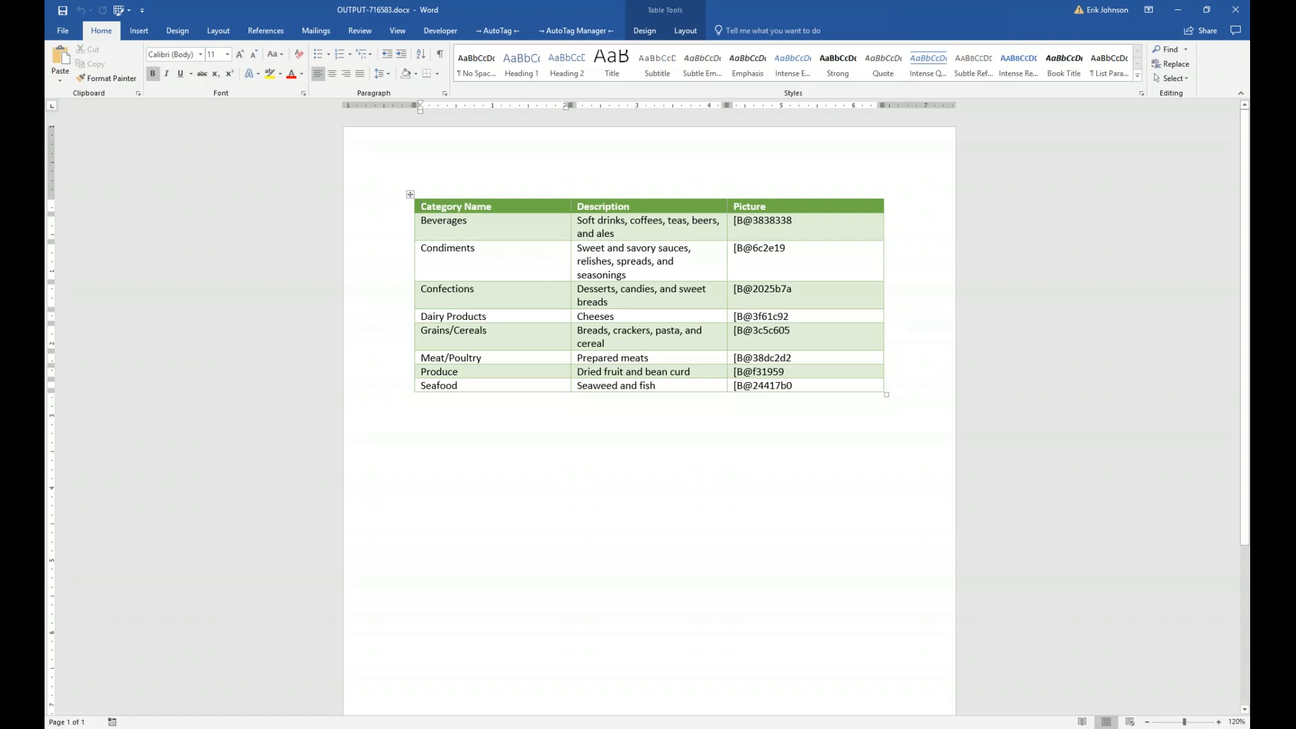
key(super+Right)
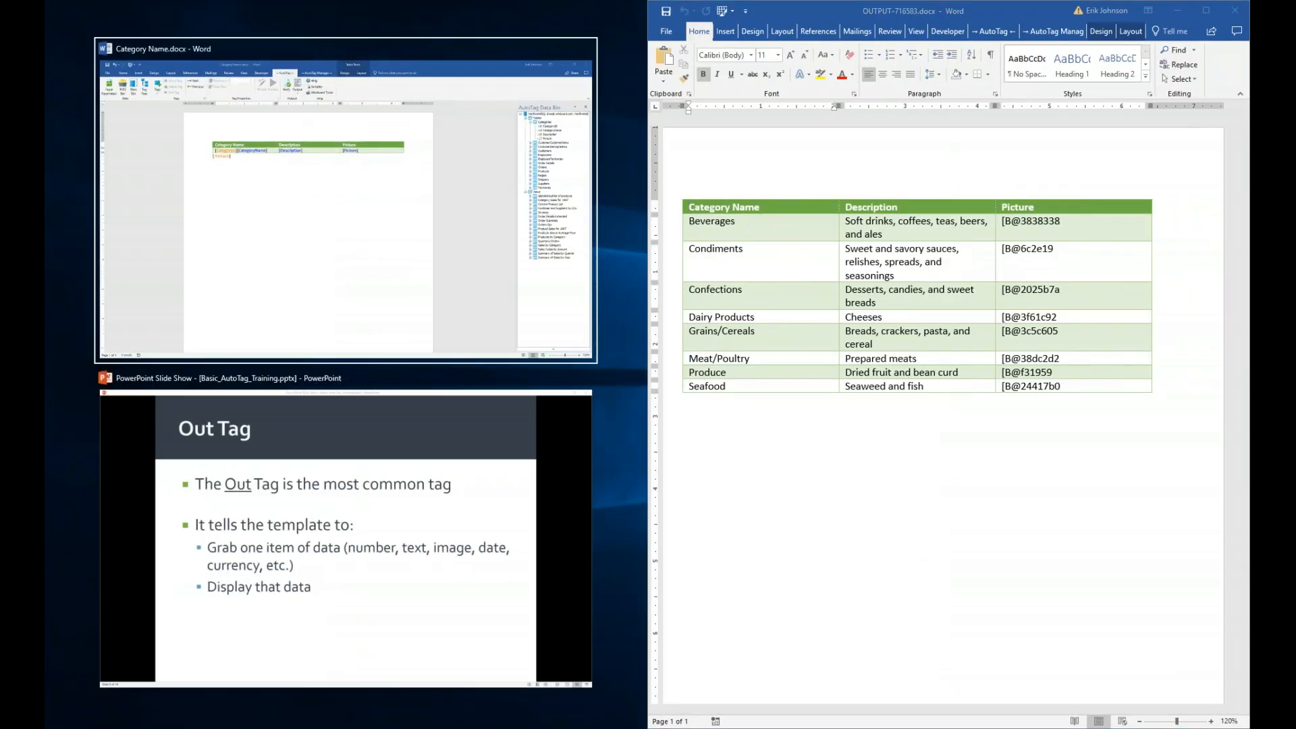
Step: Snap the template beside the report, hide the Data Bin pane, and close OUTPUT-716583.docx
key(Return)
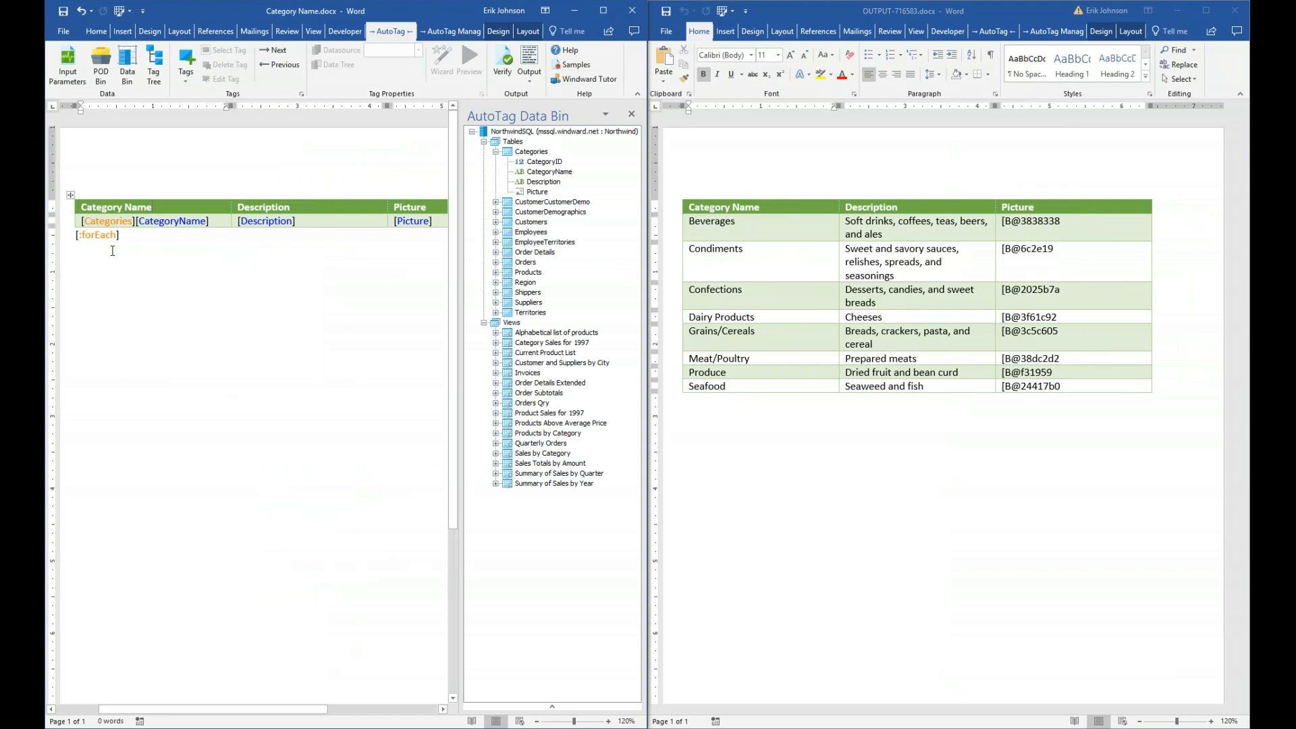
click(632, 114)
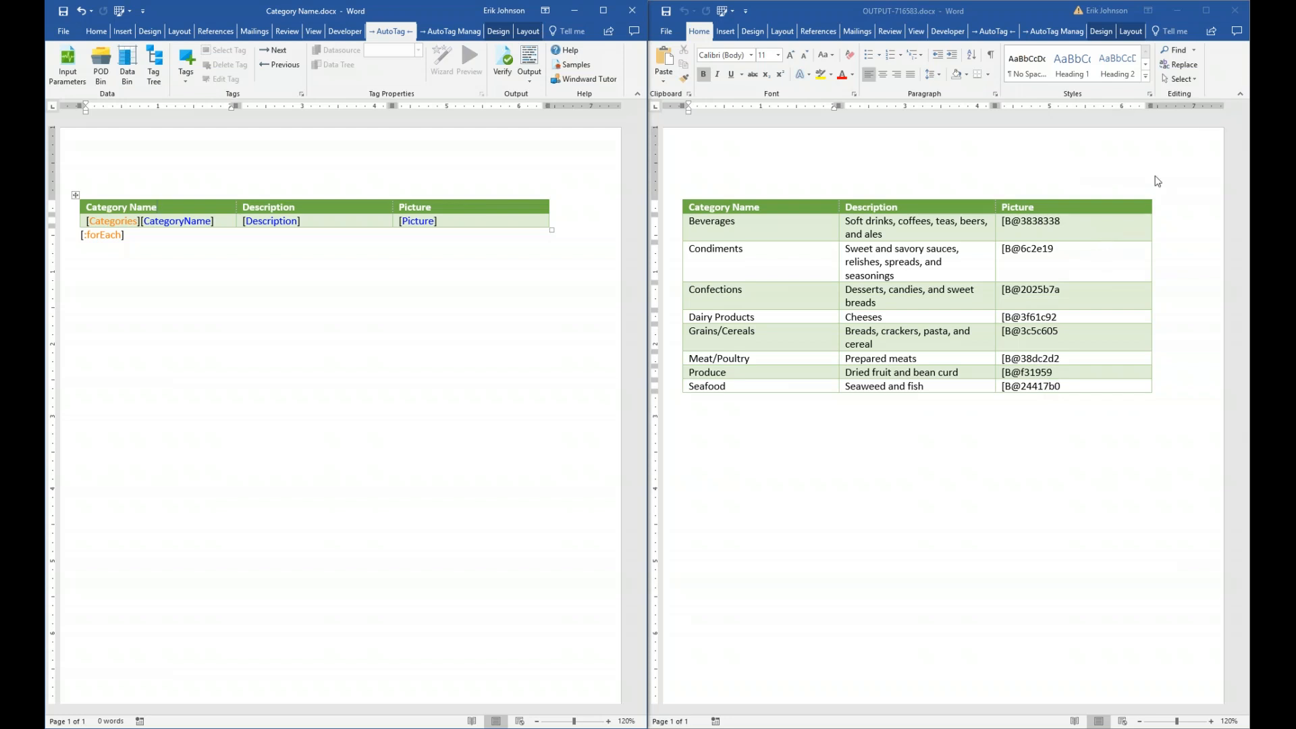
click(1234, 10)
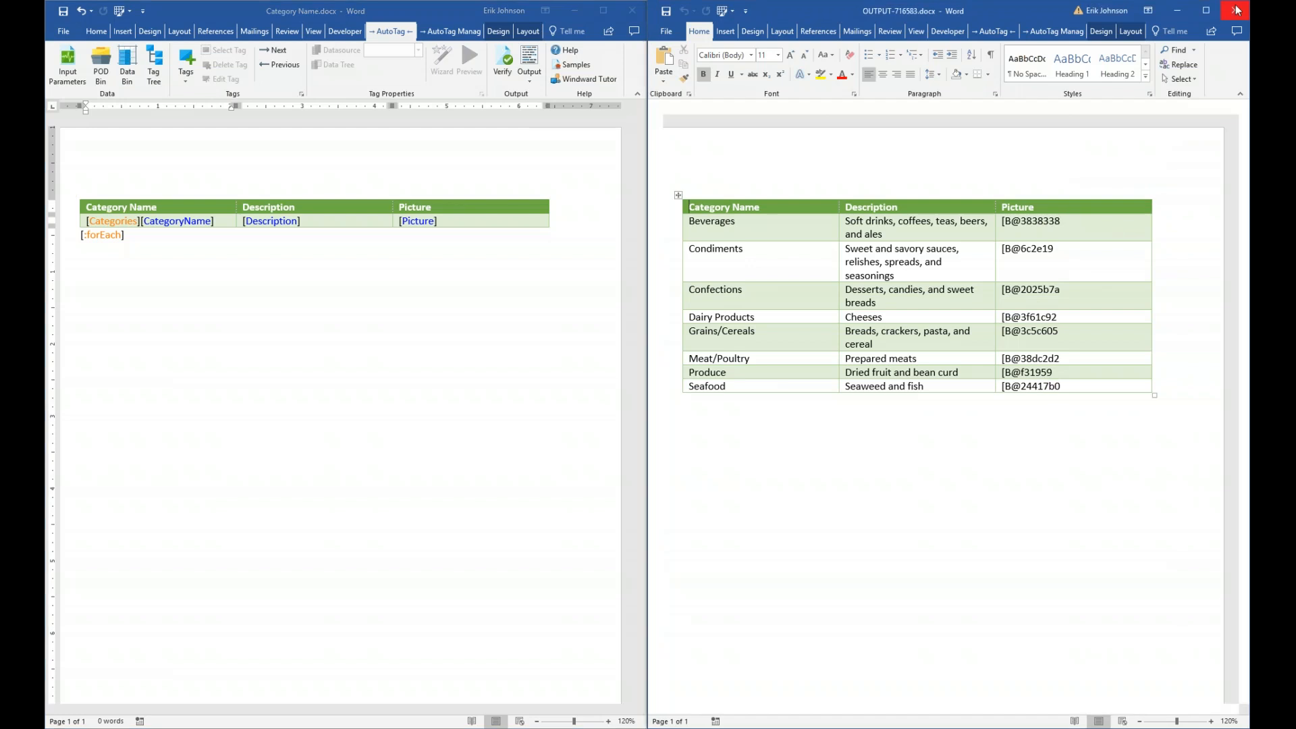
Step: Set the [Picture] tag's output type to BITMAP, sized by specified-width, and preview it
click(605, 11)
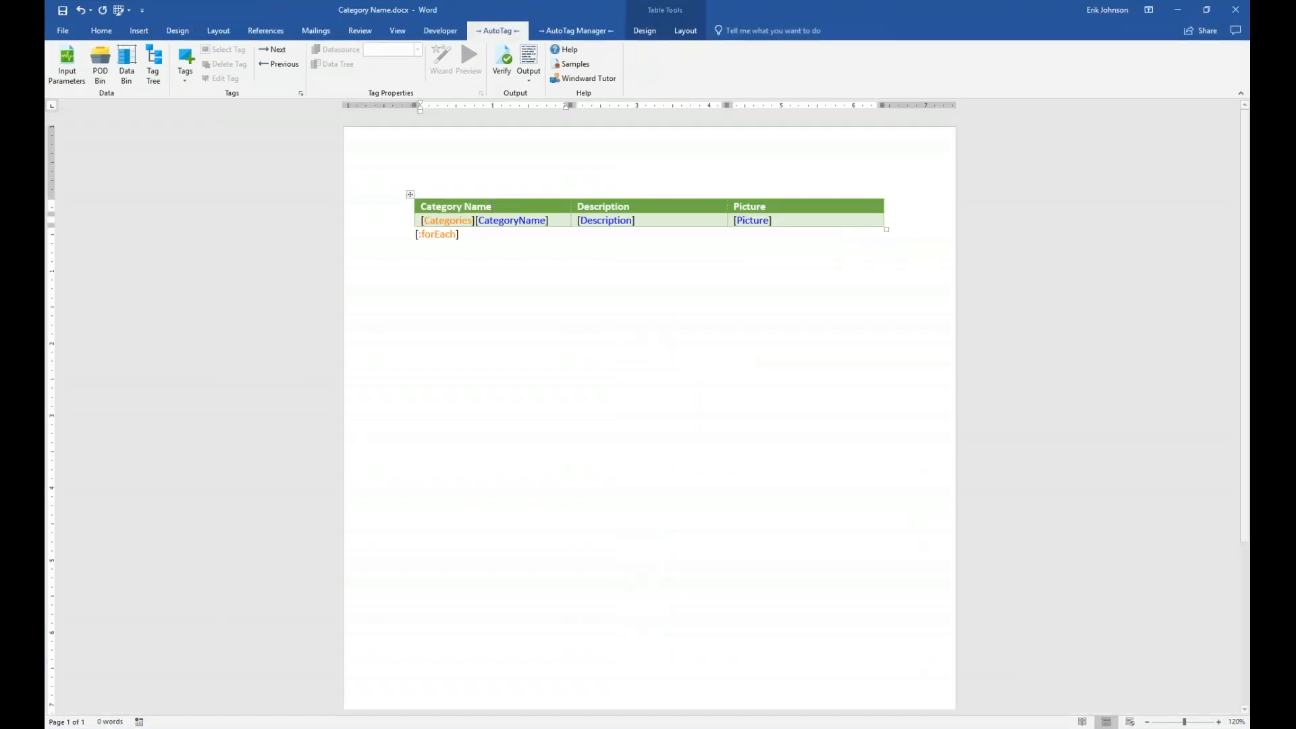
click(754, 220)
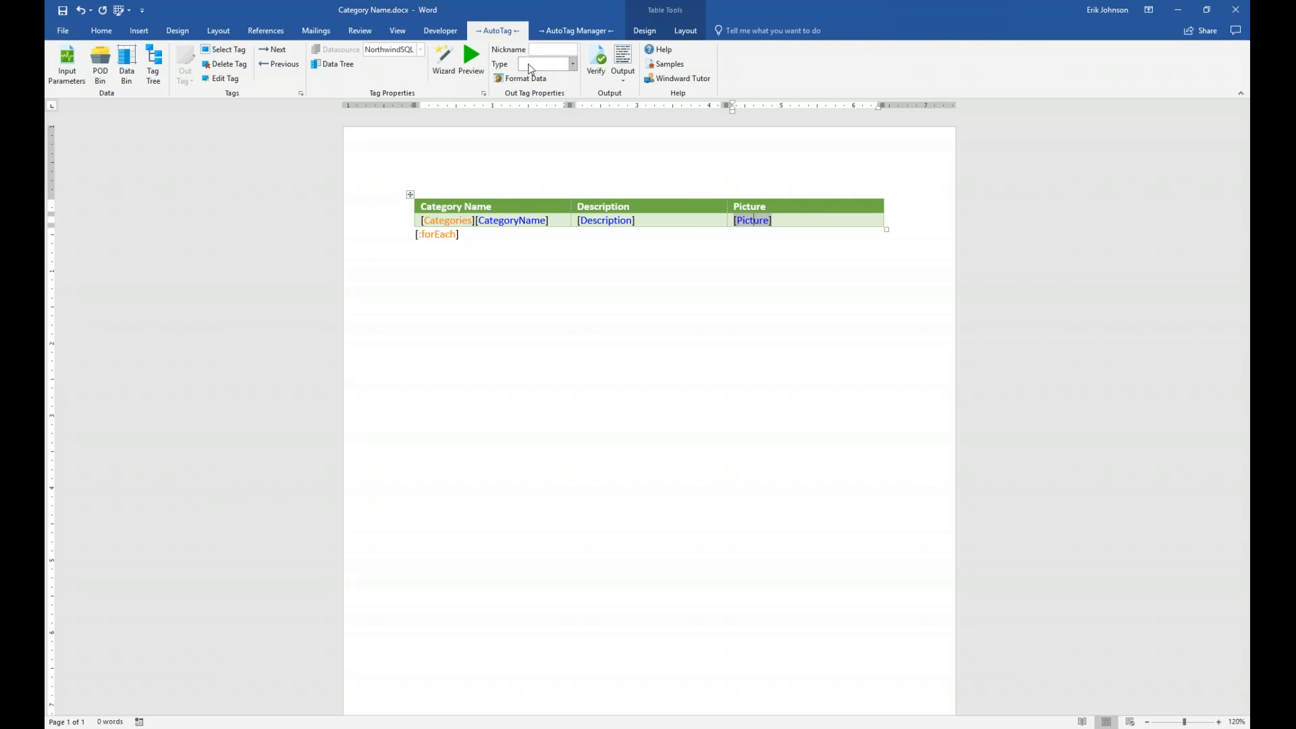
click(572, 65)
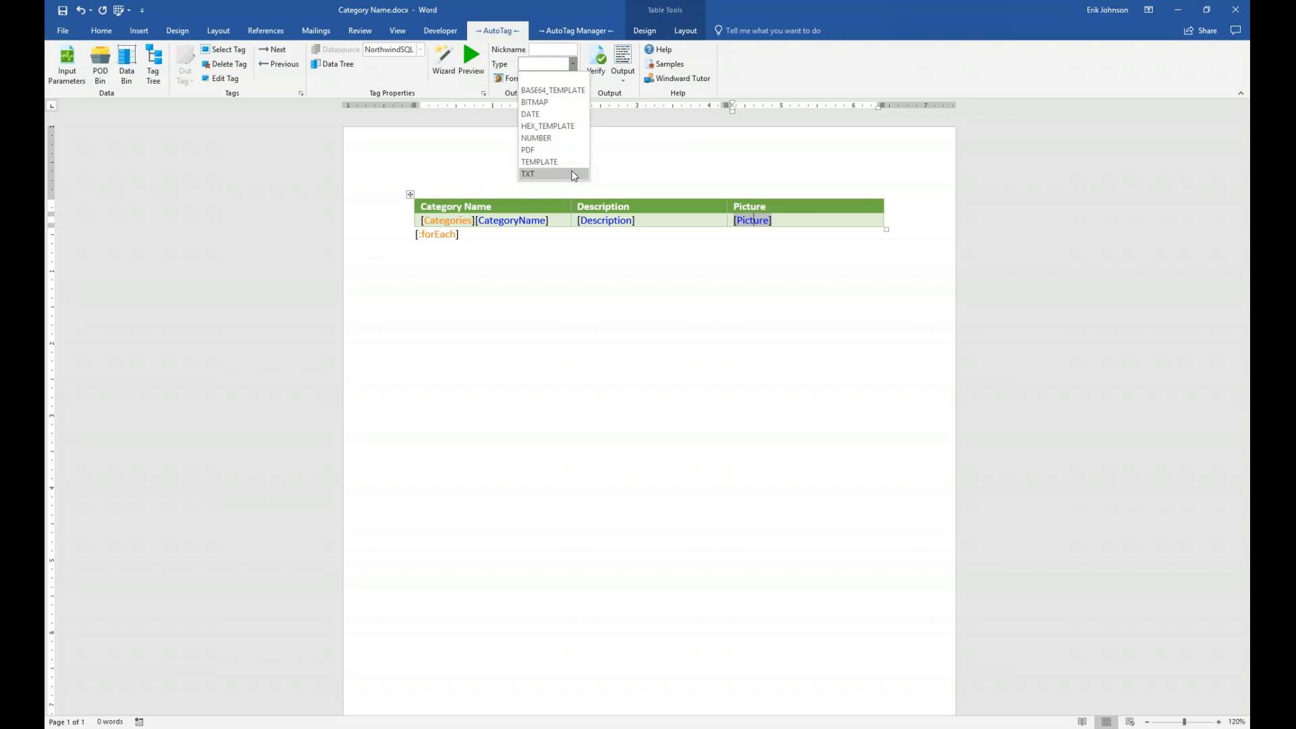
click(564, 105)
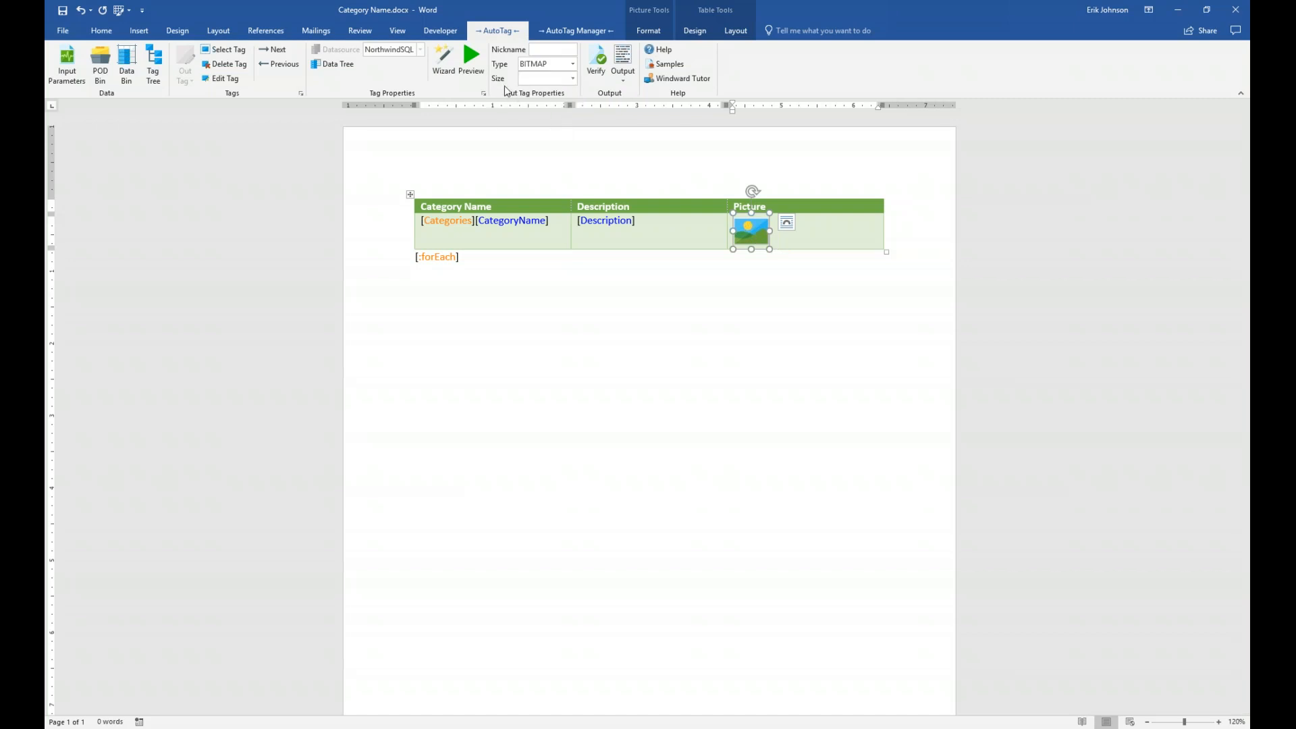
click(573, 78)
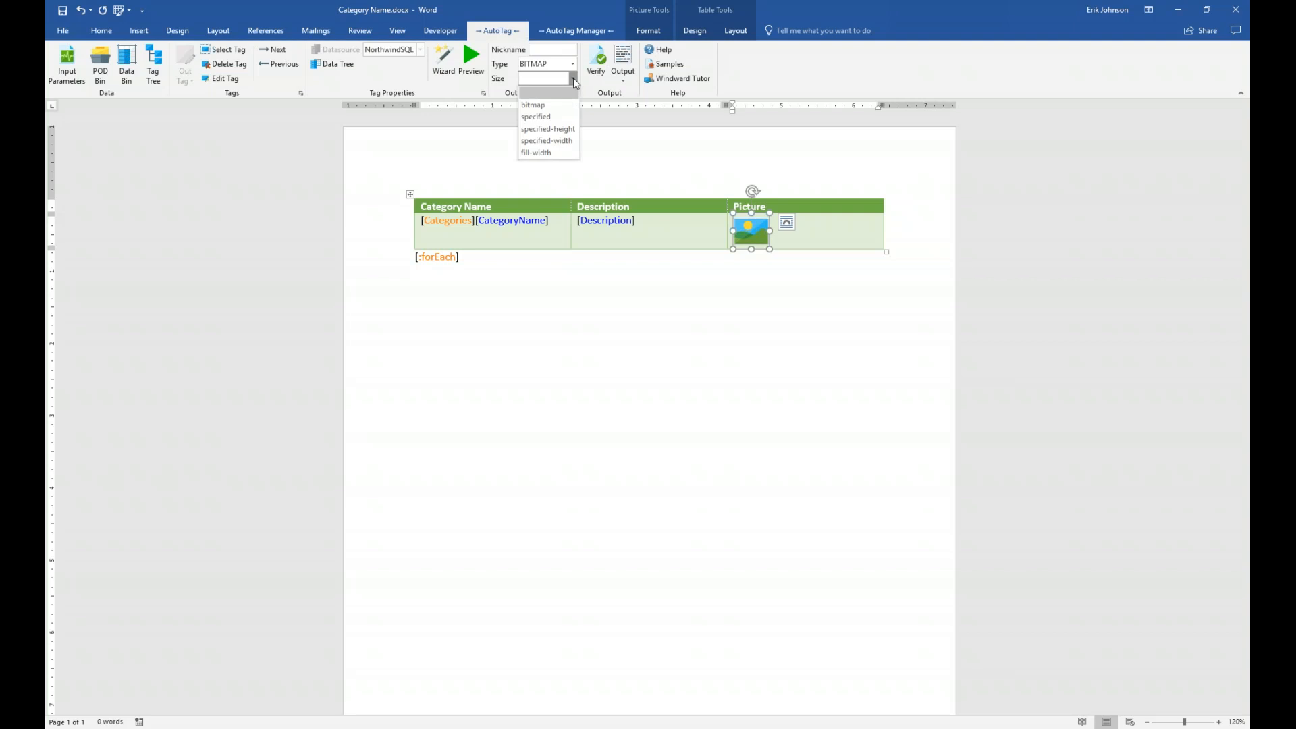
click(566, 141)
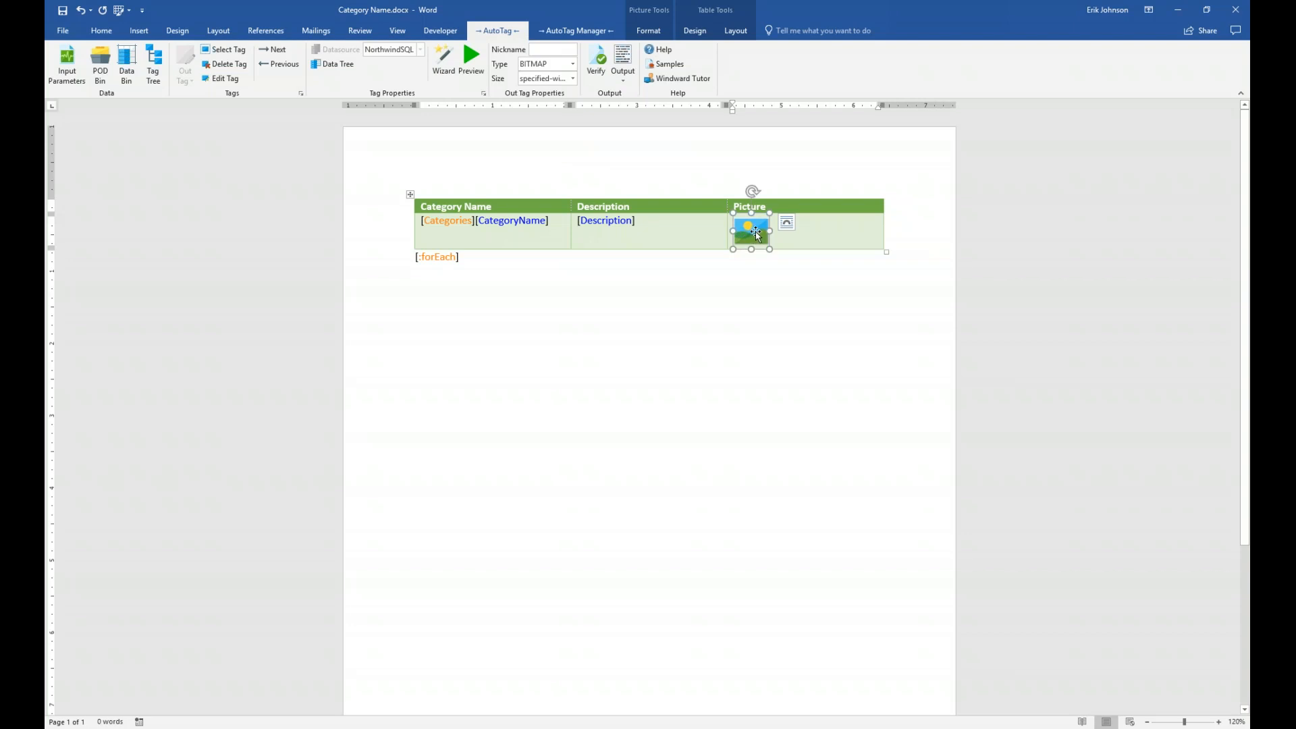
click(475, 61)
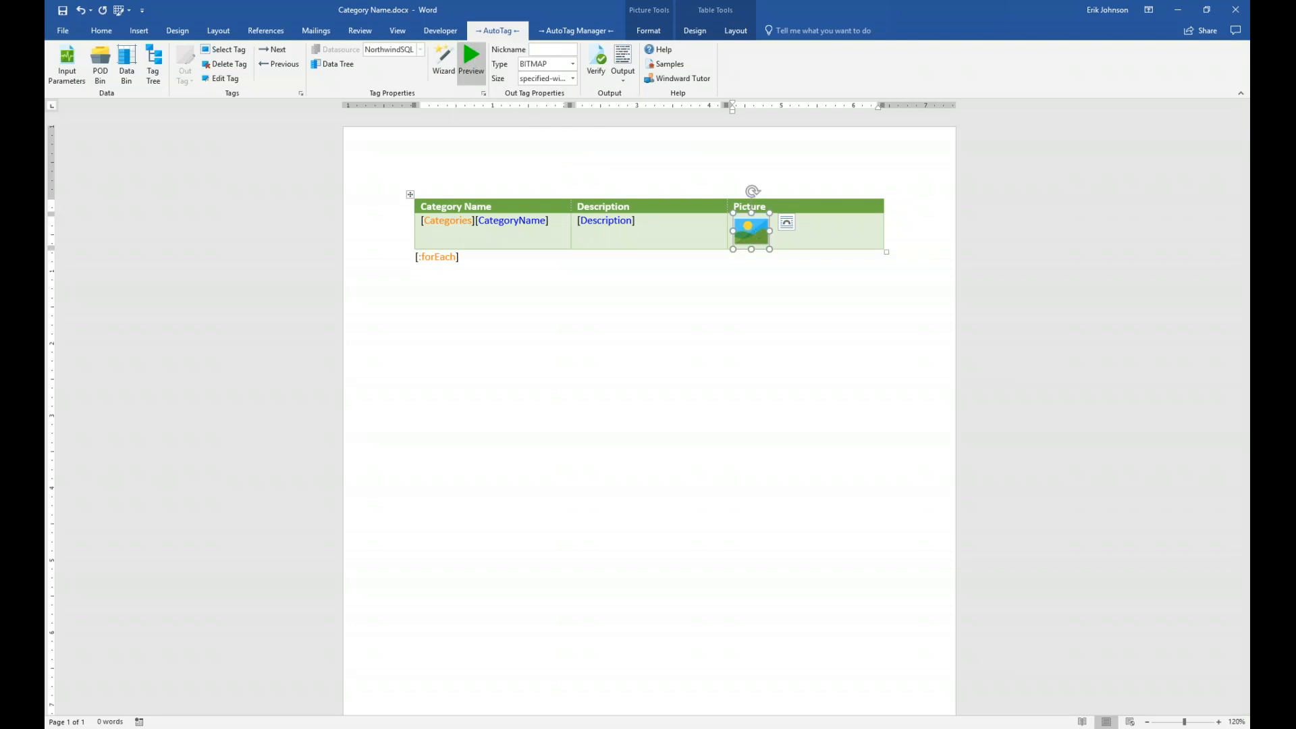
Step: Close the preview results, generate the OUTPUT-645e74.docx report, and snap it beside the template
drag(601, 77, 660, 305)
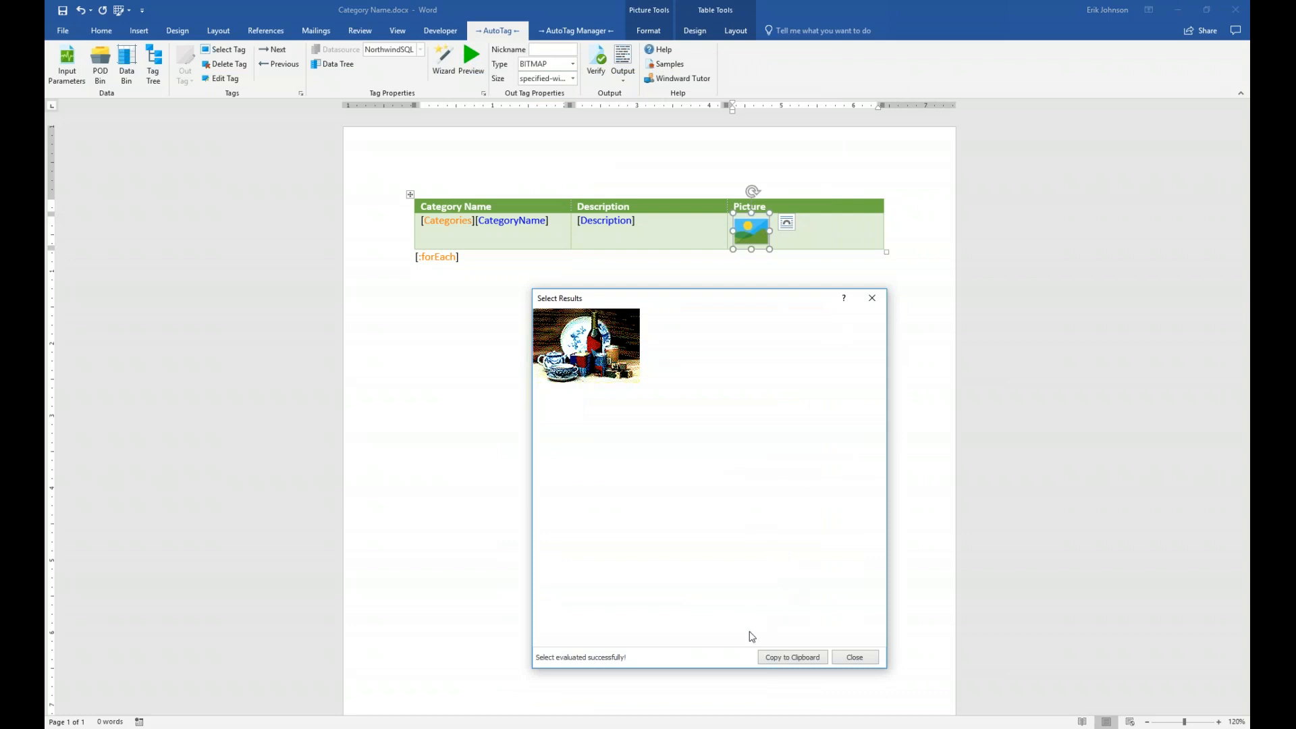
click(854, 657)
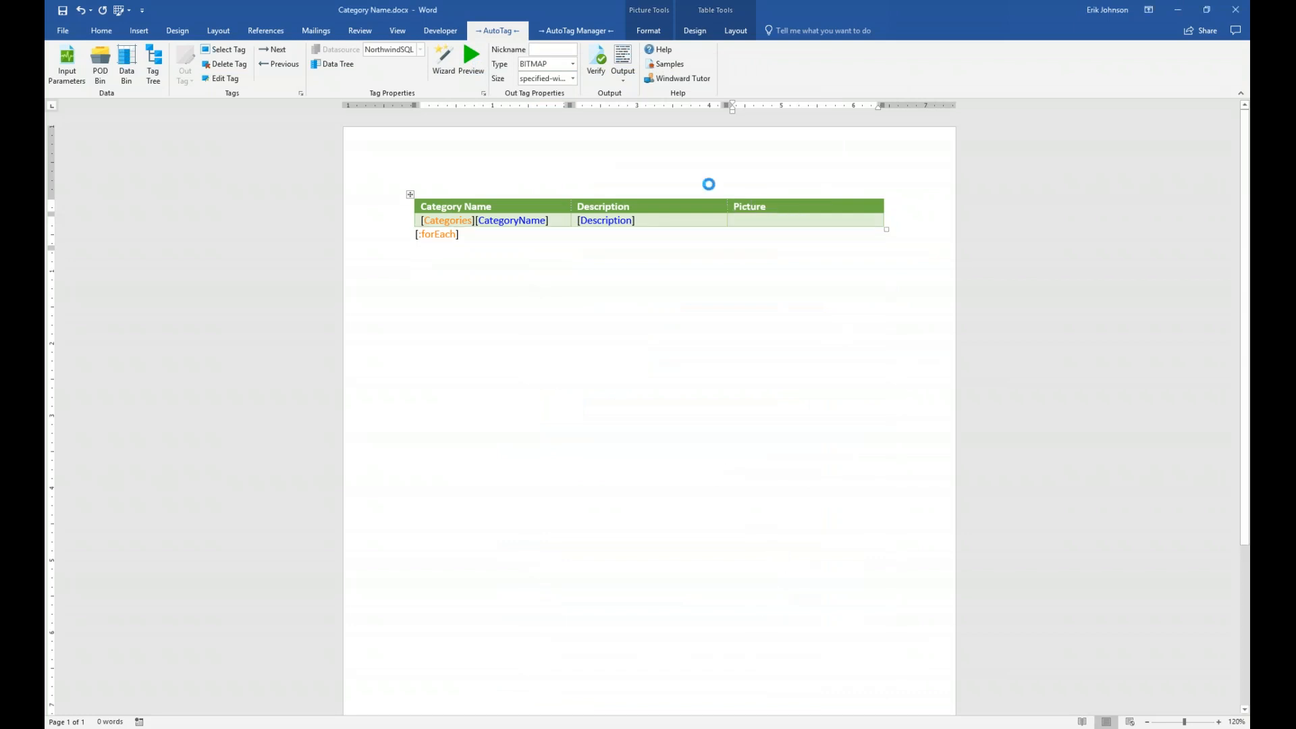
click(629, 65)
click(688, 418)
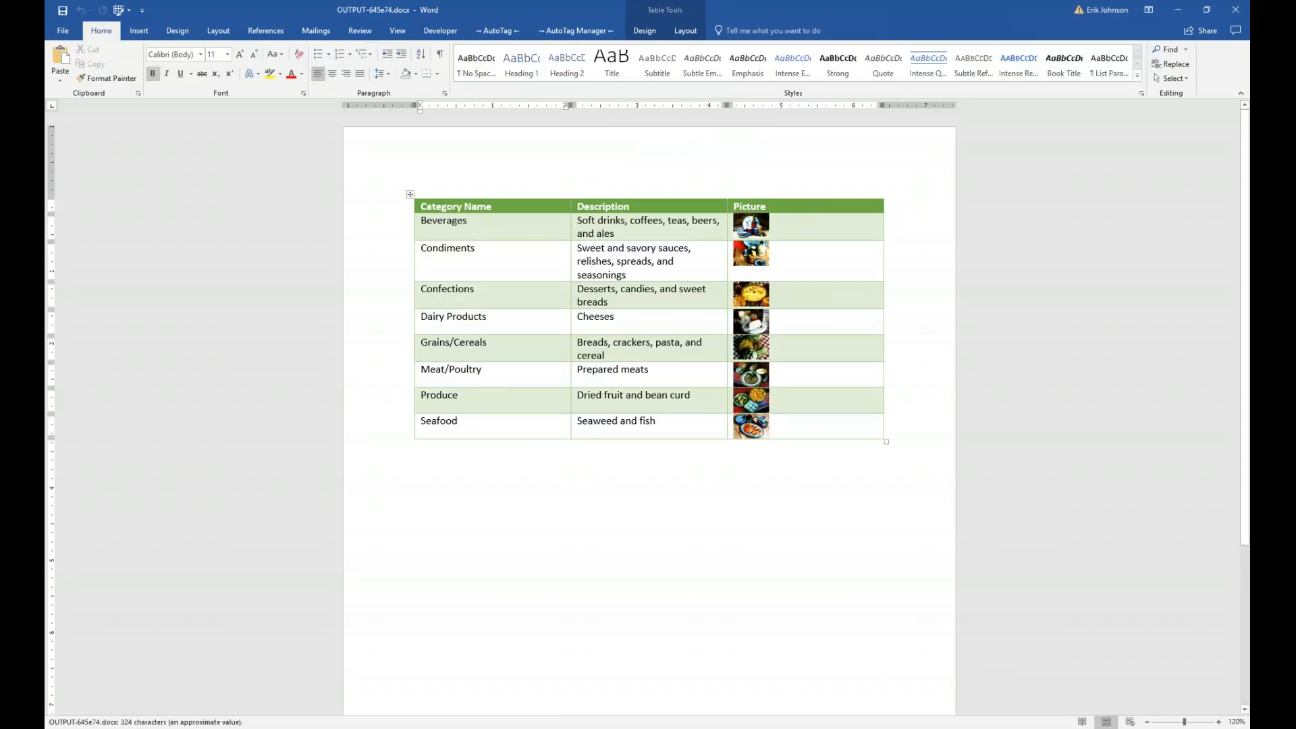
key(super+Right)
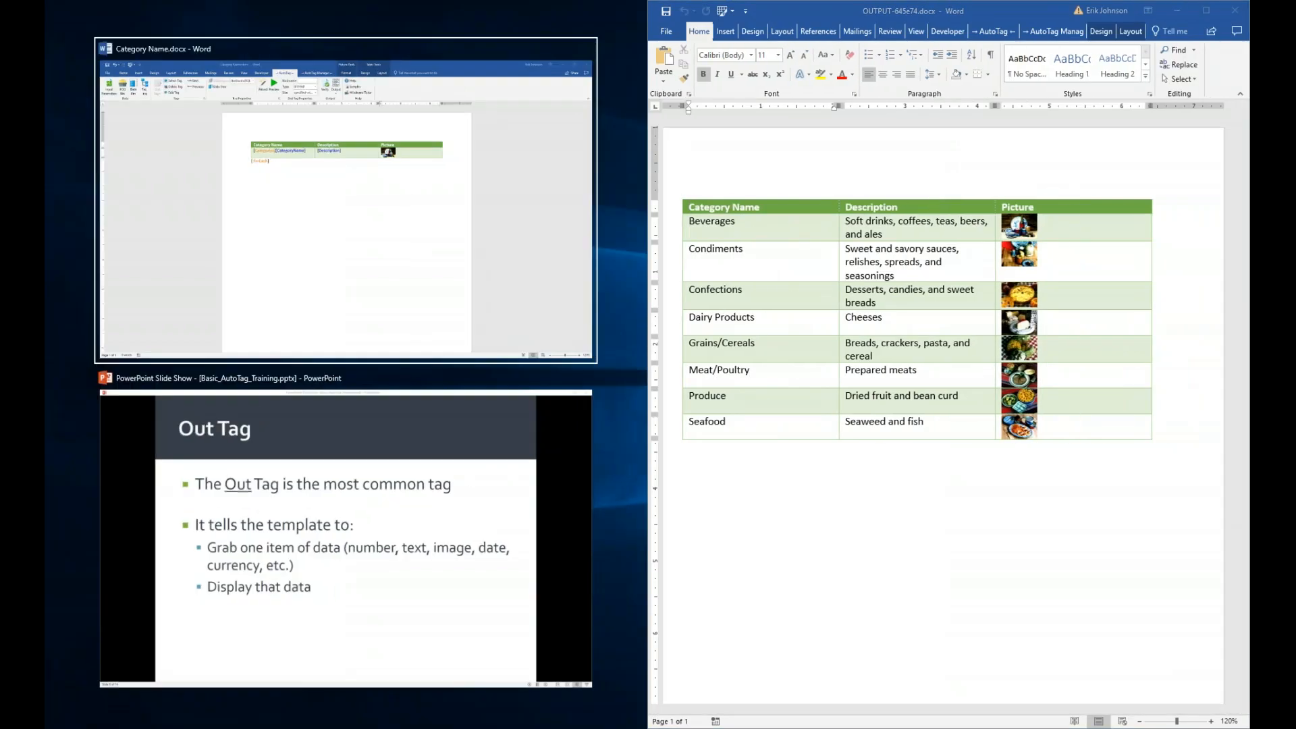
Step: Close OUTPUT-645e74.docx and maximize the Category Name.docx template
key(Return)
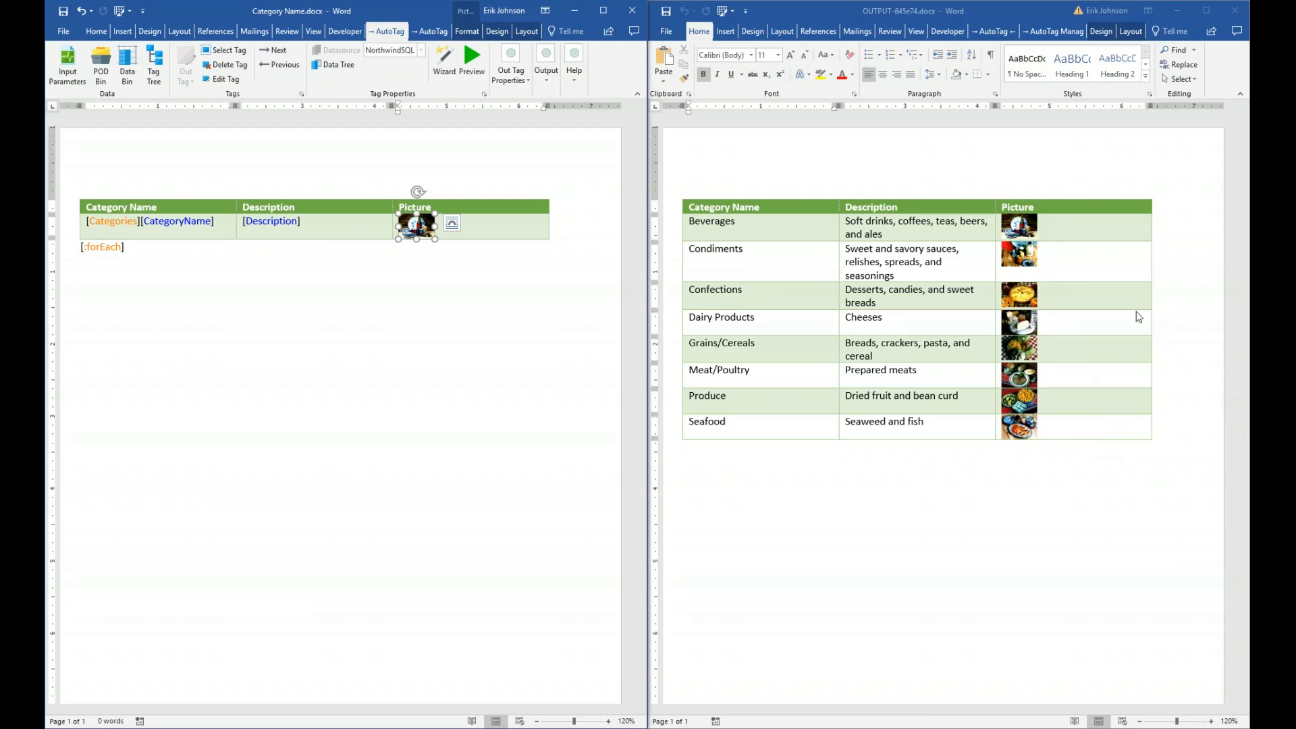
click(1234, 10)
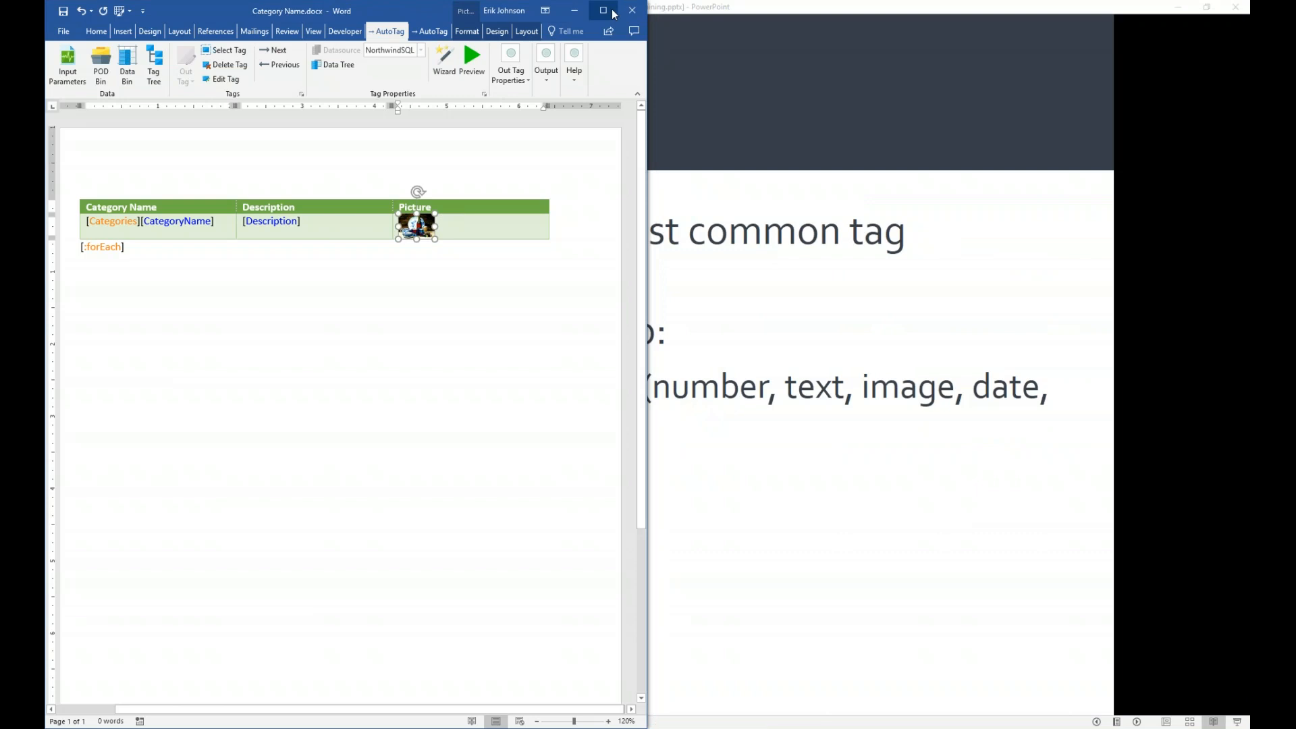
click(603, 10)
Step: Type 'Add XML table to view:' below the [:forEach] tag, followed by two empty lines
click(625, 292)
key(Return)
key(Return)
key(Return)
key(Return)
key(BackSpace)
key(BackSpace)
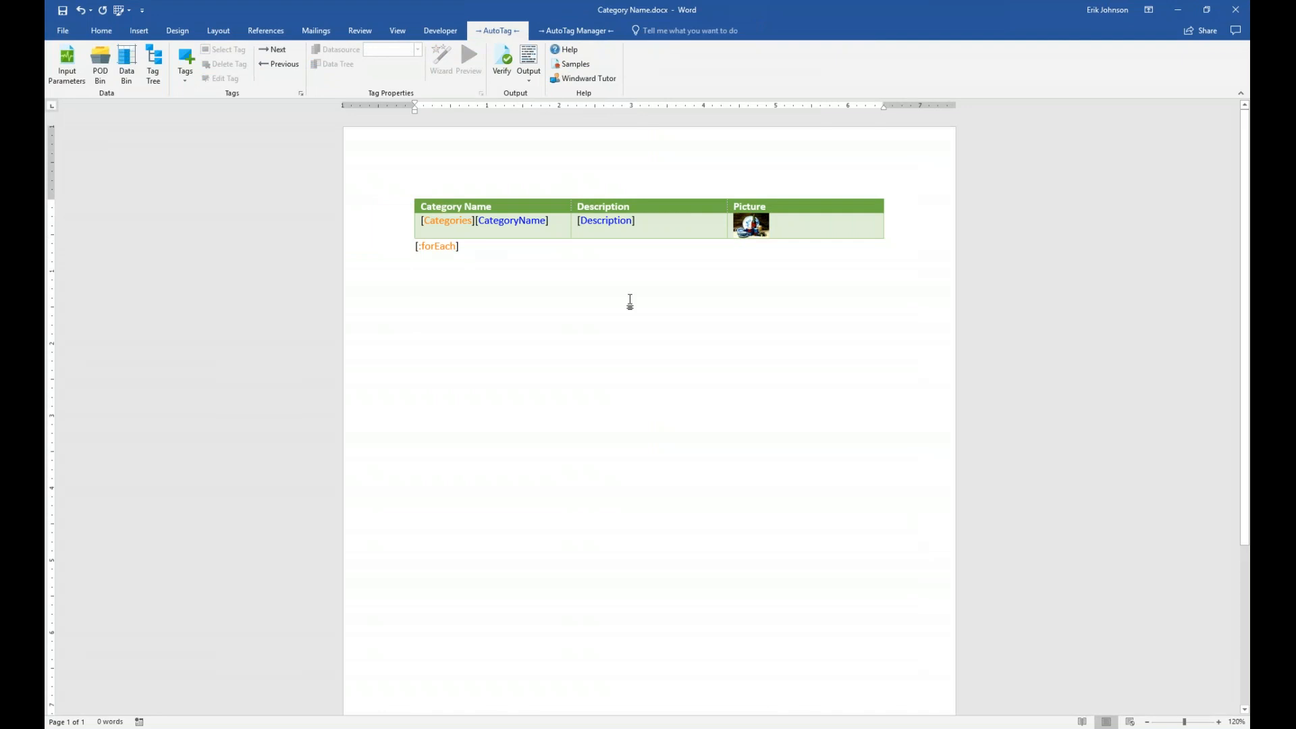
text(Add )
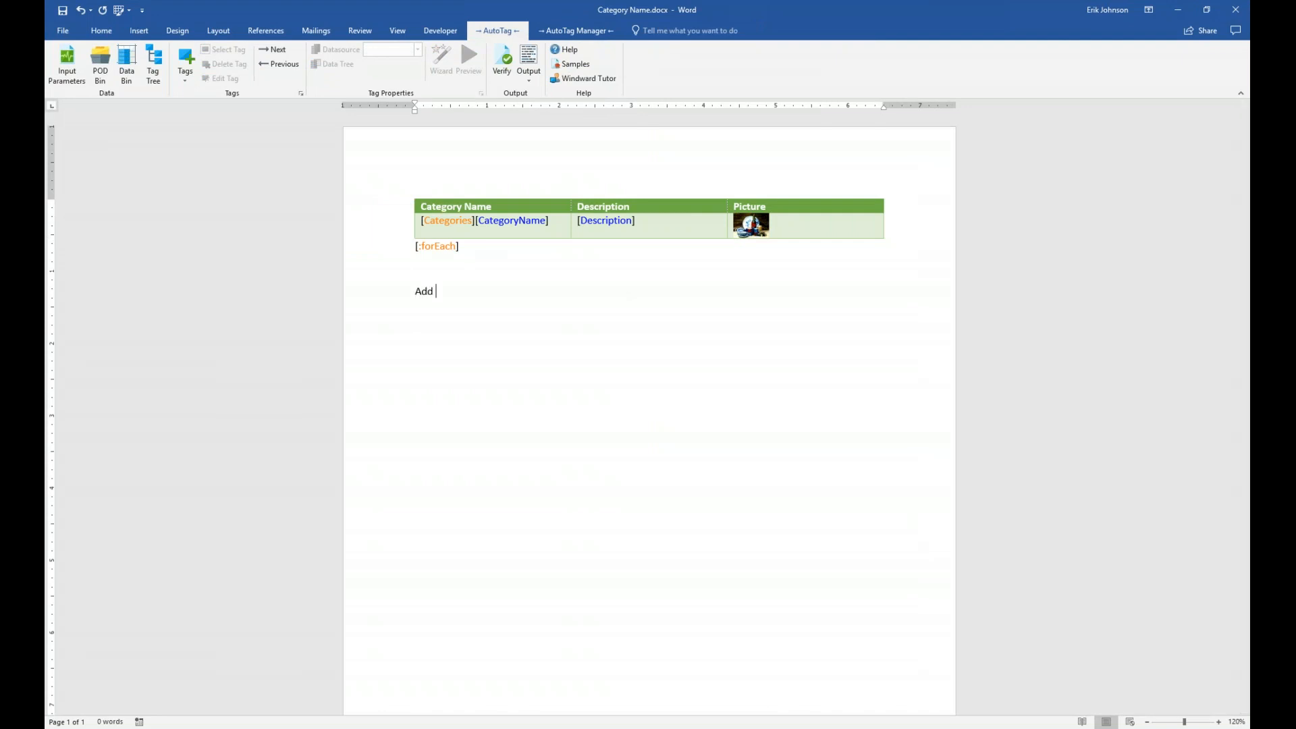
text(XML table to view:)
key(Return)
key(Return)
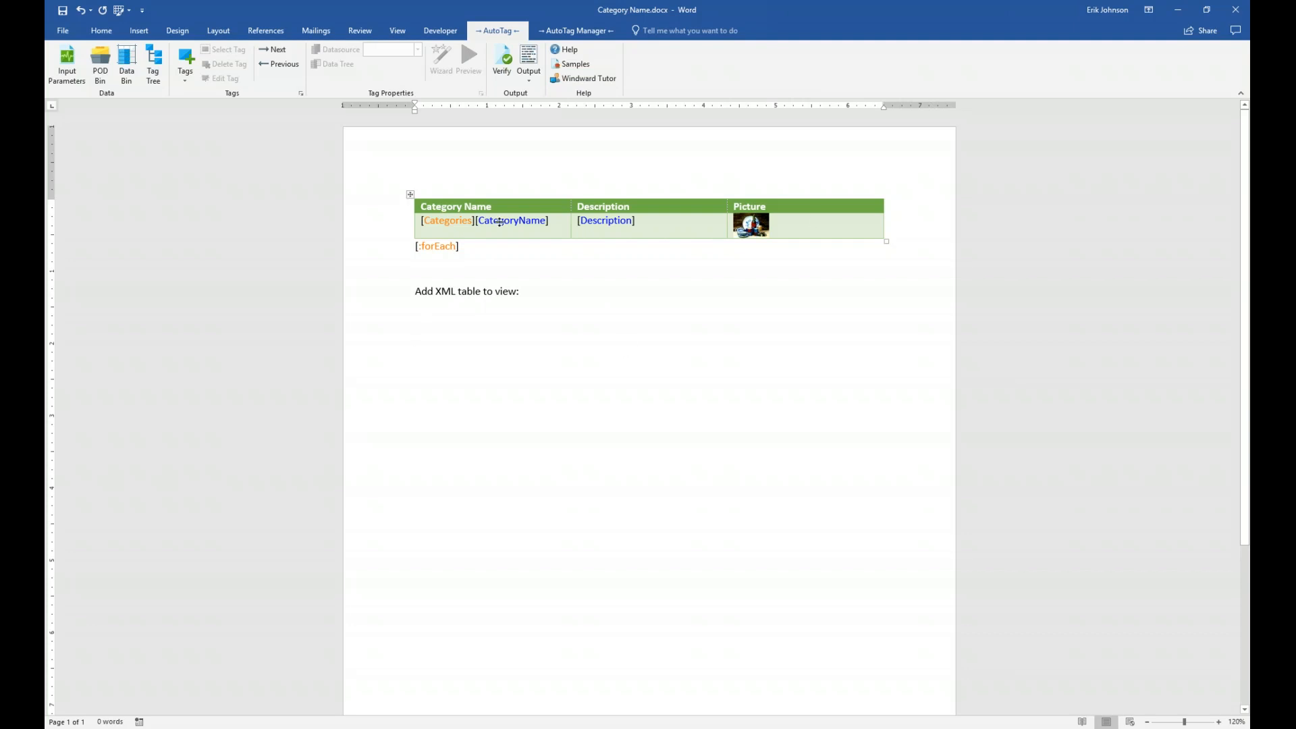
click(426, 316)
click(601, 34)
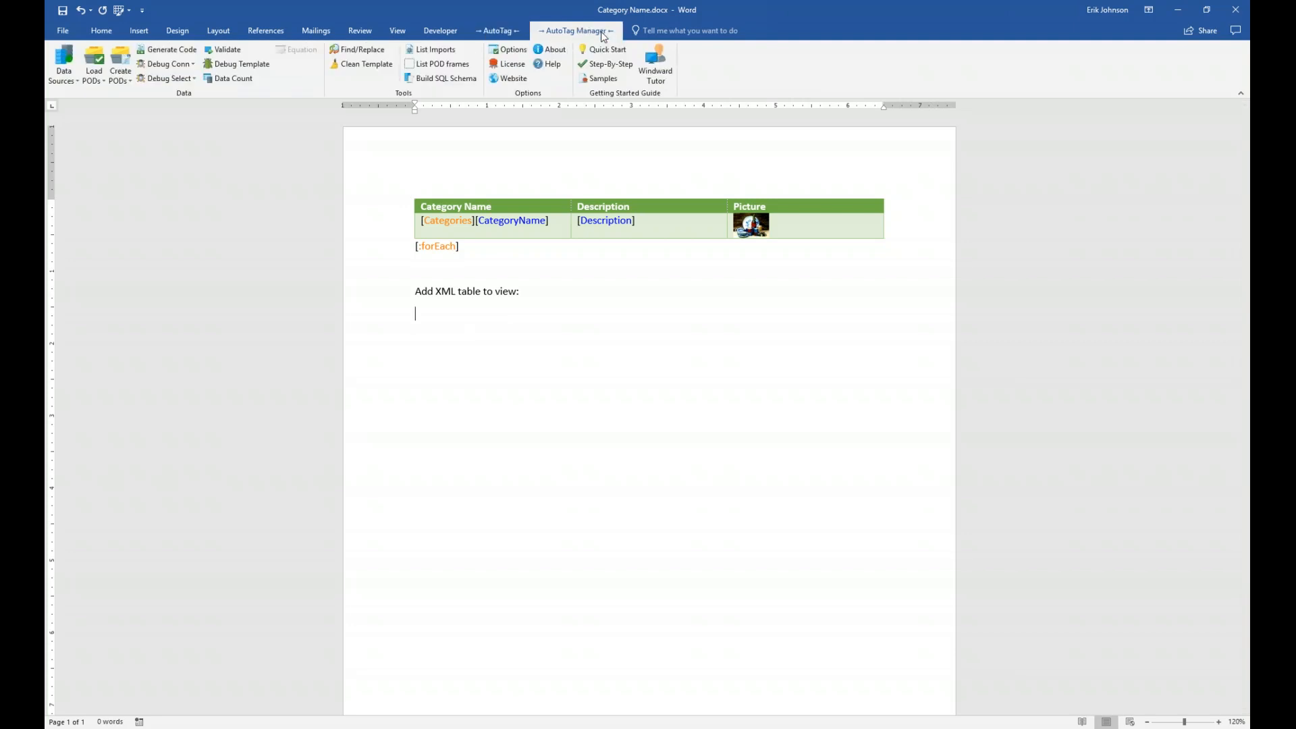
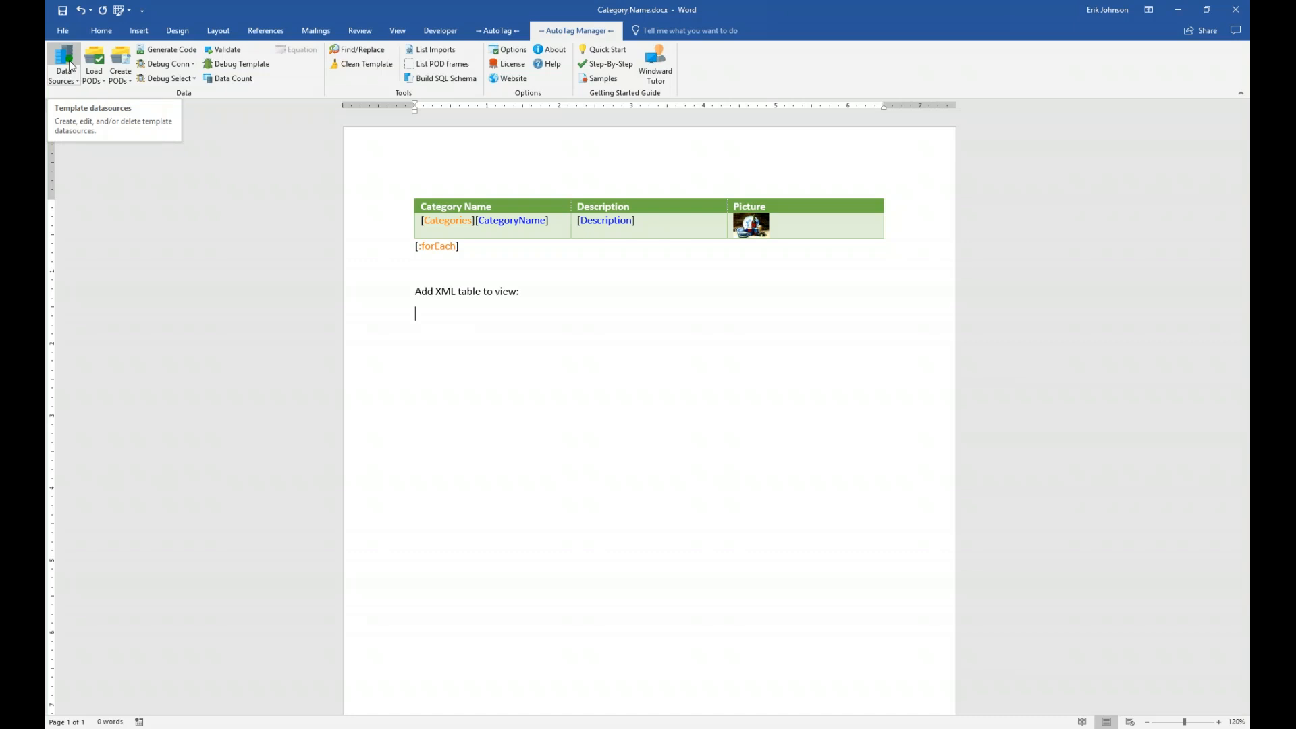
Step: In the AutoTag Connection Editor, add a new XML (XPath 2.0) connection nicknamed NorthwindXML
click(70, 65)
drag(564, 177, 521, 187)
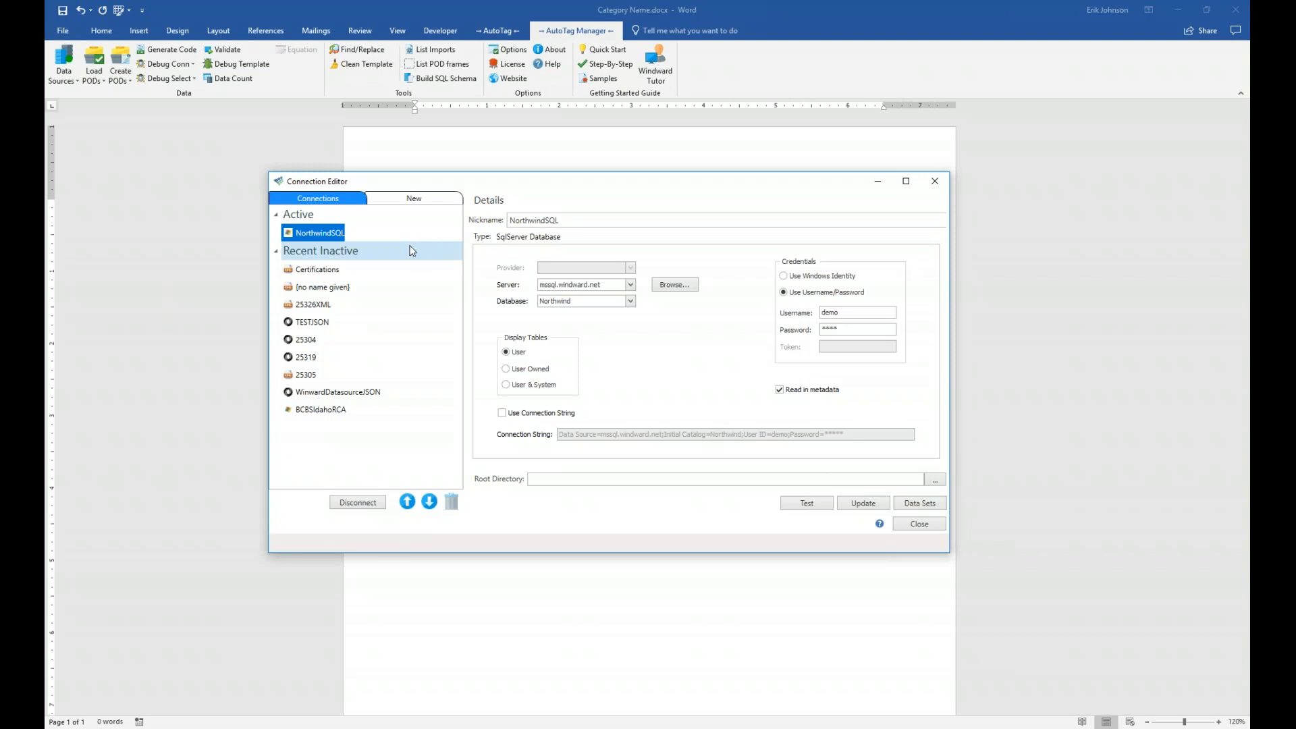
click(437, 204)
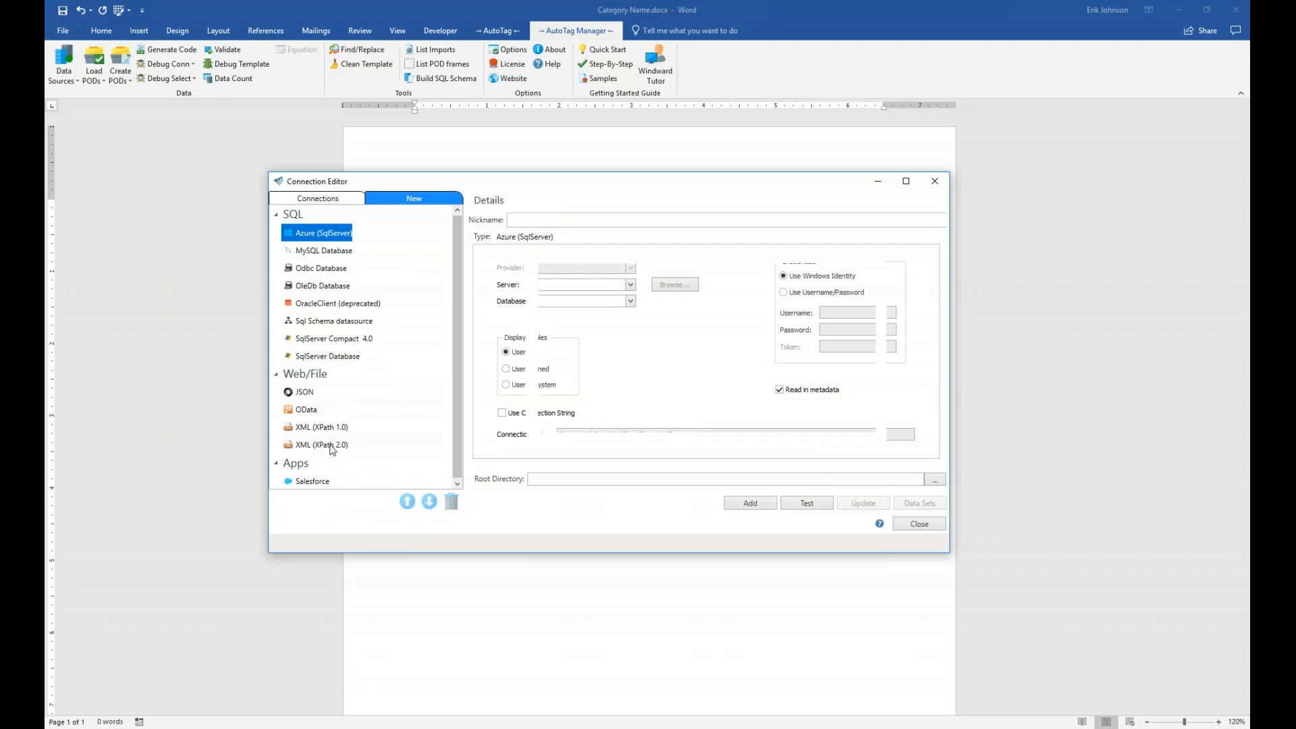
click(323, 445)
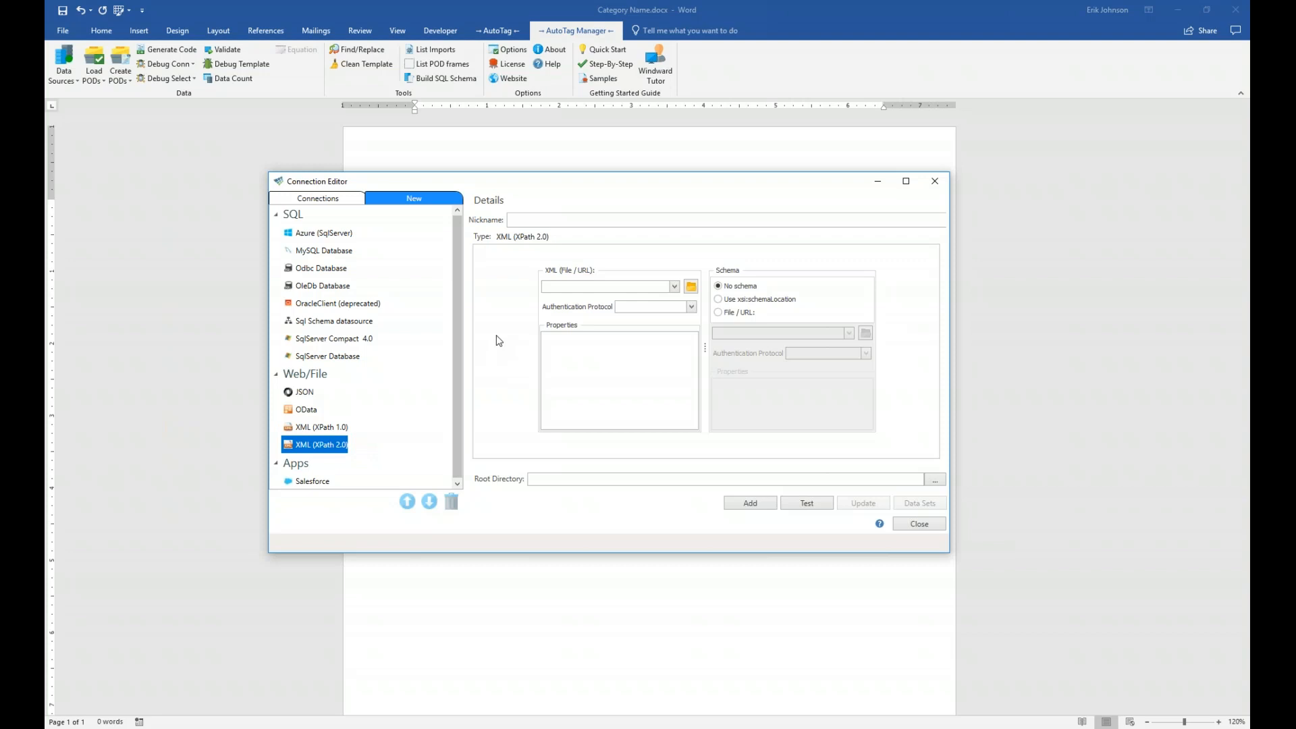
click(533, 220)
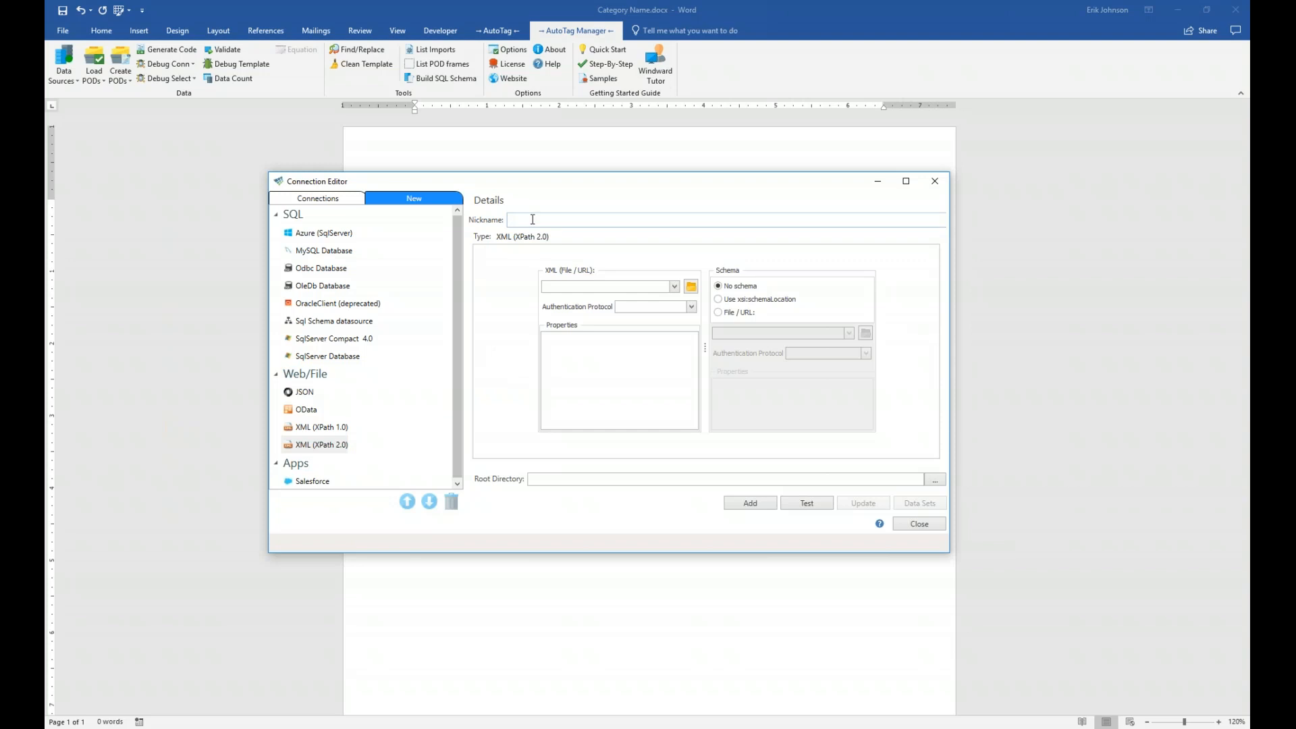
text(NorthwindXML)
Step: Browse for the XML data file and open the Documents\AutoTag folder
click(691, 287)
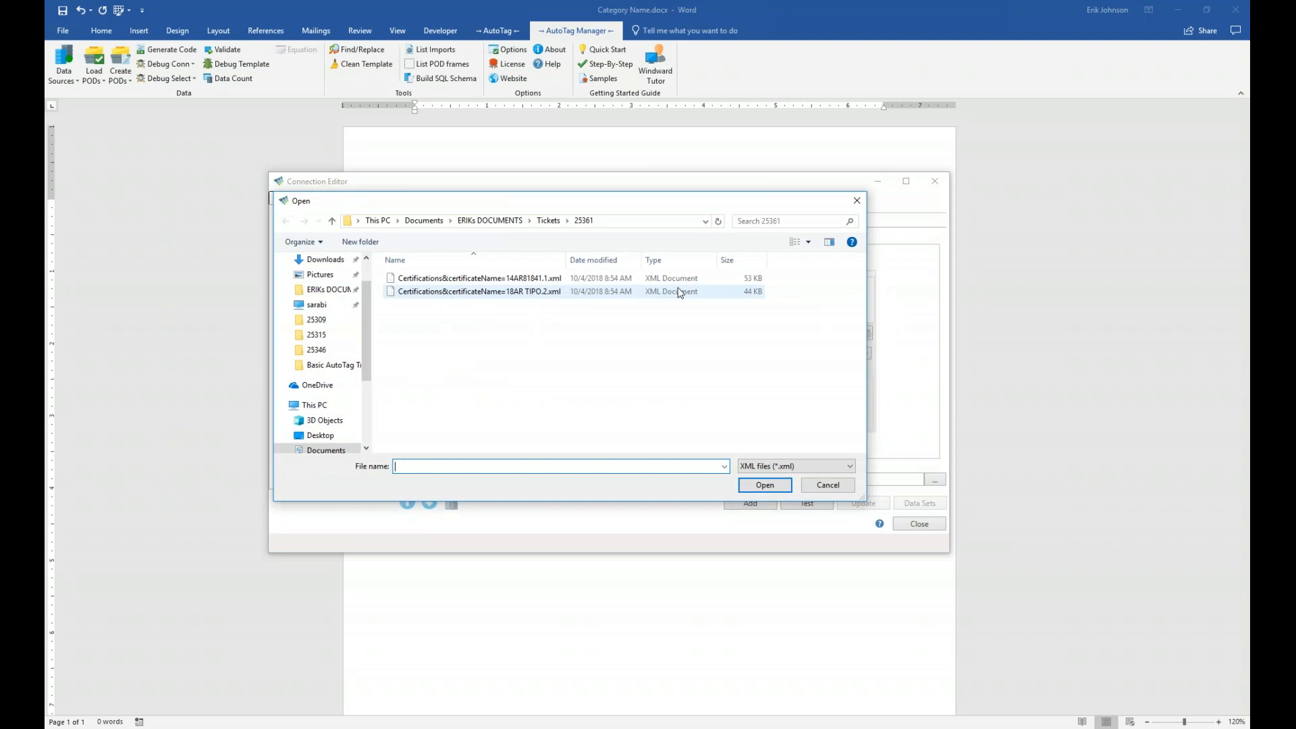
scroll(324, 297, up, 2)
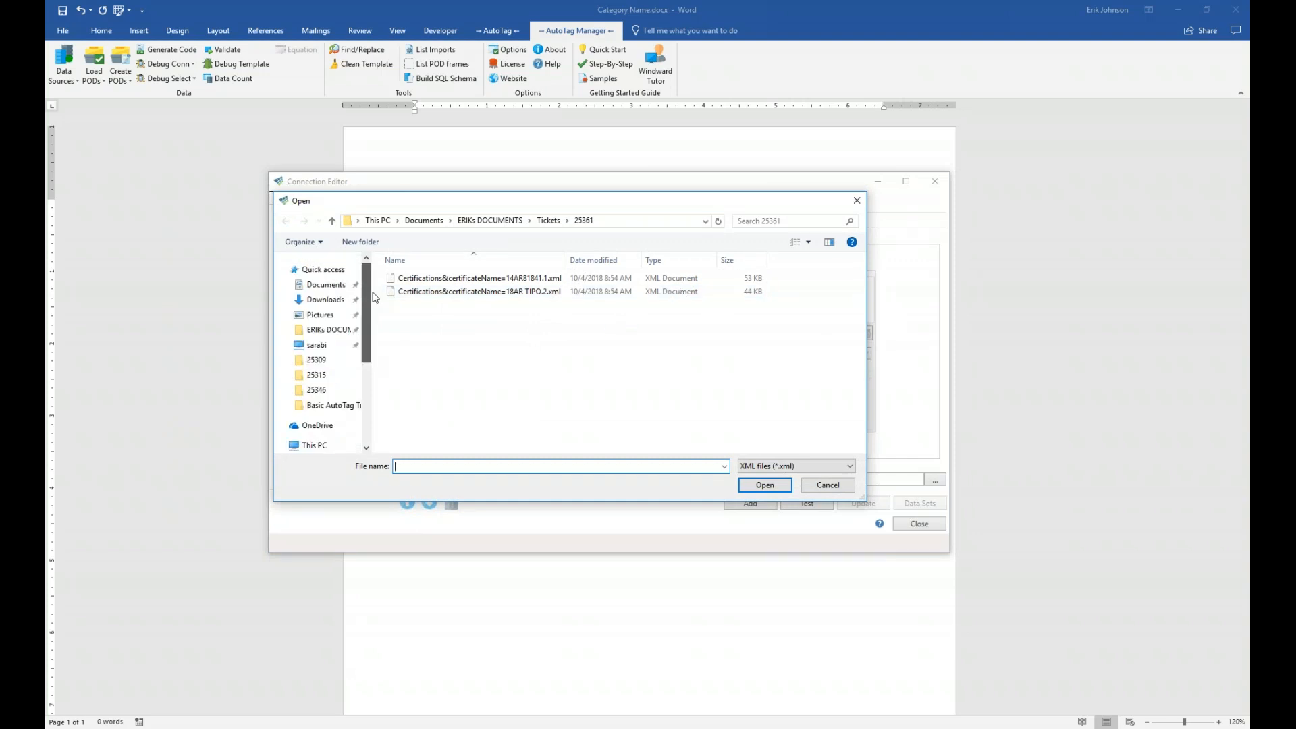
click(327, 285)
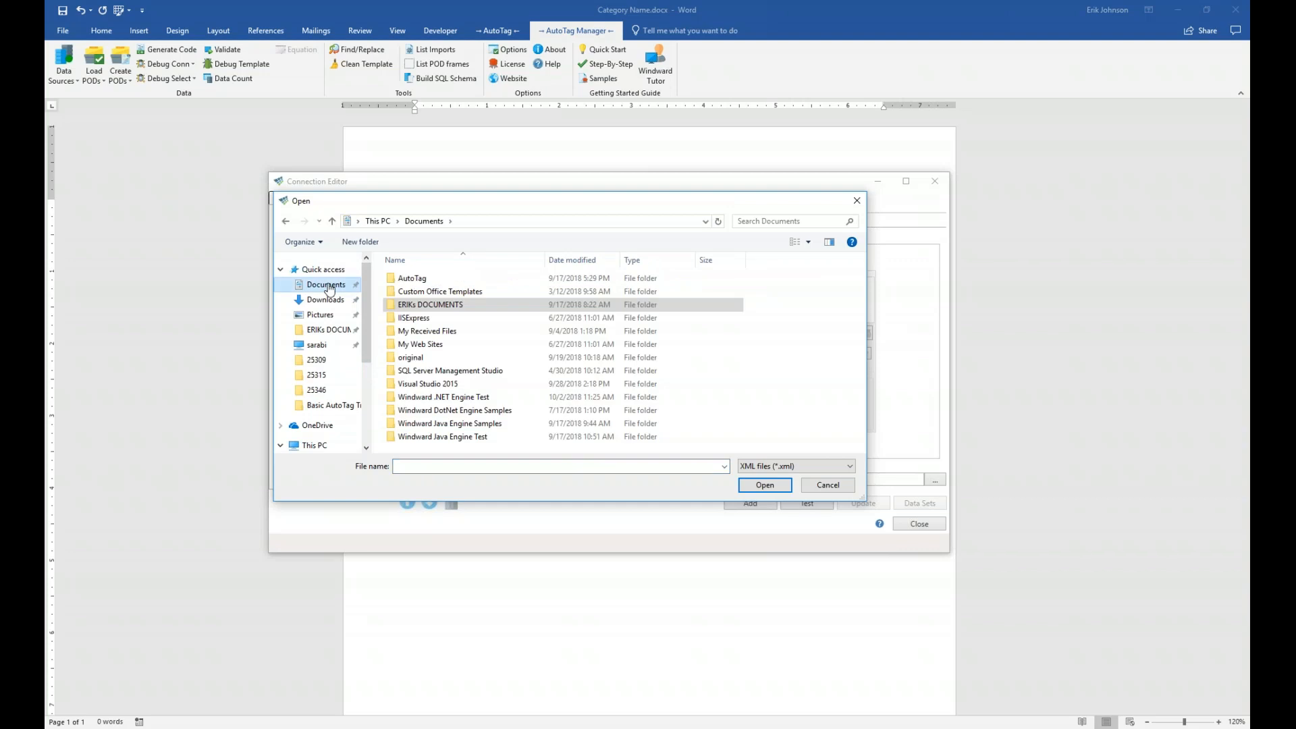
double_click(410, 284)
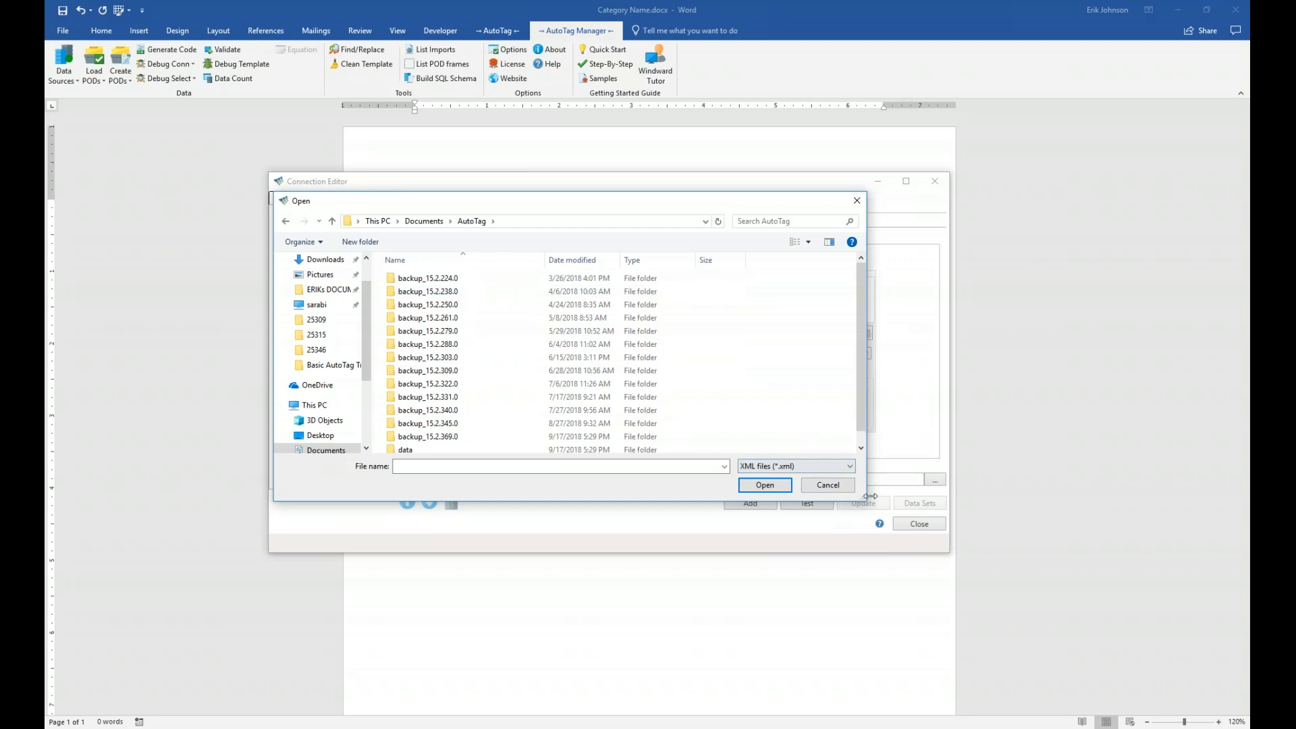
Step: Enlarge the Open dialog and go into the AutoTag templates folder
drag(866, 500, 889, 575)
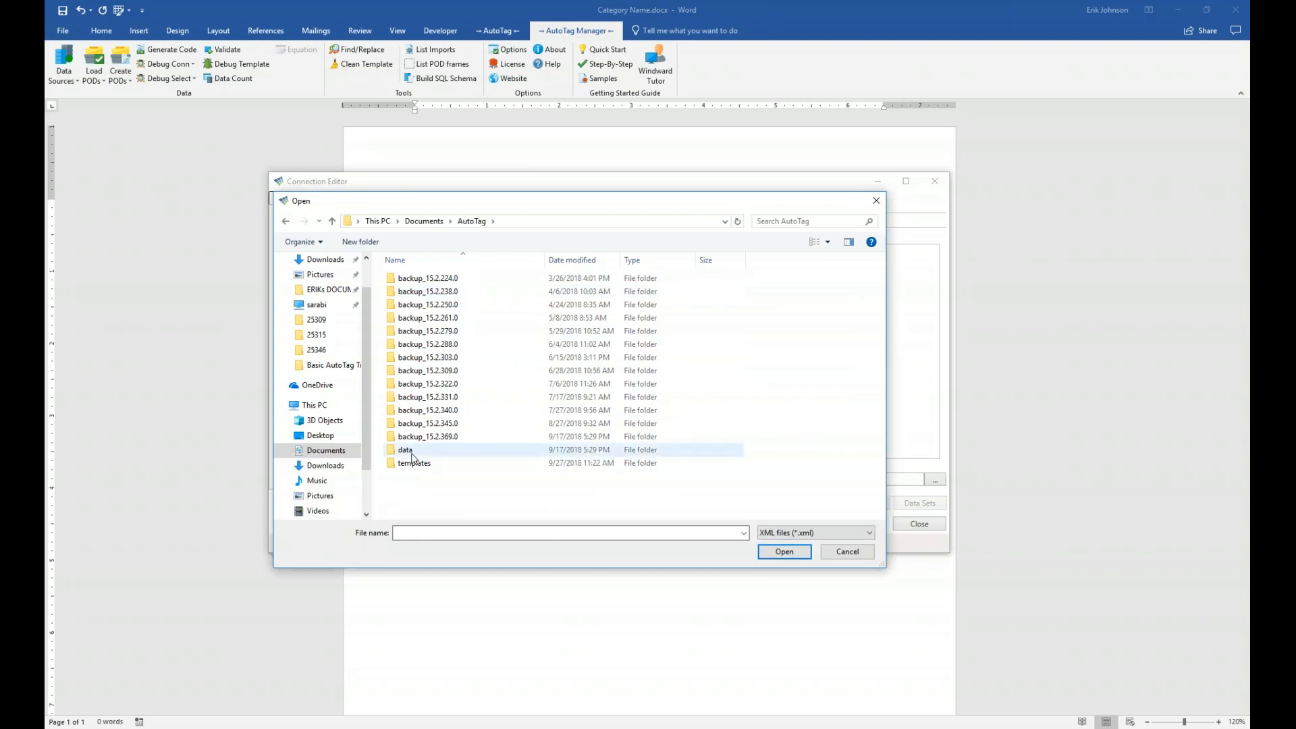
click(406, 452)
click(412, 466)
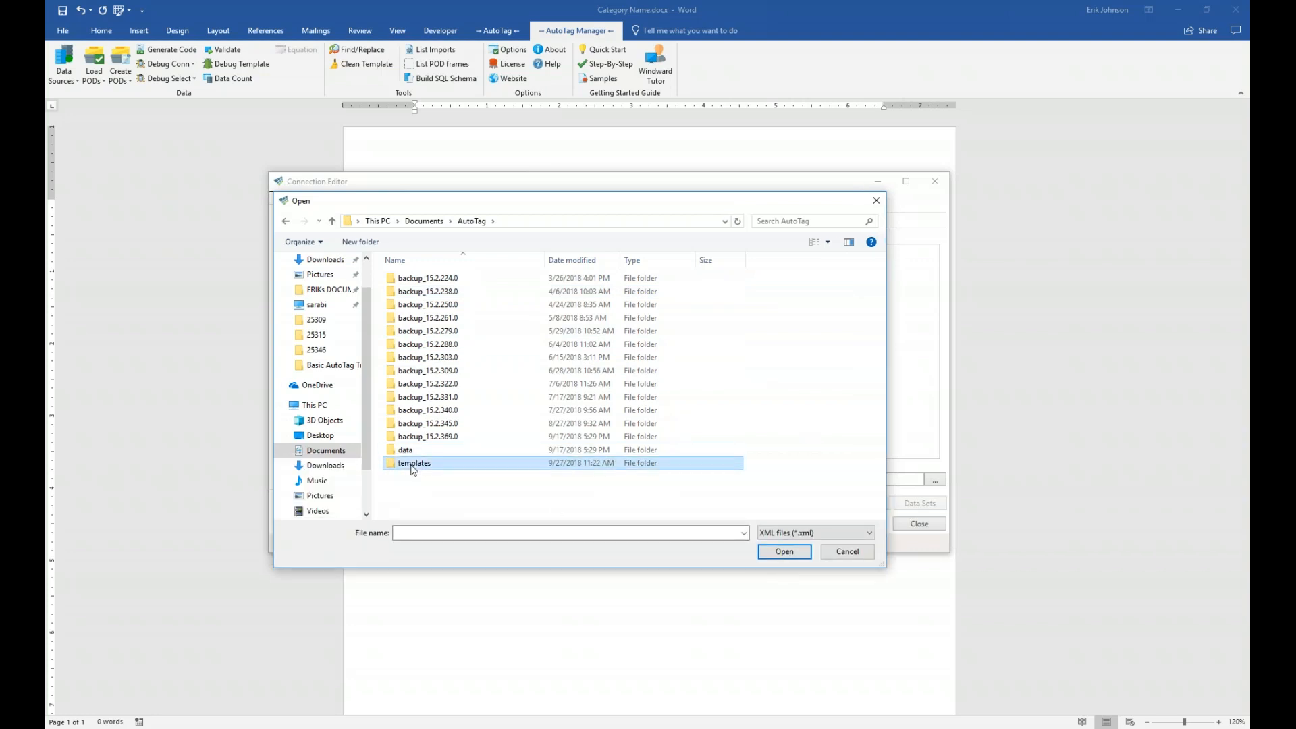
click(441, 439)
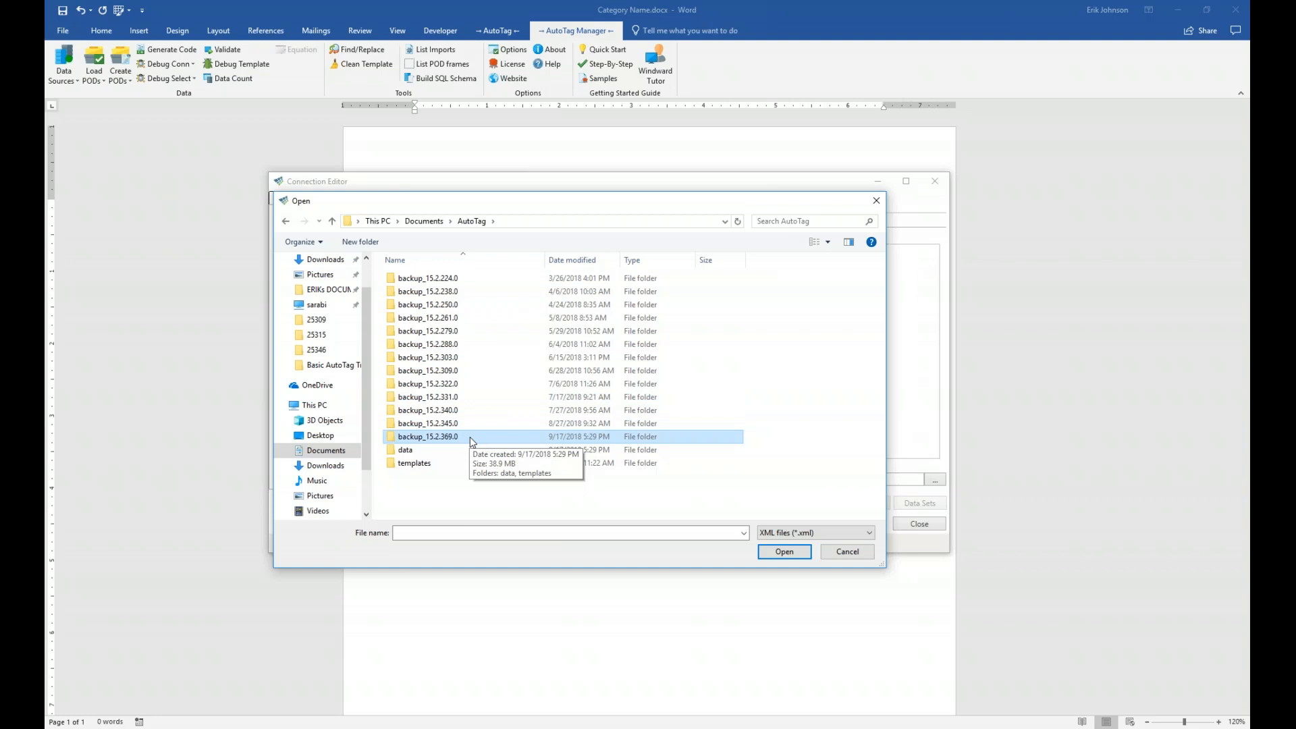
click(424, 465)
click(425, 452)
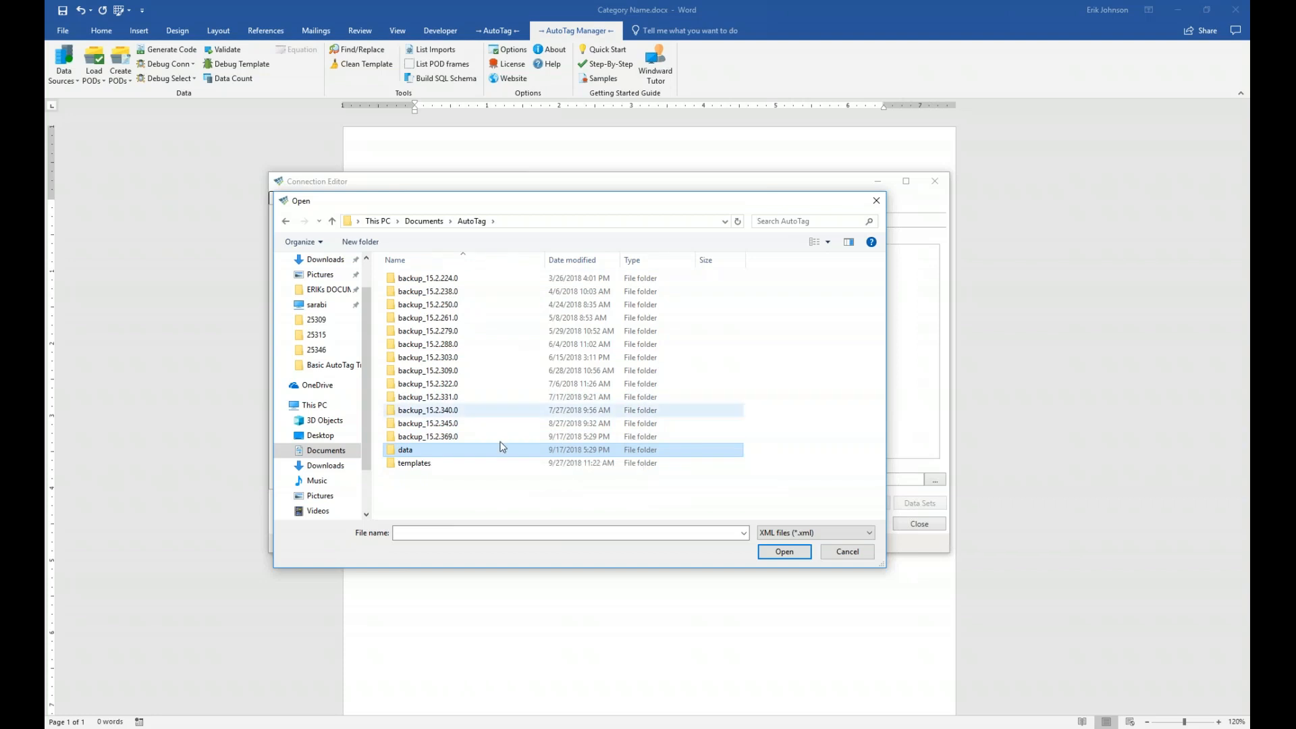
double_click(403, 466)
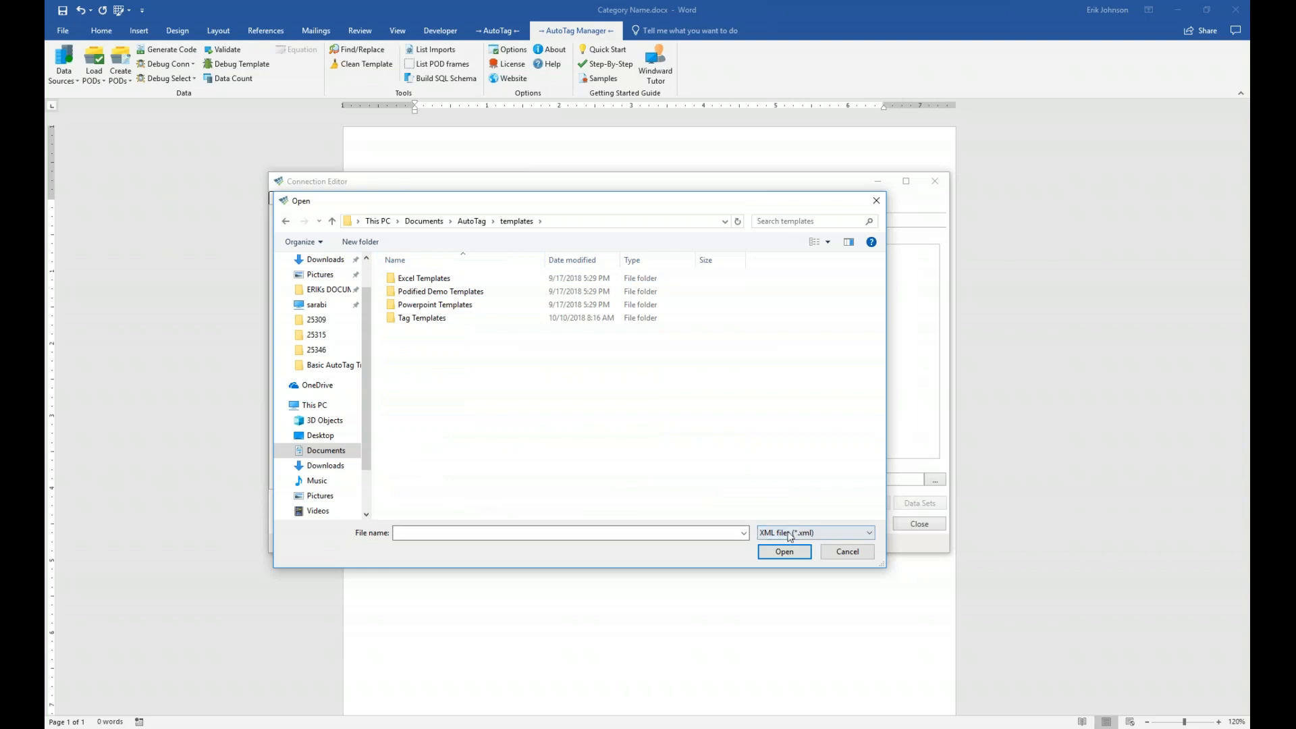
Step: Show All files (*.*) and scroll through the templates folder's subfolders and documents
click(871, 535)
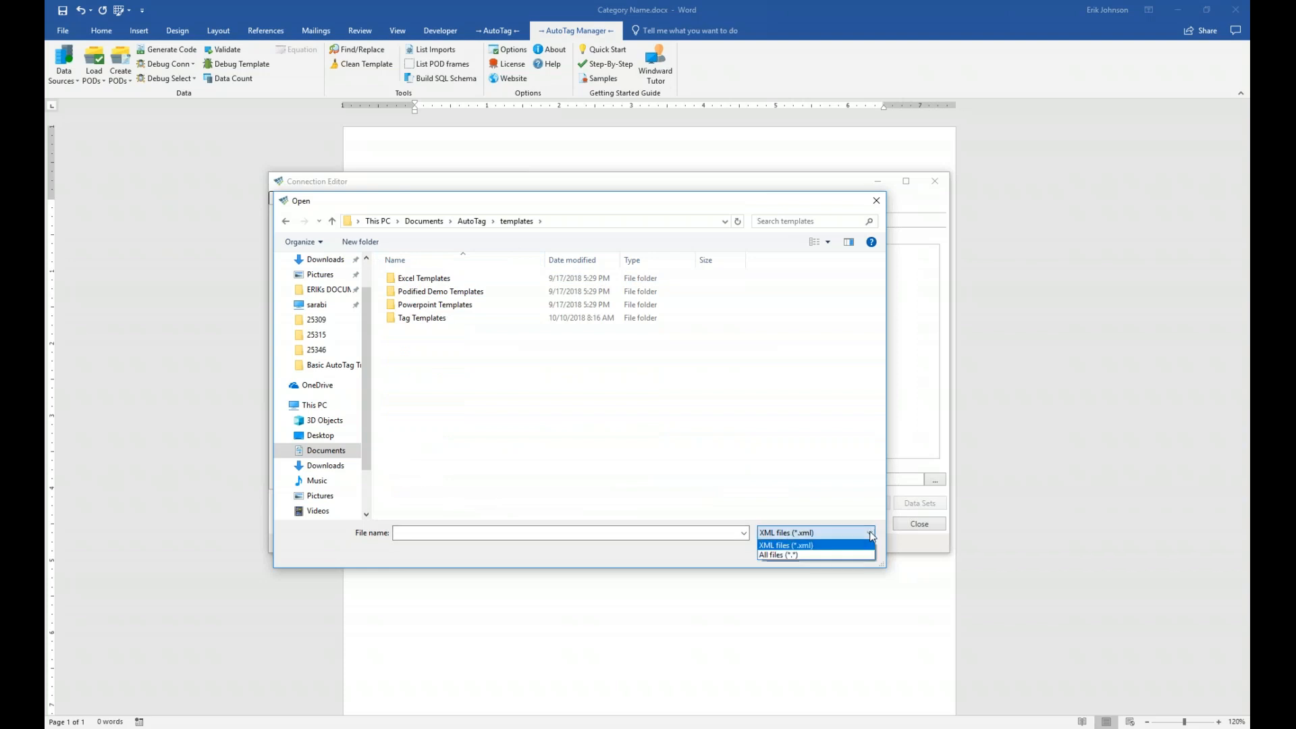
click(843, 555)
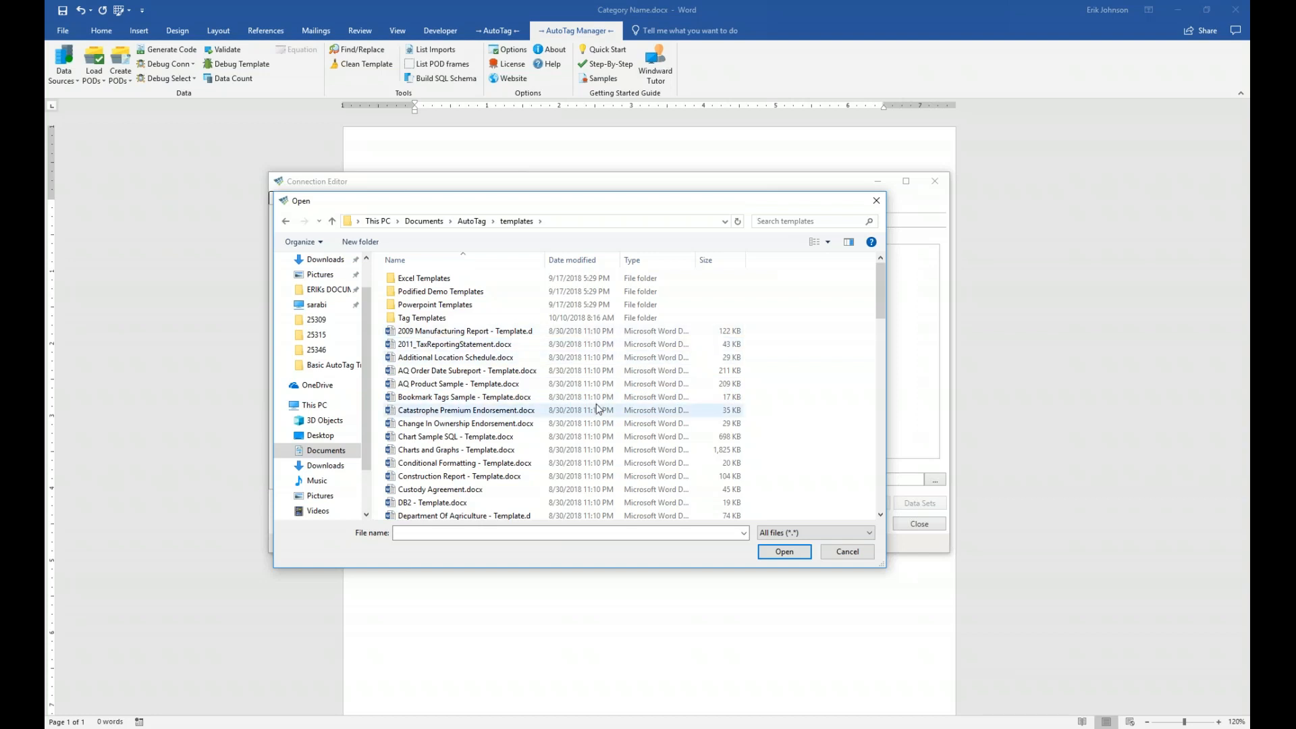
scroll(685, 392, down, 2)
scroll(685, 391, down, 2)
scroll(685, 391, down, 4)
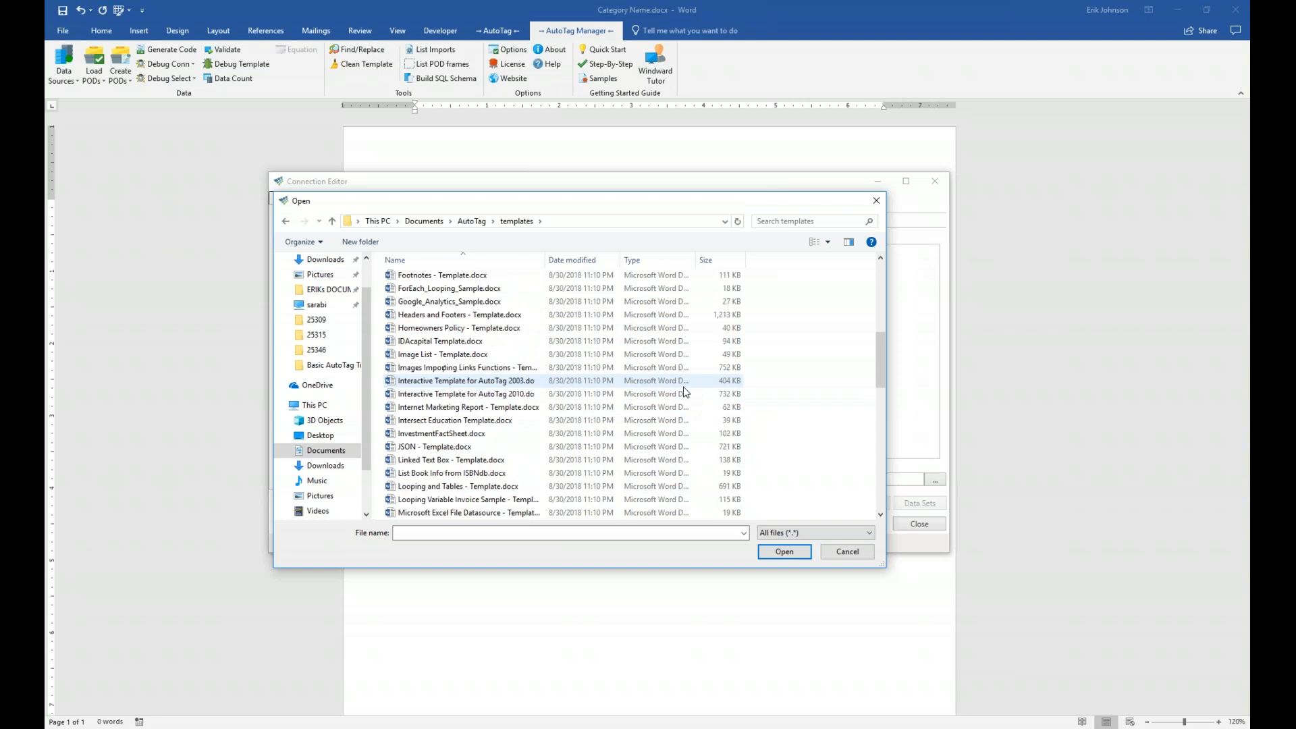
scroll(685, 391, down, 8)
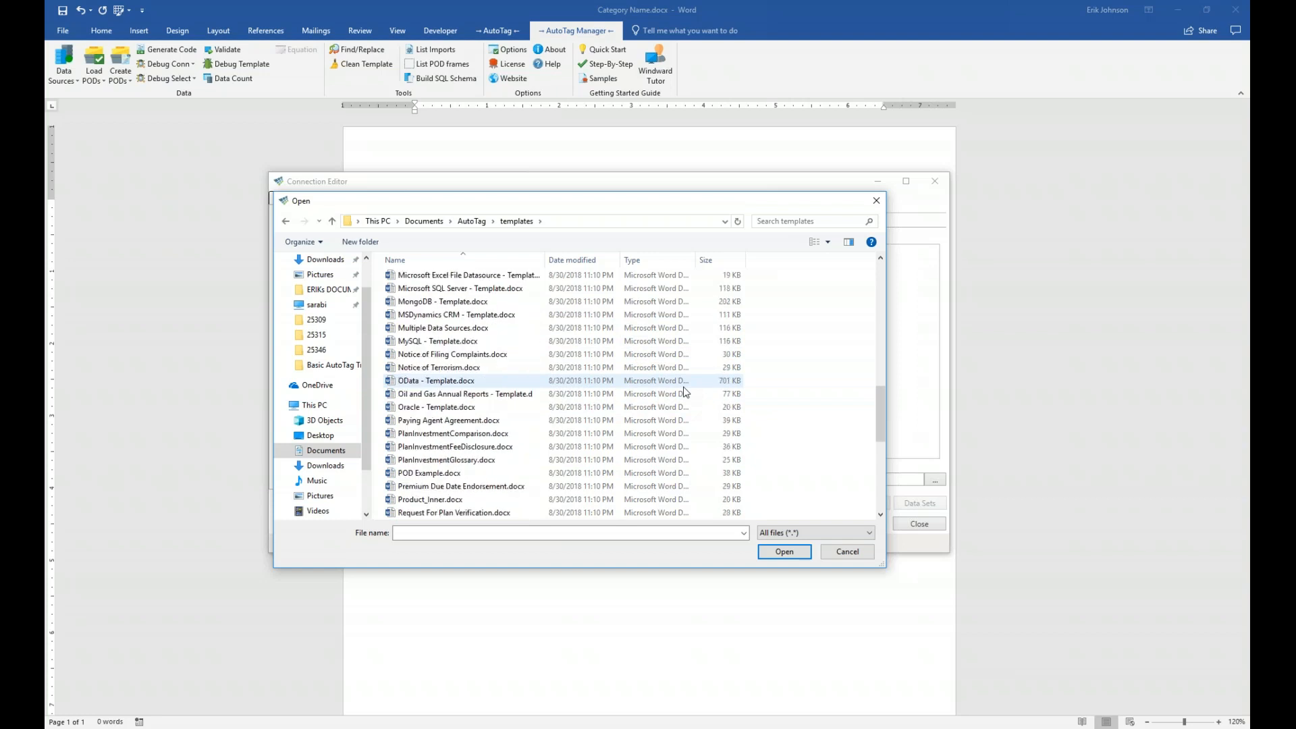
scroll(685, 391, down, 2)
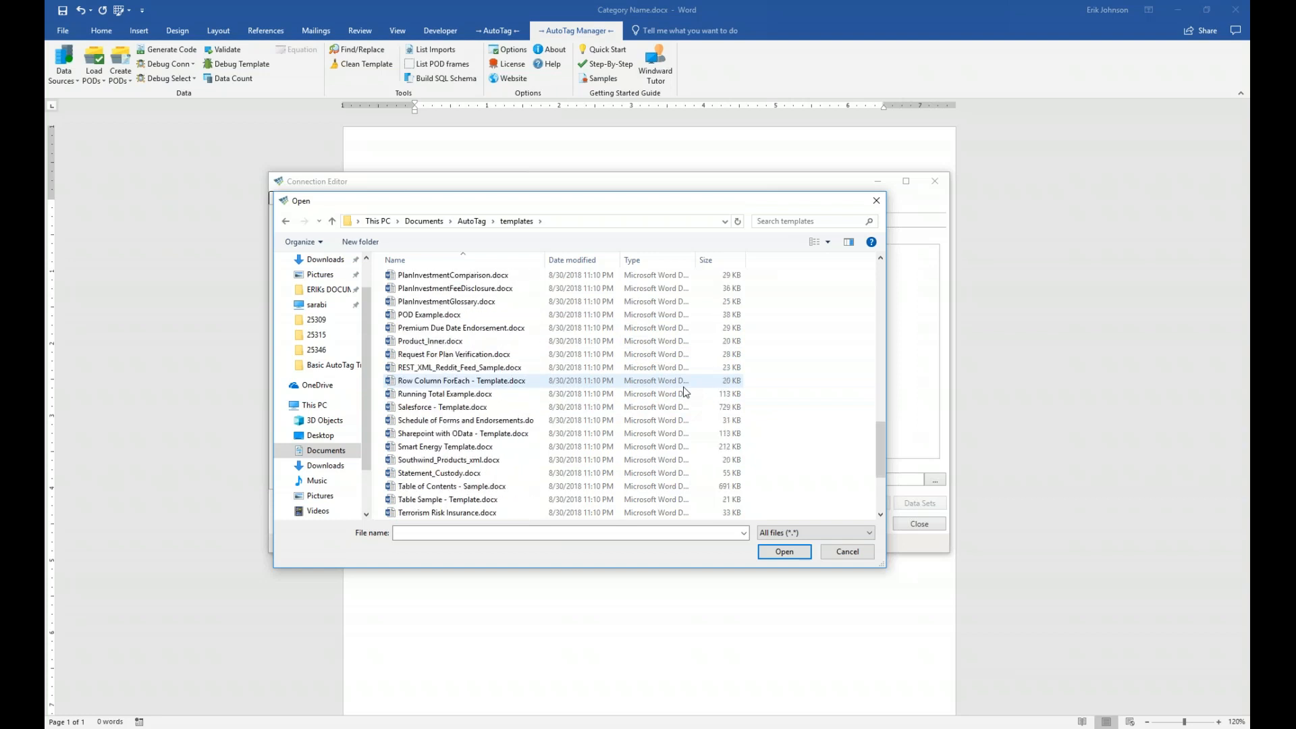
scroll(685, 391, down, 2)
scroll(686, 392, down, 2)
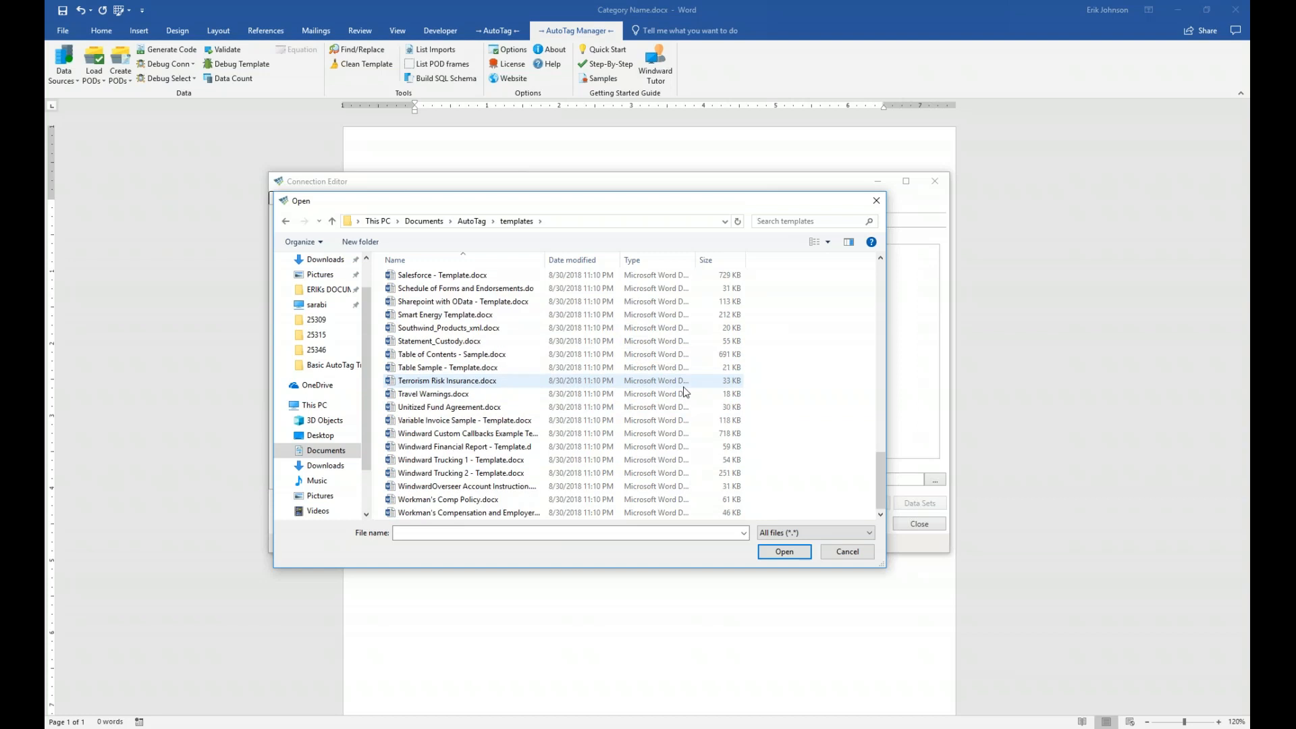
scroll(685, 391, up, 2)
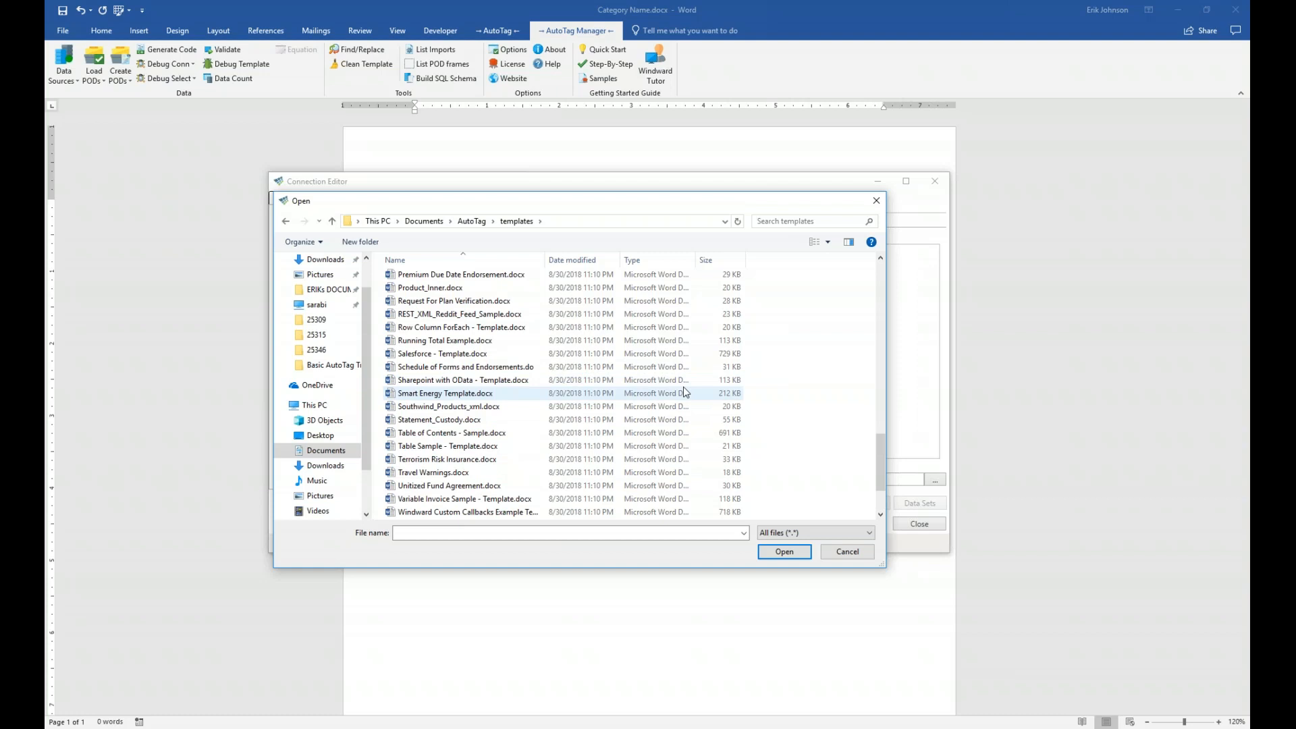
scroll(516, 403, up, 14)
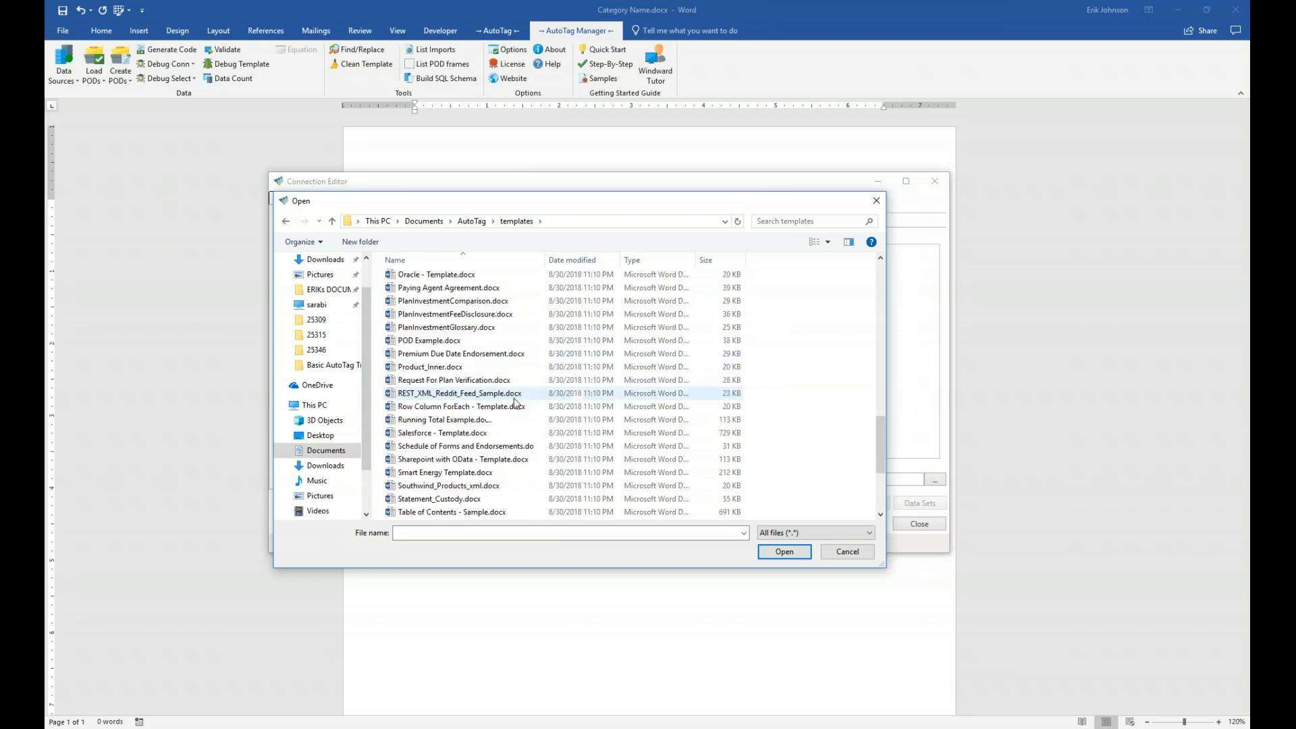
scroll(516, 403, up, 5)
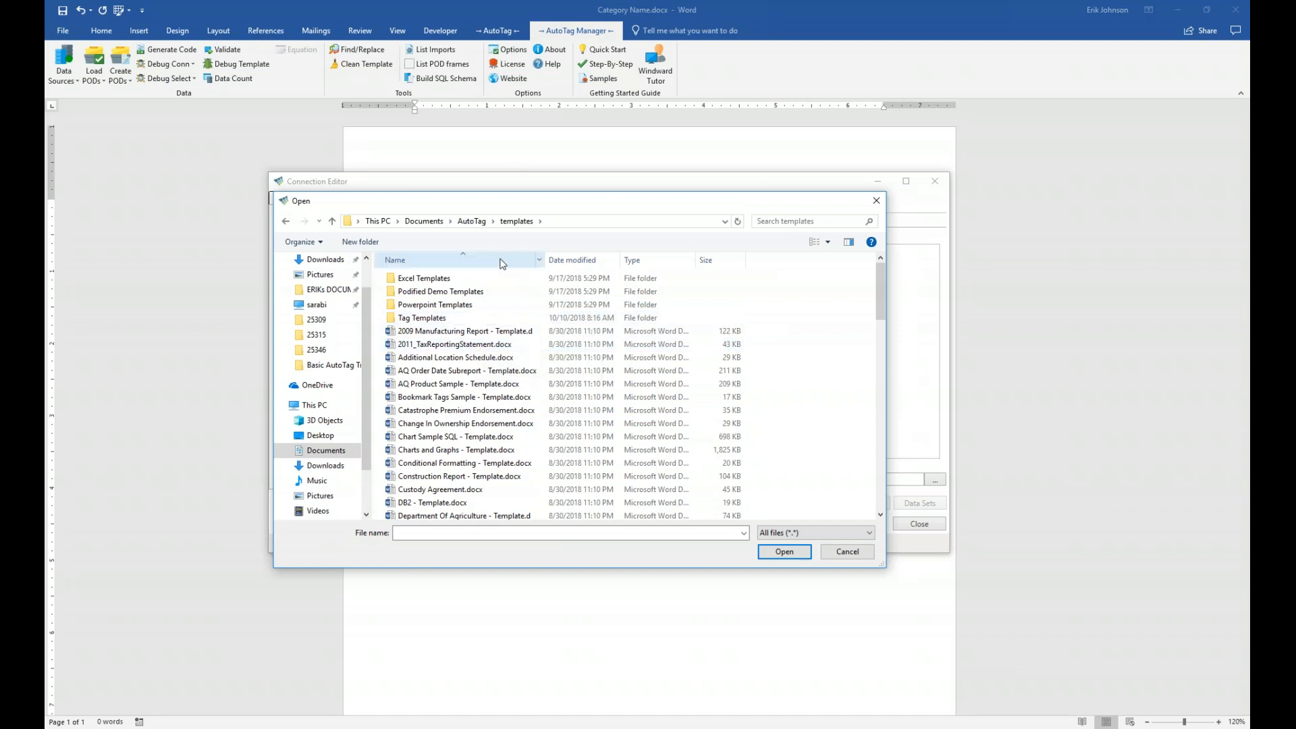
Step: From the AutoTag data folder, filtered to XML files, load Northwind - Data.xml into the connection
click(472, 221)
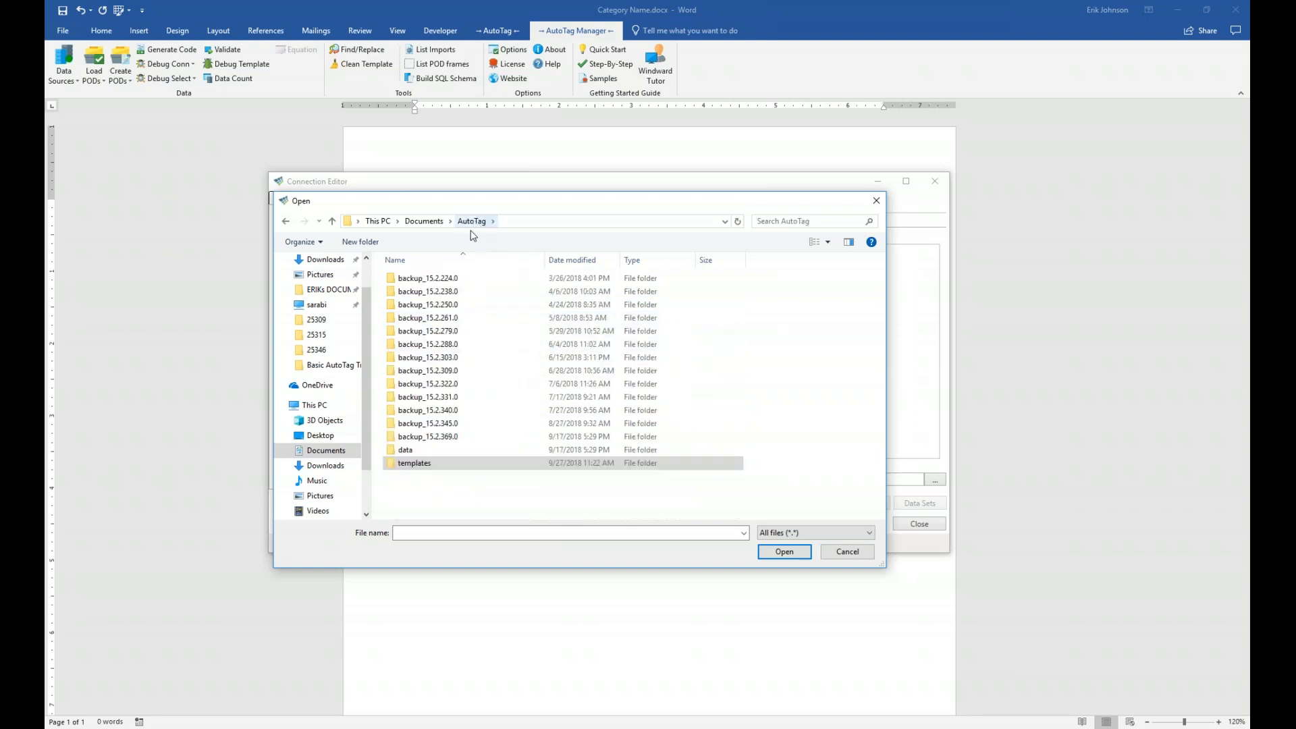
double_click(407, 450)
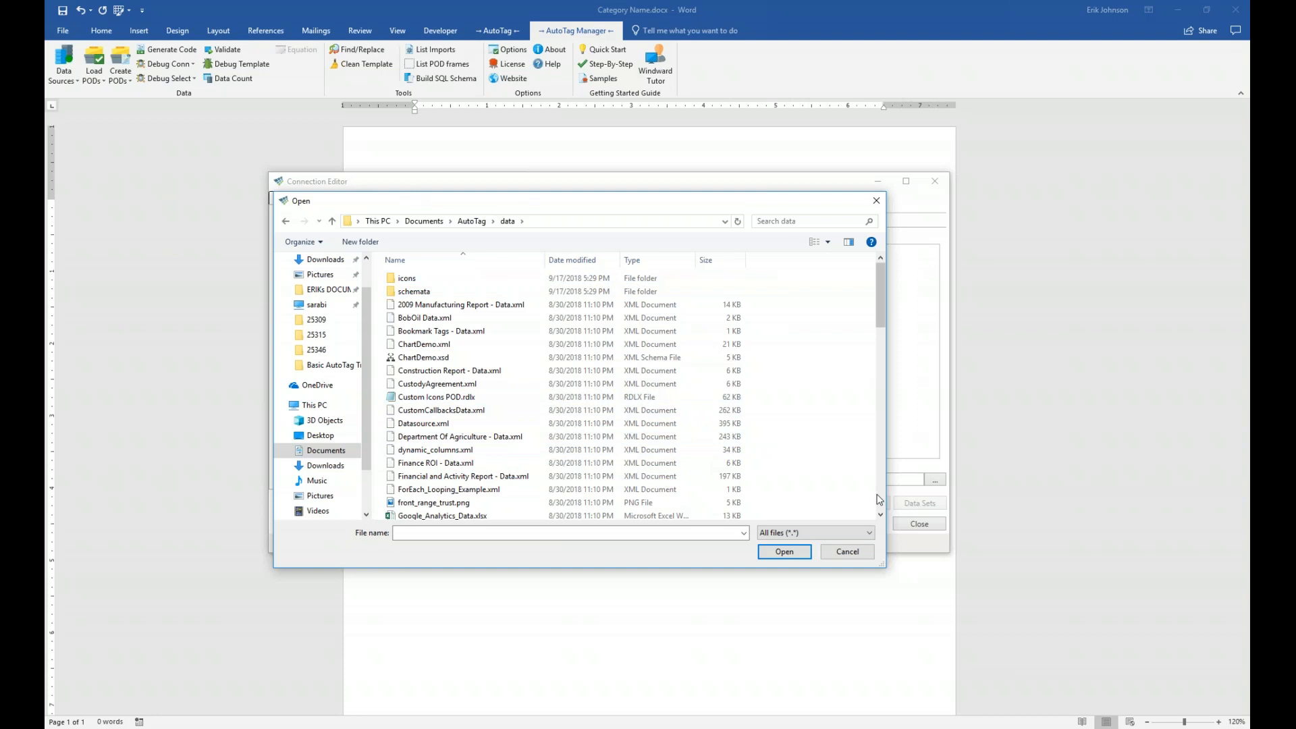
click(870, 534)
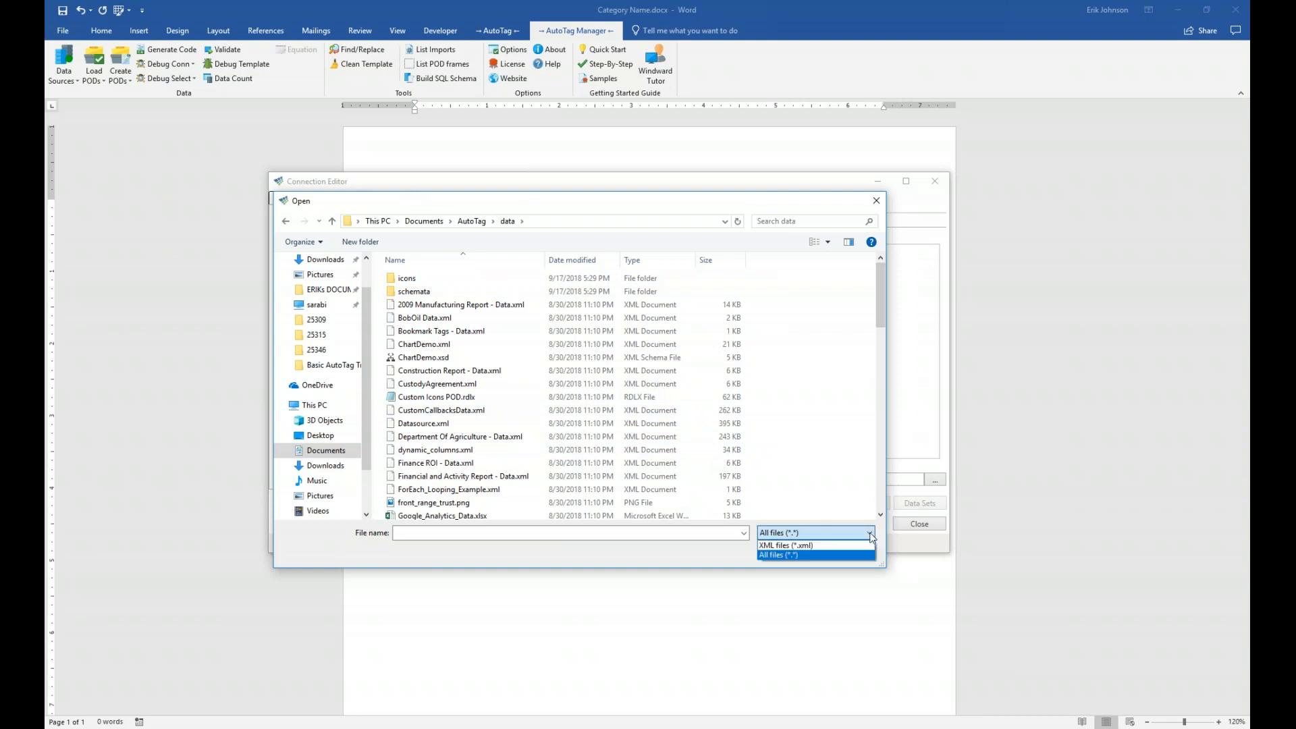
click(836, 547)
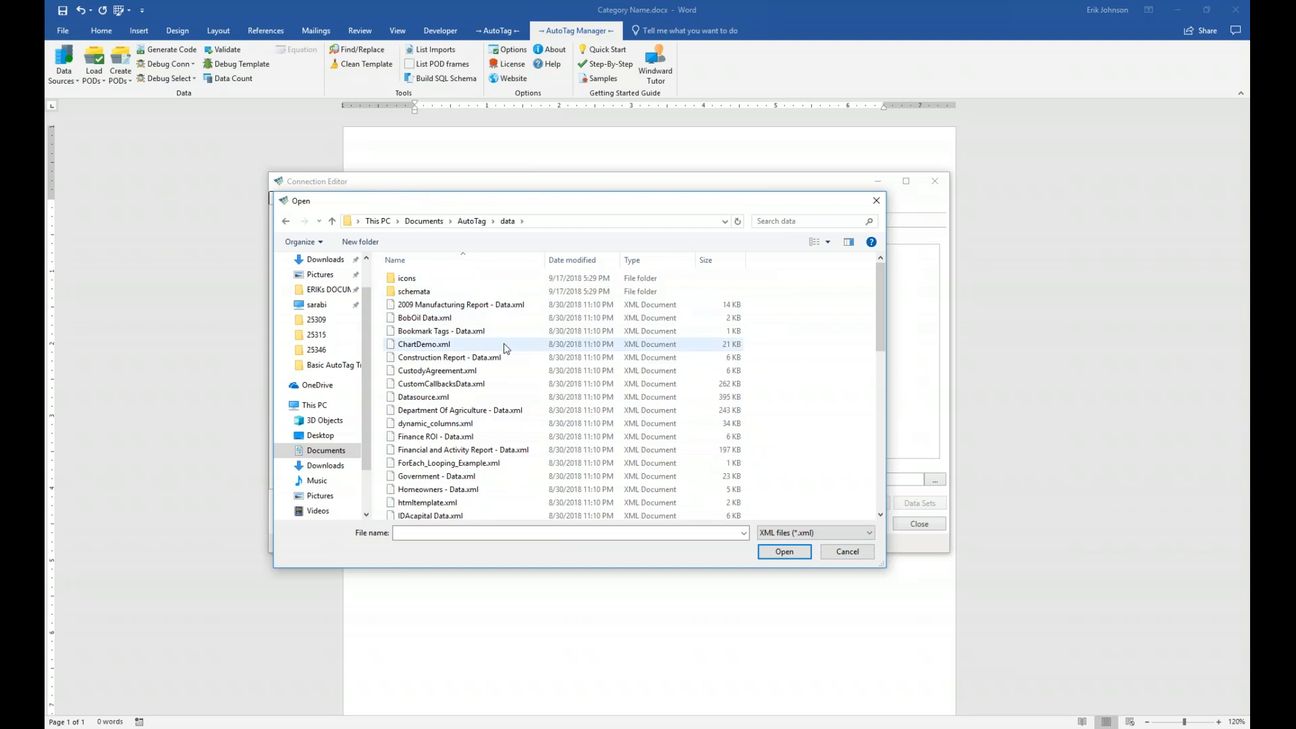
scroll(506, 348, down, 4)
scroll(503, 358, down, 2)
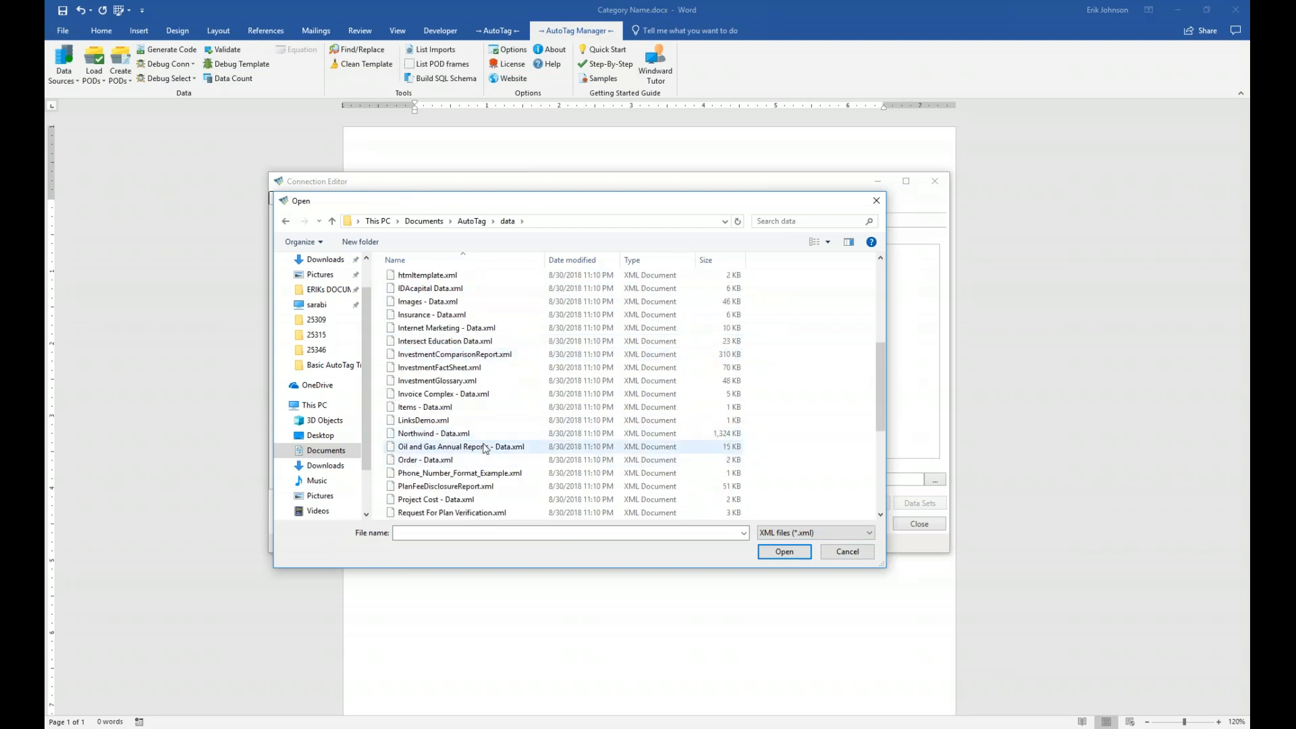
click(433, 435)
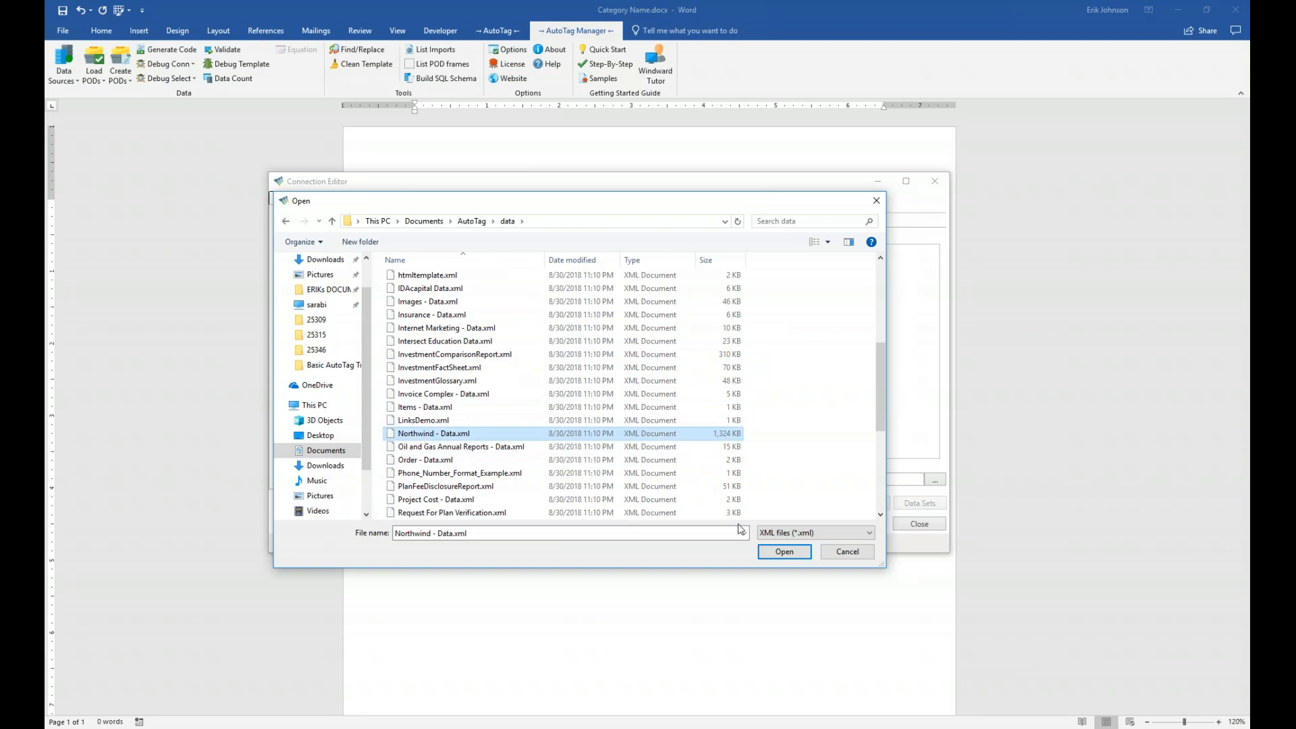
click(781, 553)
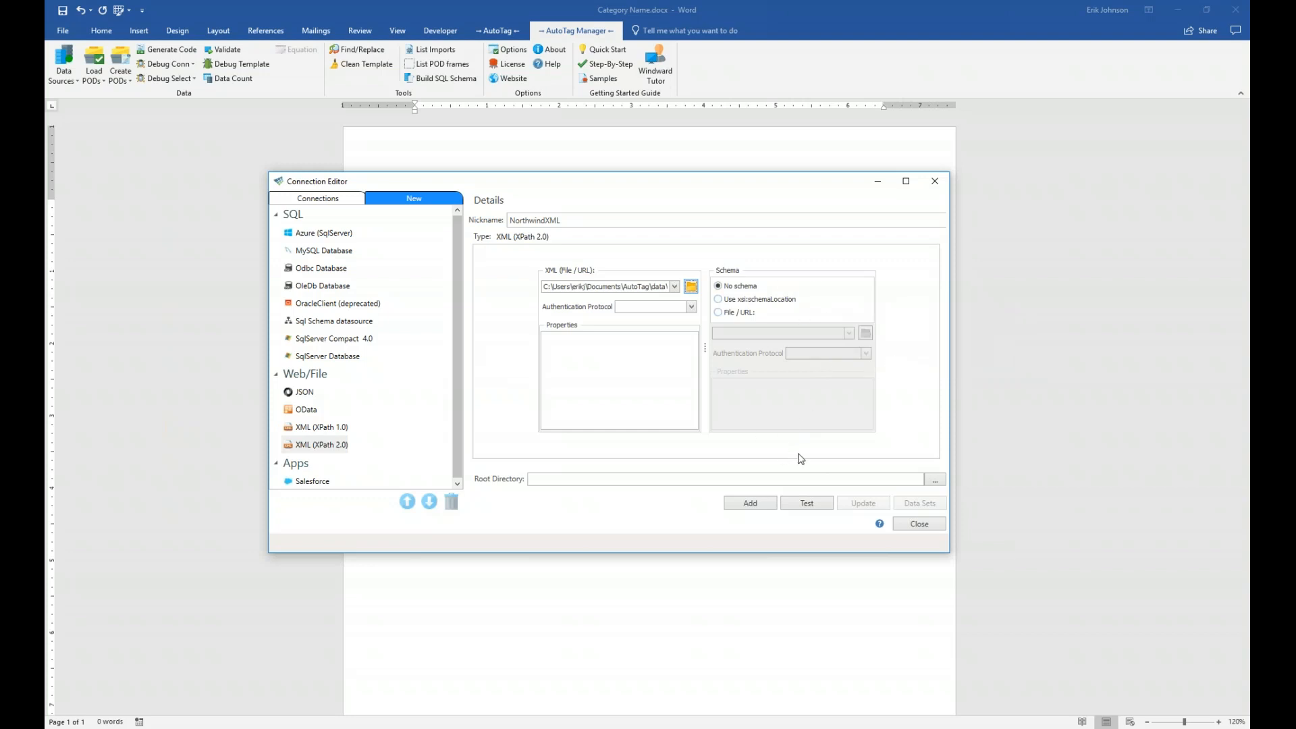
Step: Test and add NorthwindXML, compare it with NorthwindSQL, then close the Connection Editor
click(807, 503)
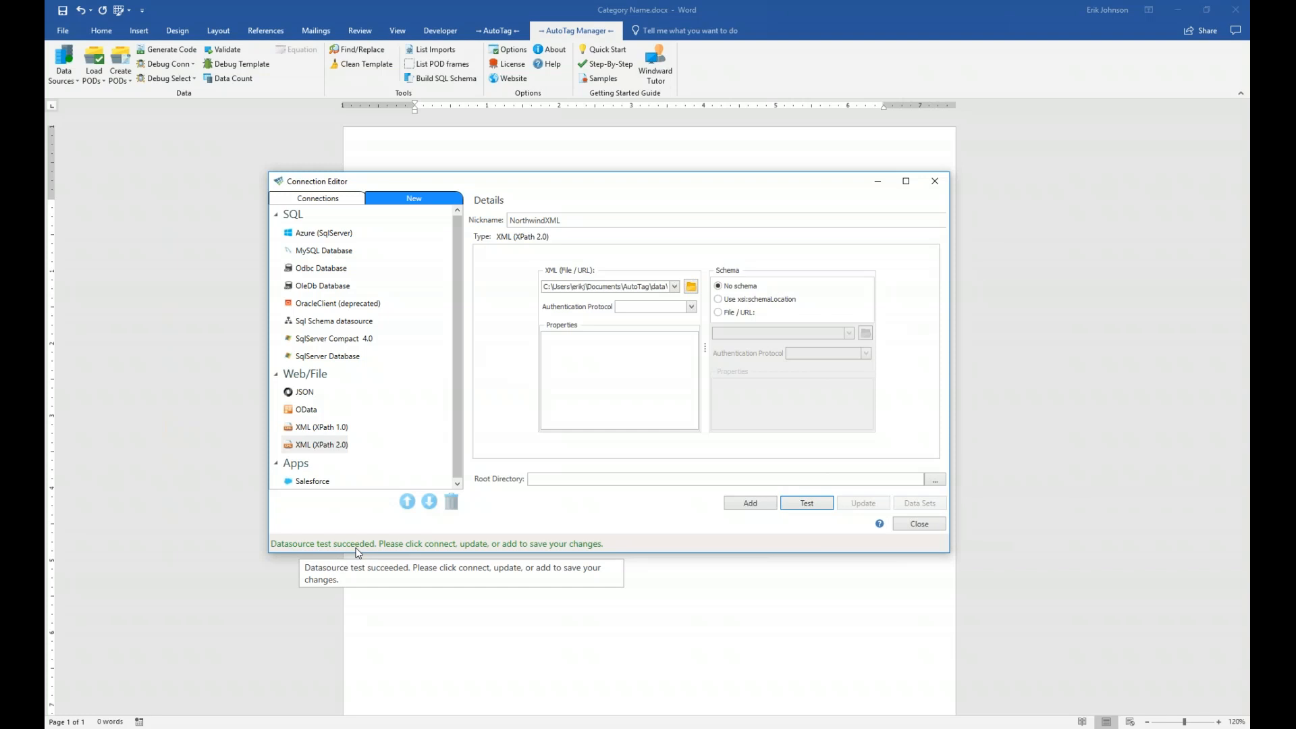
click(751, 503)
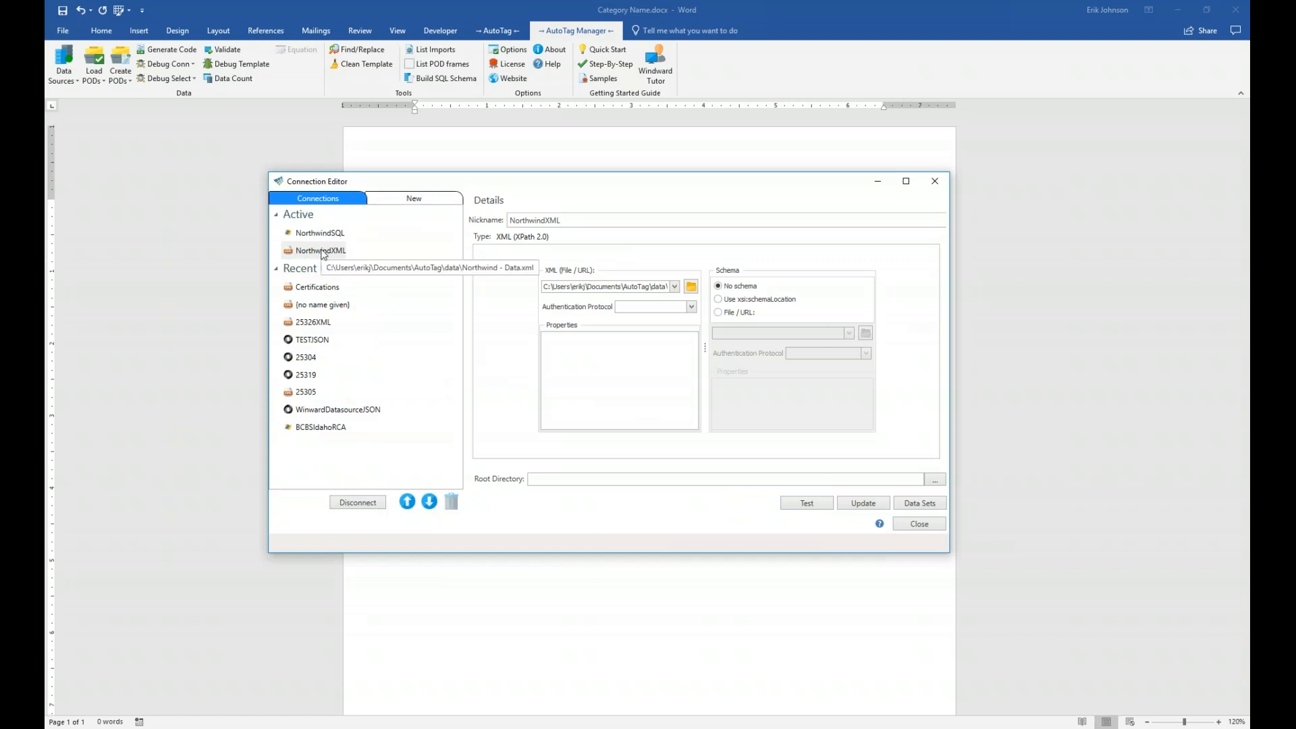
click(323, 253)
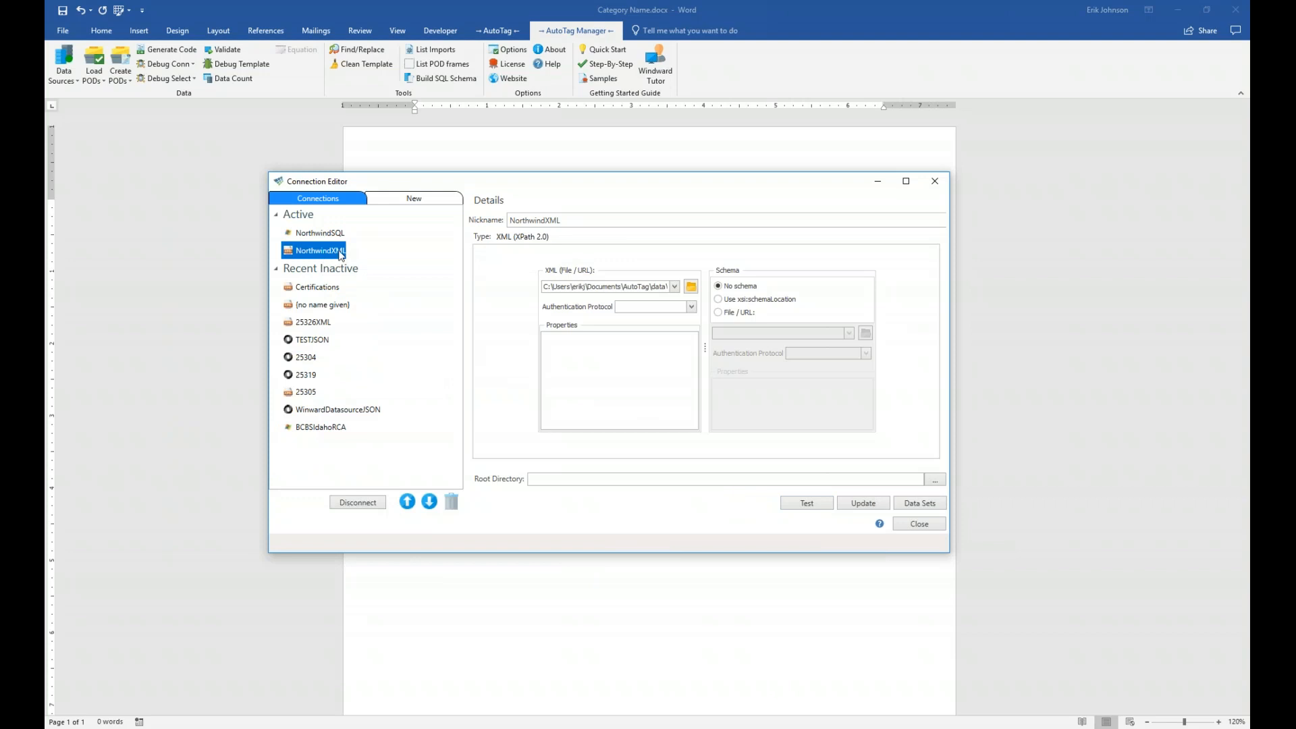
click(325, 233)
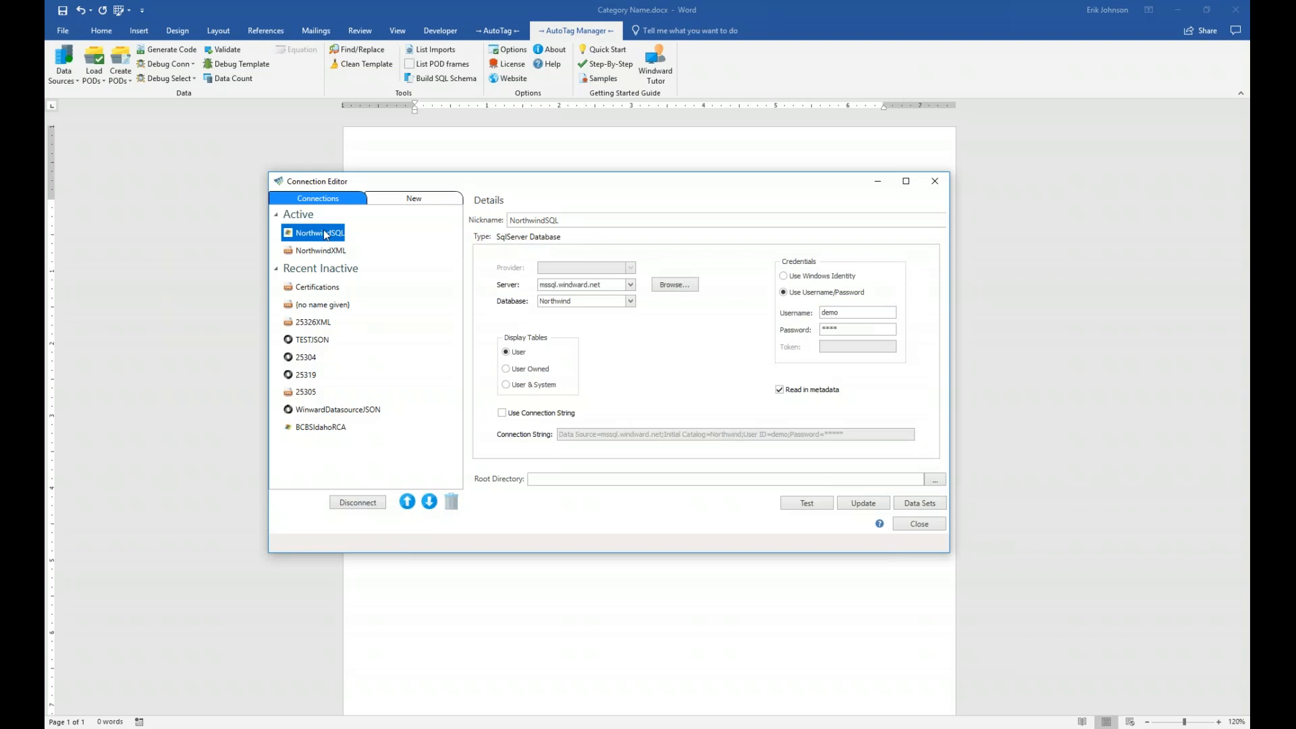
click(331, 251)
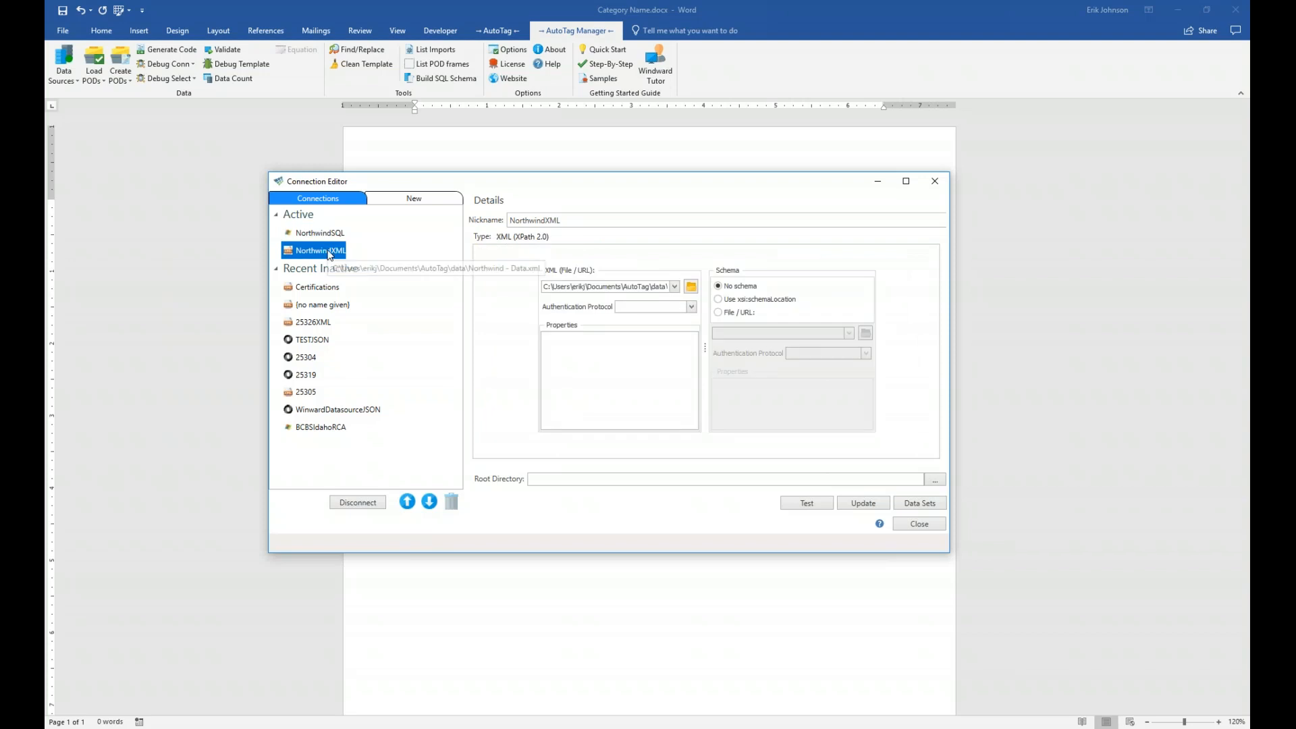
click(915, 524)
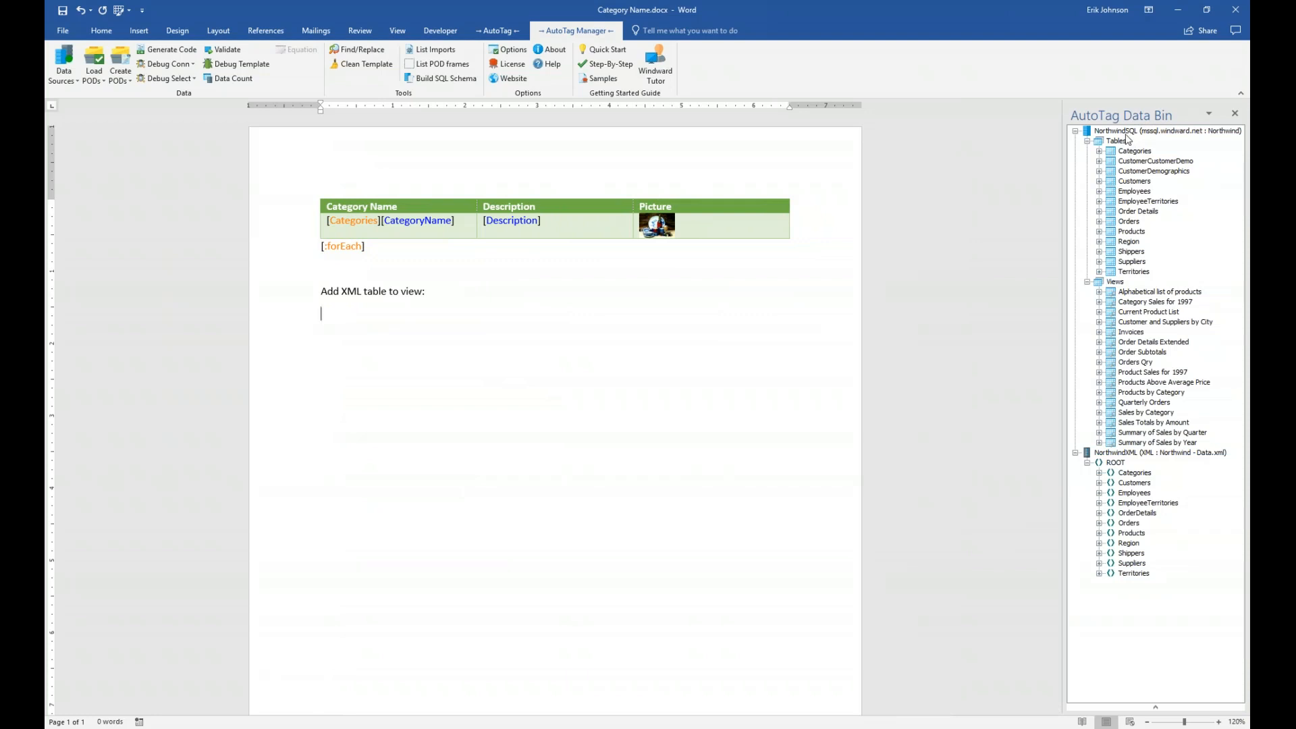
Step: Collapse the SQL Tables and Views lists, then expand and select NorthwindXML's Categories node
click(1087, 141)
click(1087, 151)
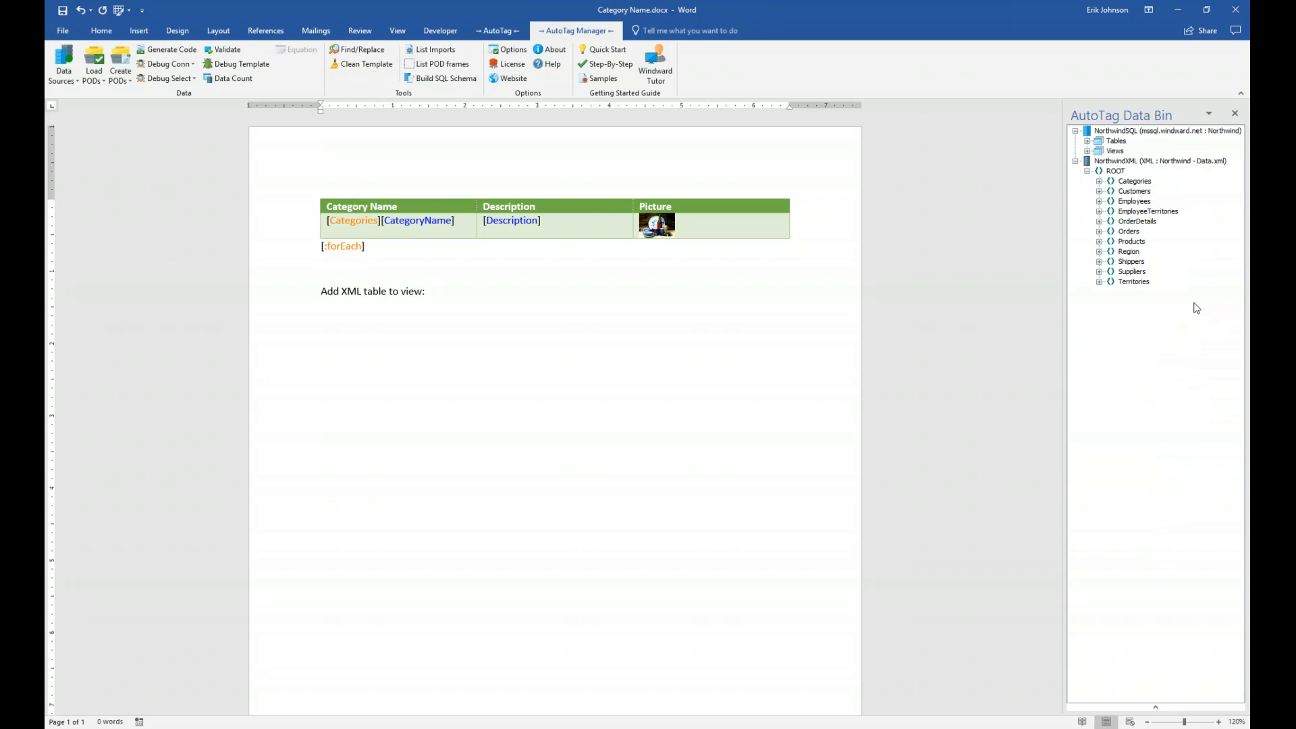
click(1099, 181)
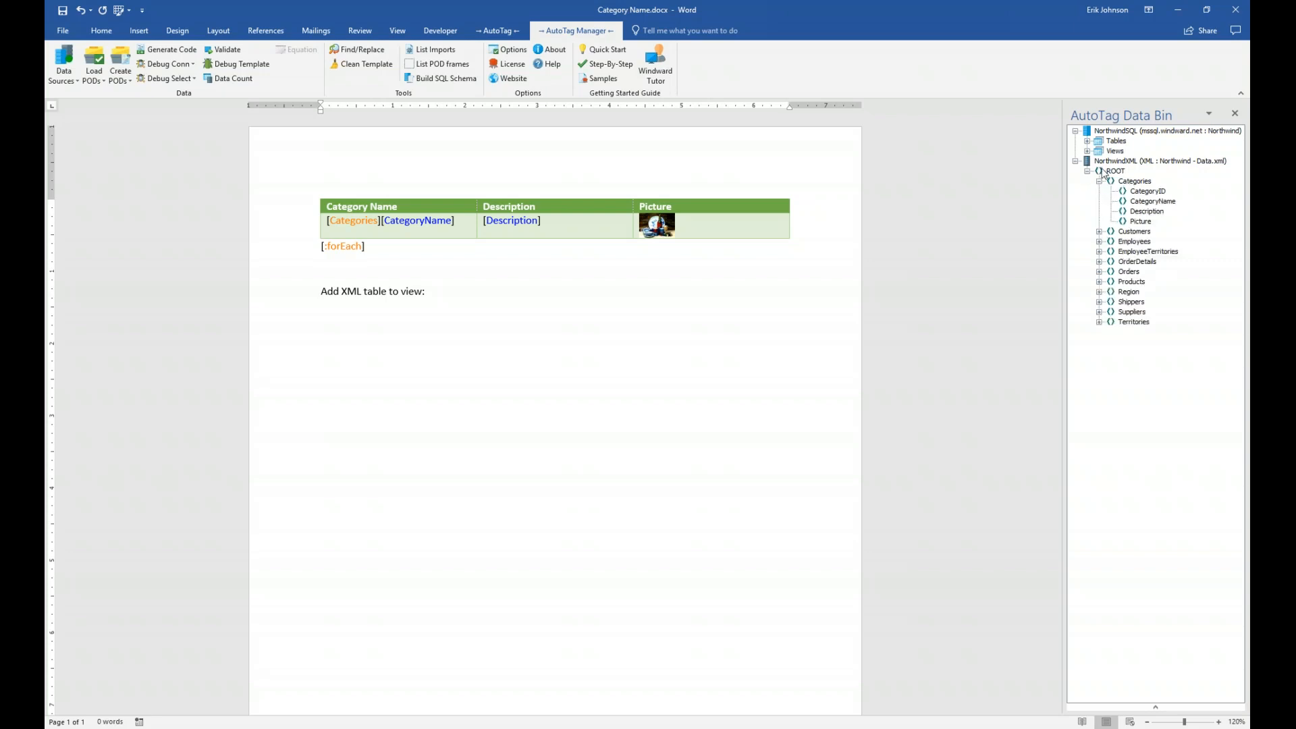
click(1137, 183)
Step: Drag Employees into the document, keeping only FirstName, LastName, HireDate and Country, FirstName first
click(1117, 245)
drag(1112, 246, 521, 331)
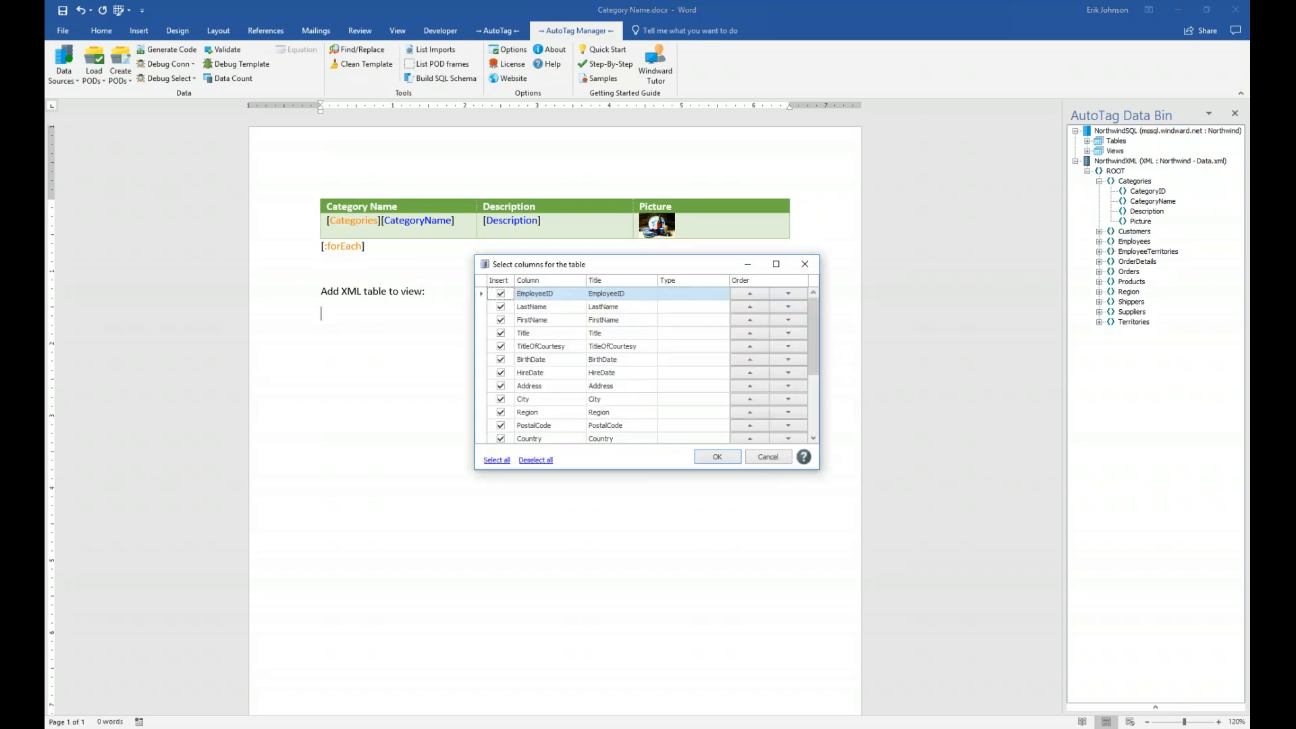
drag(822, 471, 1032, 614)
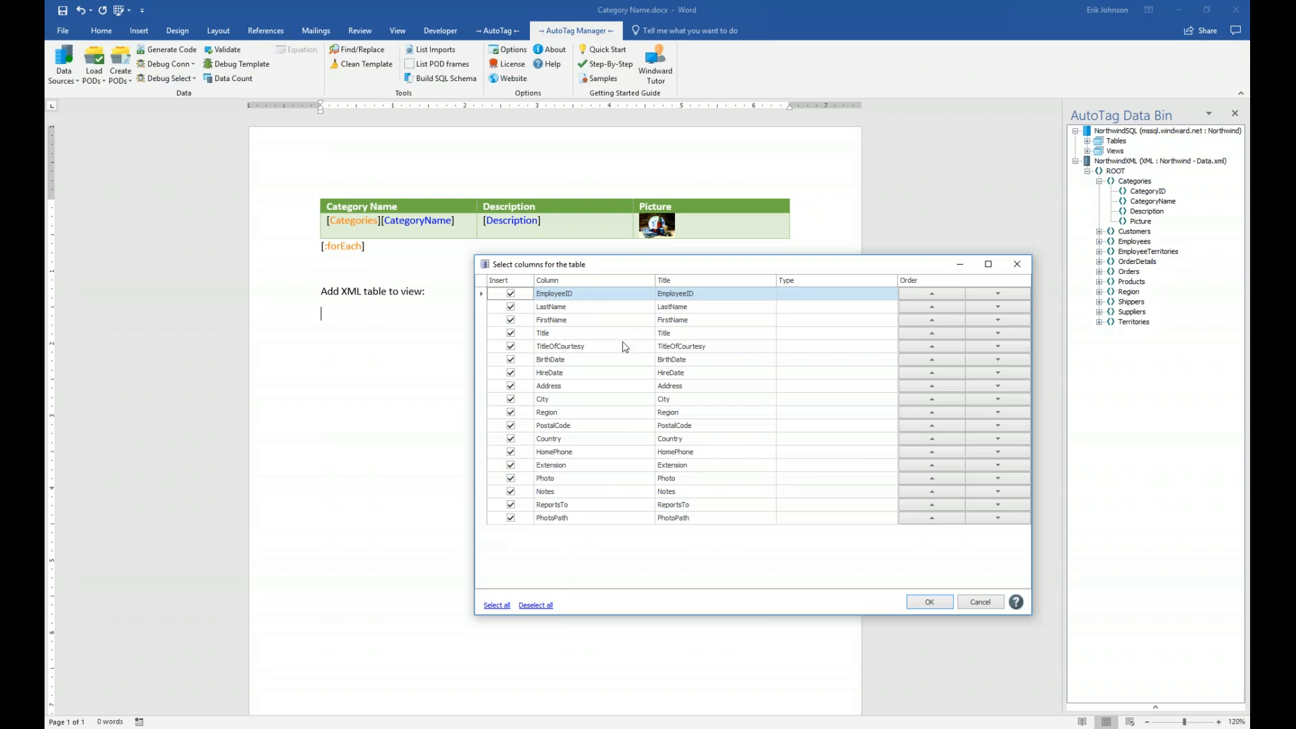
click(536, 606)
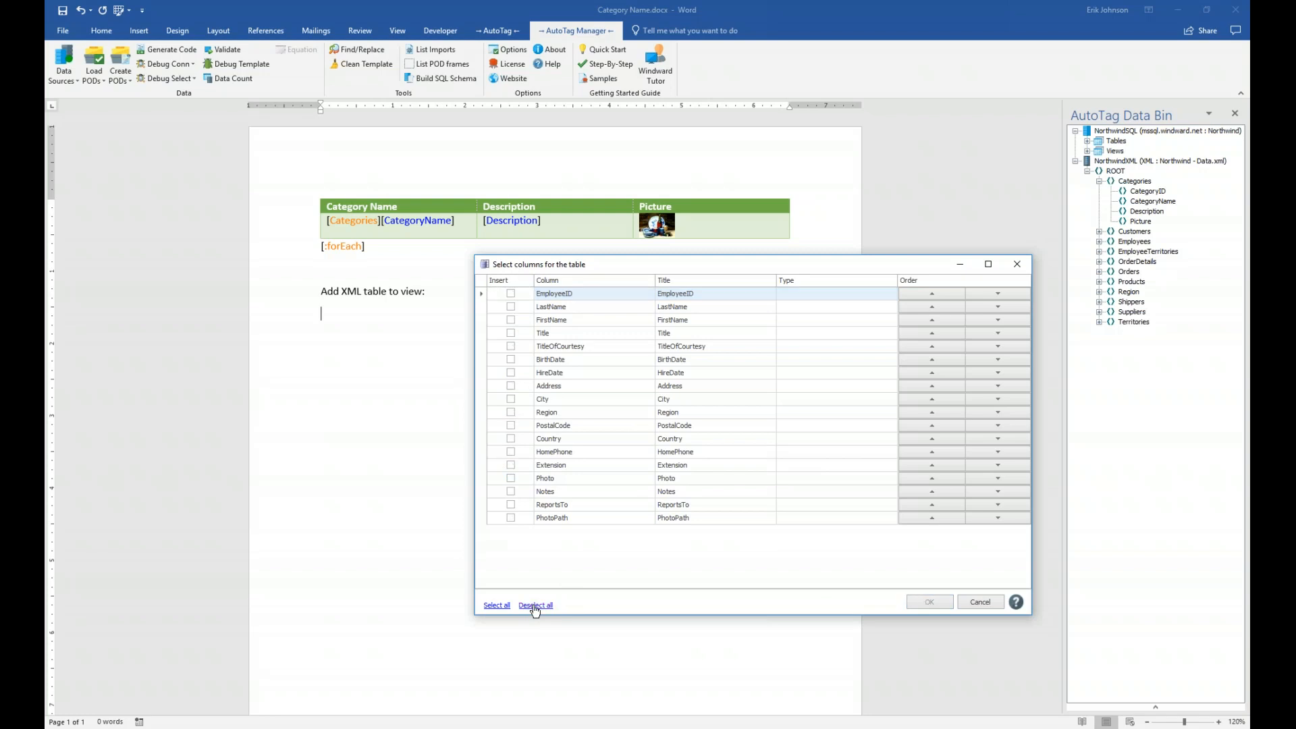
click(511, 320)
click(511, 307)
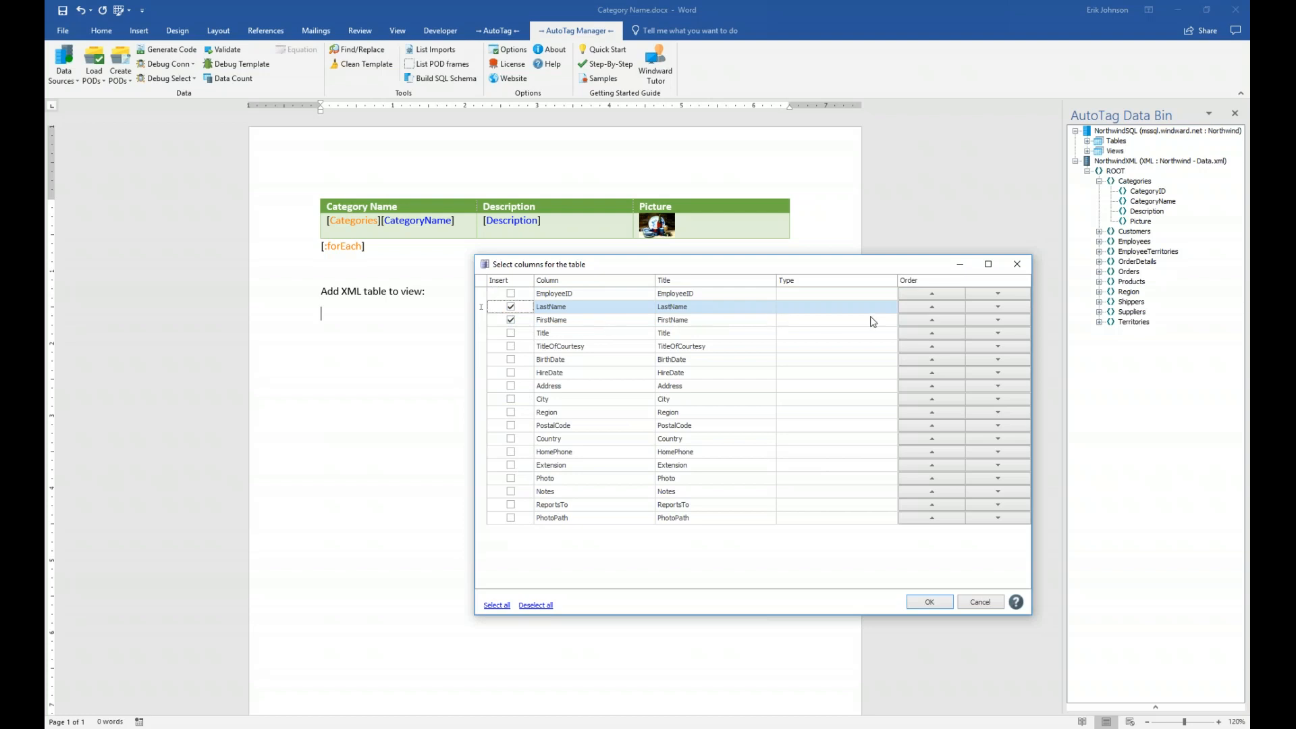
click(933, 320)
click(511, 373)
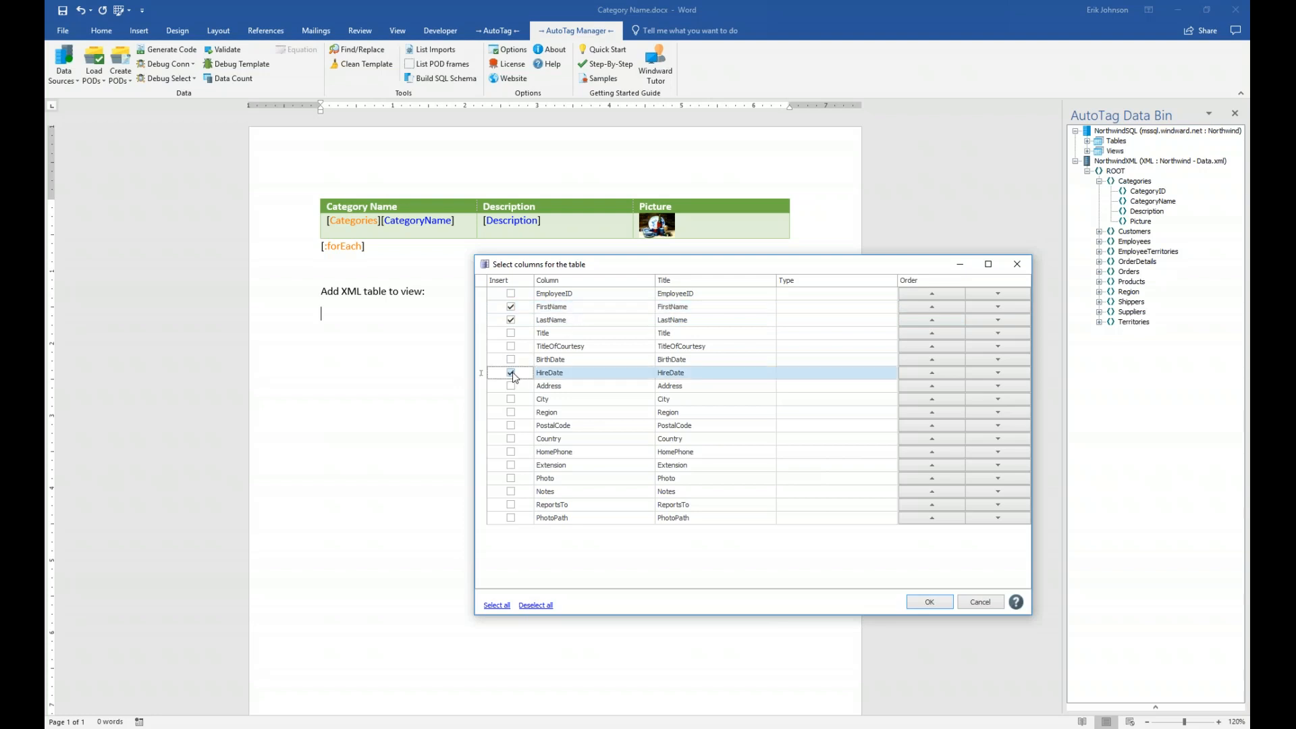
click(511, 440)
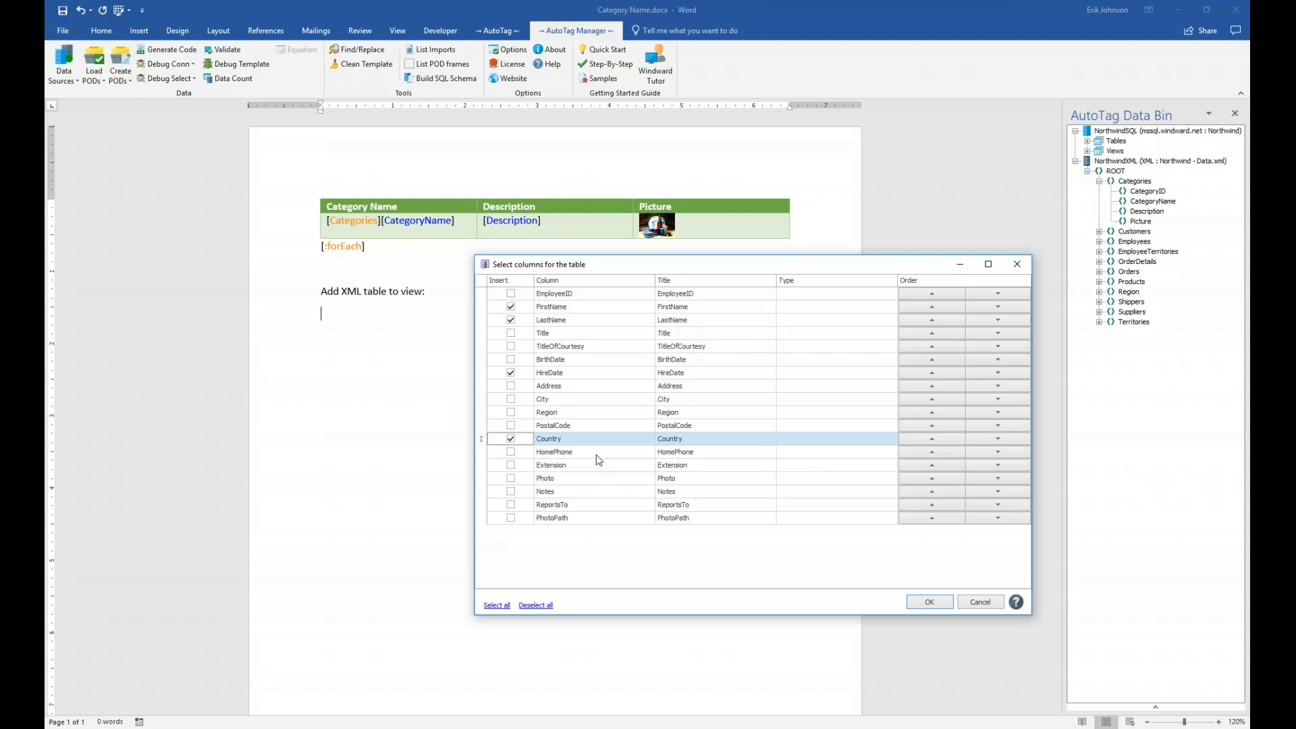
Step: Insert the Employees table and retitle its headers First Name, Last Name and Hire Date
click(936, 602)
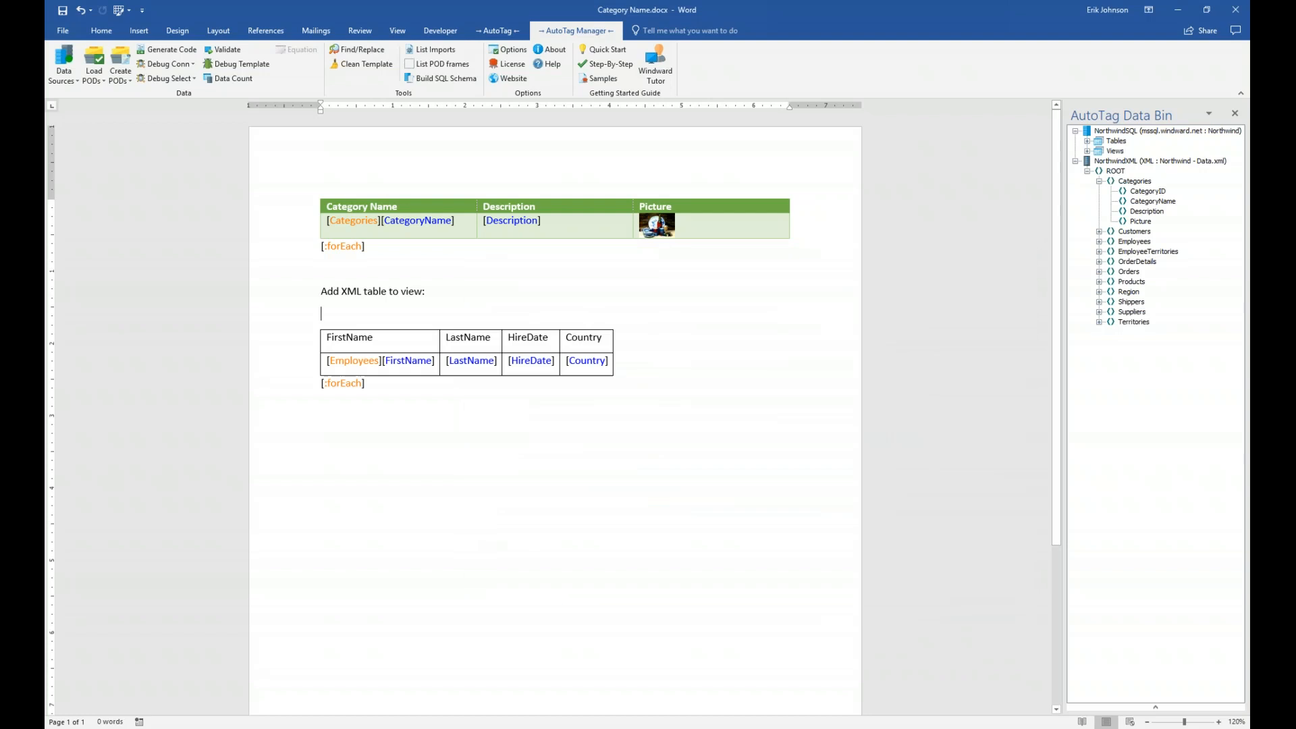
mouse_move(401, 368)
mouse_move(358, 362)
click(345, 336)
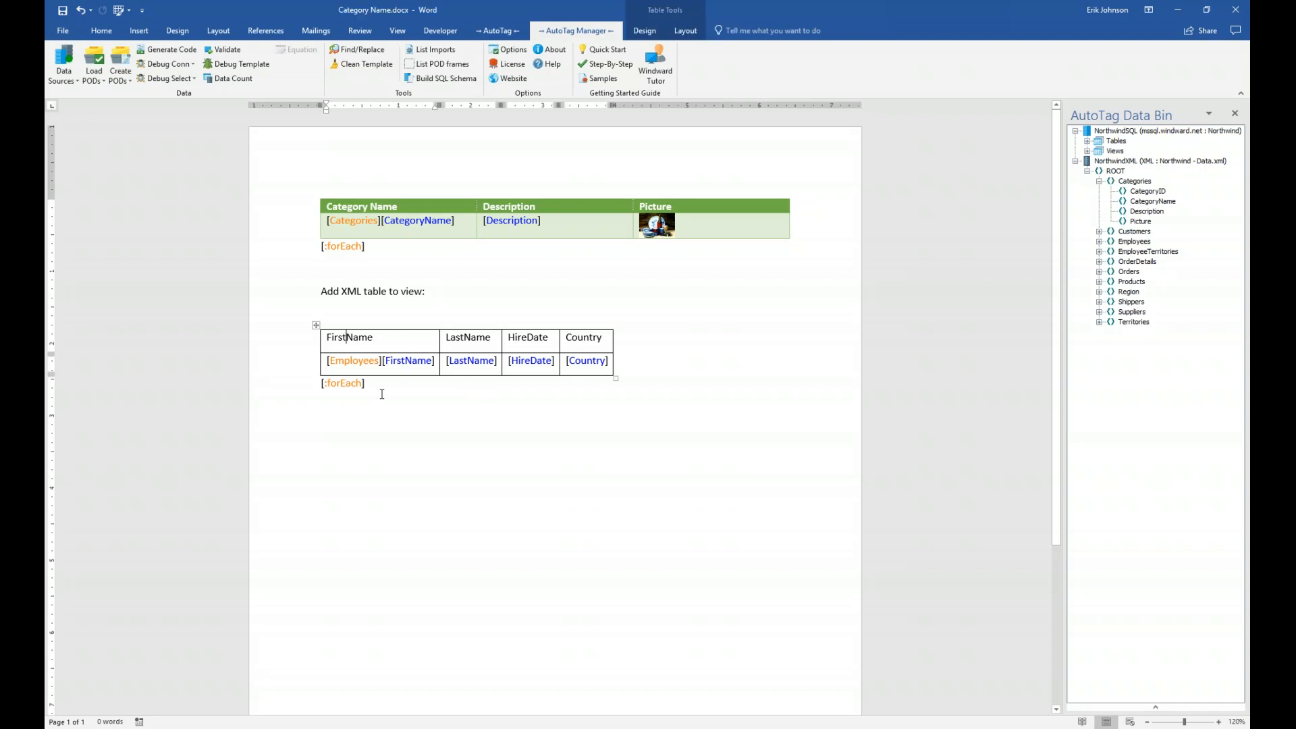
click(1099, 241)
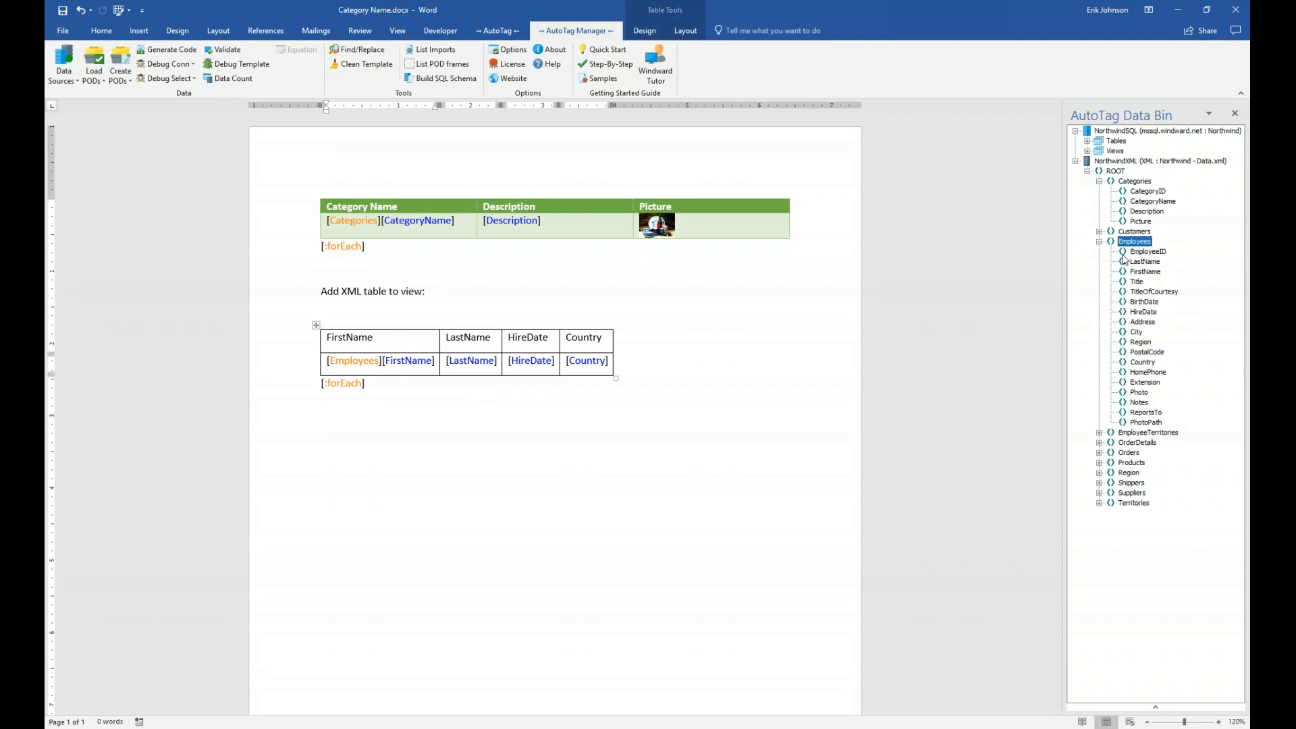
click(346, 337)
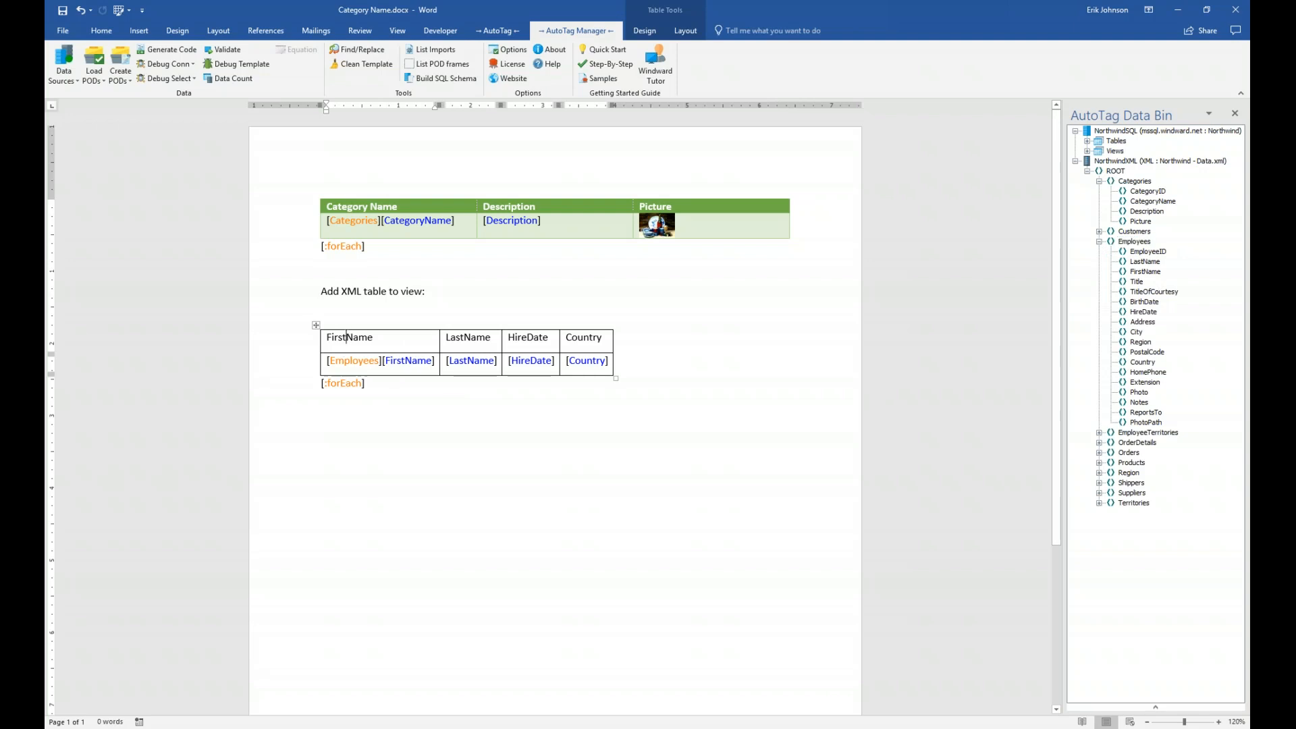
click(465, 338)
click(527, 338)
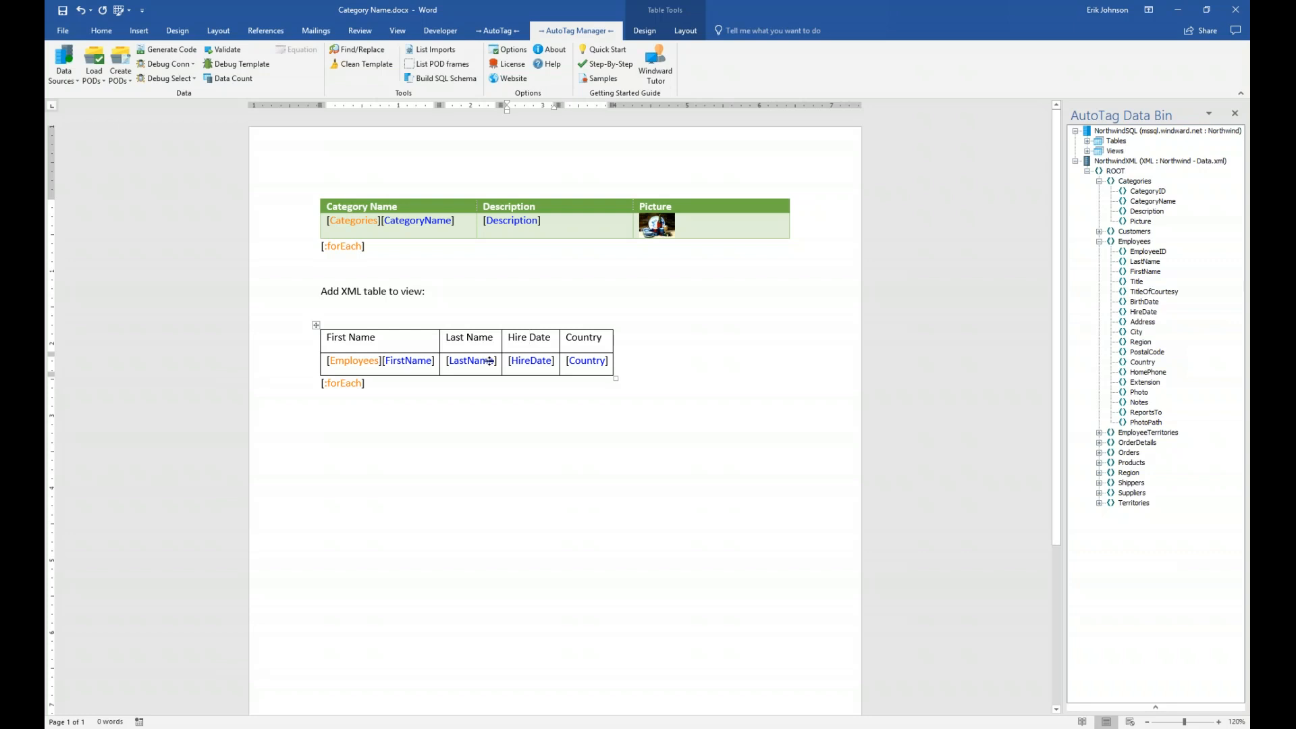
click(358, 361)
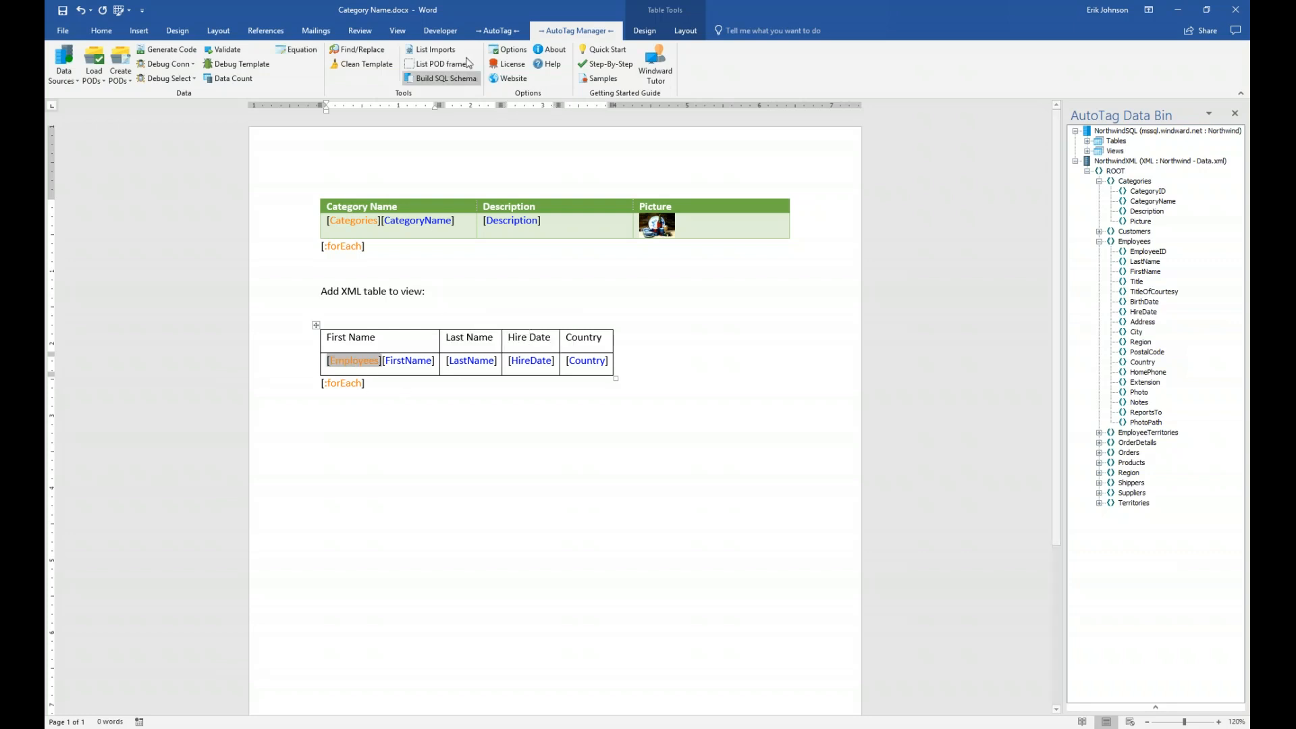
click(498, 31)
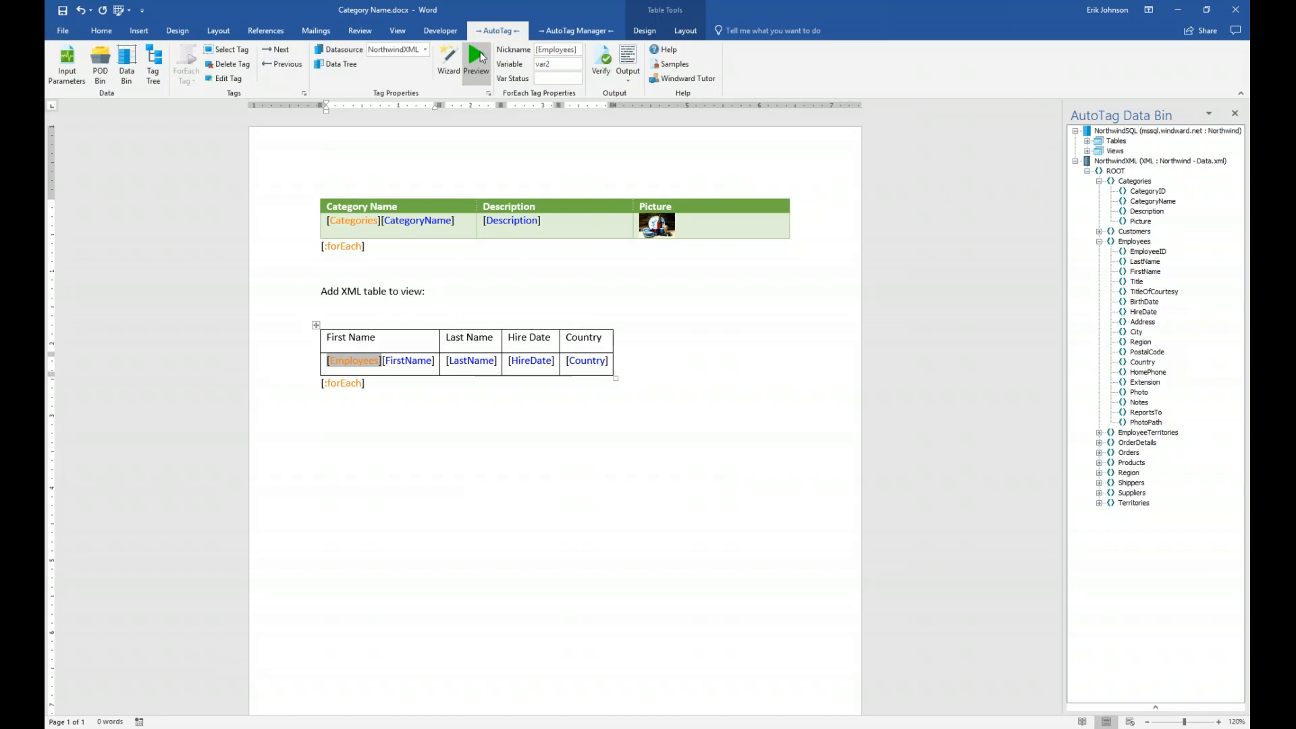
click(477, 57)
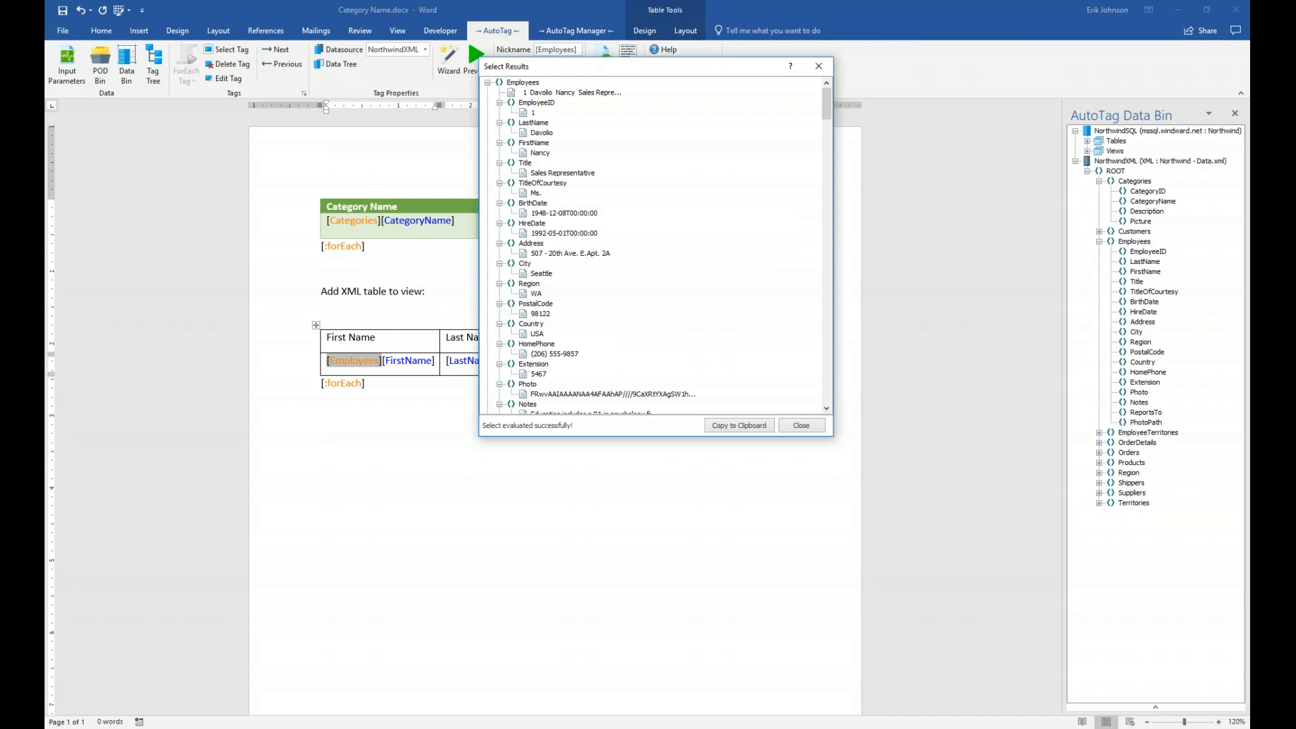
drag(619, 73, 594, 232)
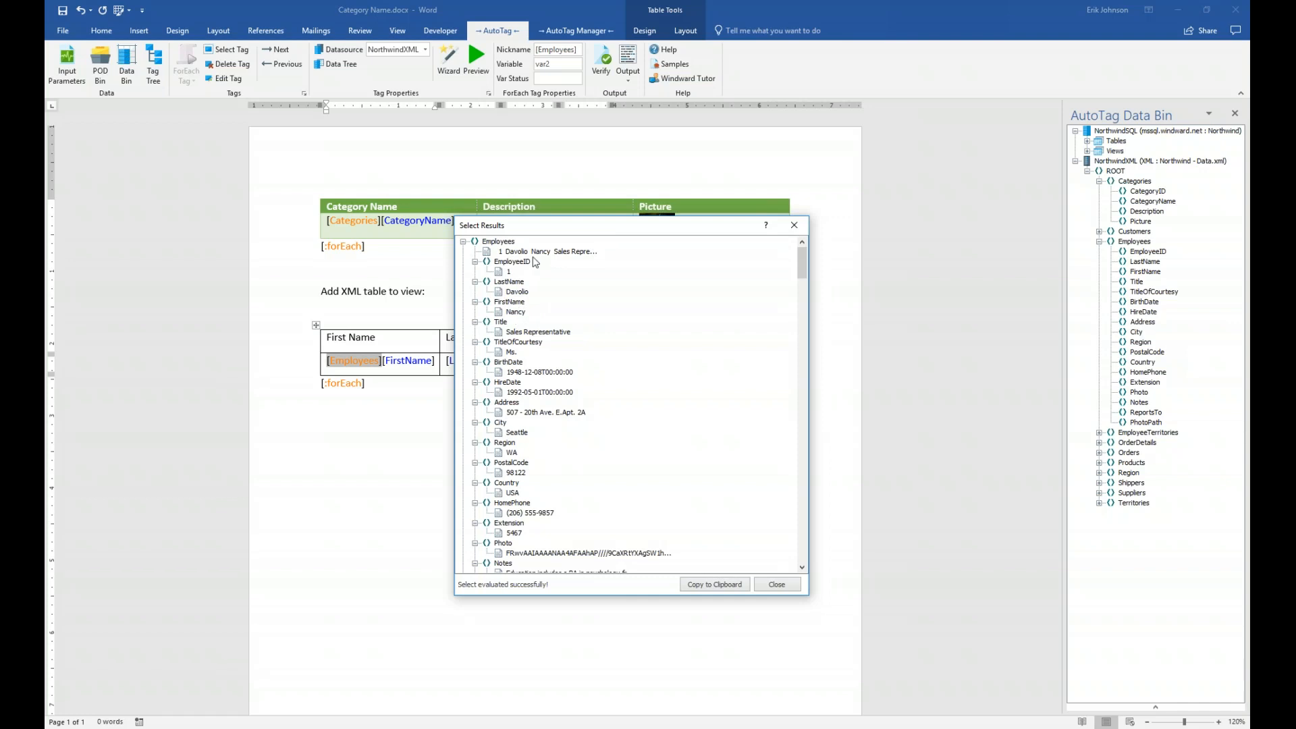
click(463, 241)
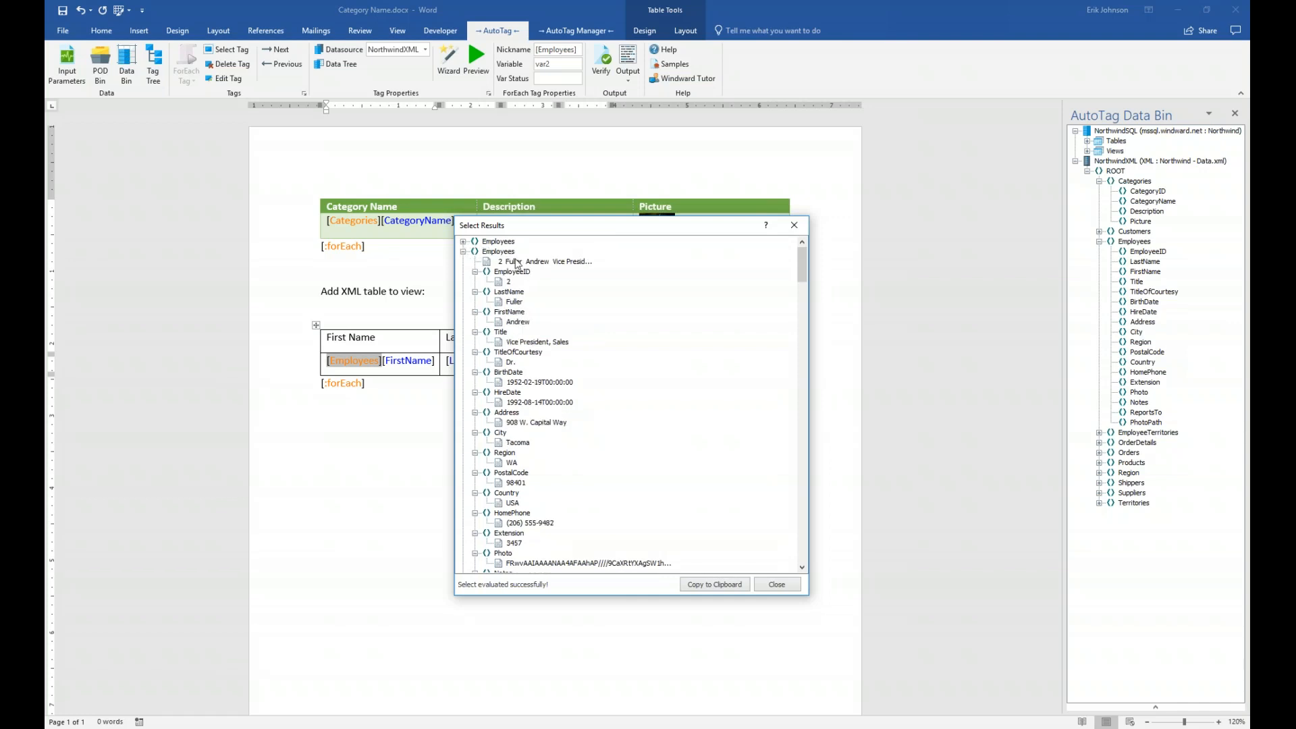
click(463, 251)
click(463, 261)
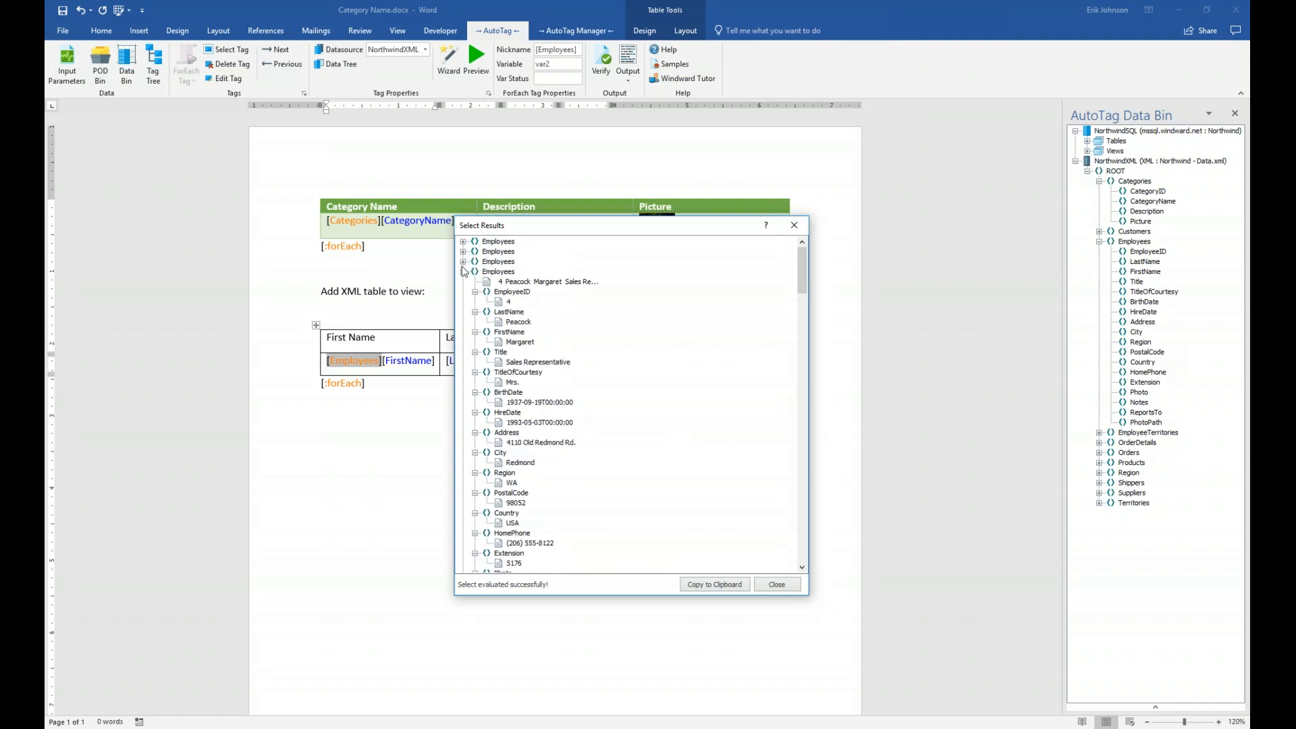
click(463, 271)
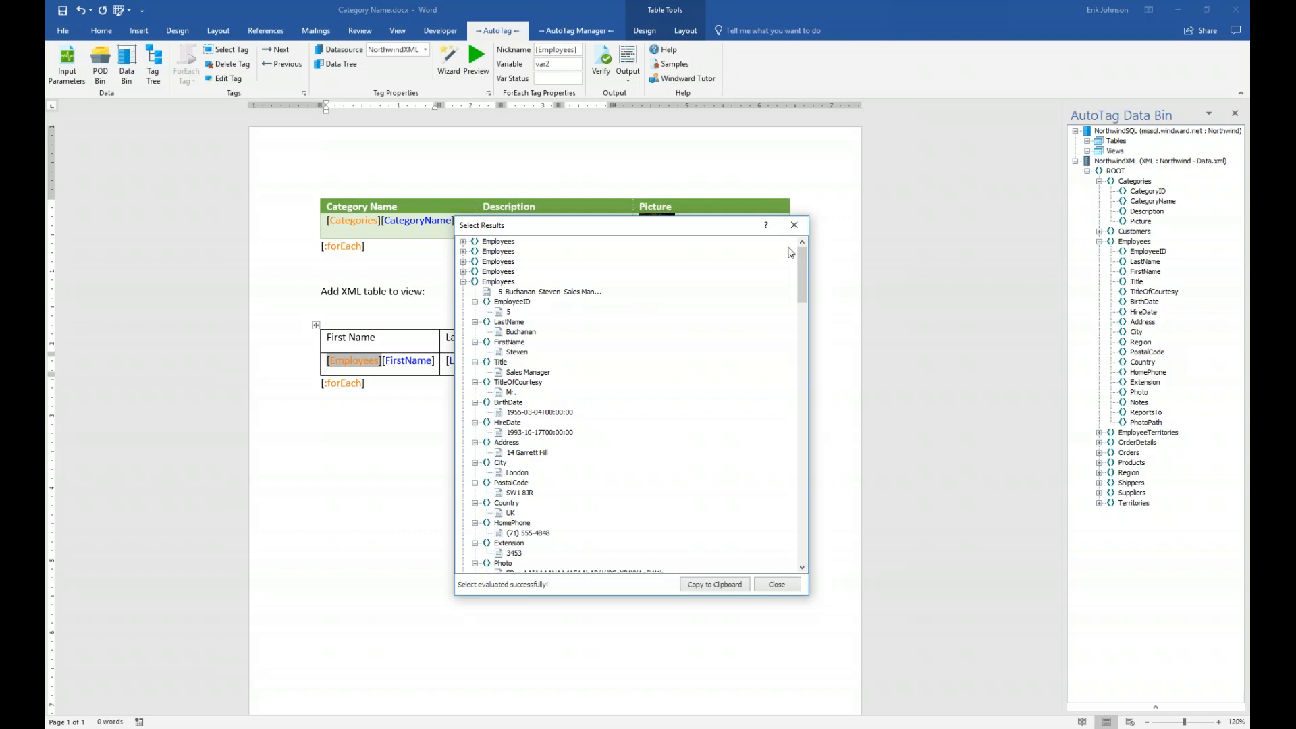
click(794, 225)
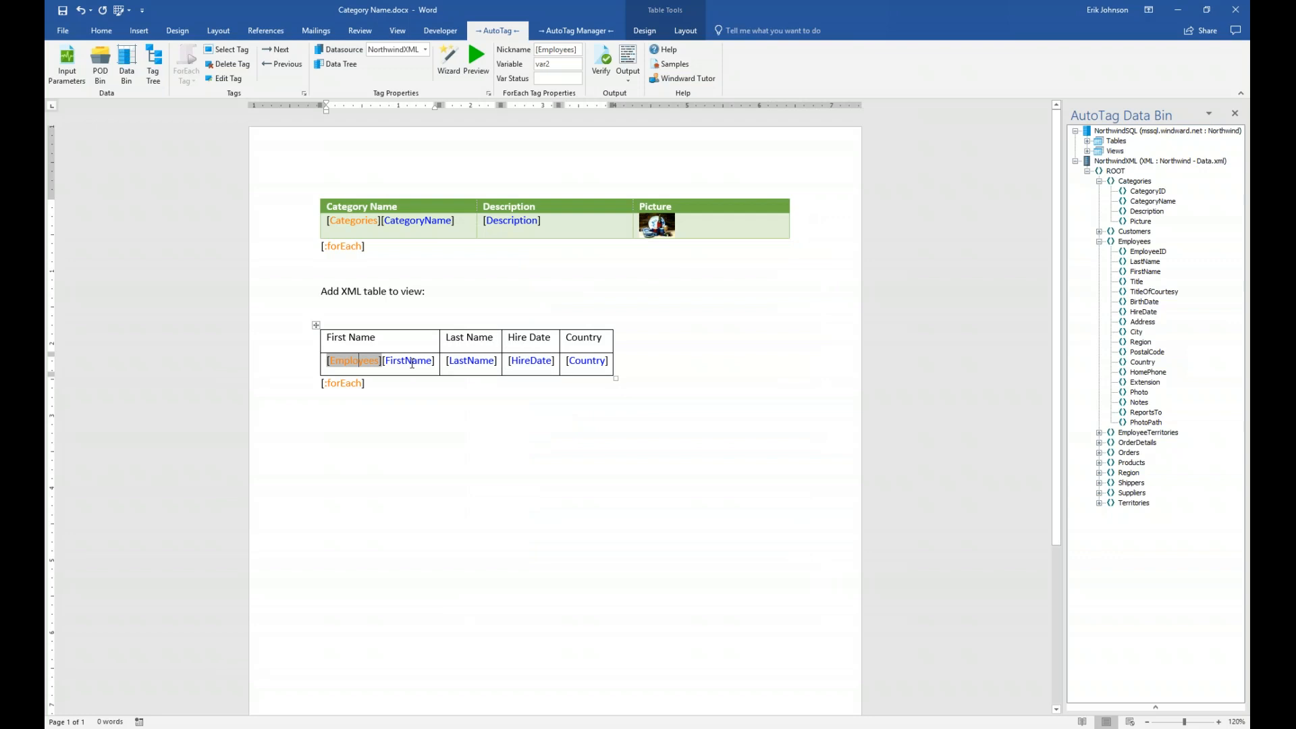
click(412, 363)
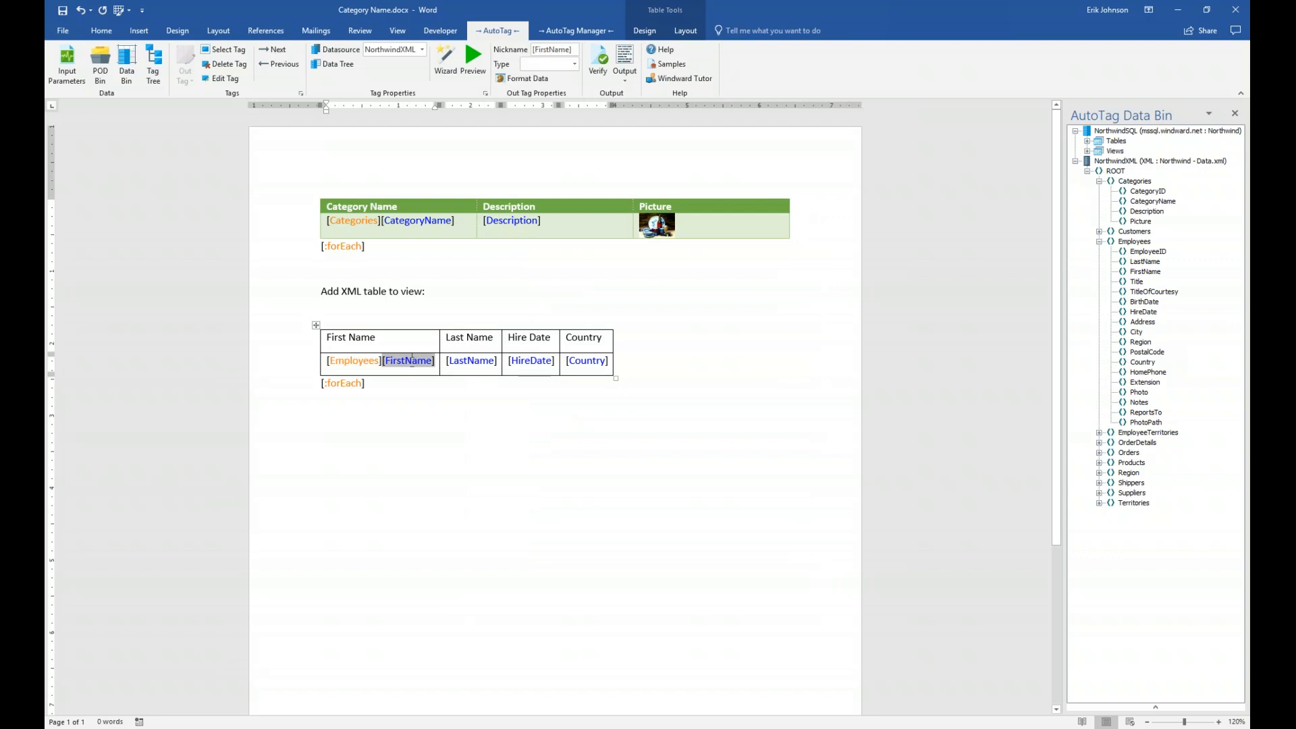
click(472, 58)
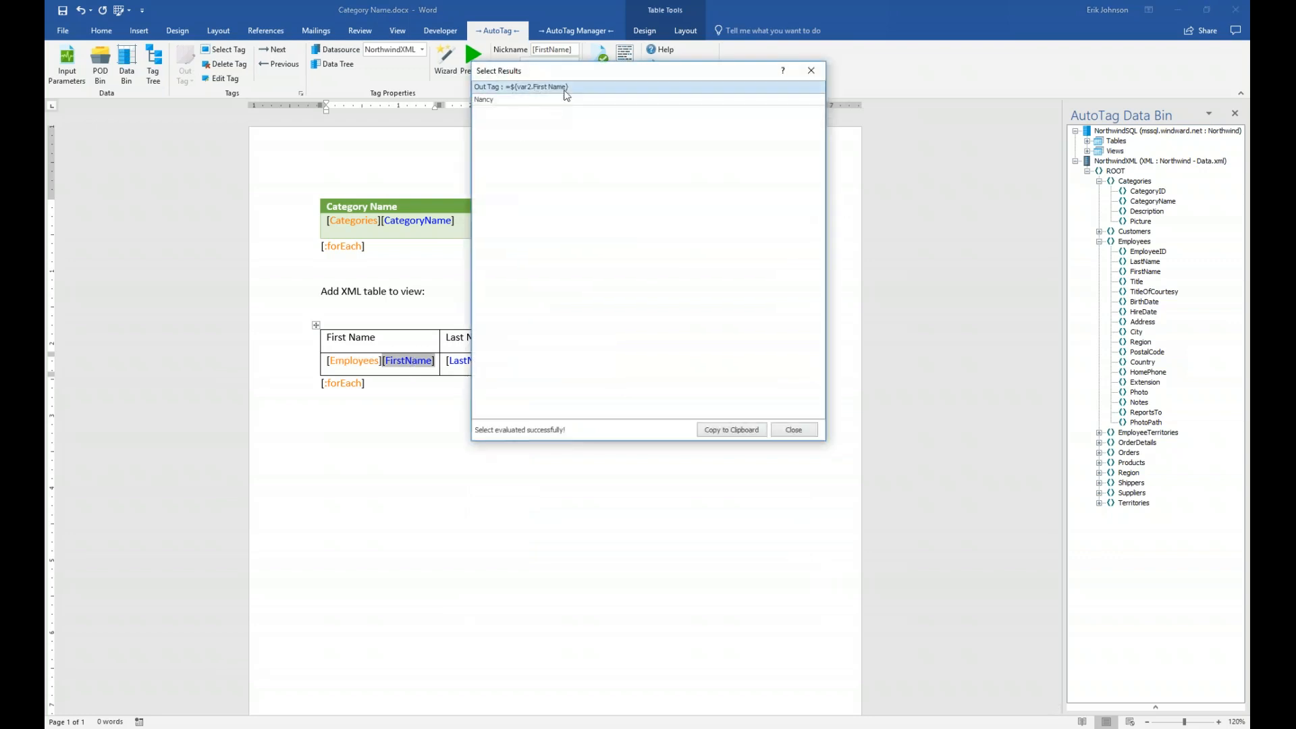
drag(585, 74, 516, 391)
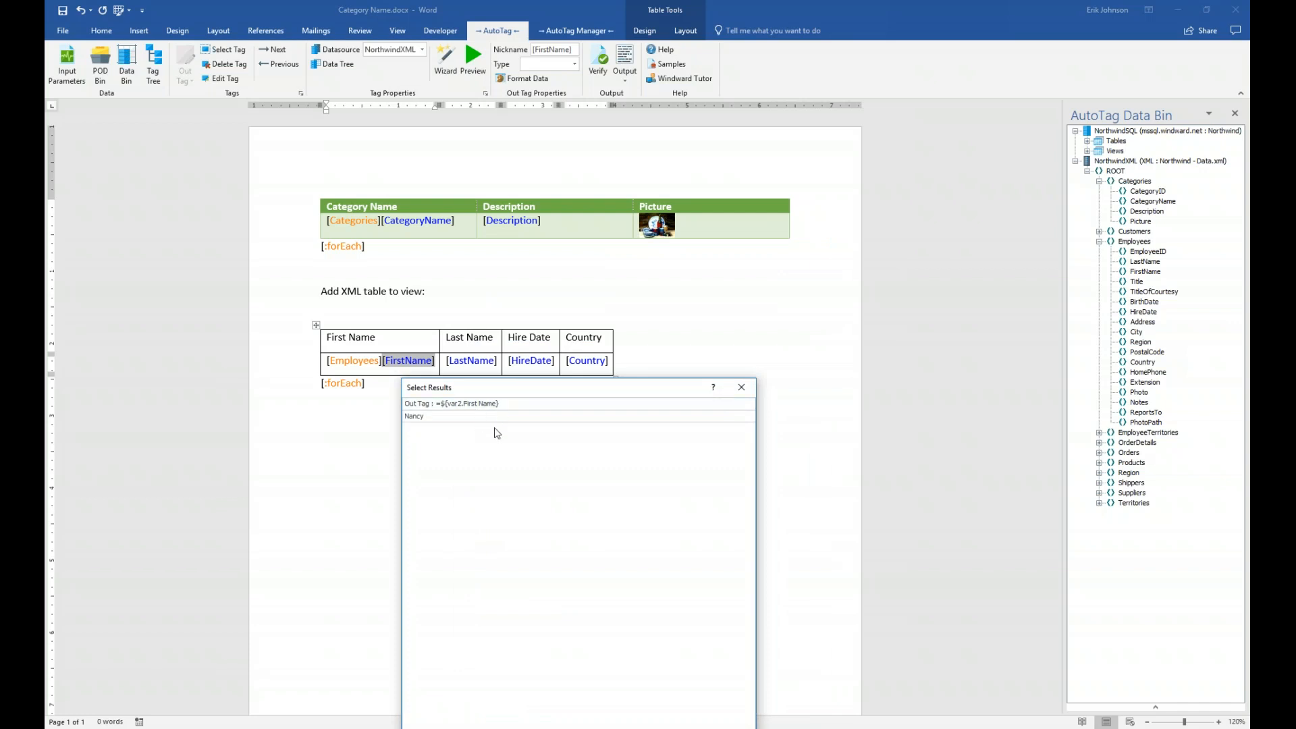
click(742, 388)
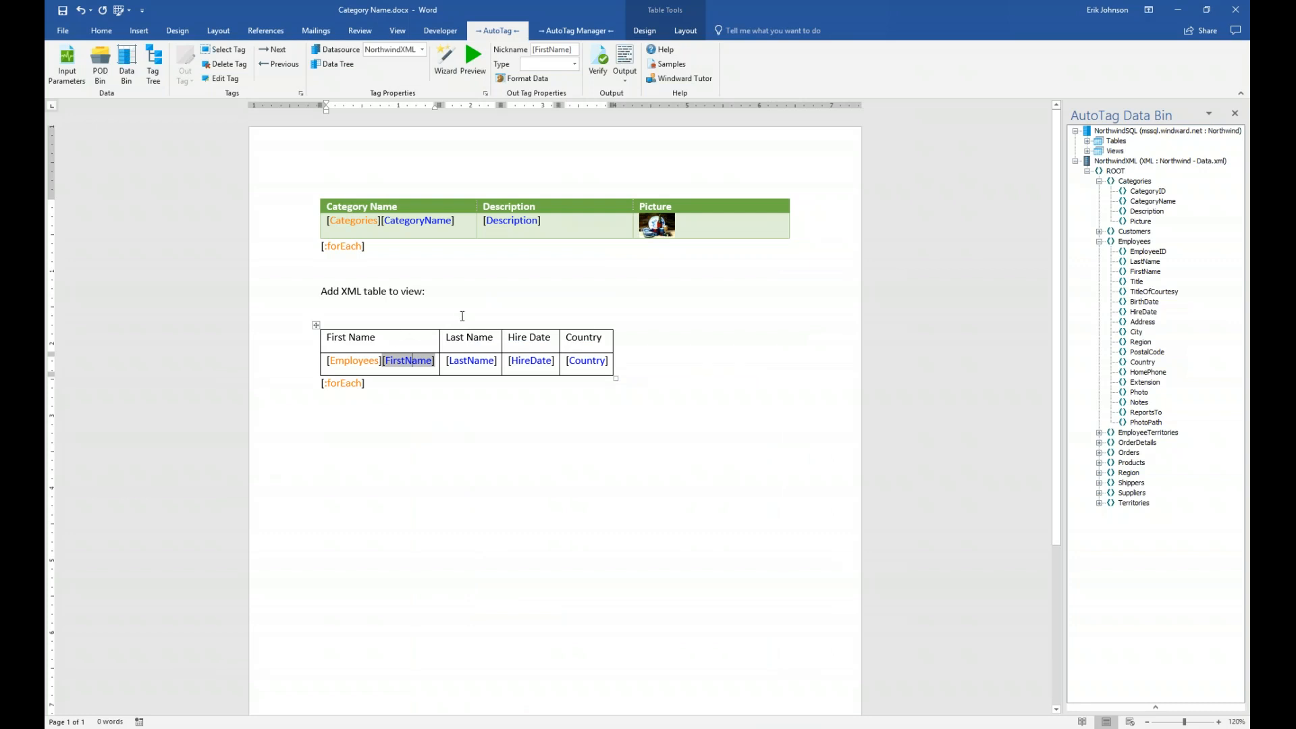
Step: Apply the blue Grid Table 4 - Accent 5 table style to the Employees table
click(652, 32)
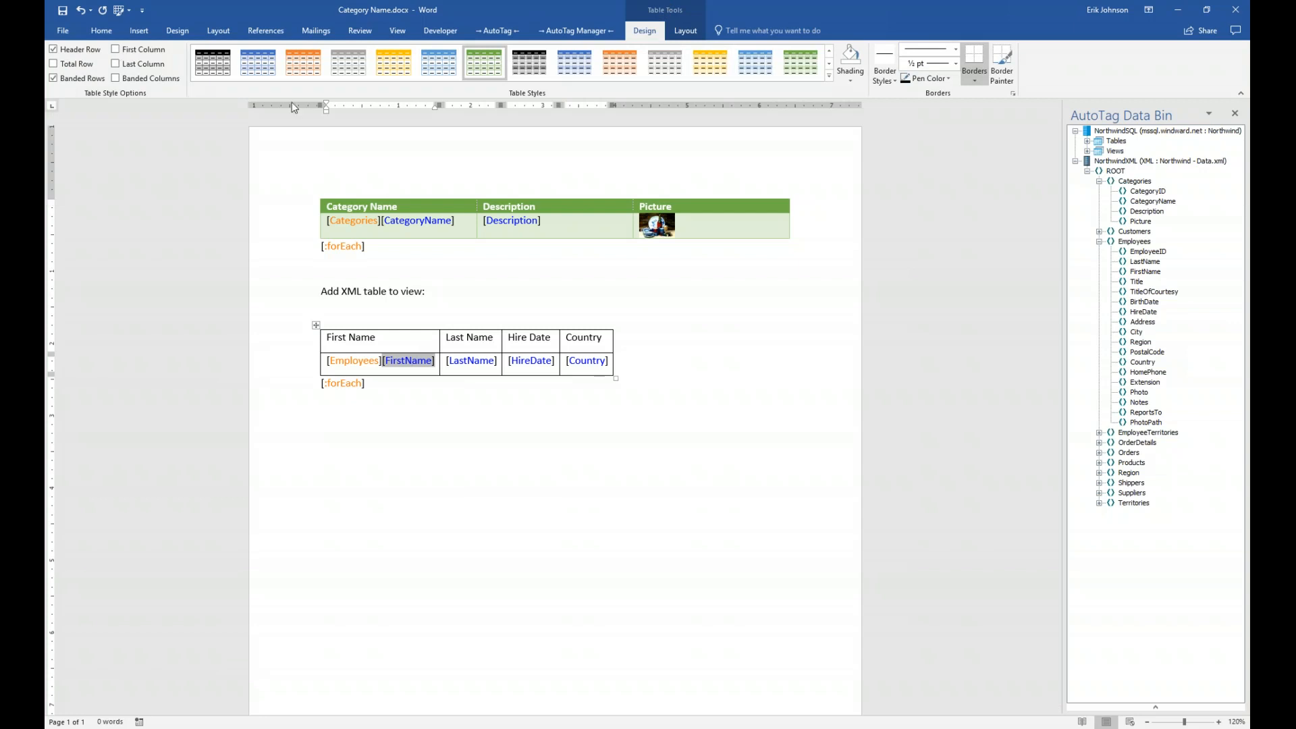
click(826, 78)
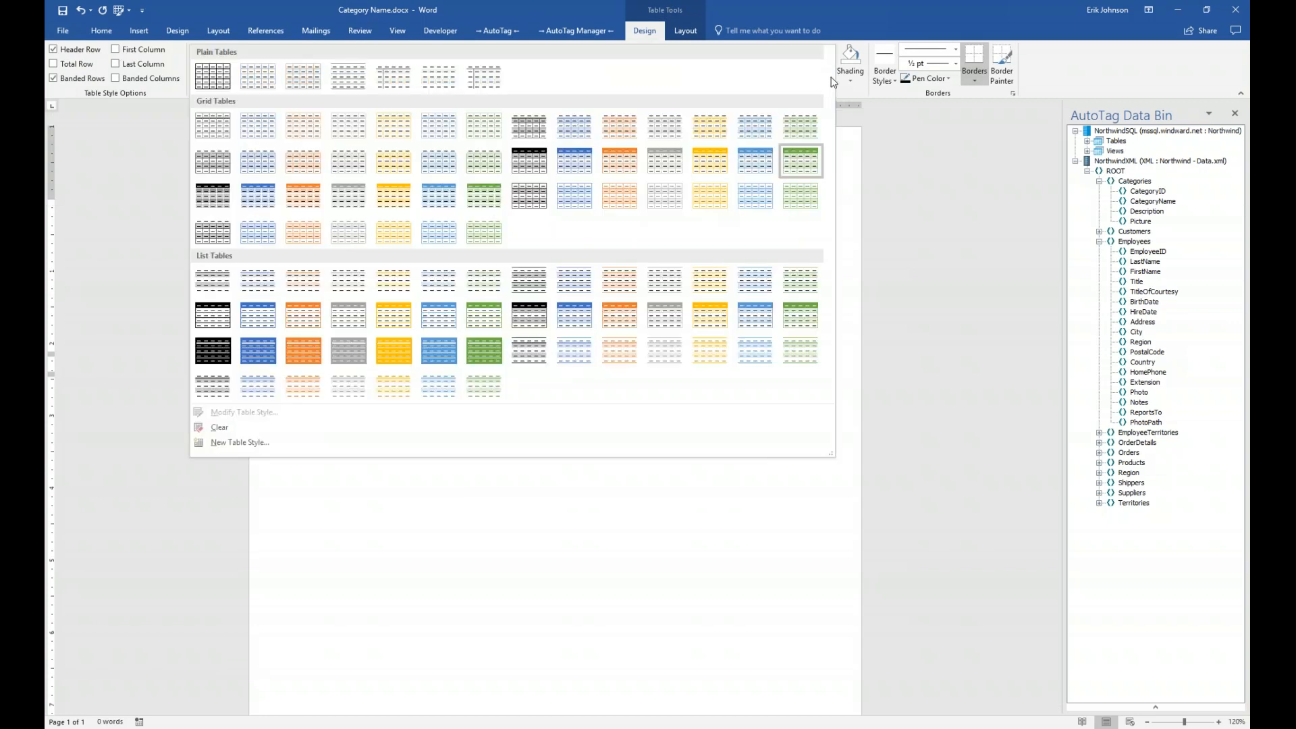
click(768, 164)
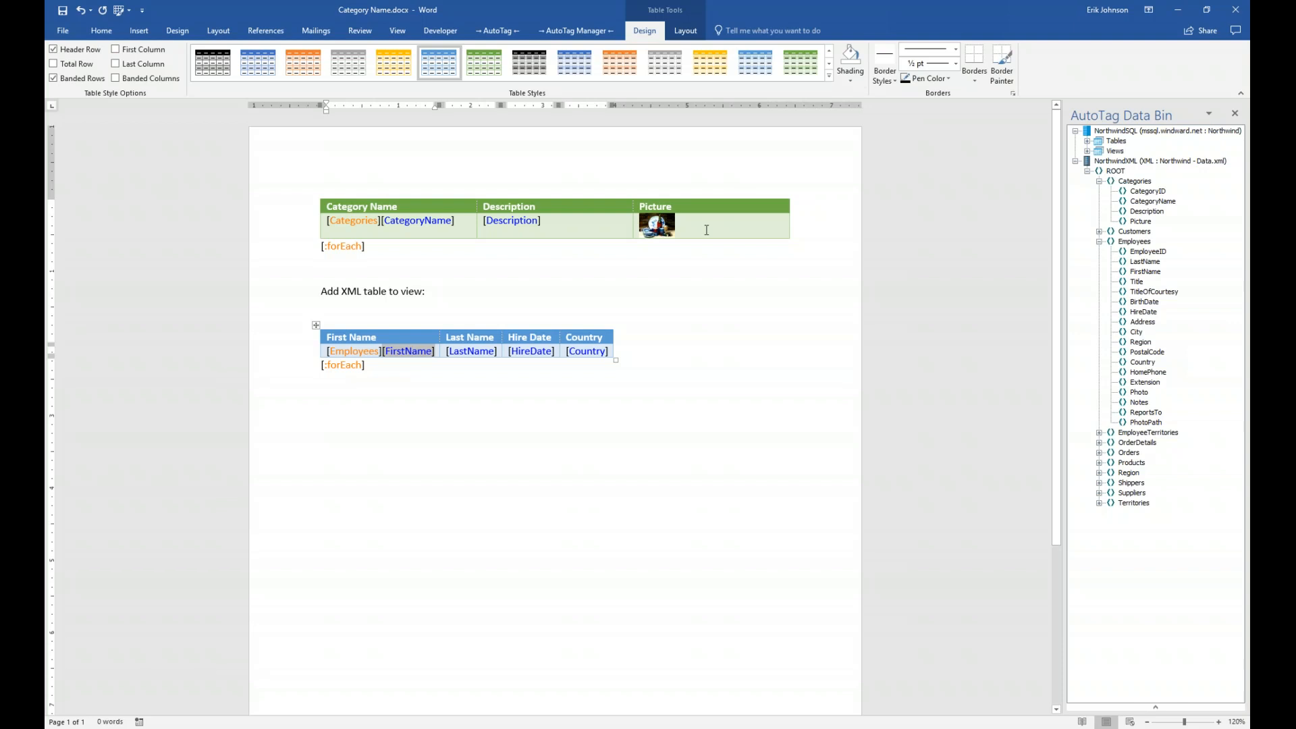
click(500, 29)
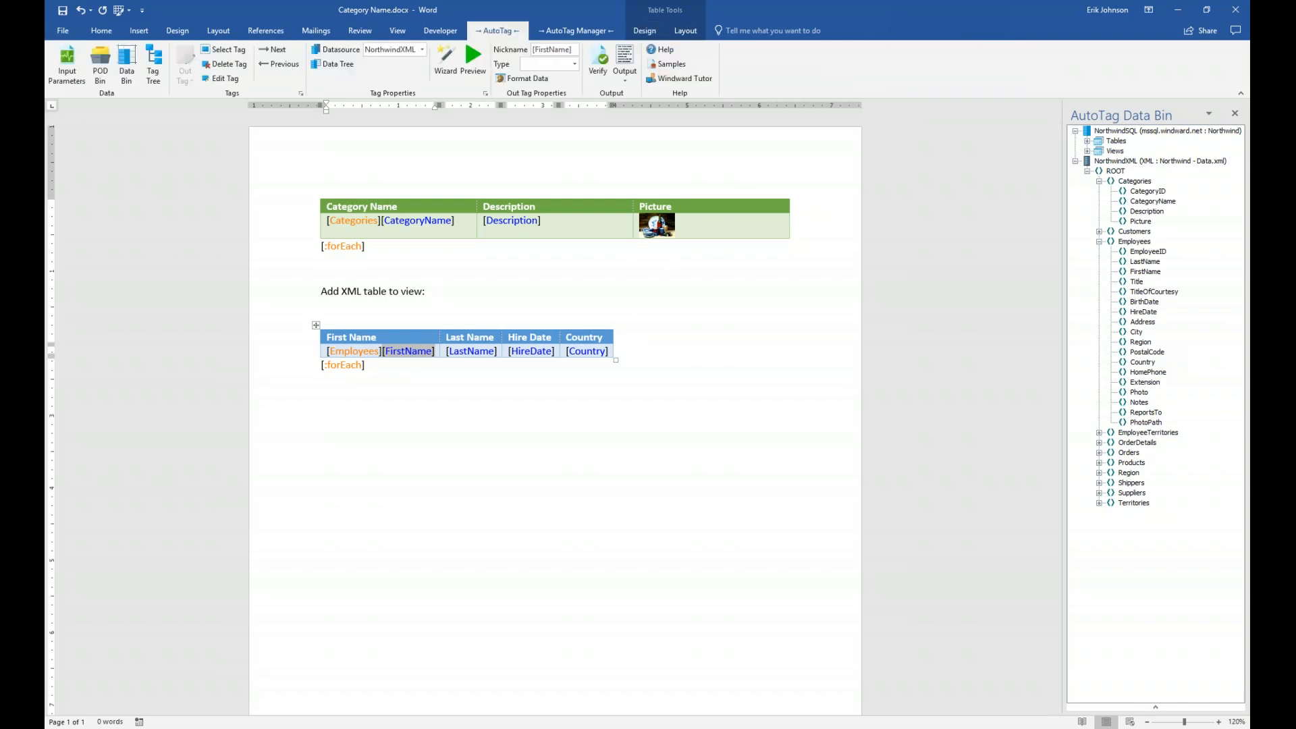
Step: Save the template and generate the report, then review the filled Categories and Employees tables
click(630, 55)
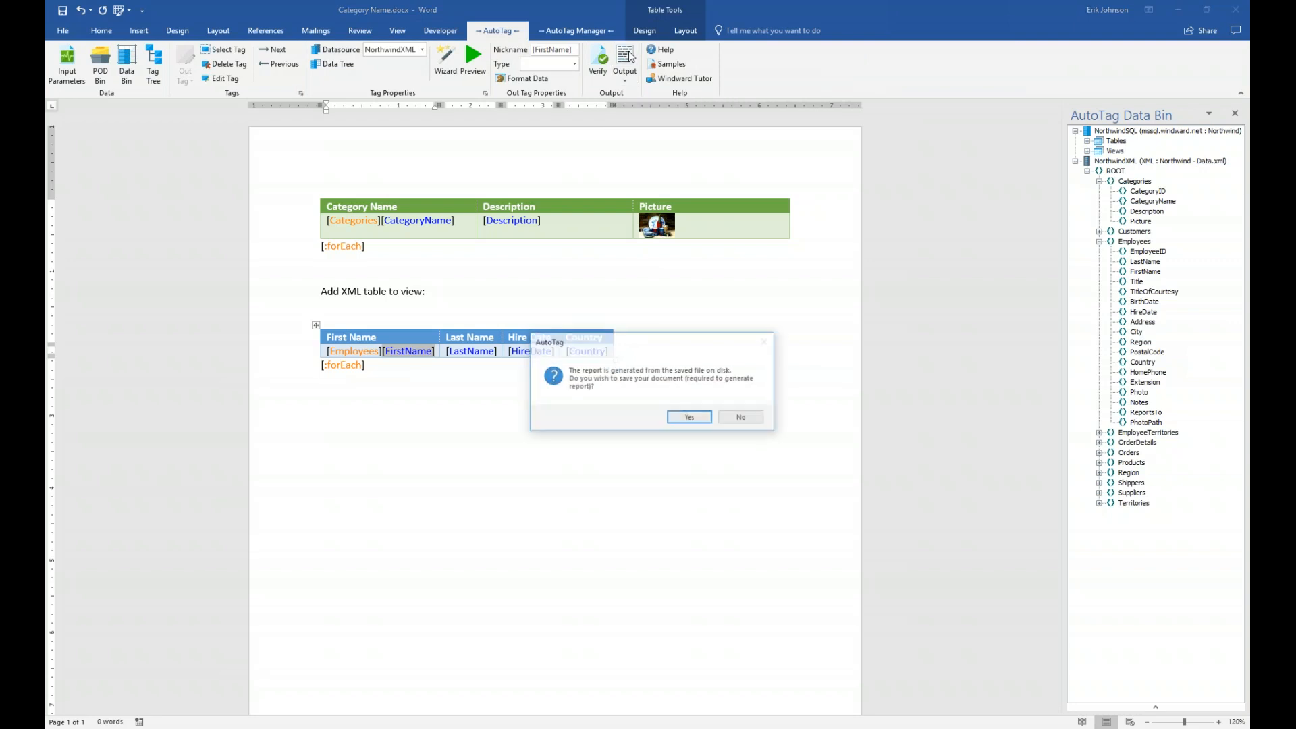
click(691, 419)
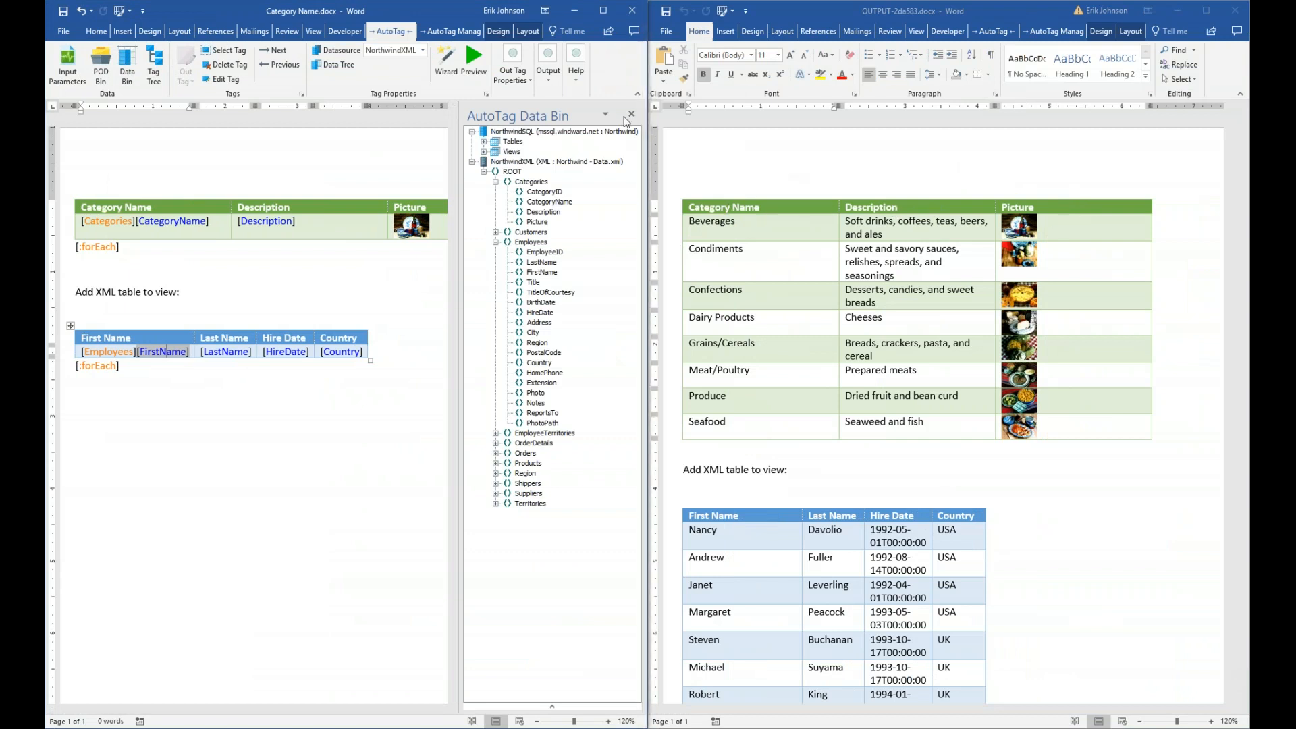
click(631, 114)
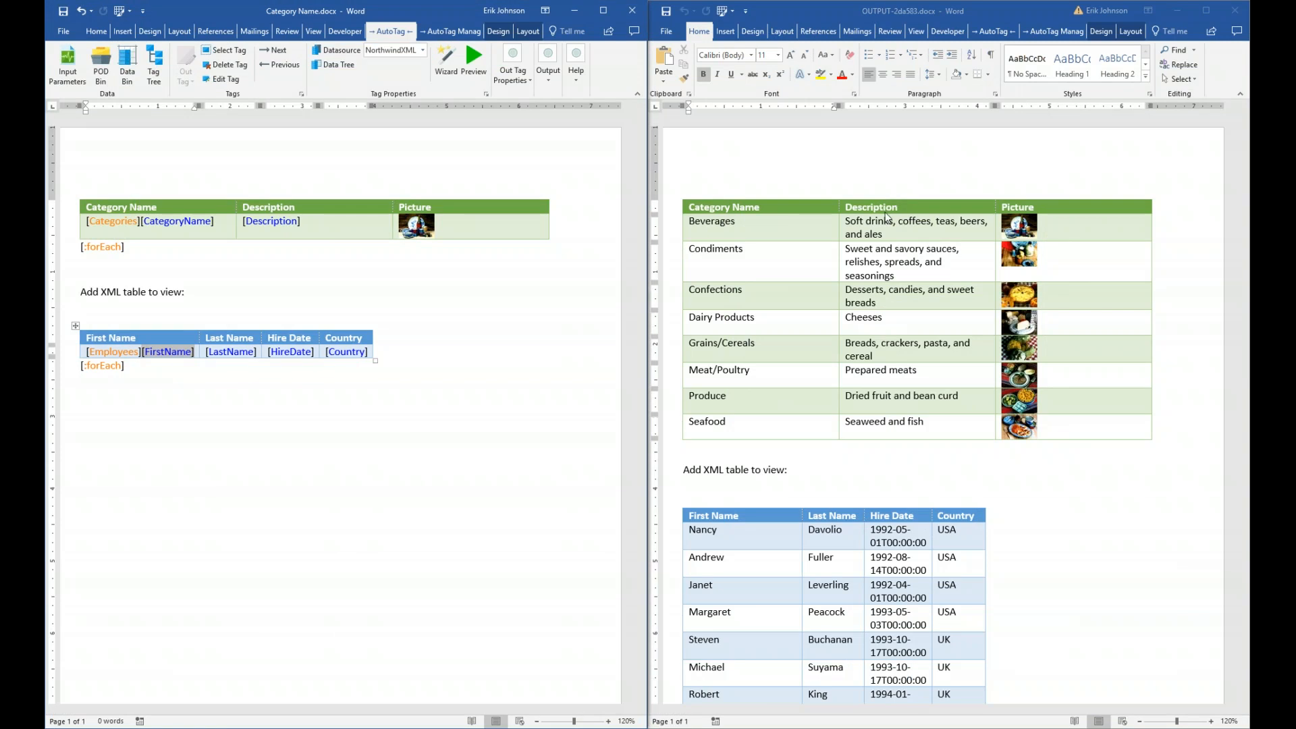
scroll(779, 274, down, 5)
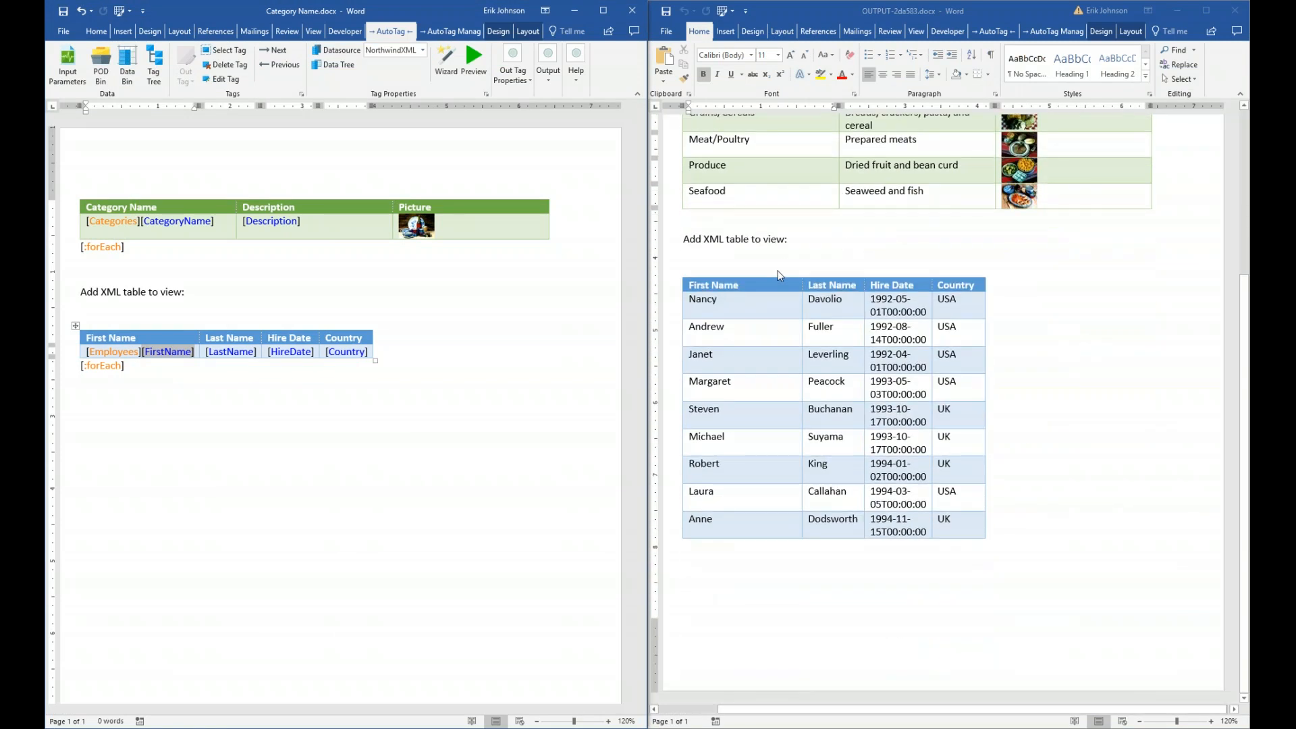
scroll(780, 274, up, 3)
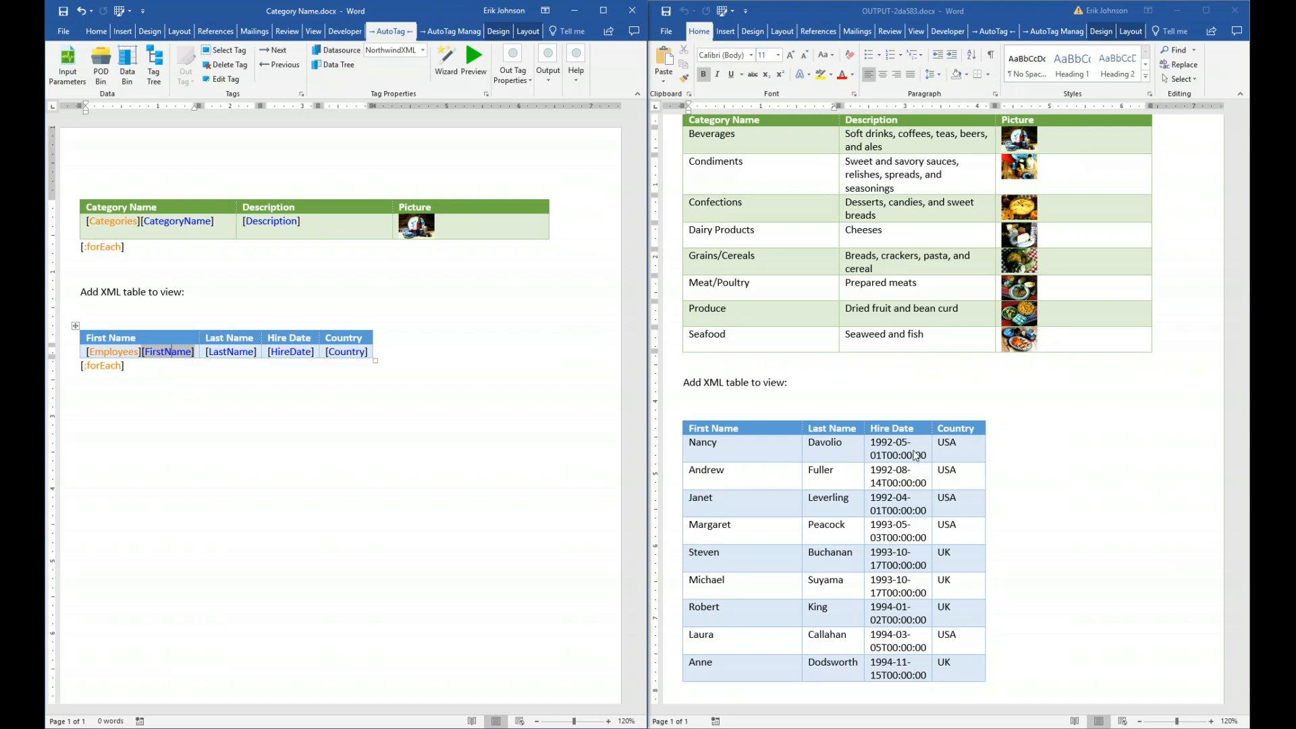
Step: Close the output report and maximize the Category Name template window
click(1235, 10)
click(1234, 10)
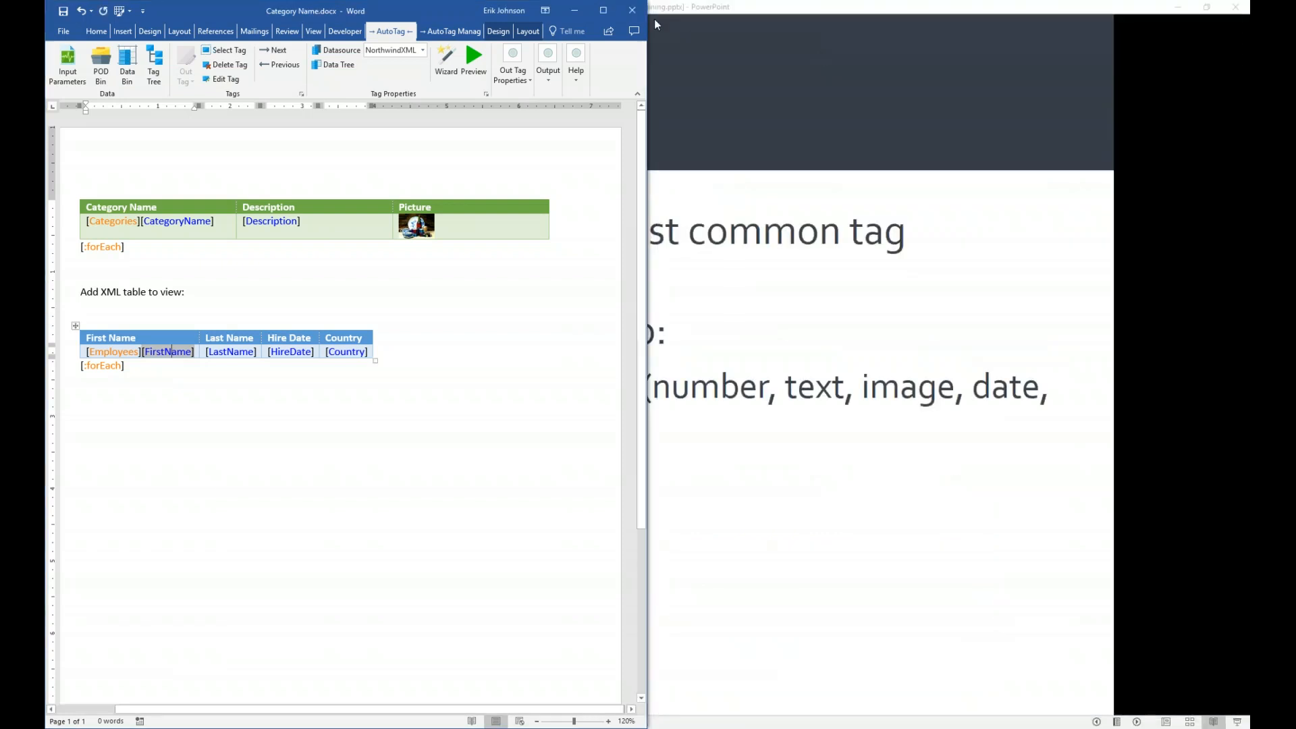
double_click(604, 6)
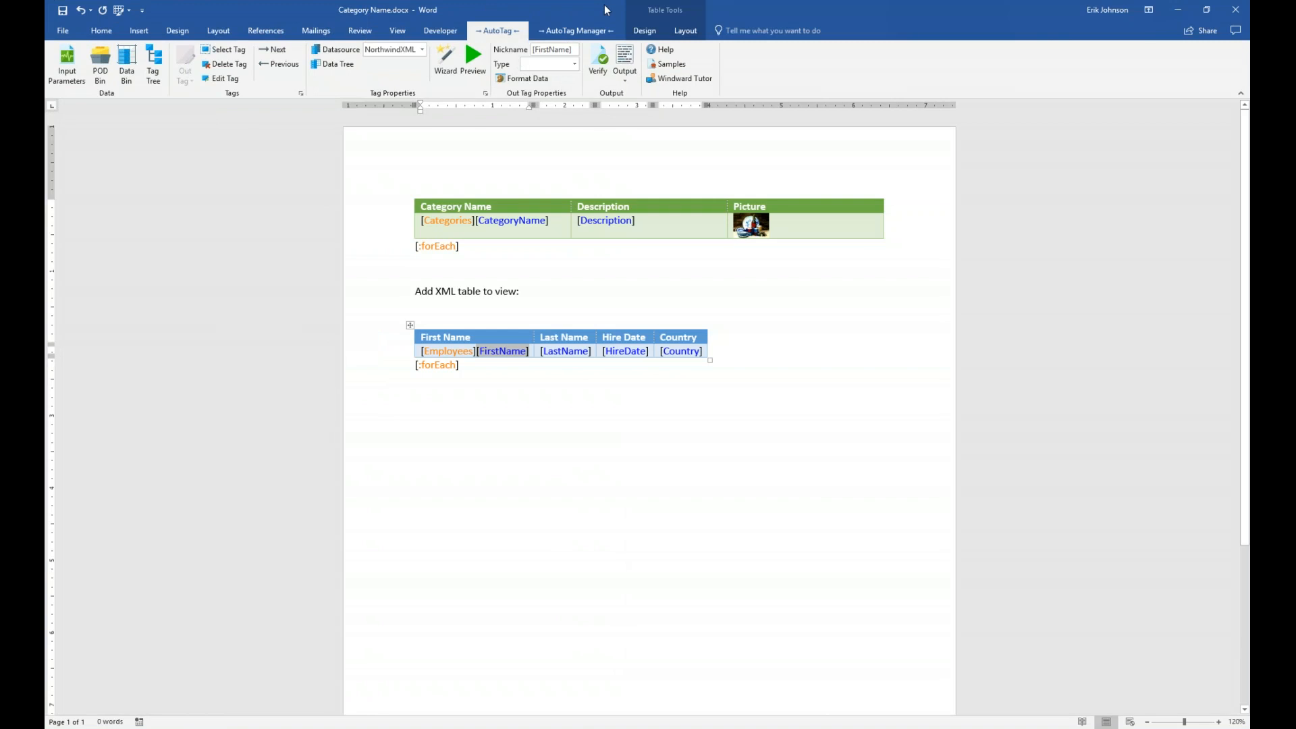
Step: Format the HireDate tag as a Date in the long form mmmm d, yyyy (March 14, 2001)
click(627, 351)
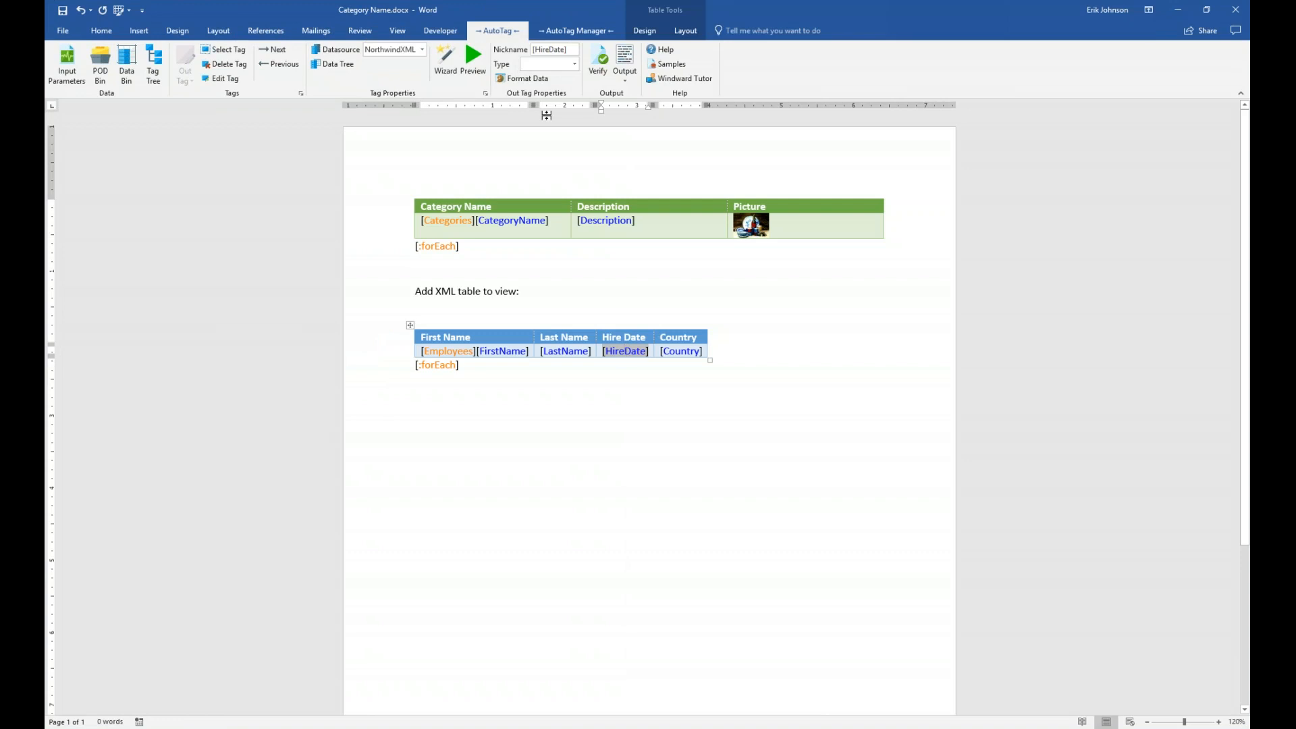
click(530, 79)
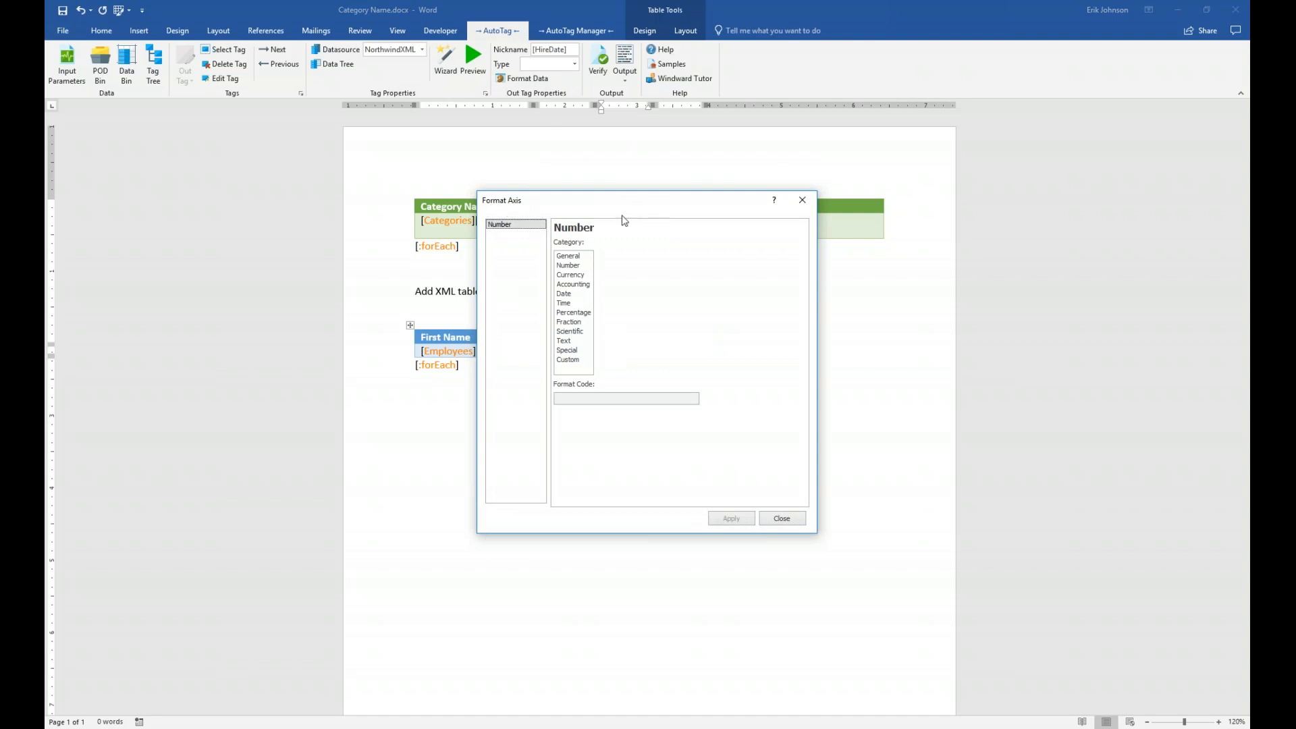
drag(652, 206, 780, 251)
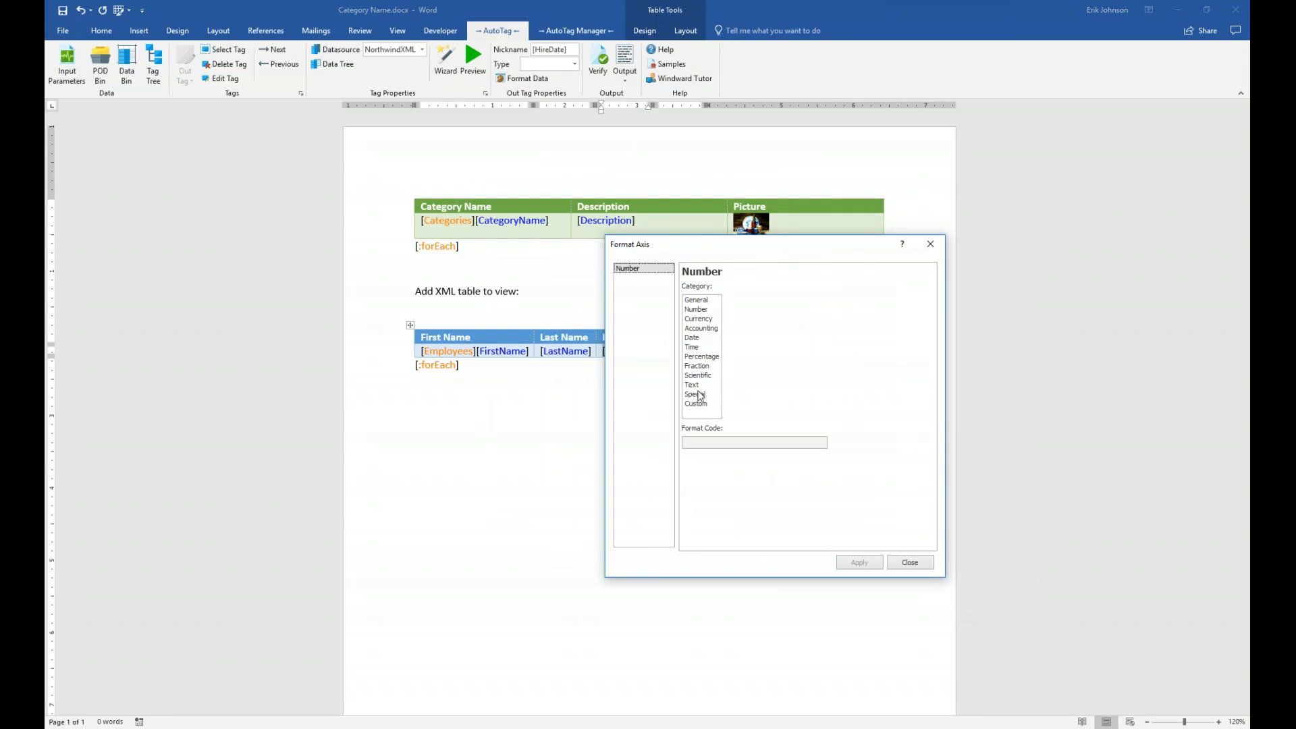
click(695, 337)
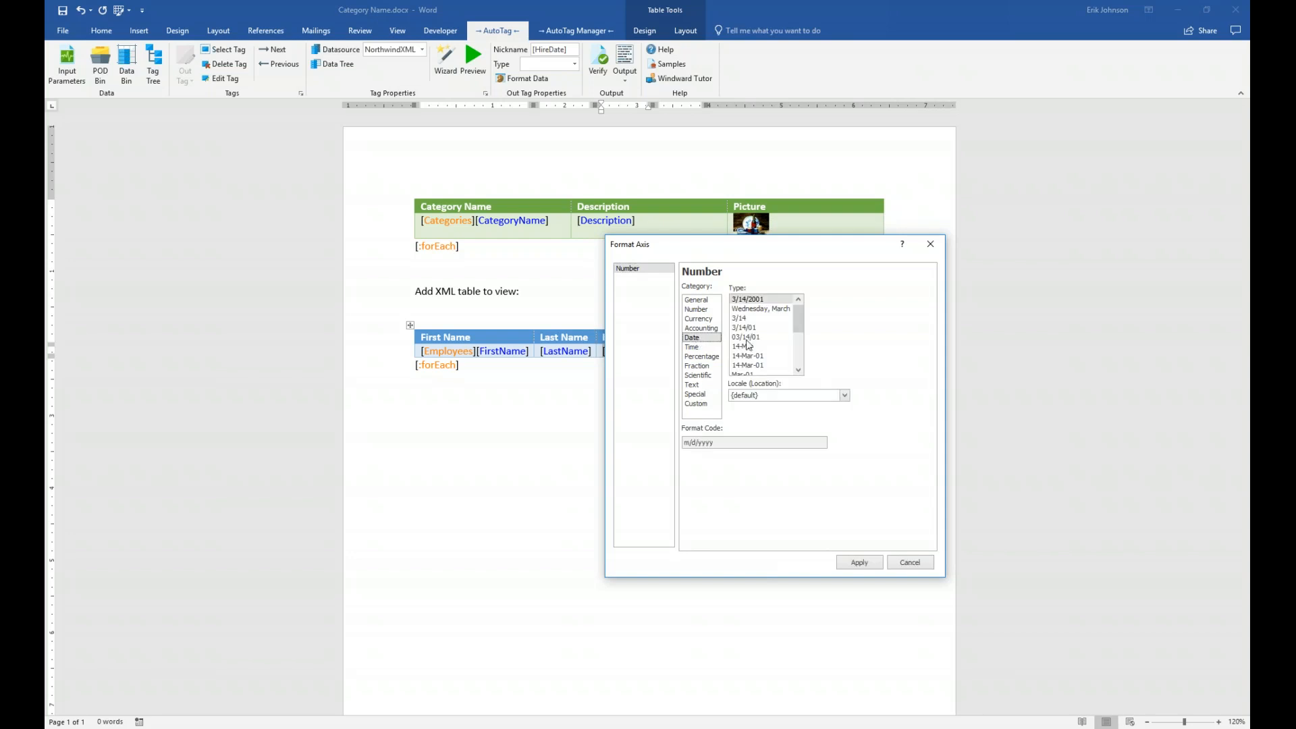
drag(800, 322, 798, 340)
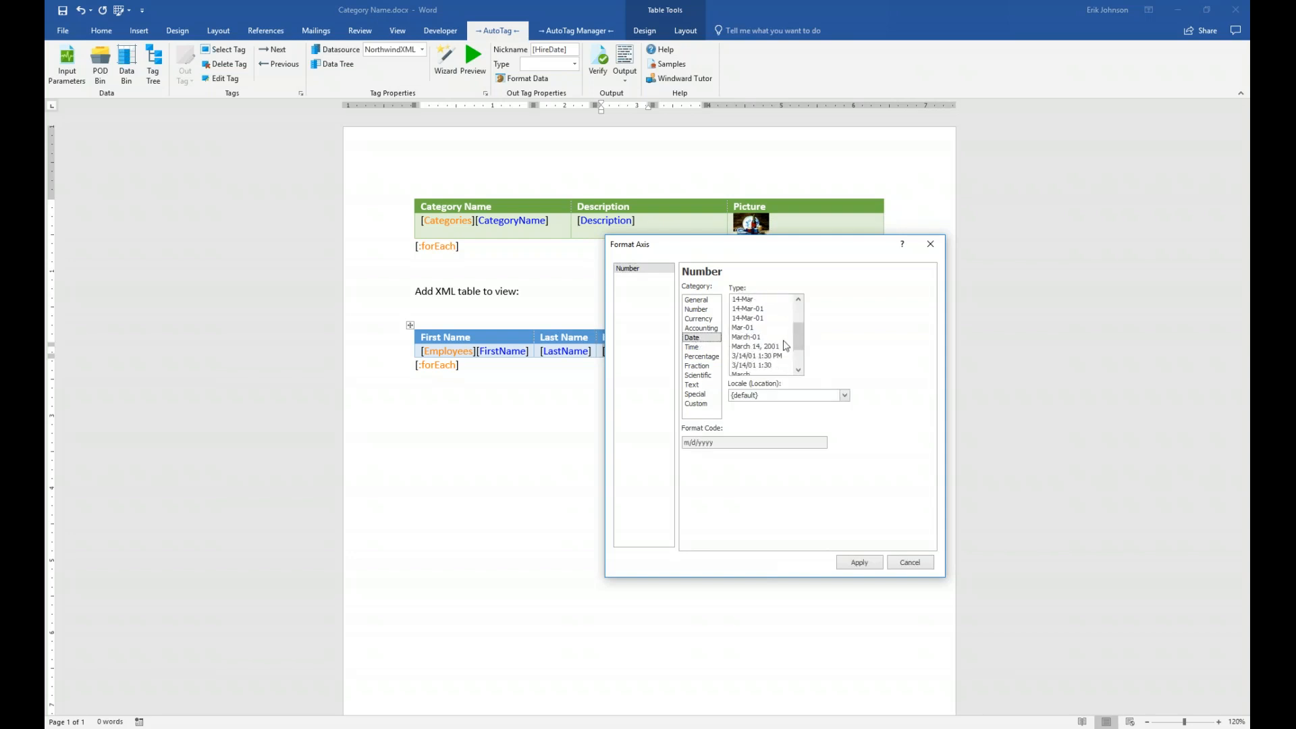
click(774, 347)
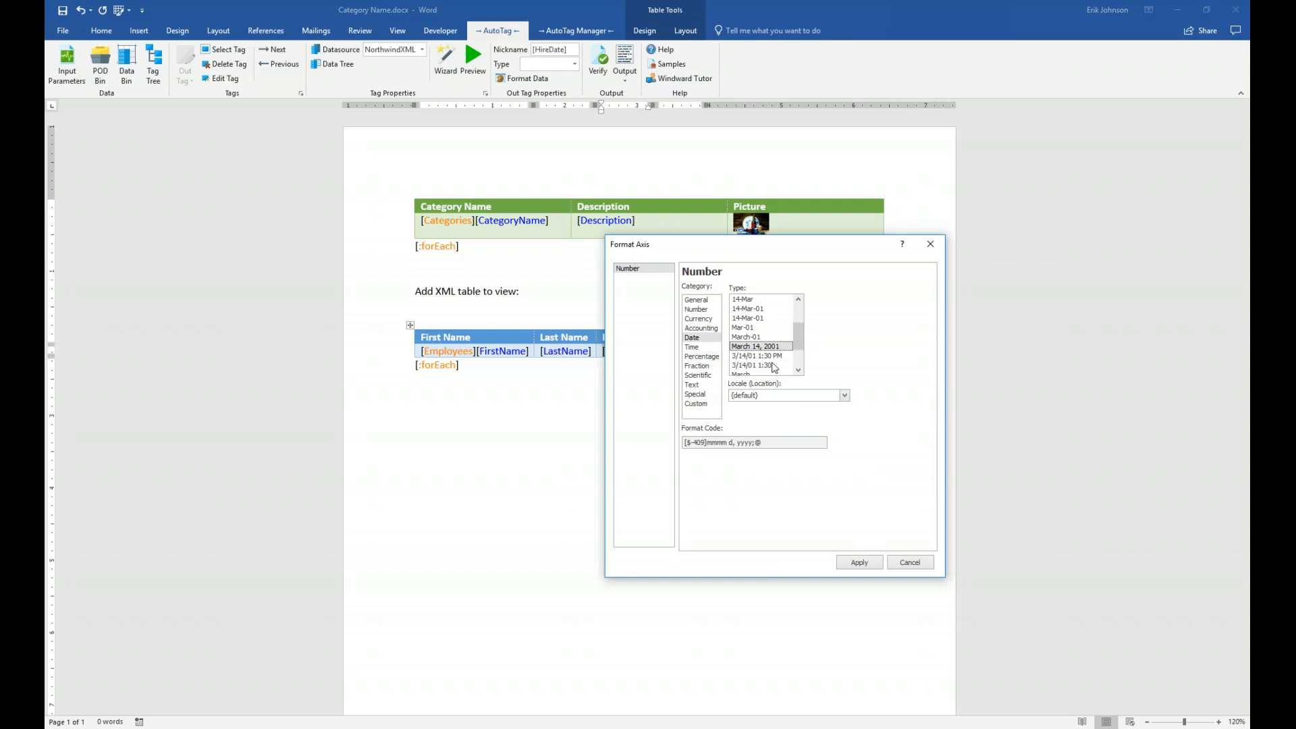
click(859, 563)
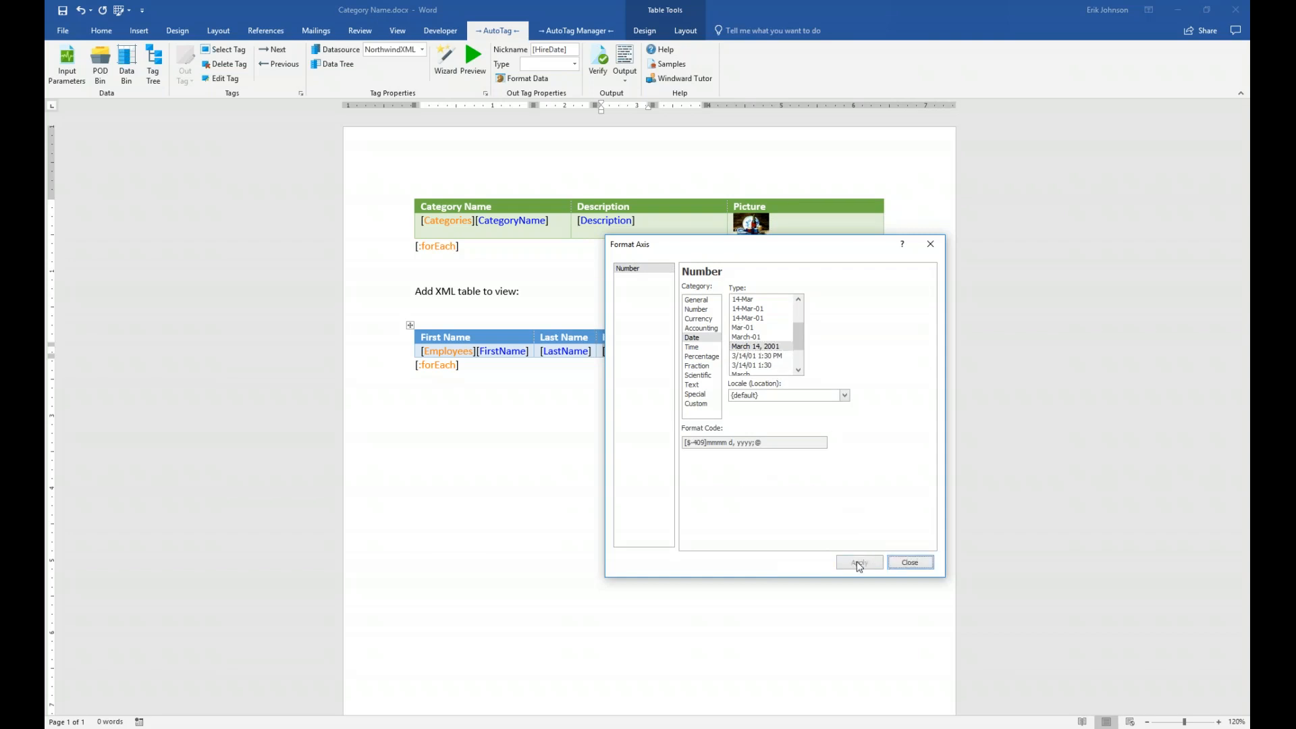
click(925, 566)
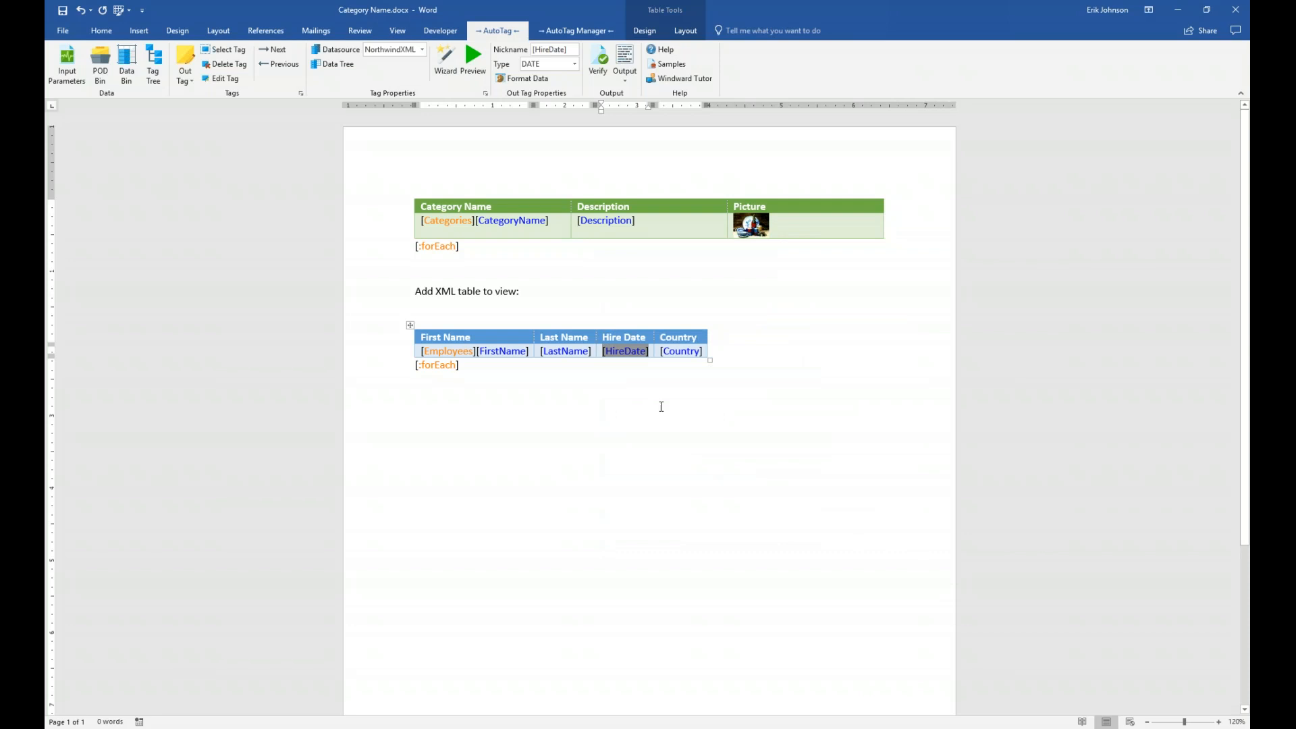
click(630, 350)
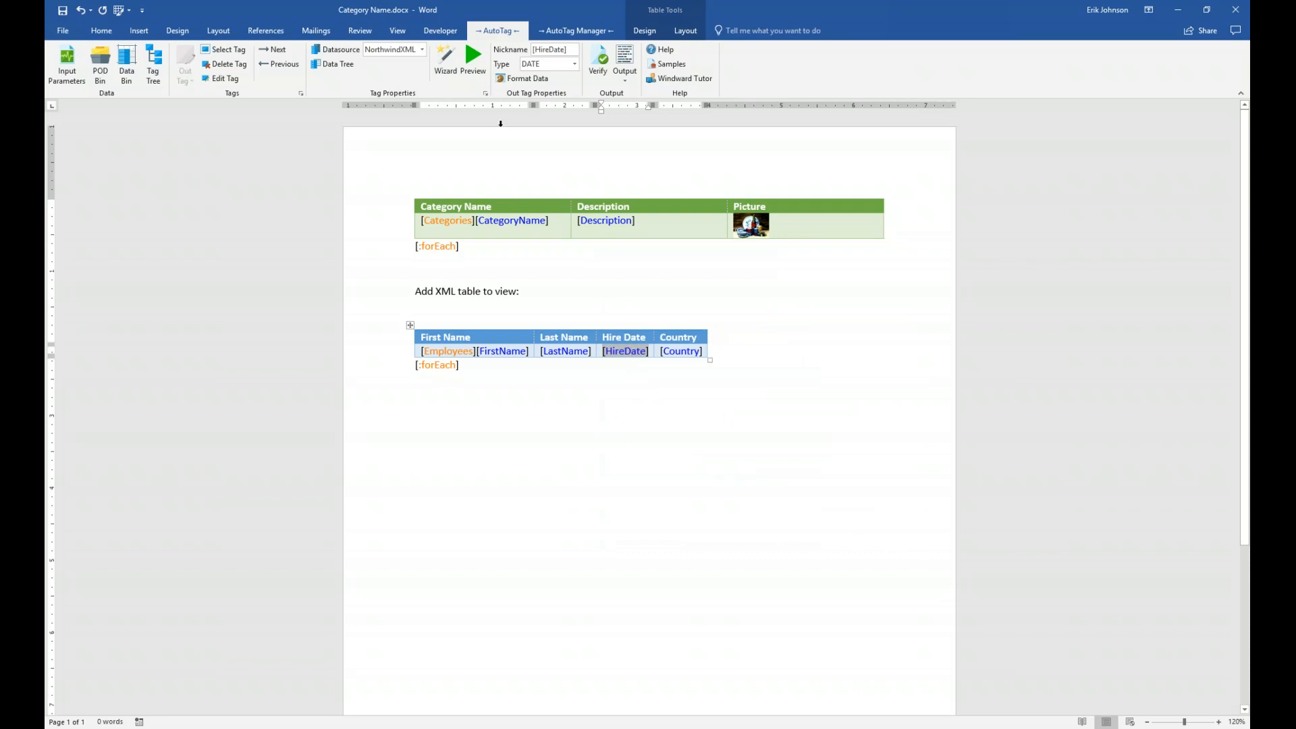
Step: Preview HireDate to confirm it returns May 1, 1992, then maximize the template window
click(481, 62)
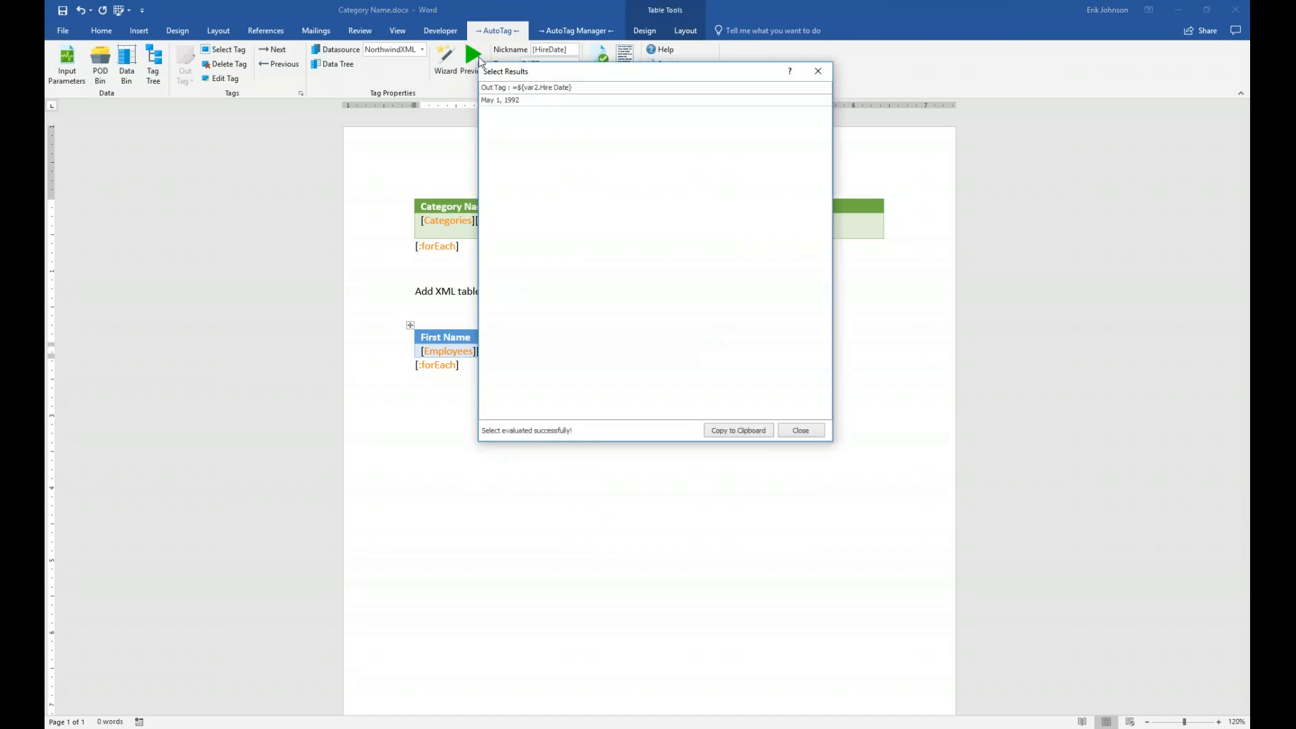
drag(602, 73, 604, 358)
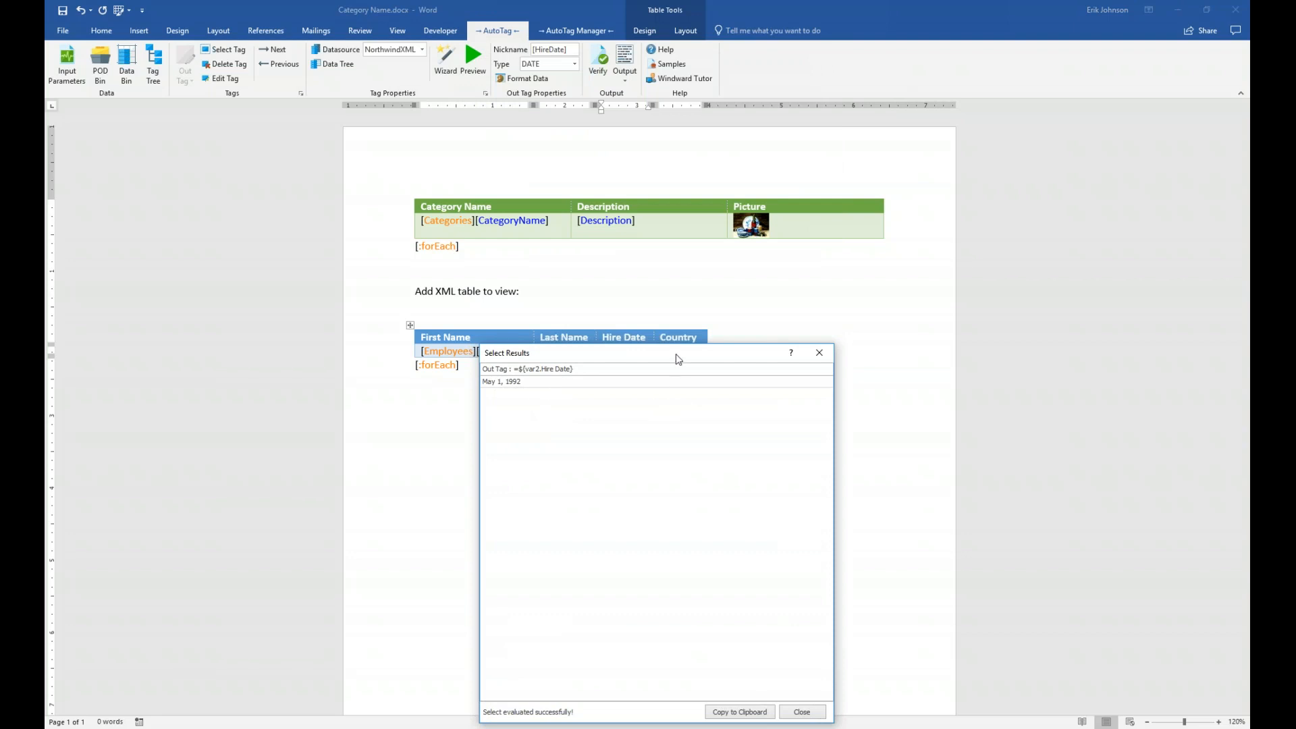
drag(675, 354, 679, 252)
click(827, 251)
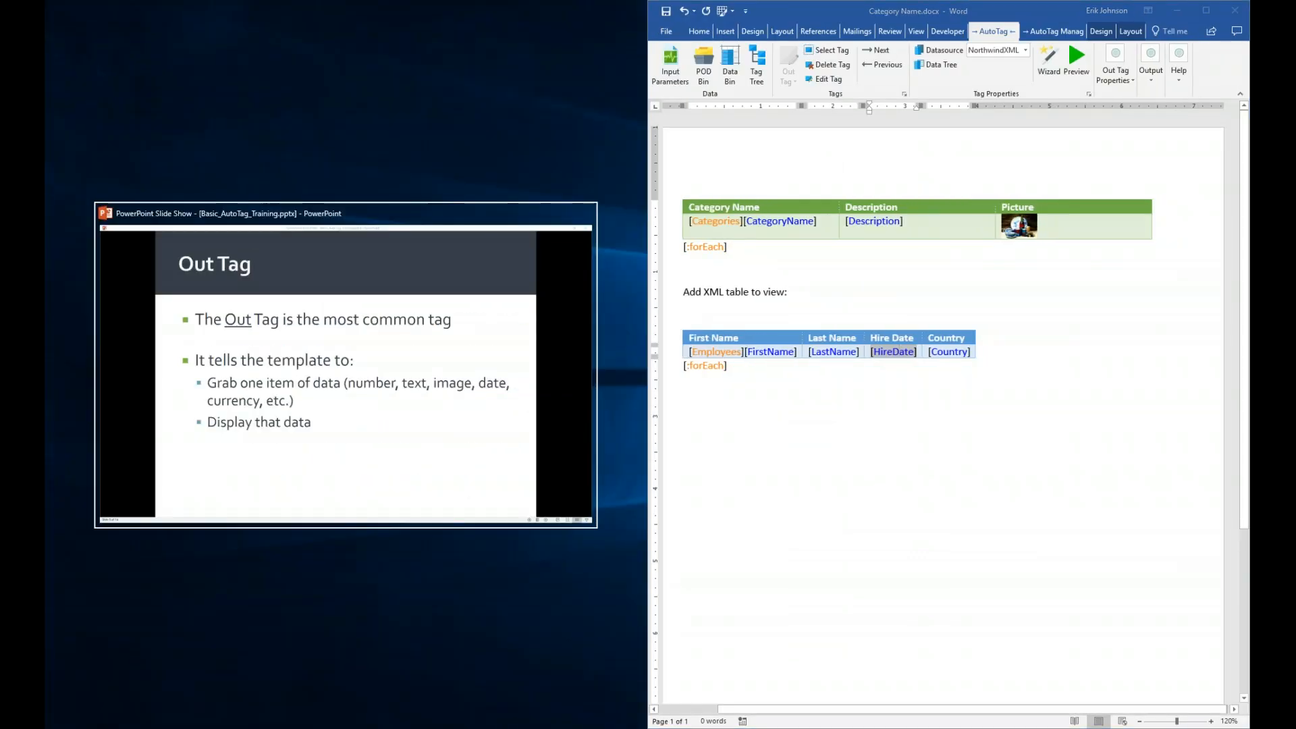
click(1178, 367)
click(1206, 11)
Step: Save the template, regenerate the report, and snap the output beside the template
click(626, 58)
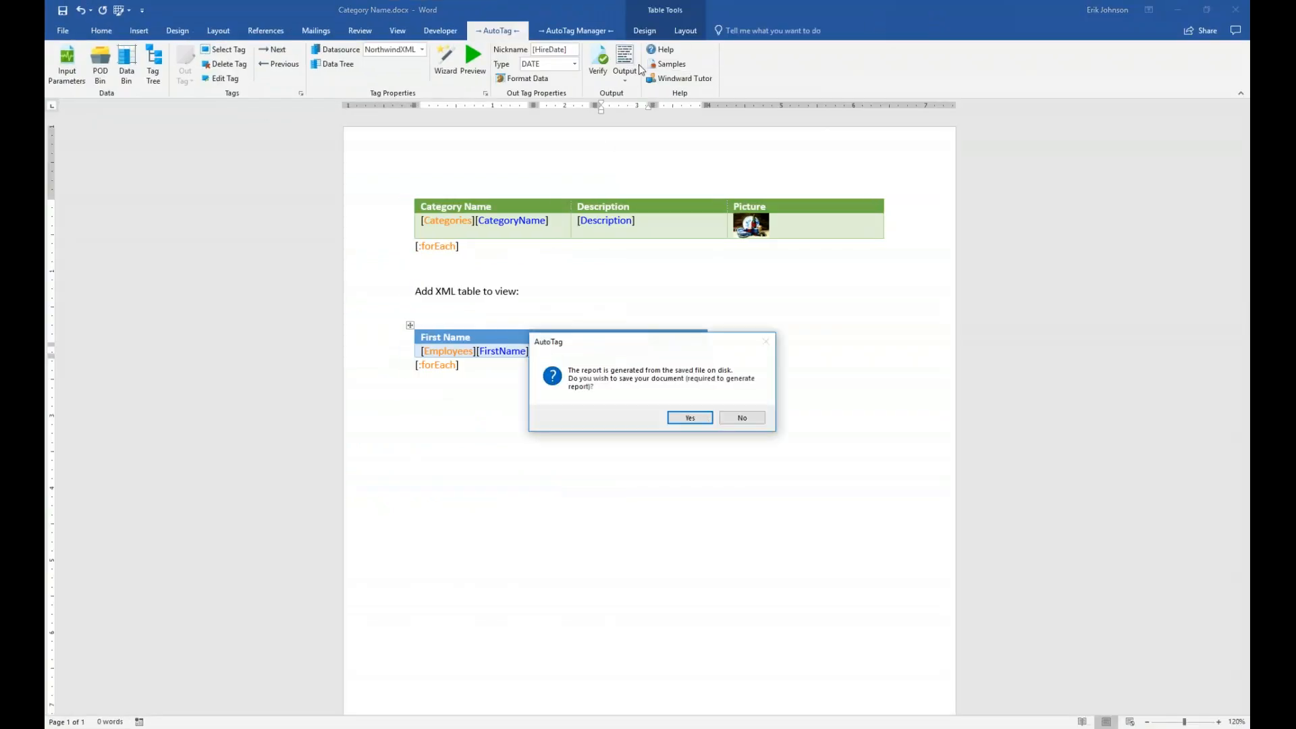
click(691, 418)
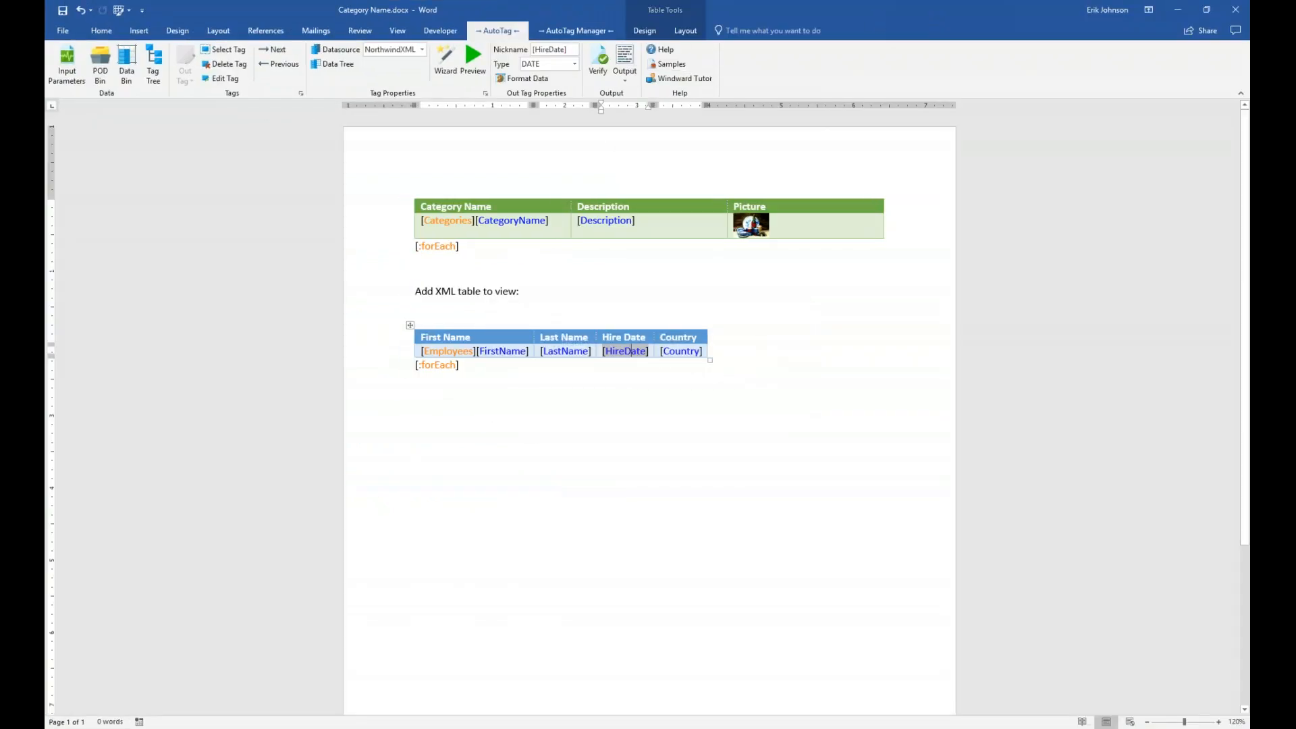
key(super+Right)
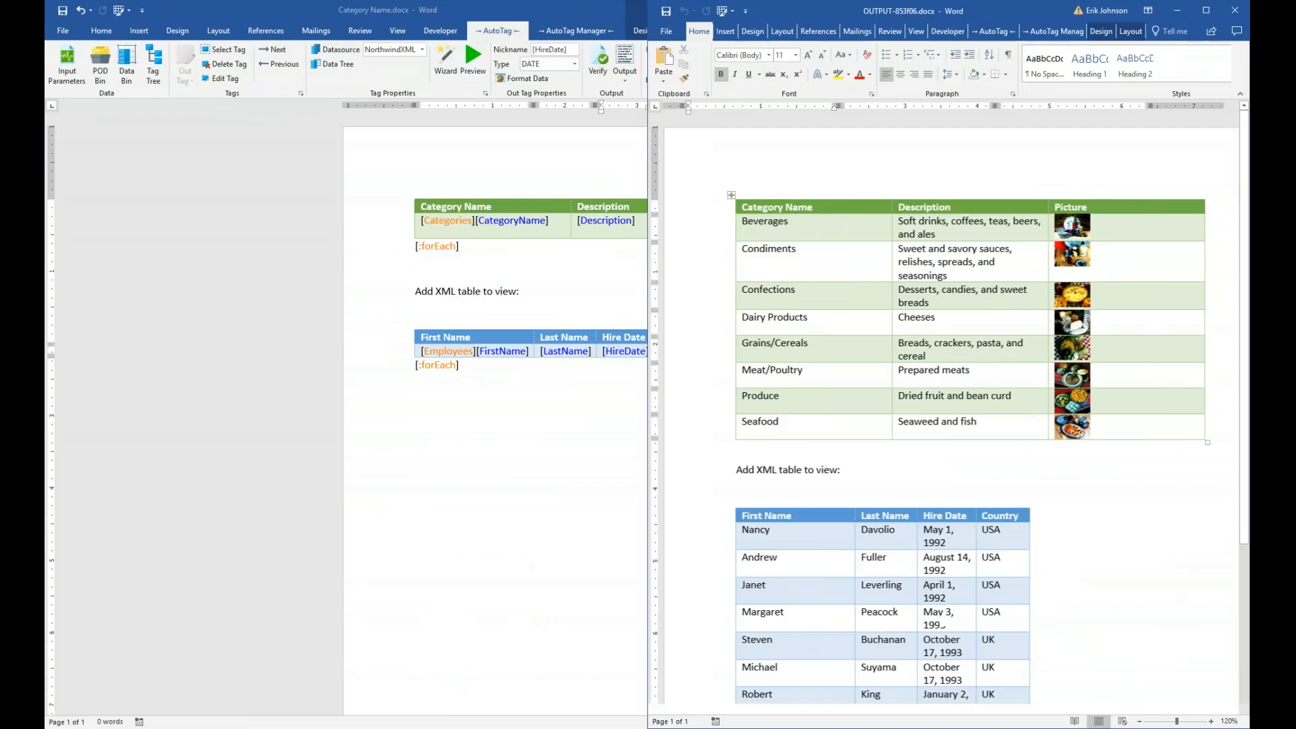
key(Return)
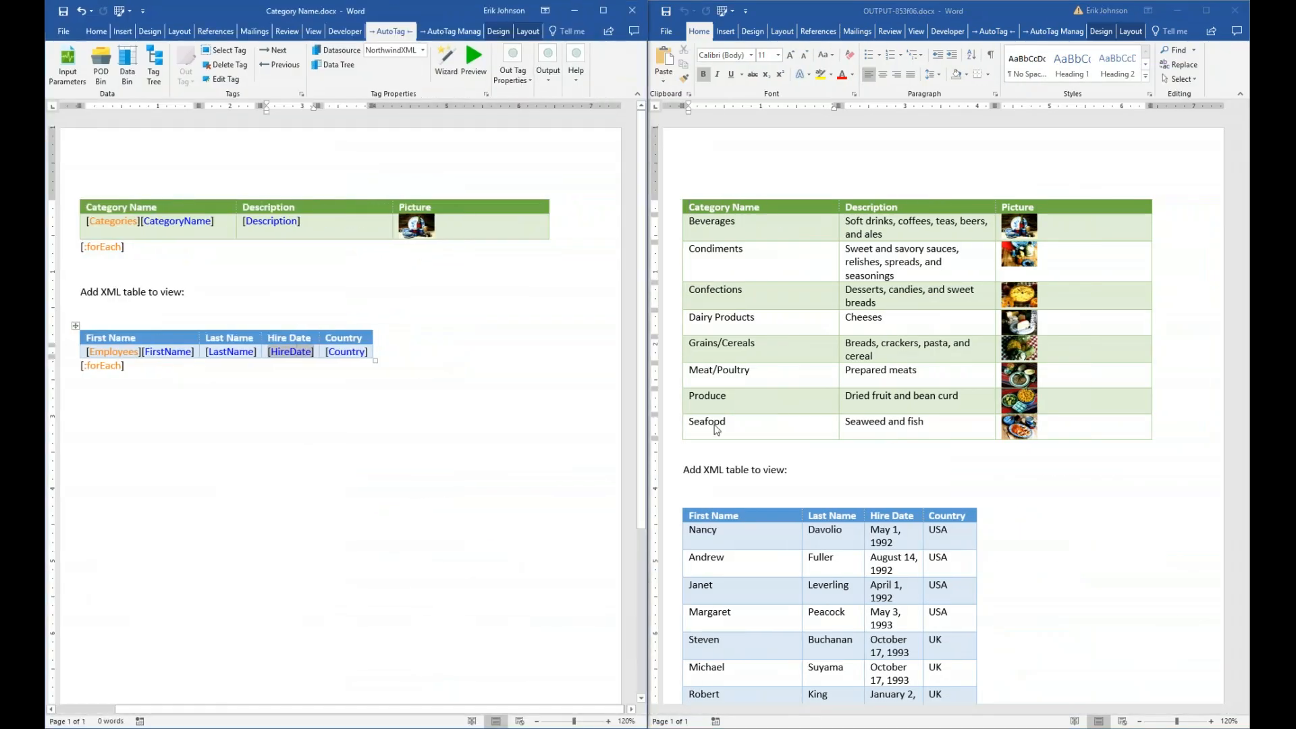
scroll(791, 502, down, 4)
scroll(795, 486, up, 4)
scroll(798, 474, down, 3)
scroll(799, 474, up, 3)
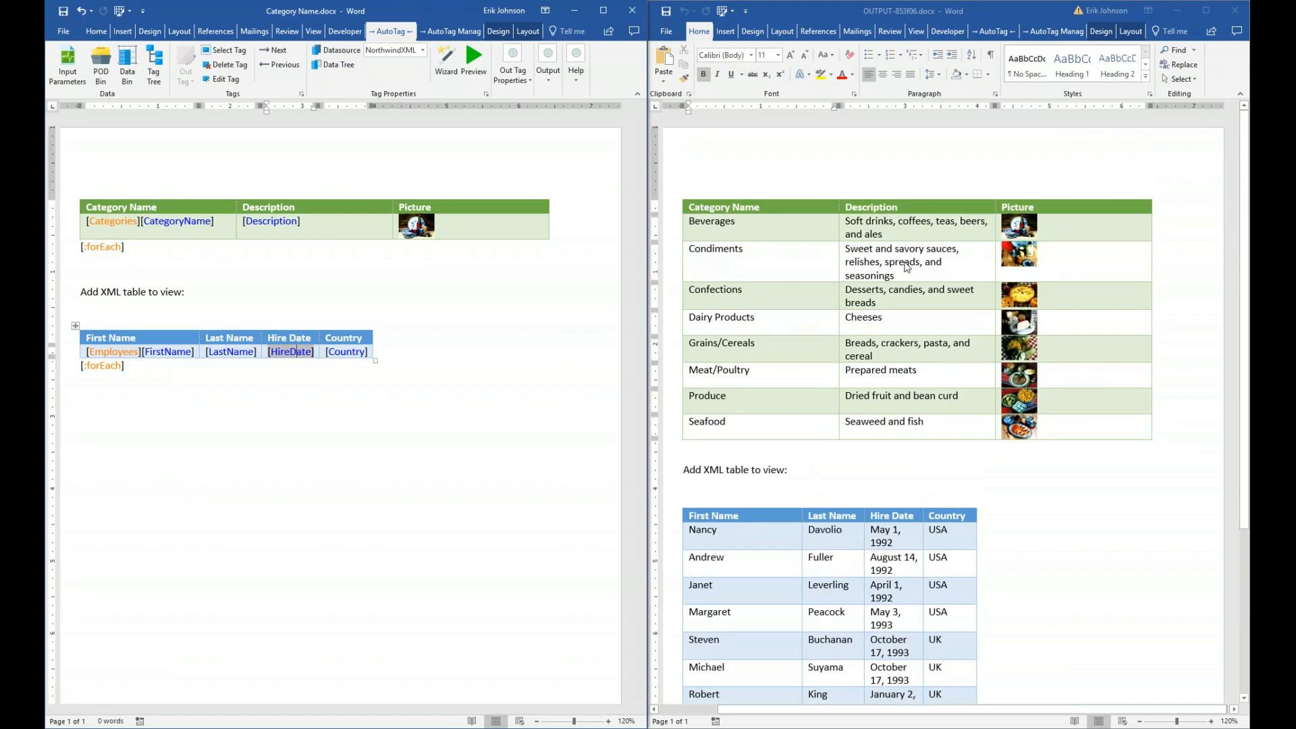
scroll(906, 267, down, 5)
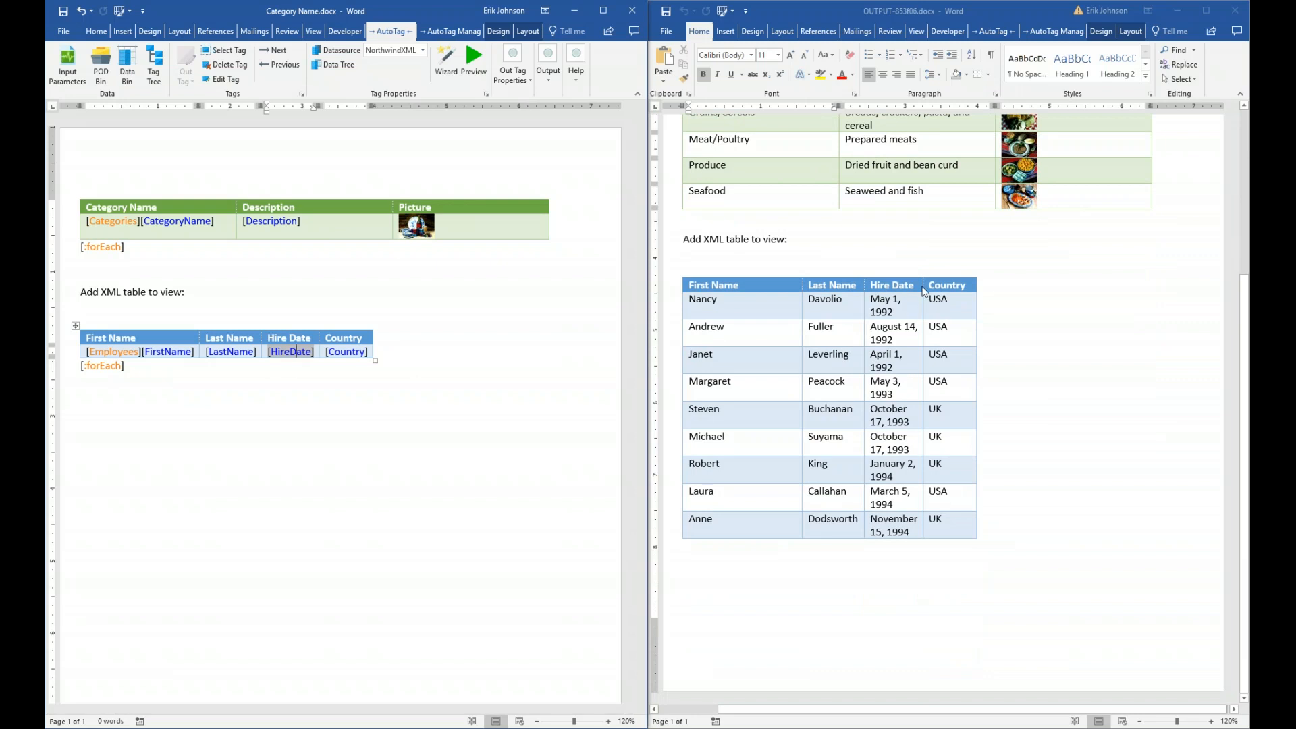
Step: Widen the output table's Country and Hire Date columns so hire dates fit on one line
click(986, 305)
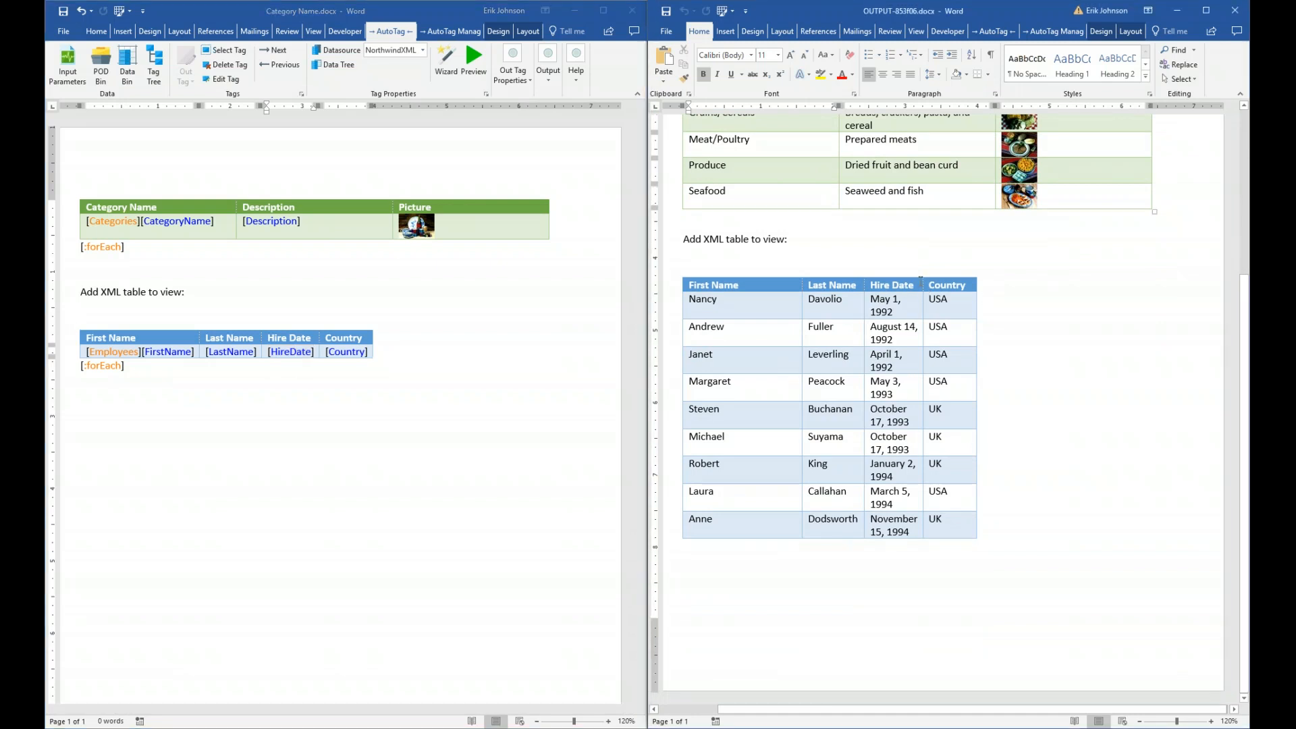
drag(978, 285, 1080, 285)
drag(922, 291, 986, 291)
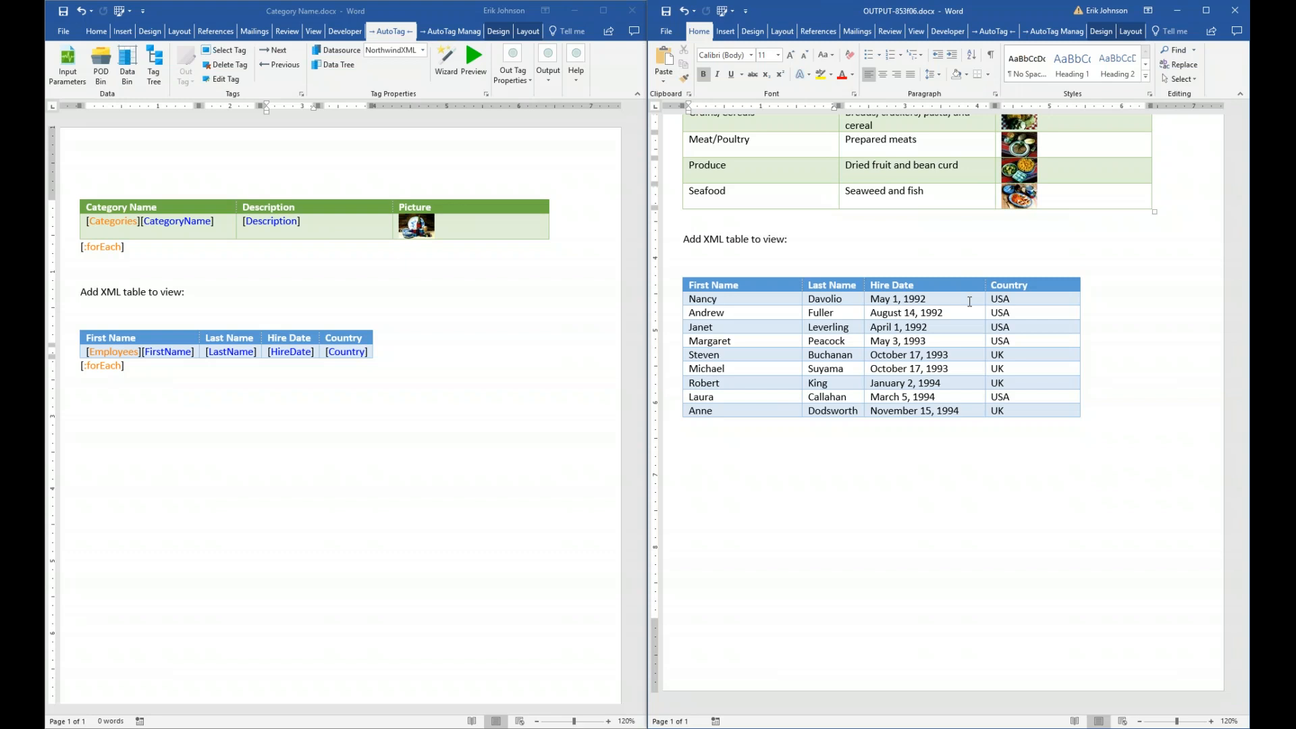
scroll(912, 346, up, 5)
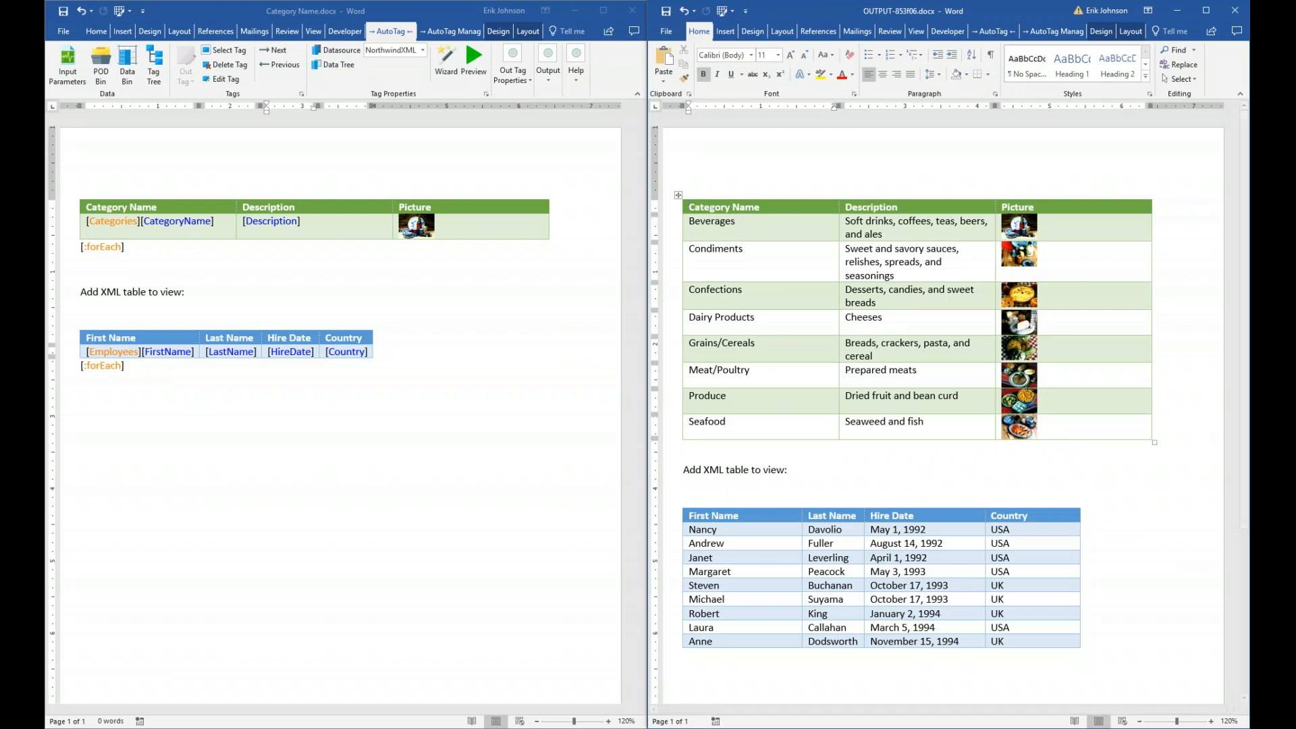
Step: Close the output without saving, maximize the template, and open its Input Parameters definitions
click(1234, 10)
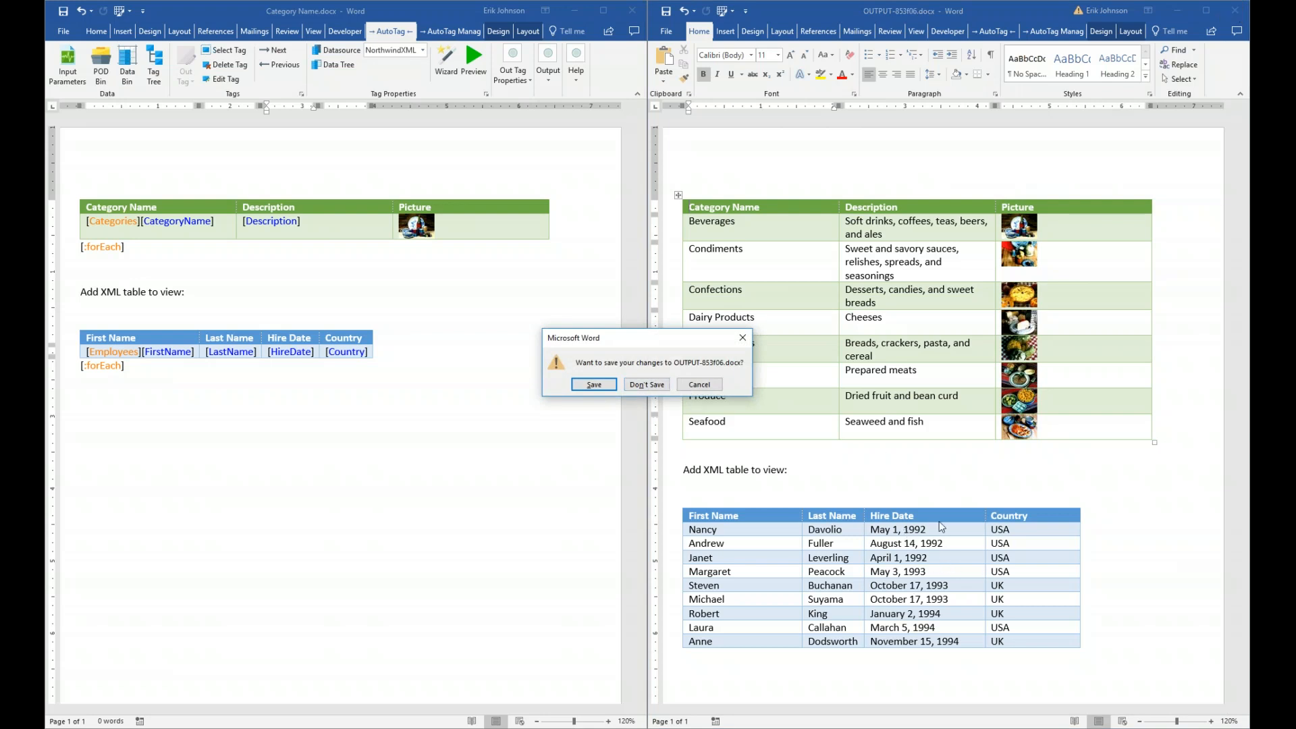
click(646, 384)
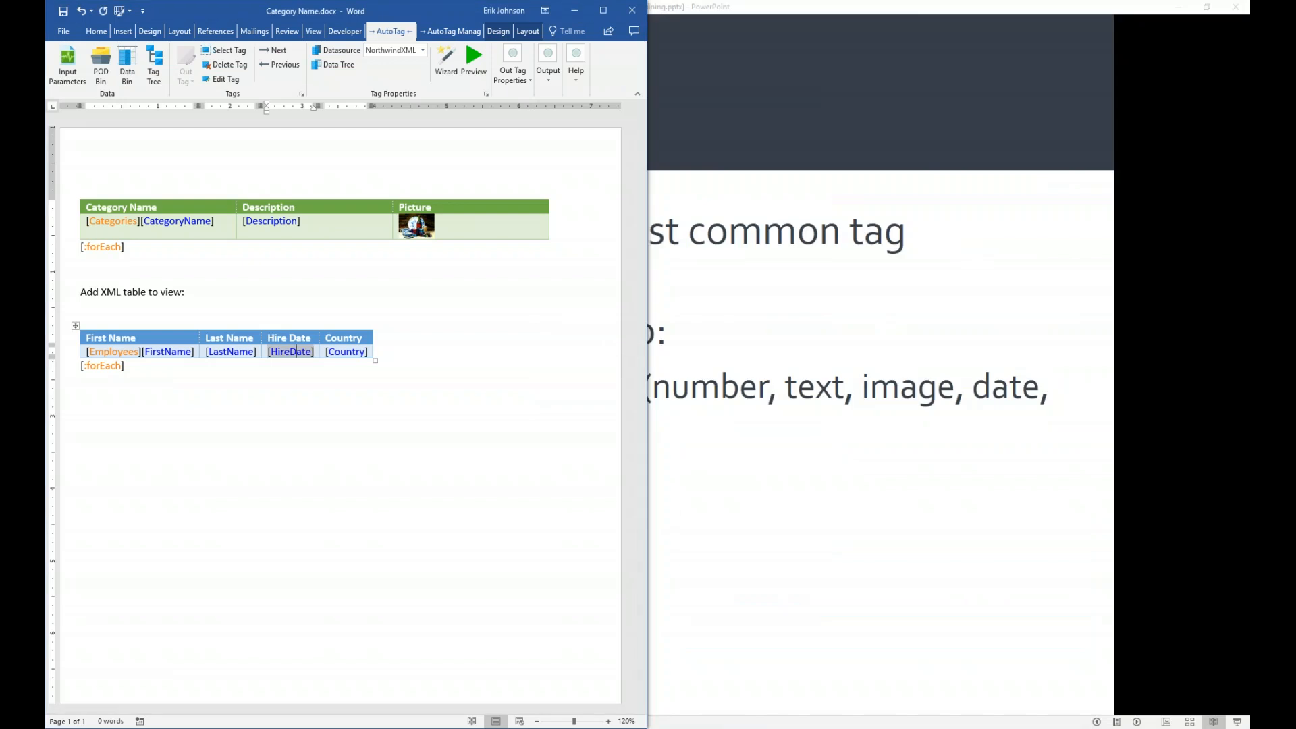
click(603, 11)
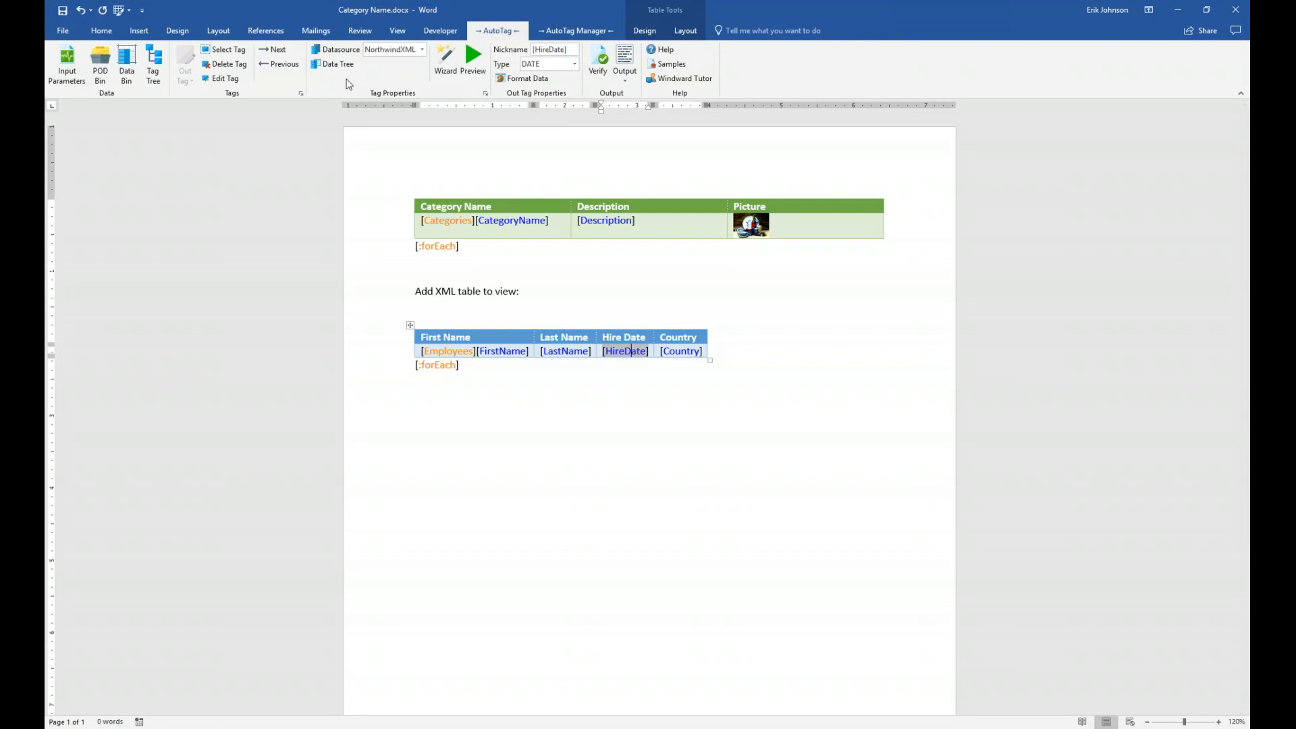
click(67, 61)
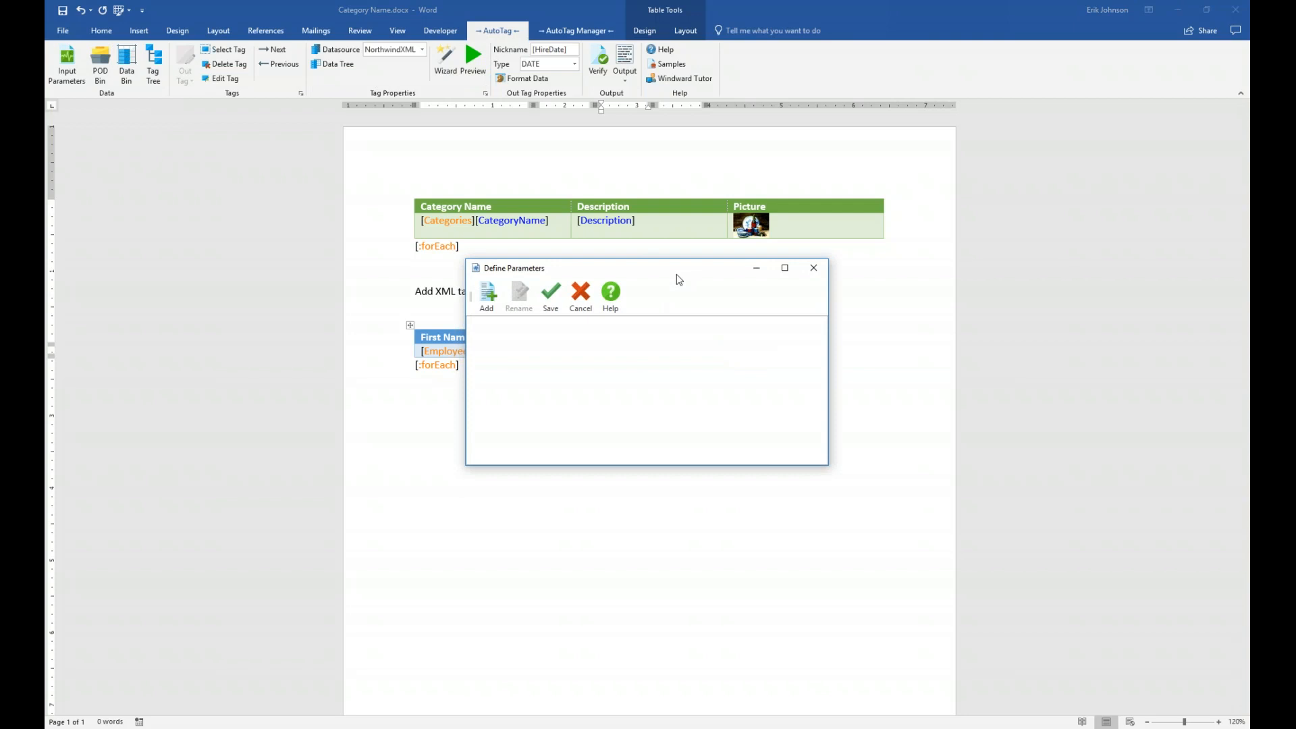
Step: Add and save a required Text parameter named Category with default value Beverages
drag(678, 280, 652, 398)
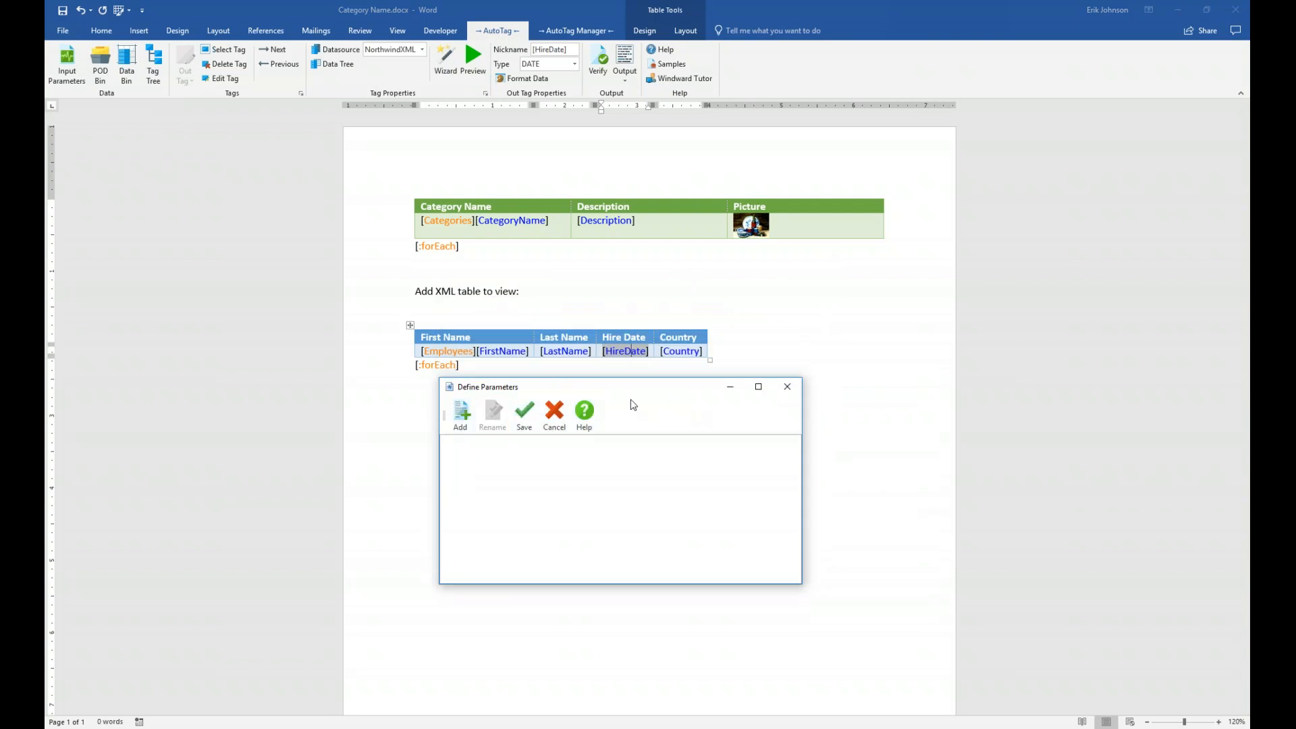
click(459, 415)
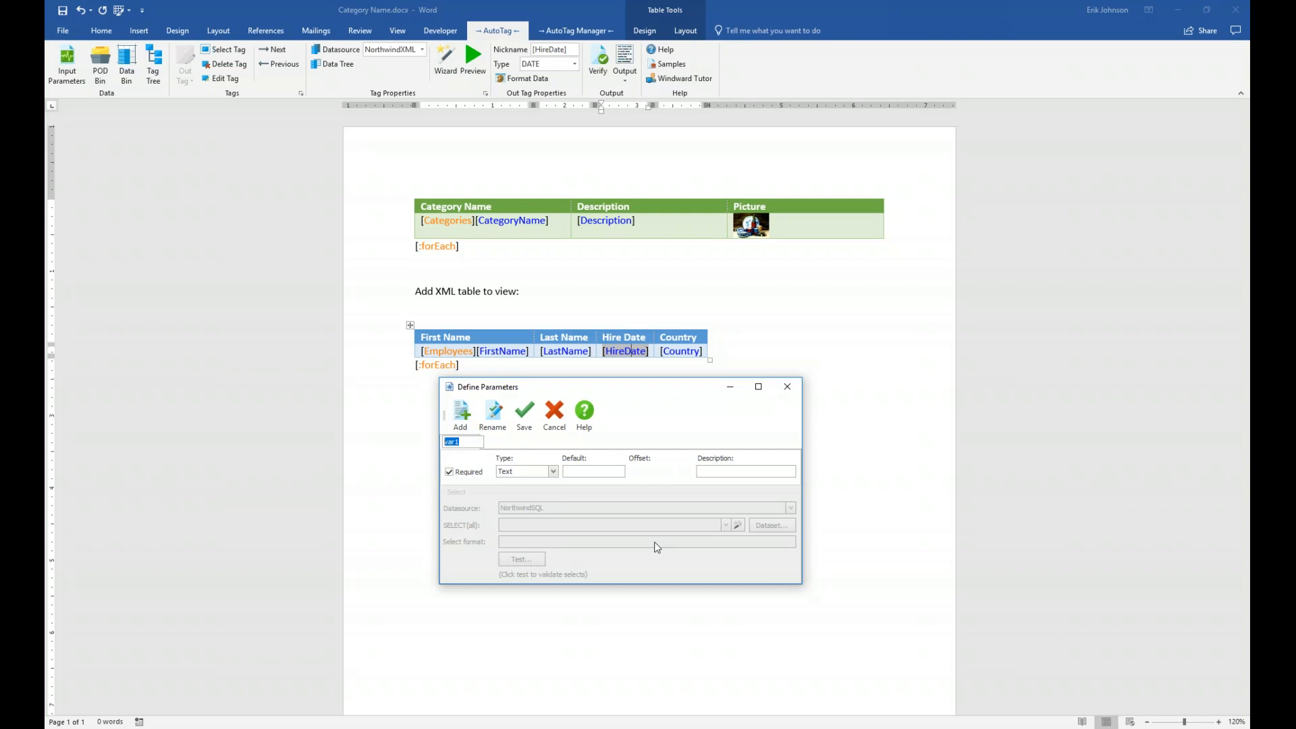
text(Category)
key(Return)
text(Beverages)
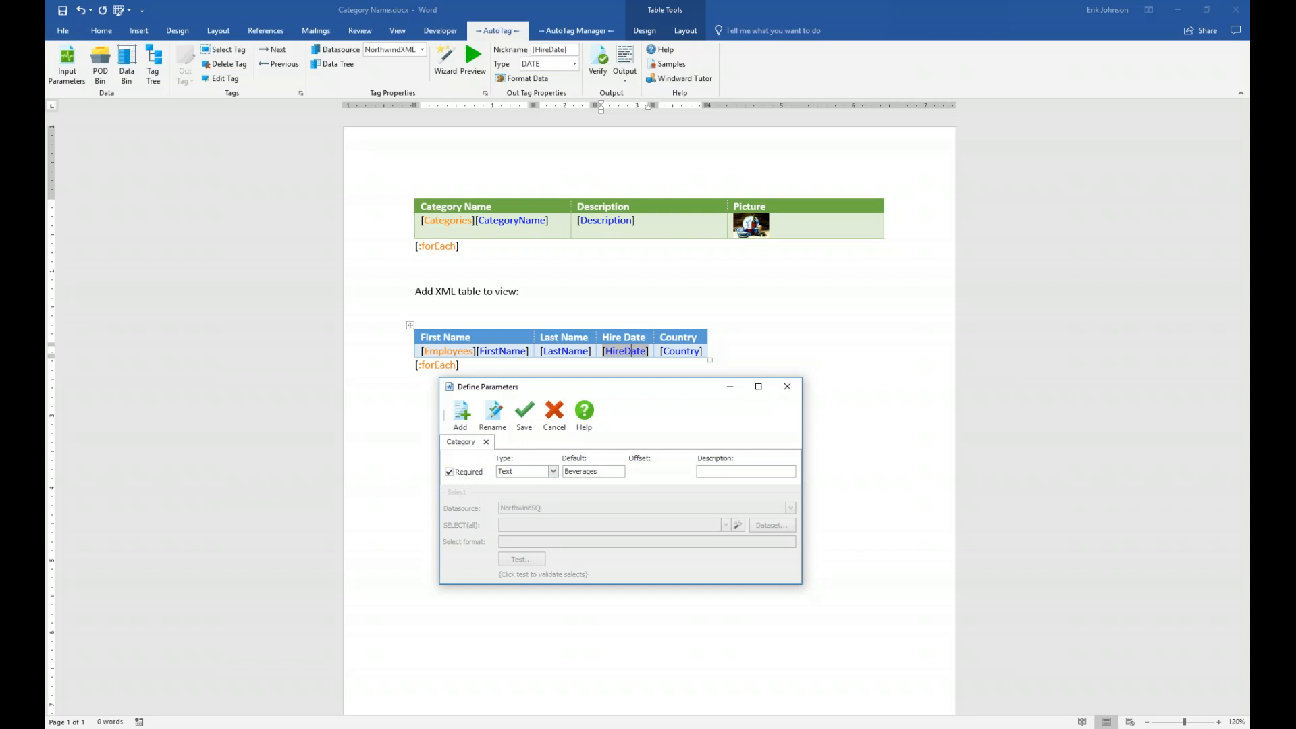
click(554, 471)
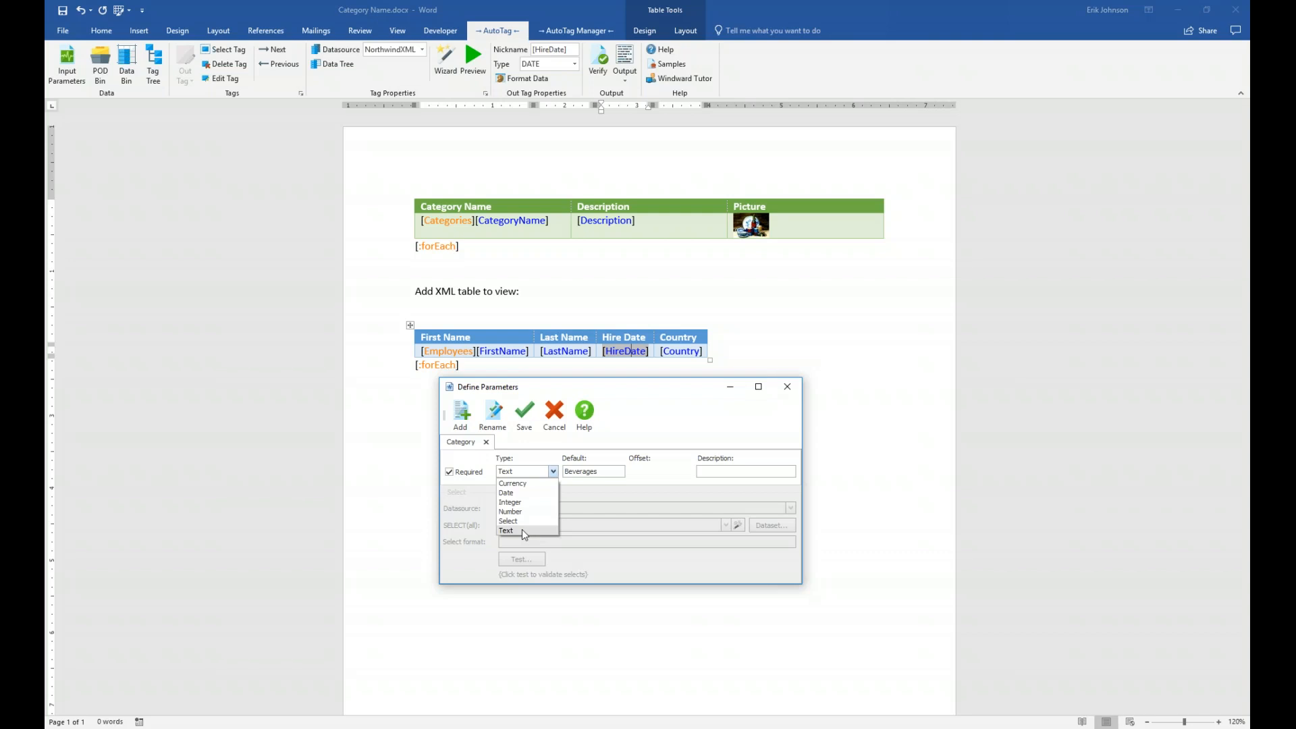
click(523, 532)
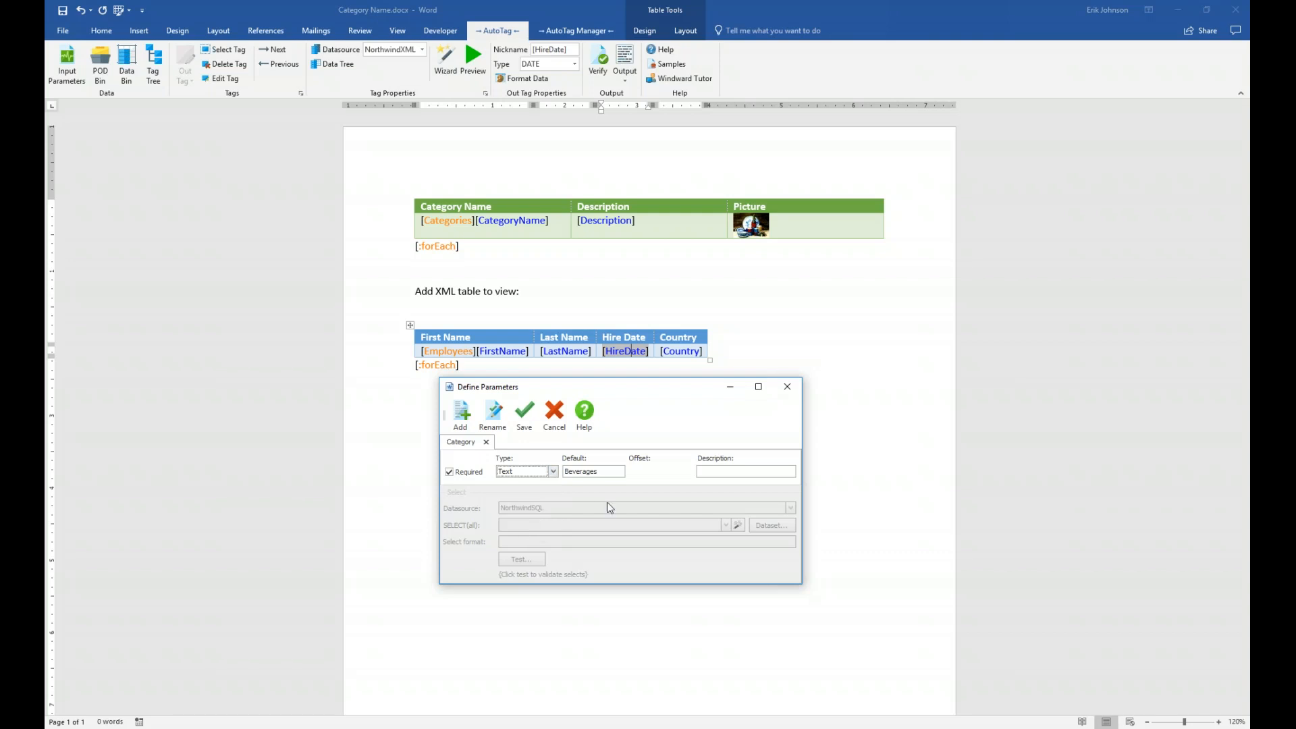
click(525, 413)
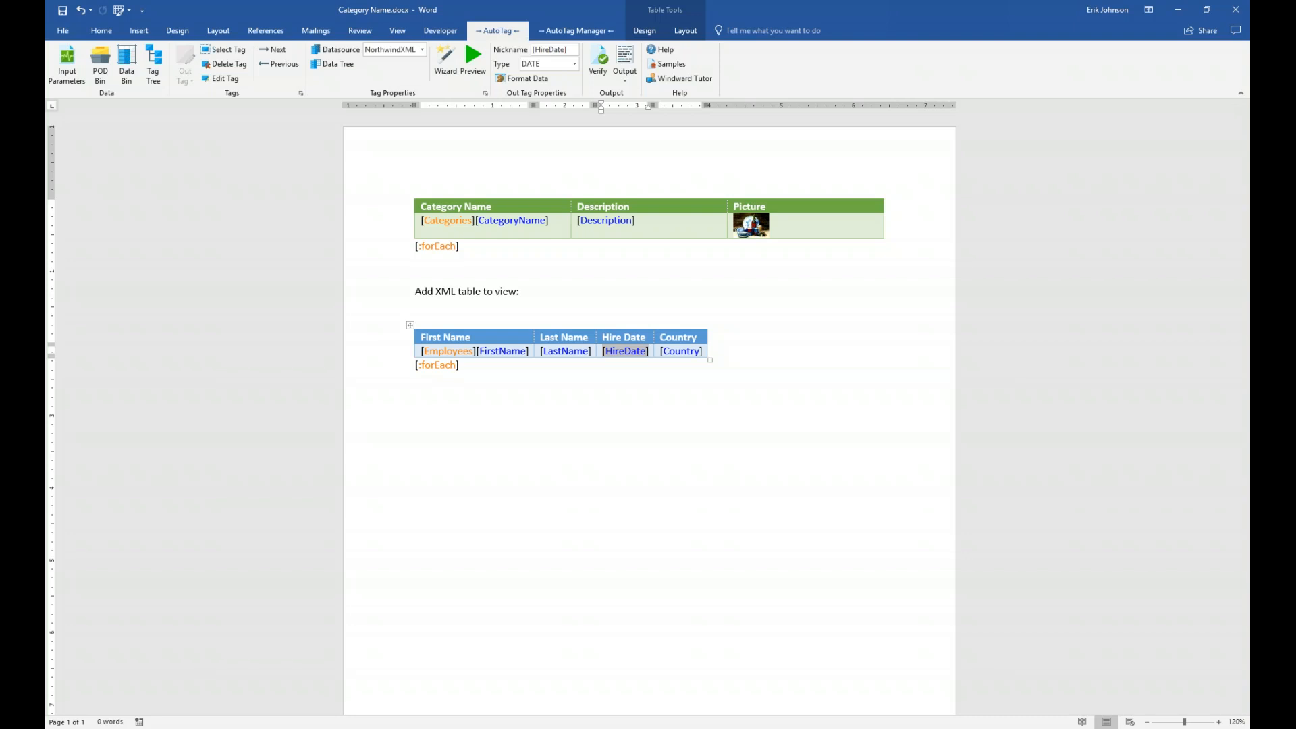
Step: Open the SQL Wizard for the [Categories] forEach tag and browse its Tables and Views lists
click(456, 220)
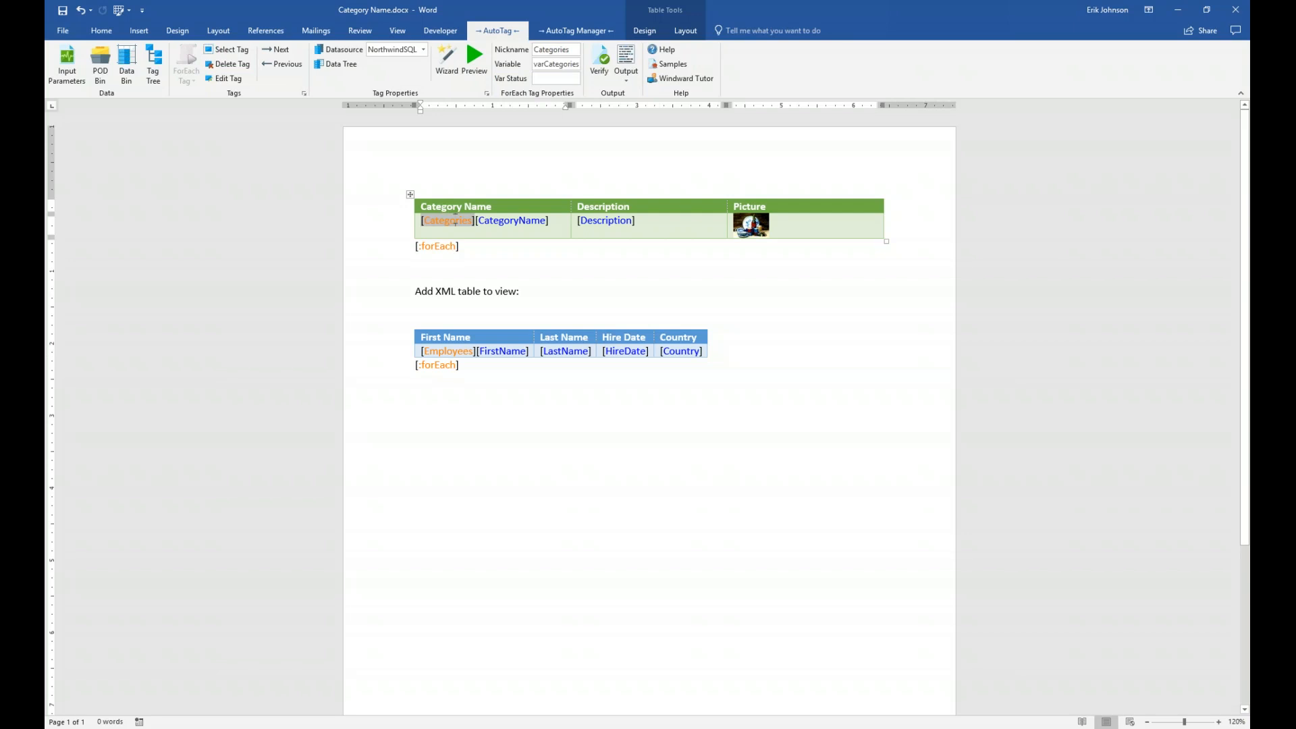
click(449, 66)
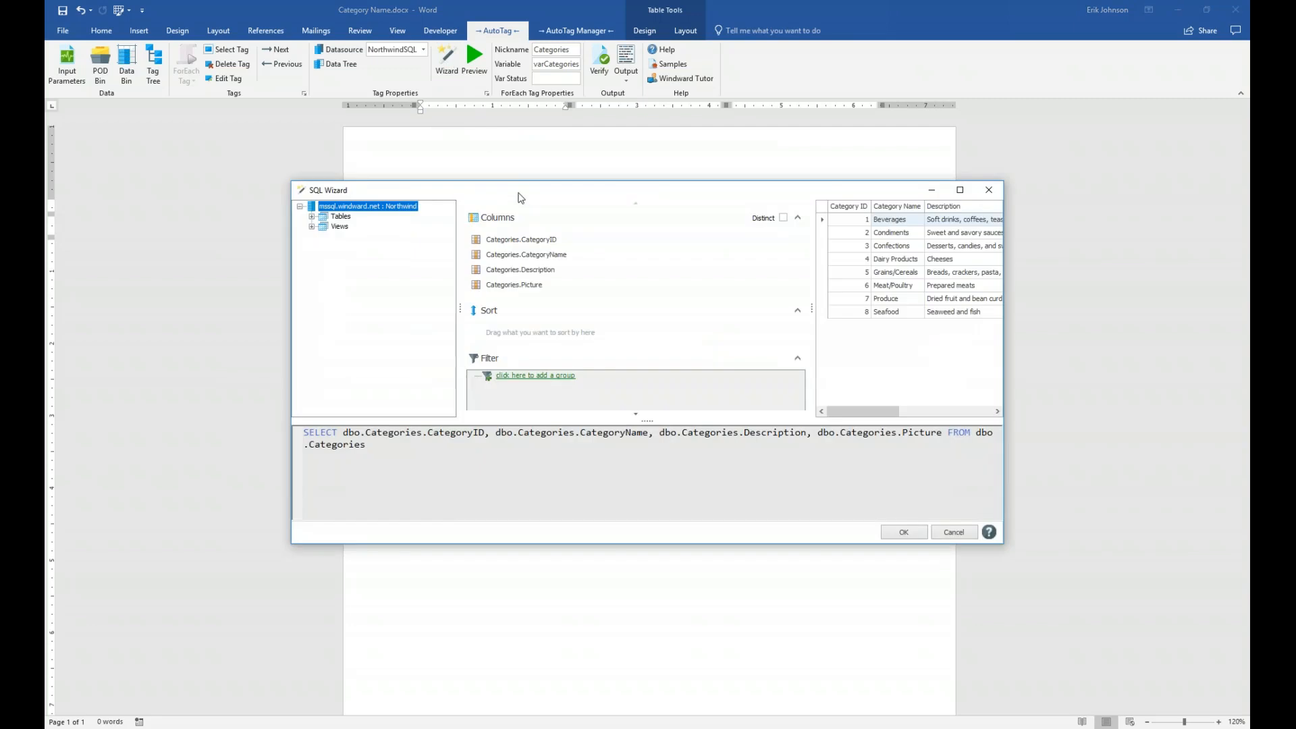
drag(524, 197, 578, 281)
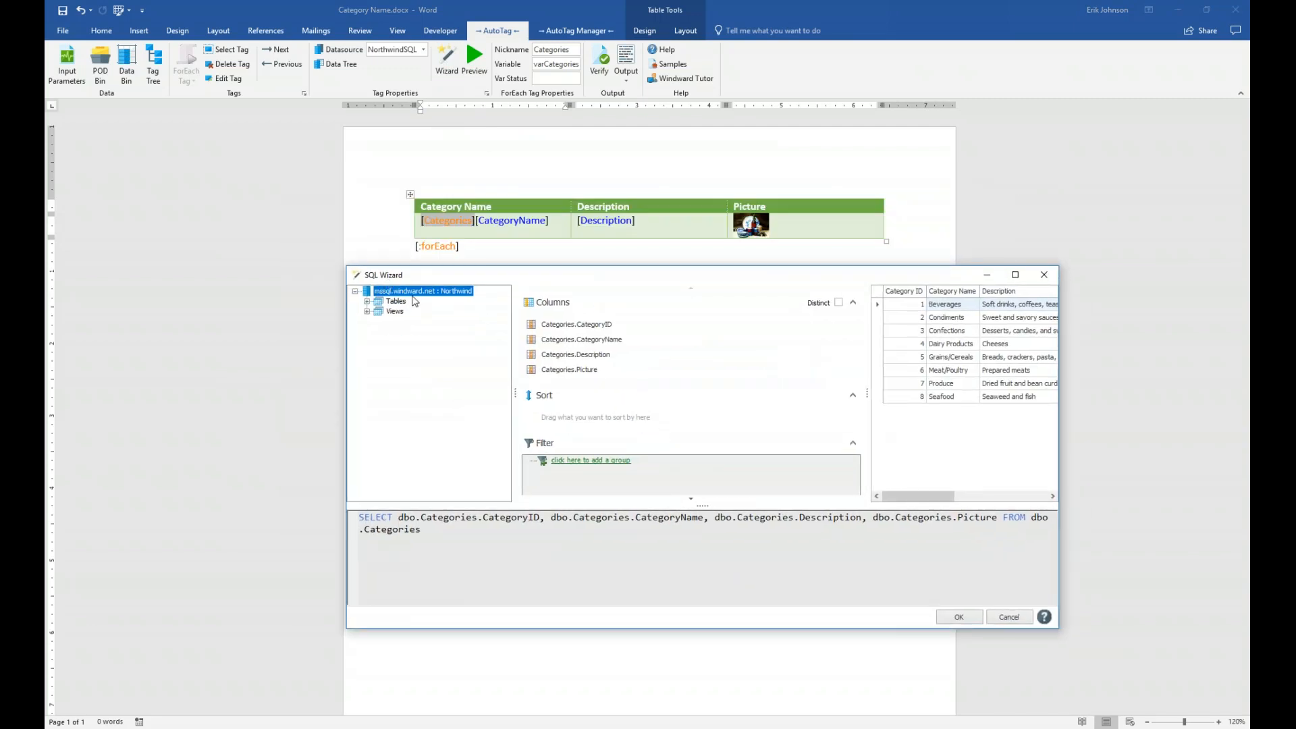
click(367, 302)
click(368, 312)
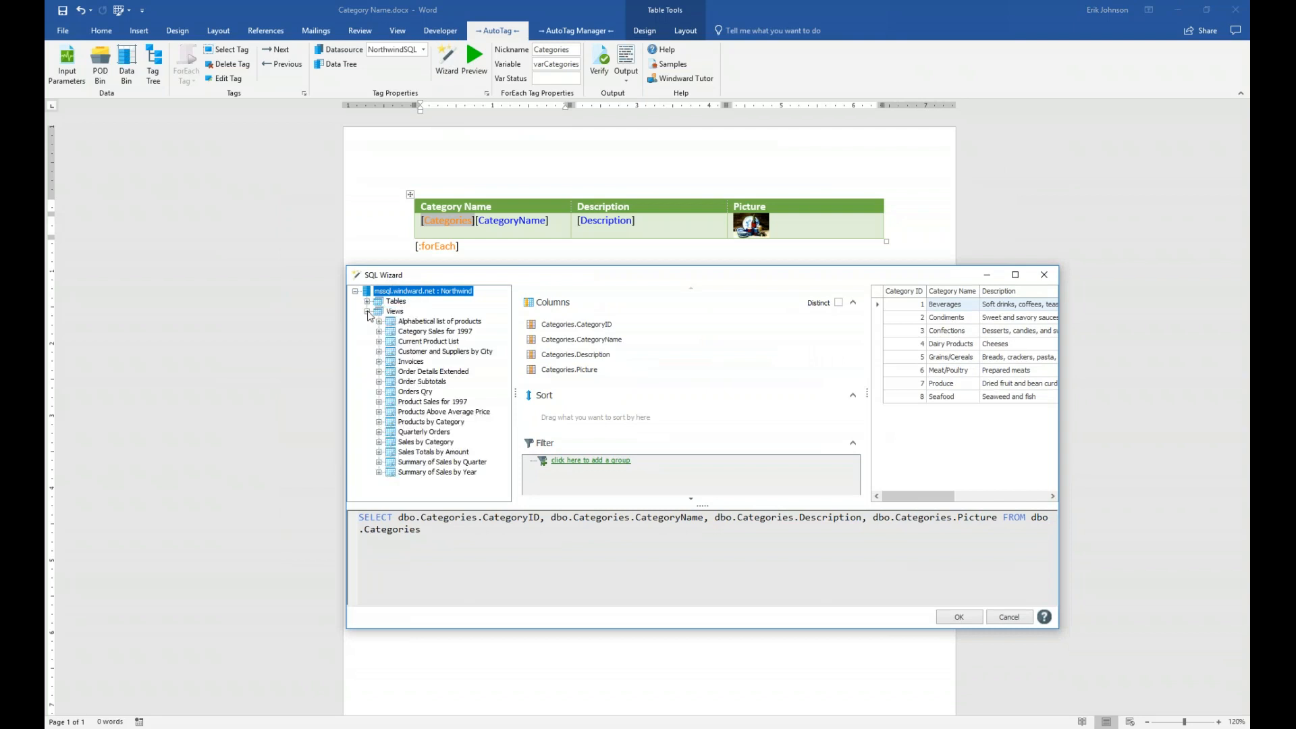
click(368, 312)
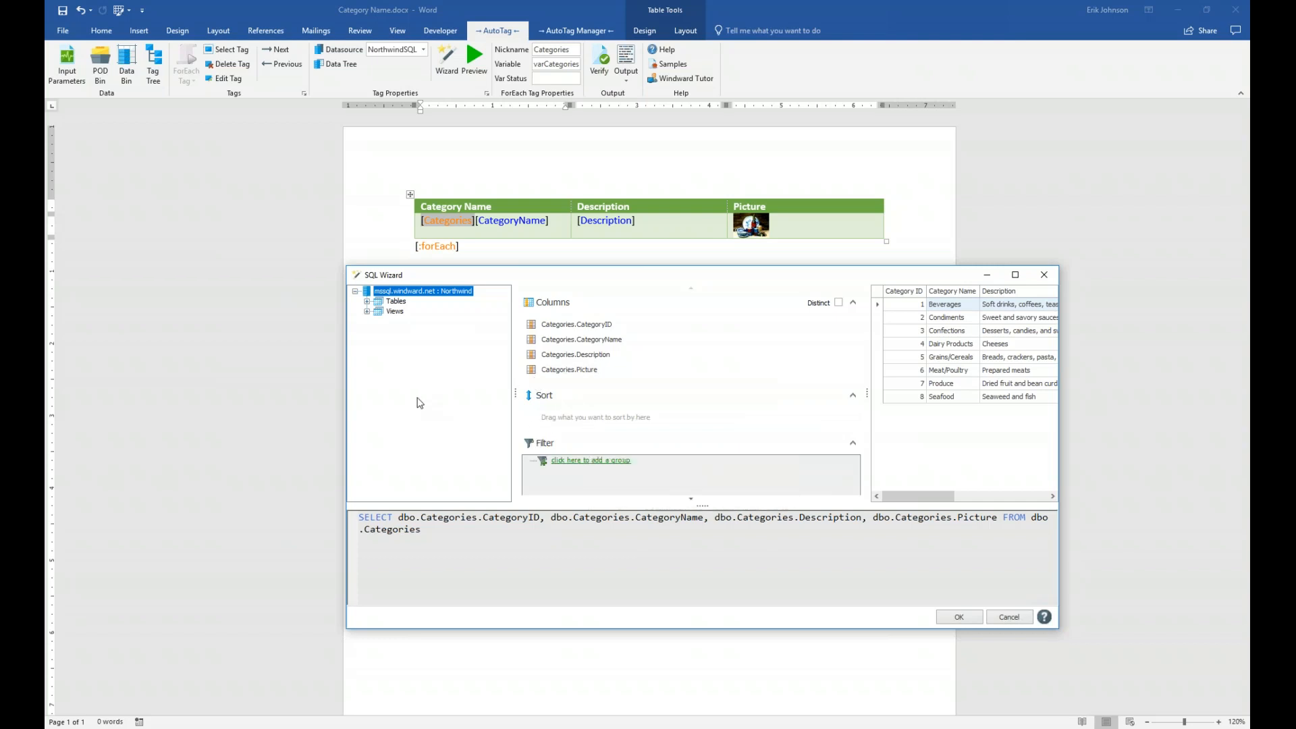
Step: Add a CategoryName sort to the Categories query and enlarge the wizard to show all four columns
click(367, 302)
click(379, 312)
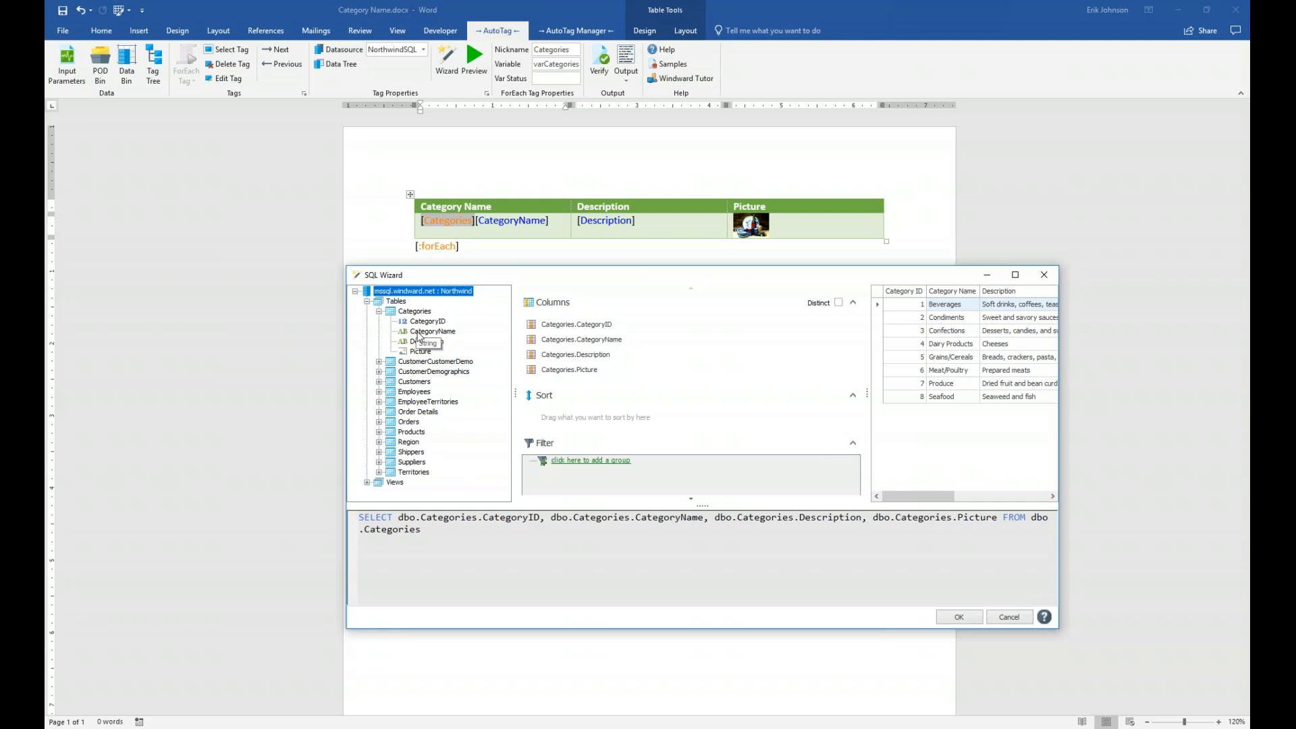
drag(419, 335, 558, 417)
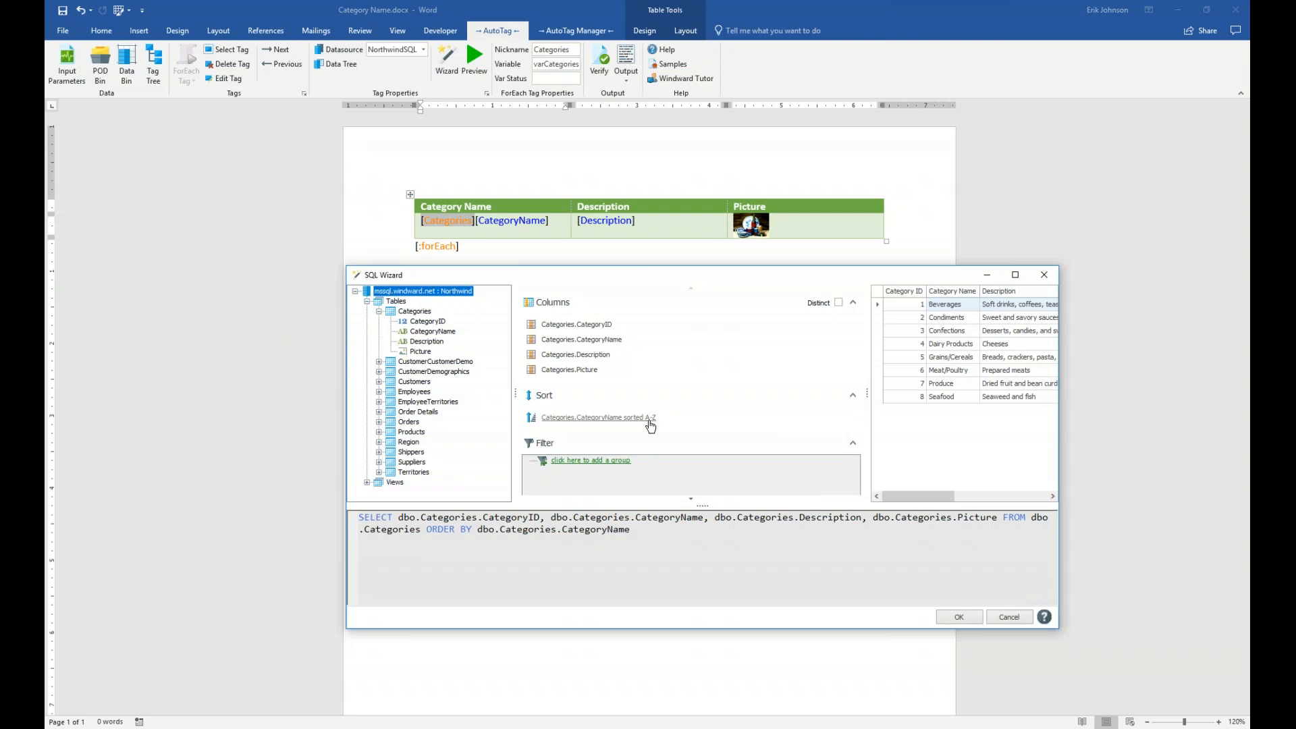
drag(776, 279, 620, 286)
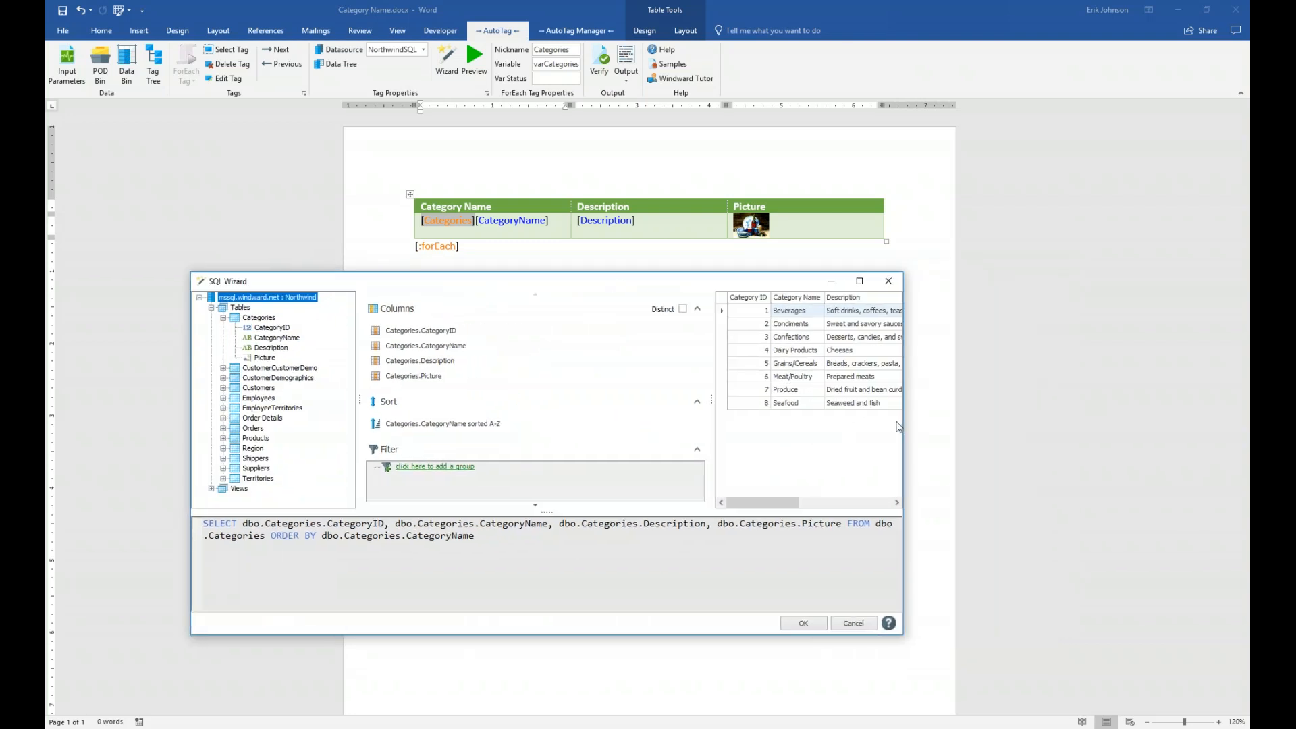
drag(903, 422, 1122, 423)
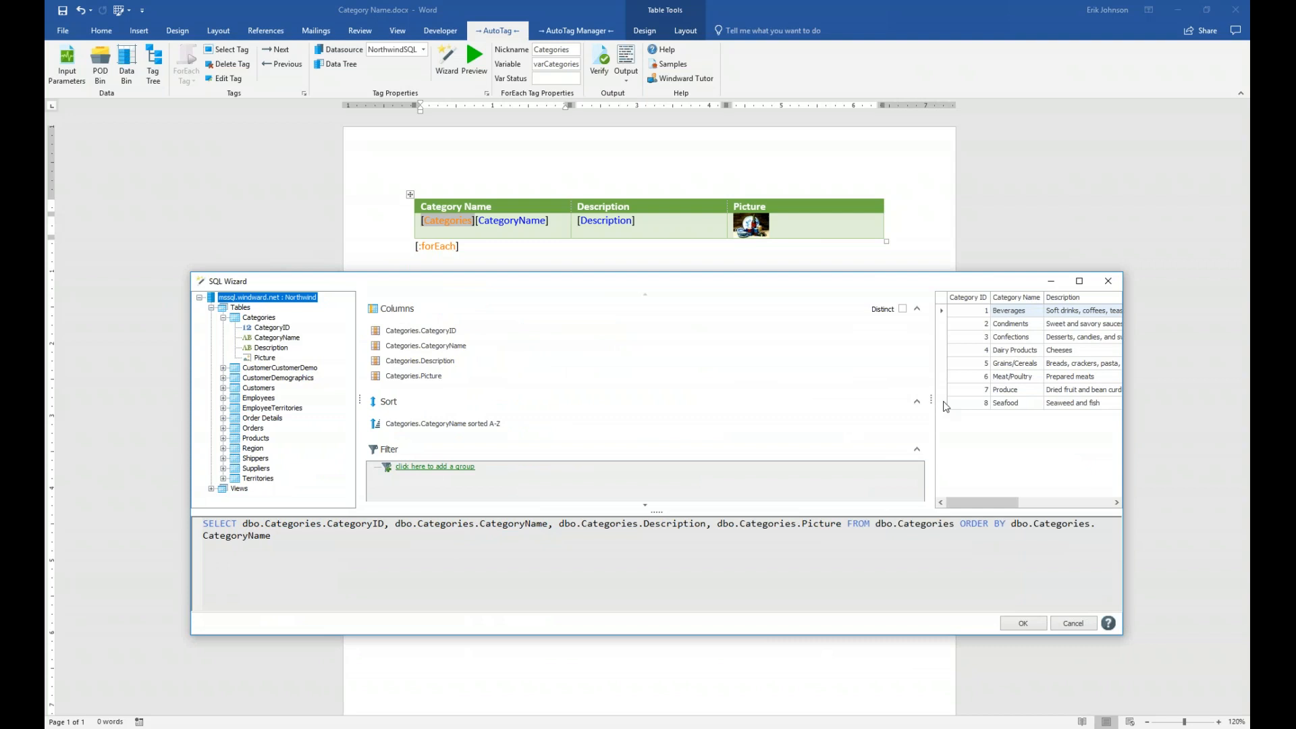
drag(932, 400, 663, 401)
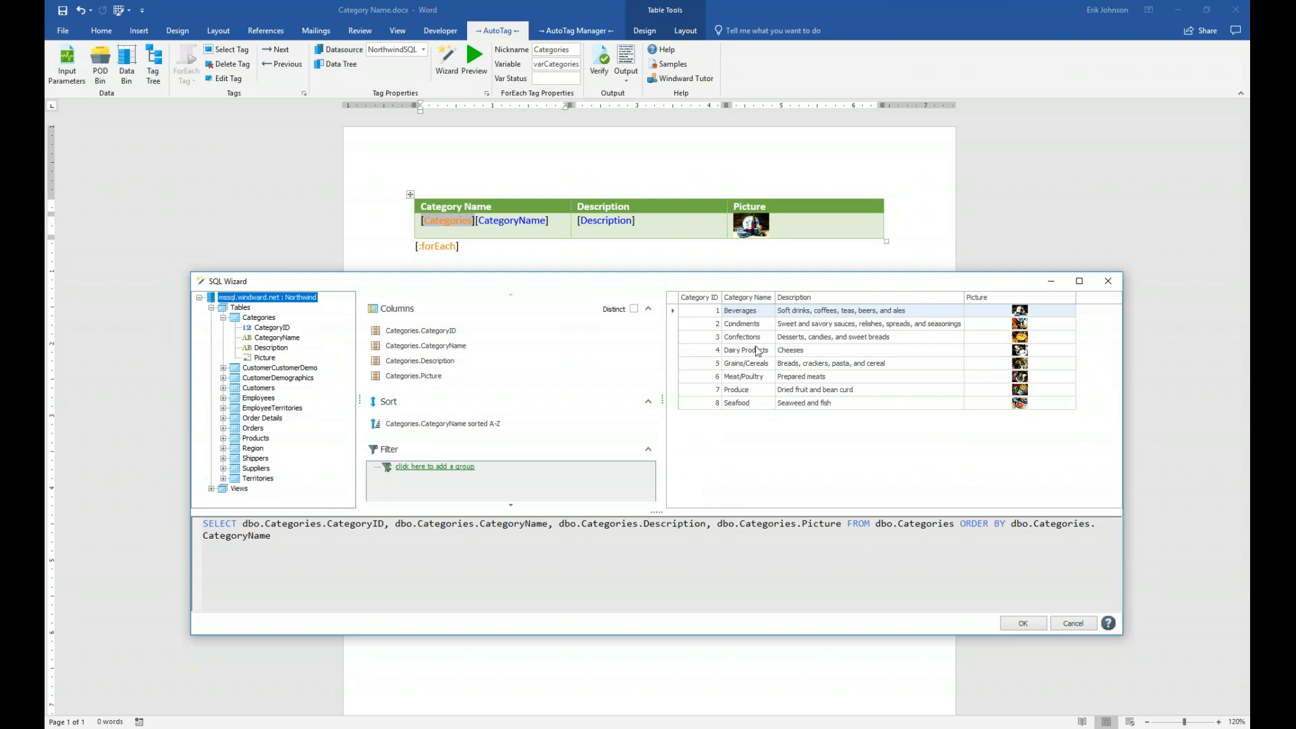
Step: Try a Z-A sort on CategoryName, then set it back to ascending A-Z
click(482, 425)
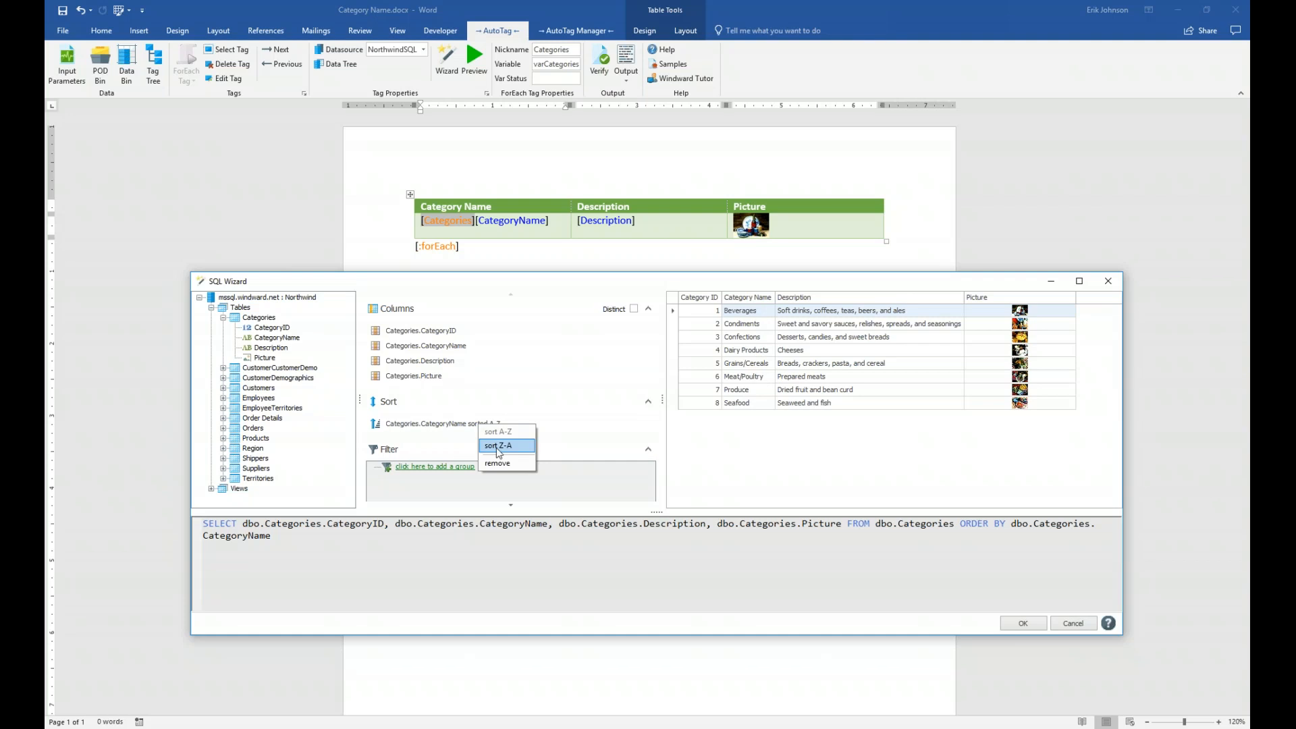
click(500, 447)
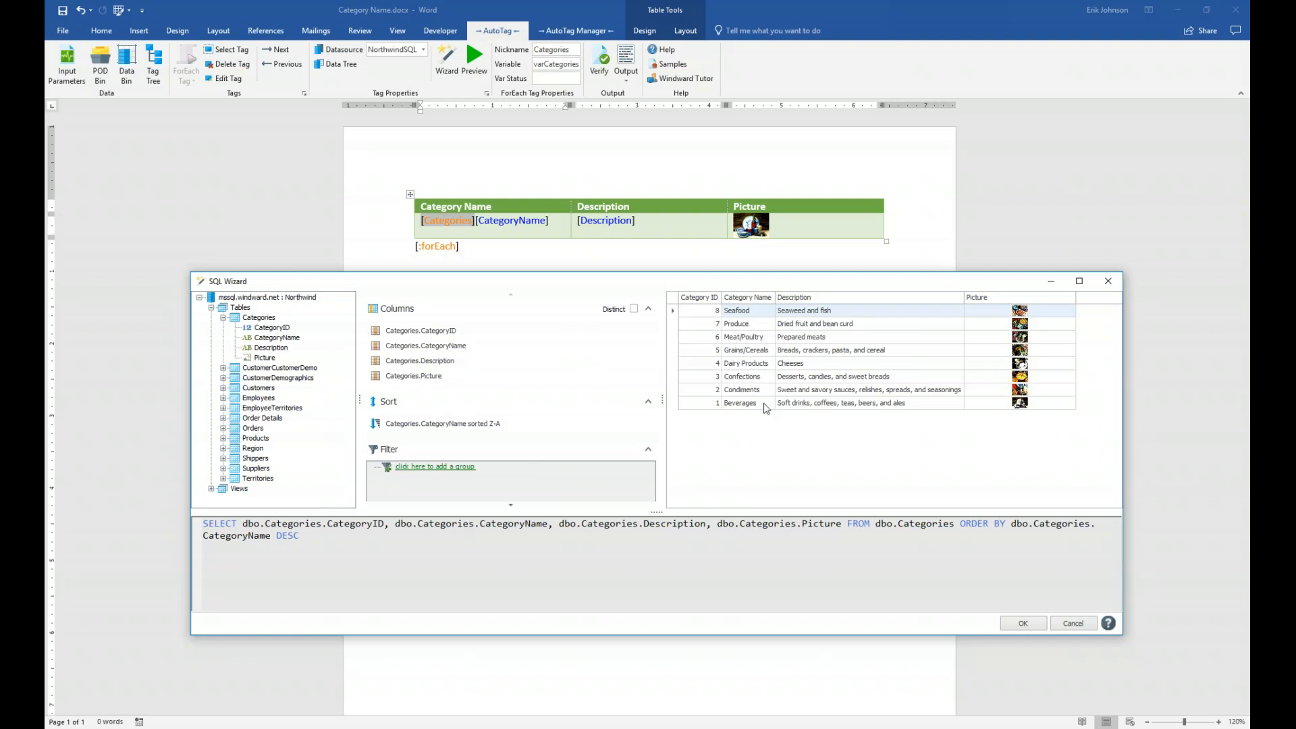
right_click(498, 425)
click(501, 437)
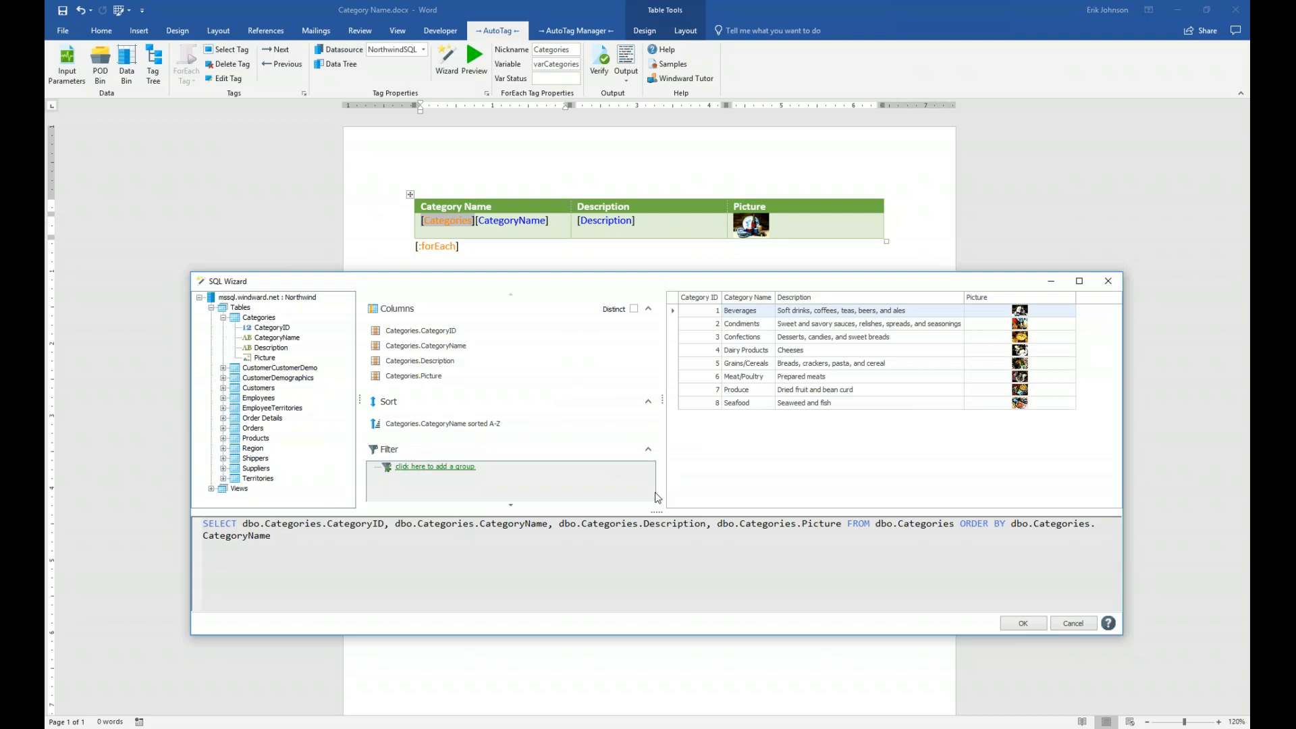
mouse_move(695, 636)
mouse_down()
mouse_move(697, 682)
mouse_move(698, 655)
mouse_up()
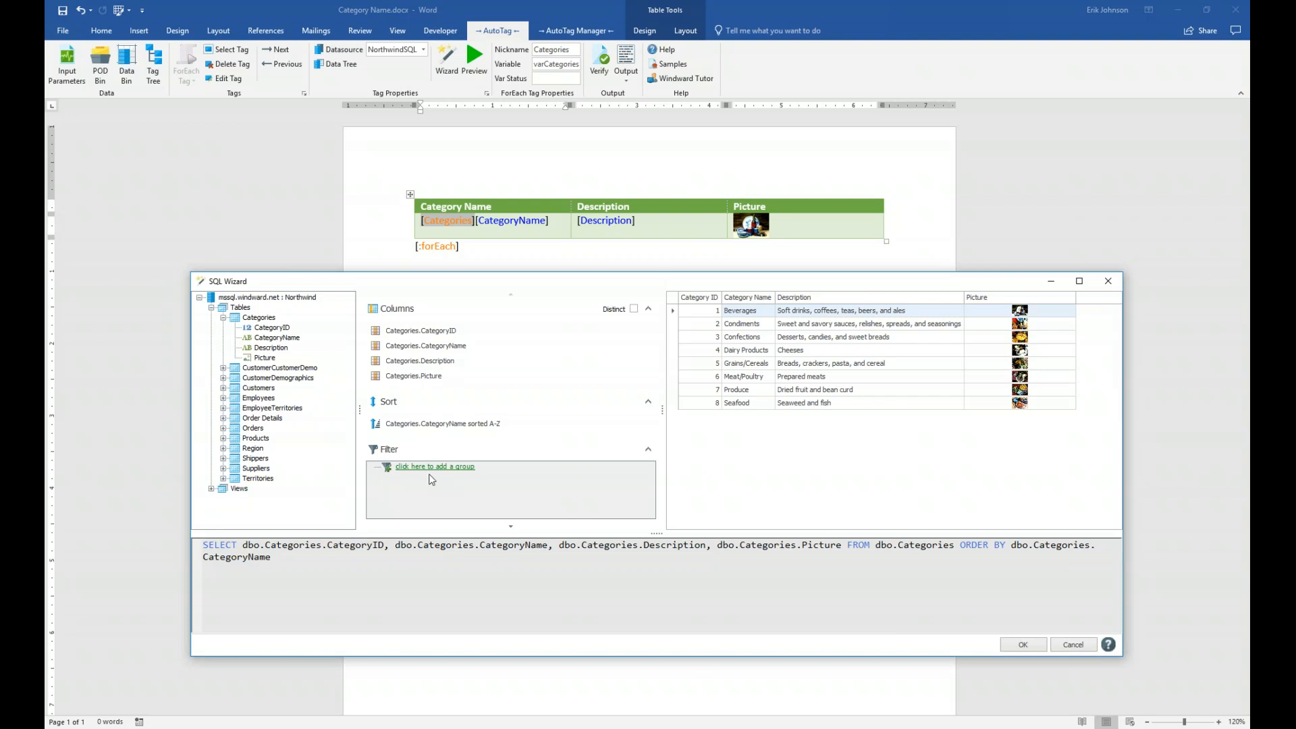
Step: Add a filter group with a condition testing the Categories table's CategoryName column
mouse_move(446, 487)
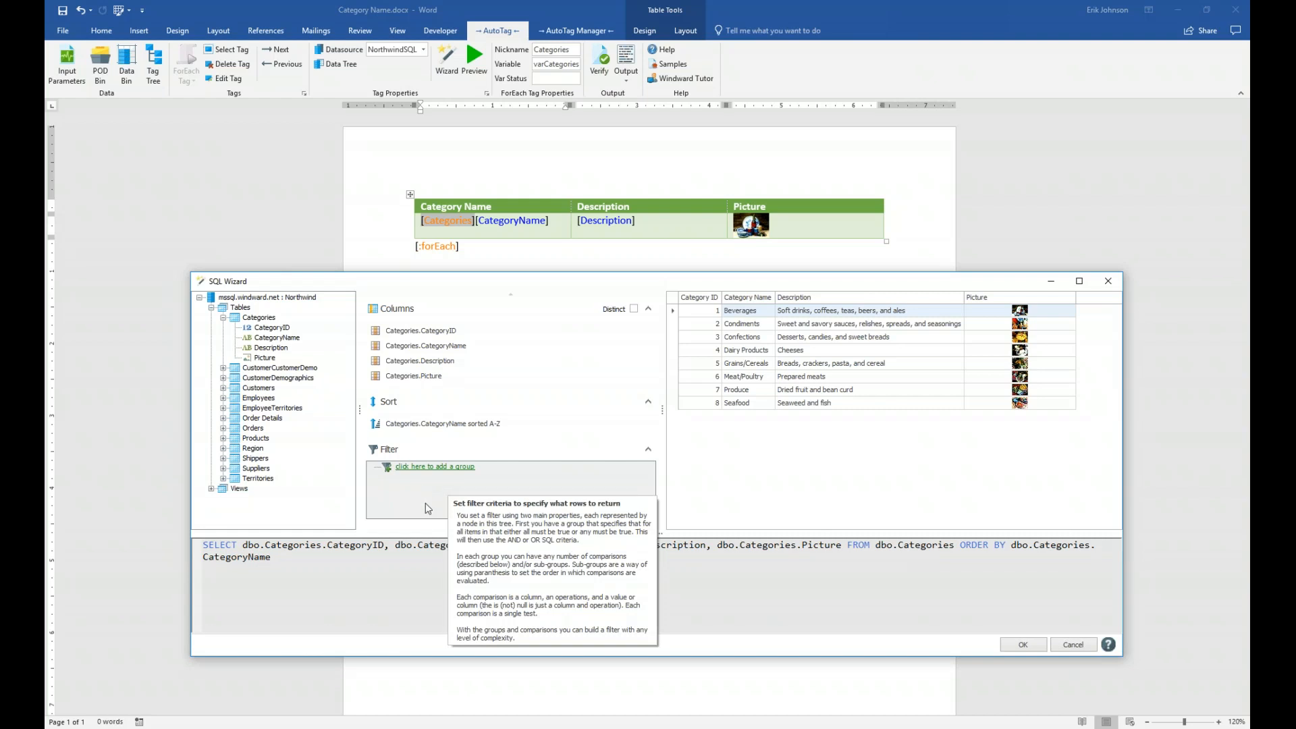
click(438, 473)
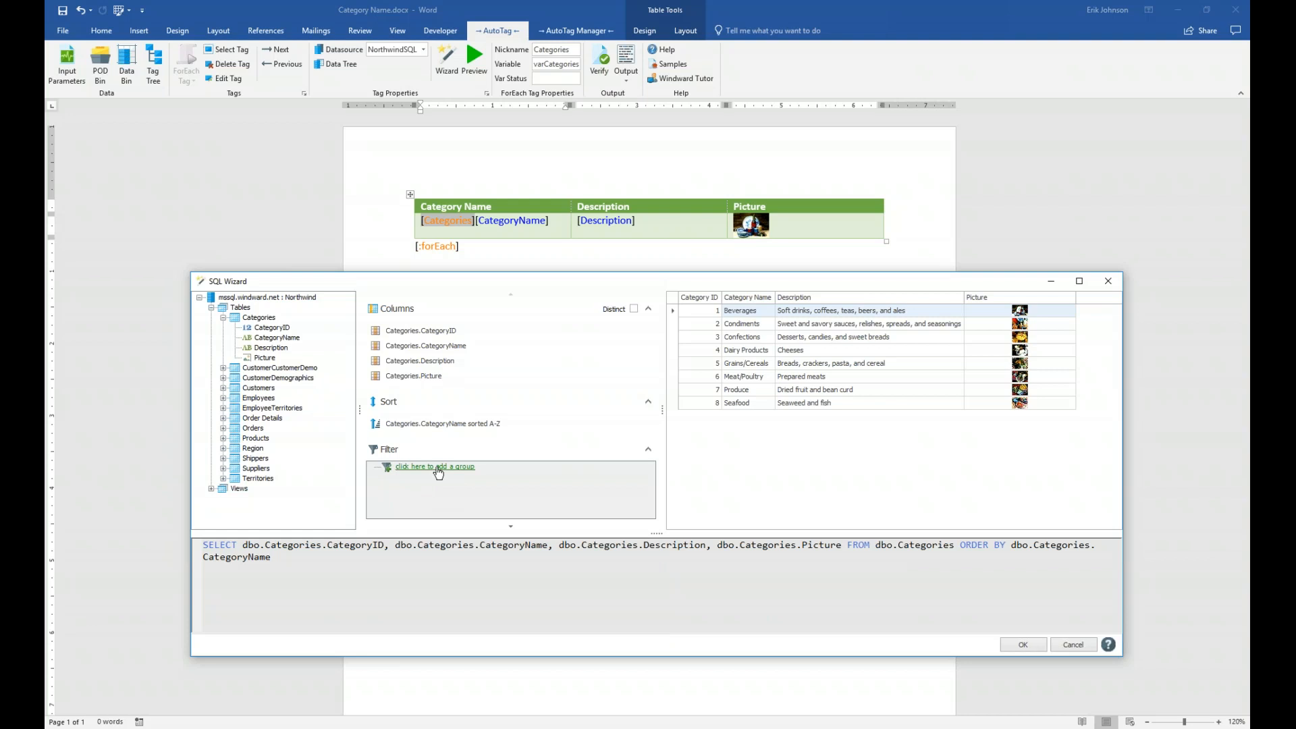
drag(662, 409, 746, 411)
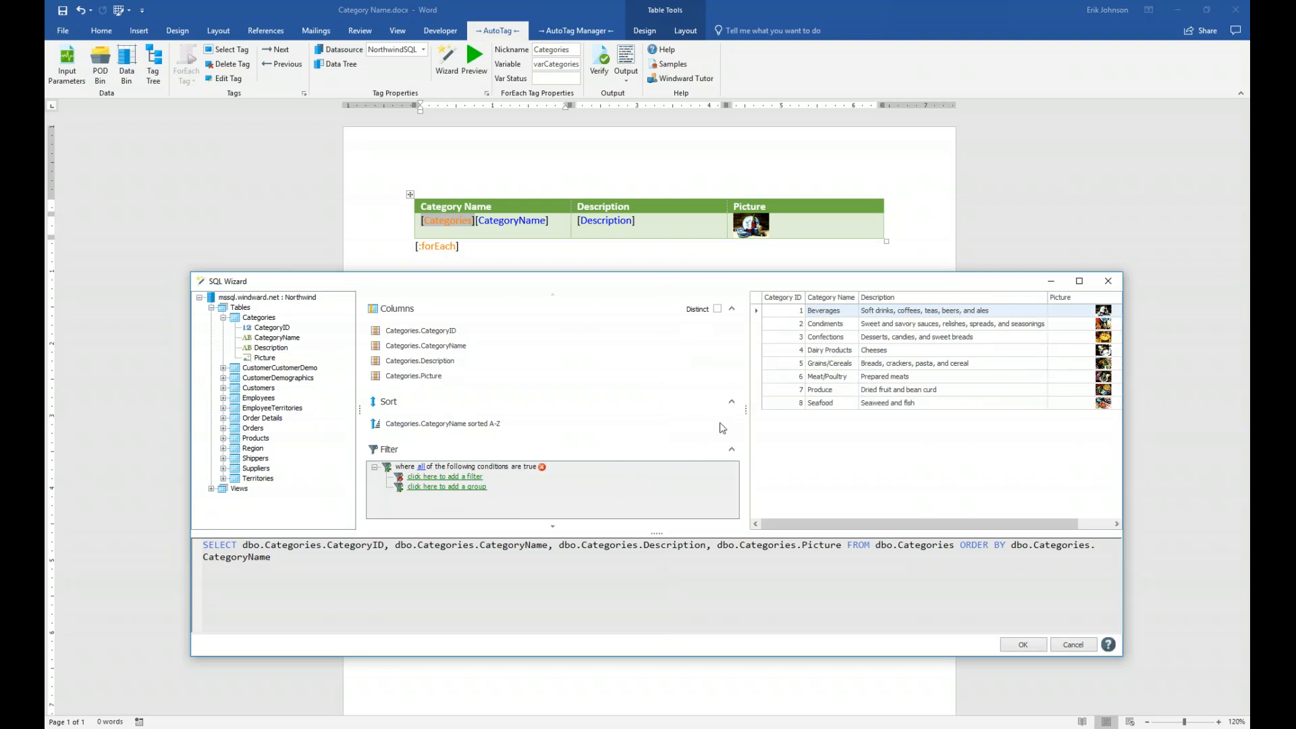
click(445, 477)
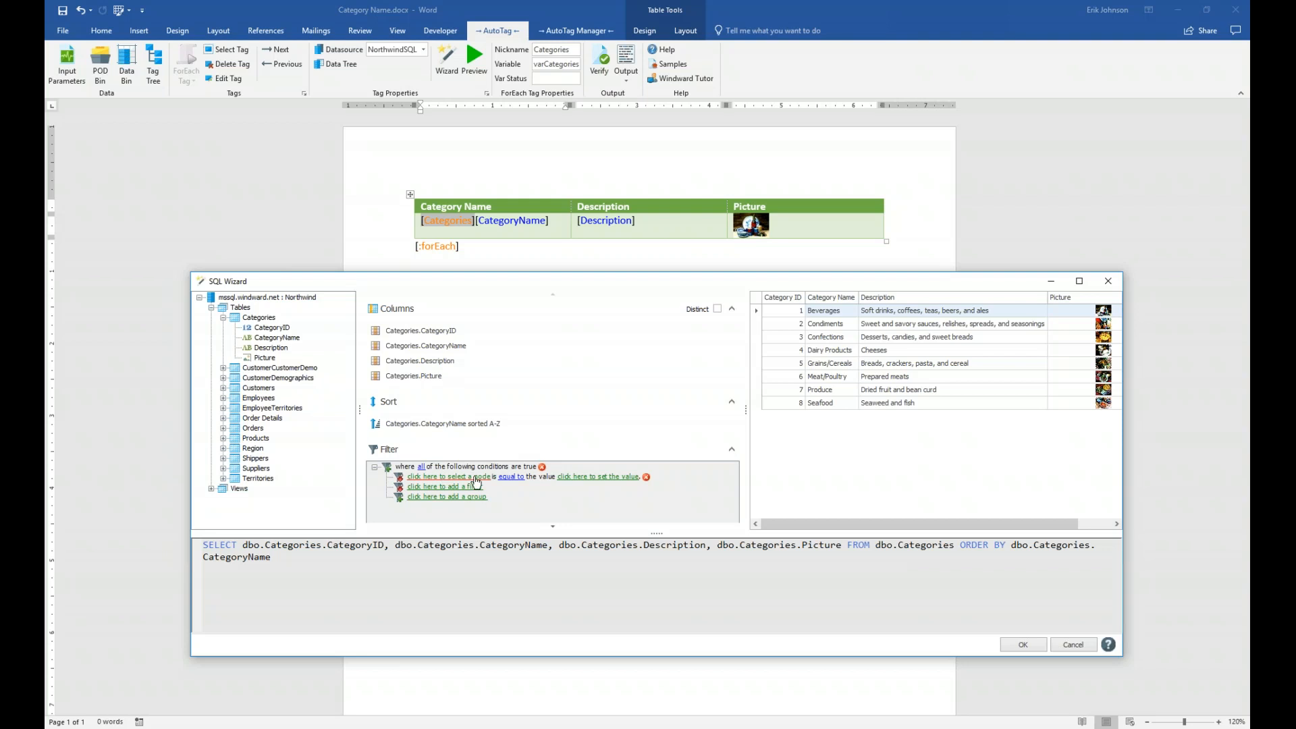
click(475, 477)
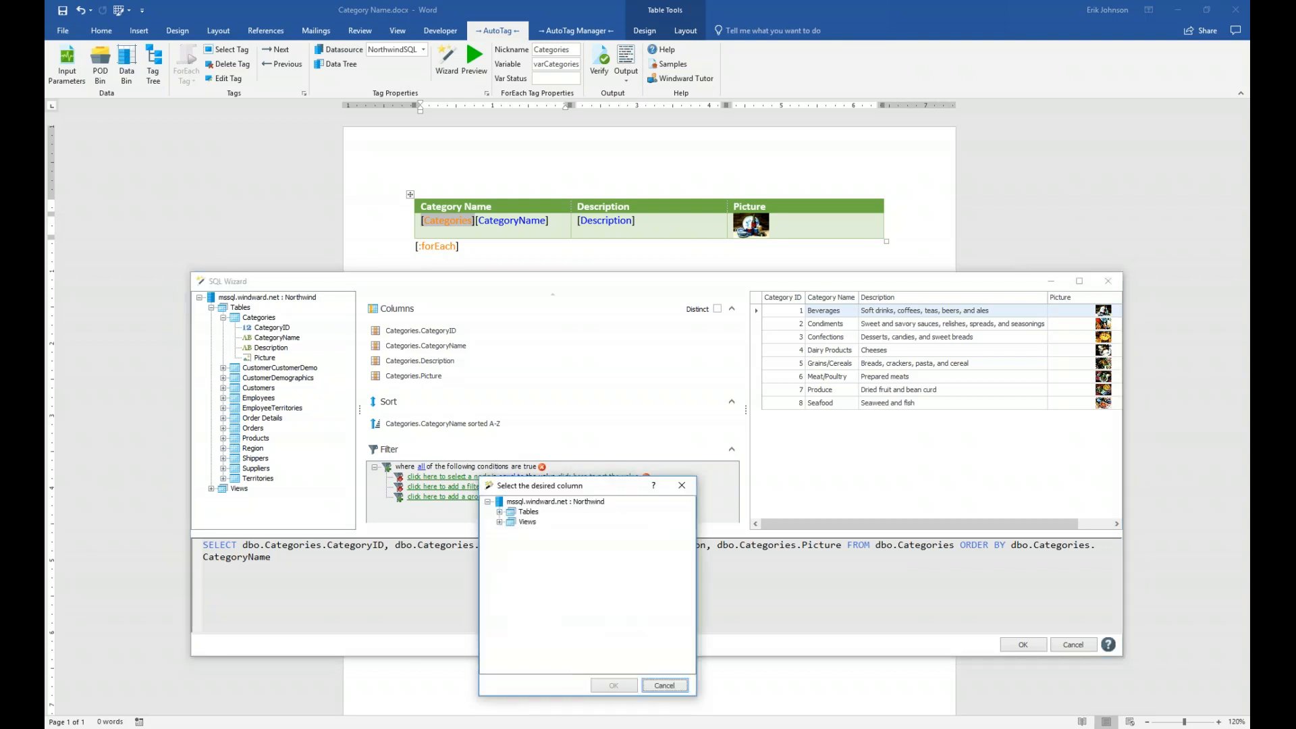
click(500, 511)
click(512, 522)
click(578, 542)
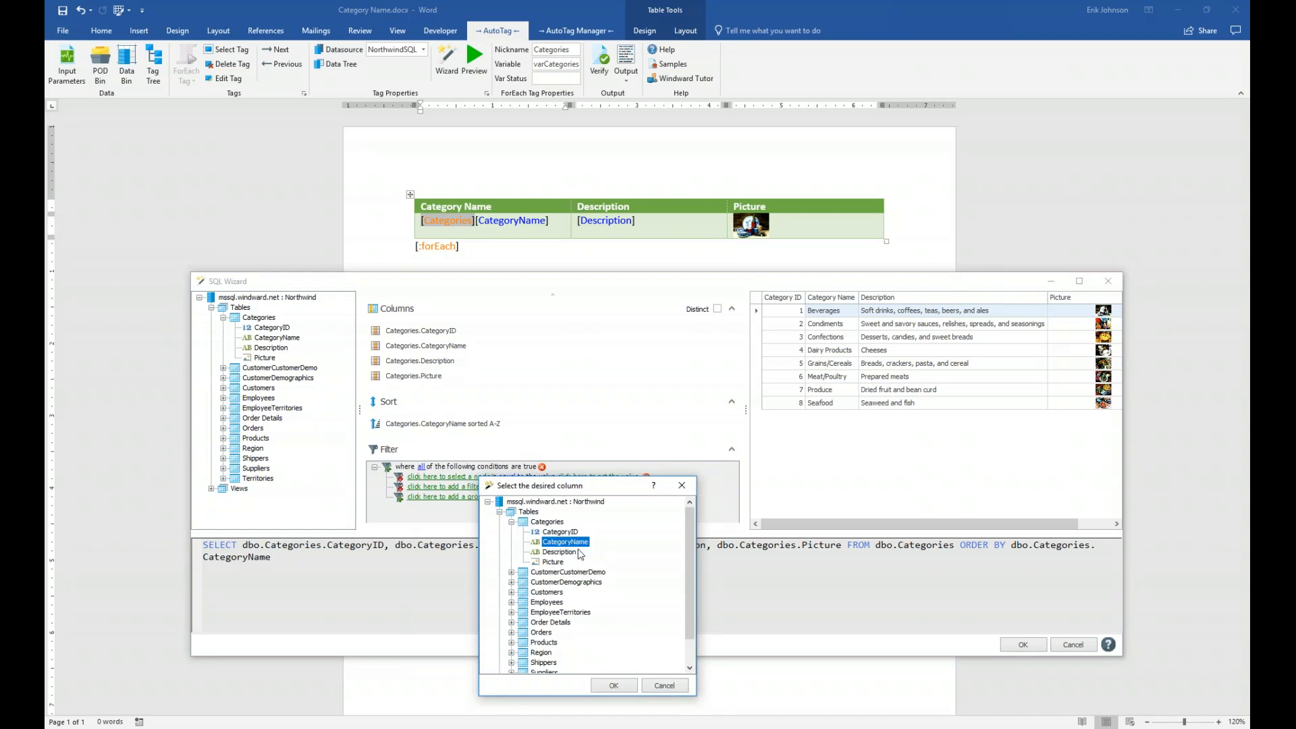
click(614, 686)
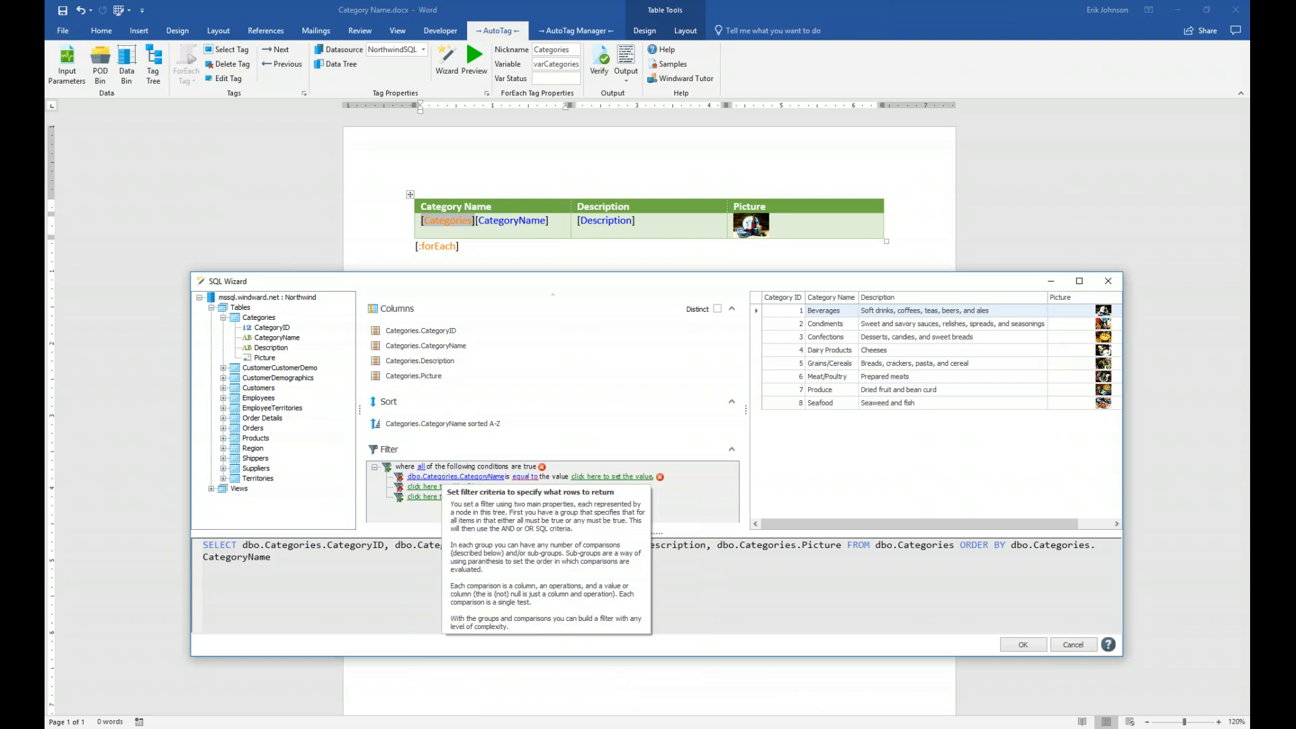
Step: Make the condition CategoryName 'equal to' the Category parameter
click(538, 479)
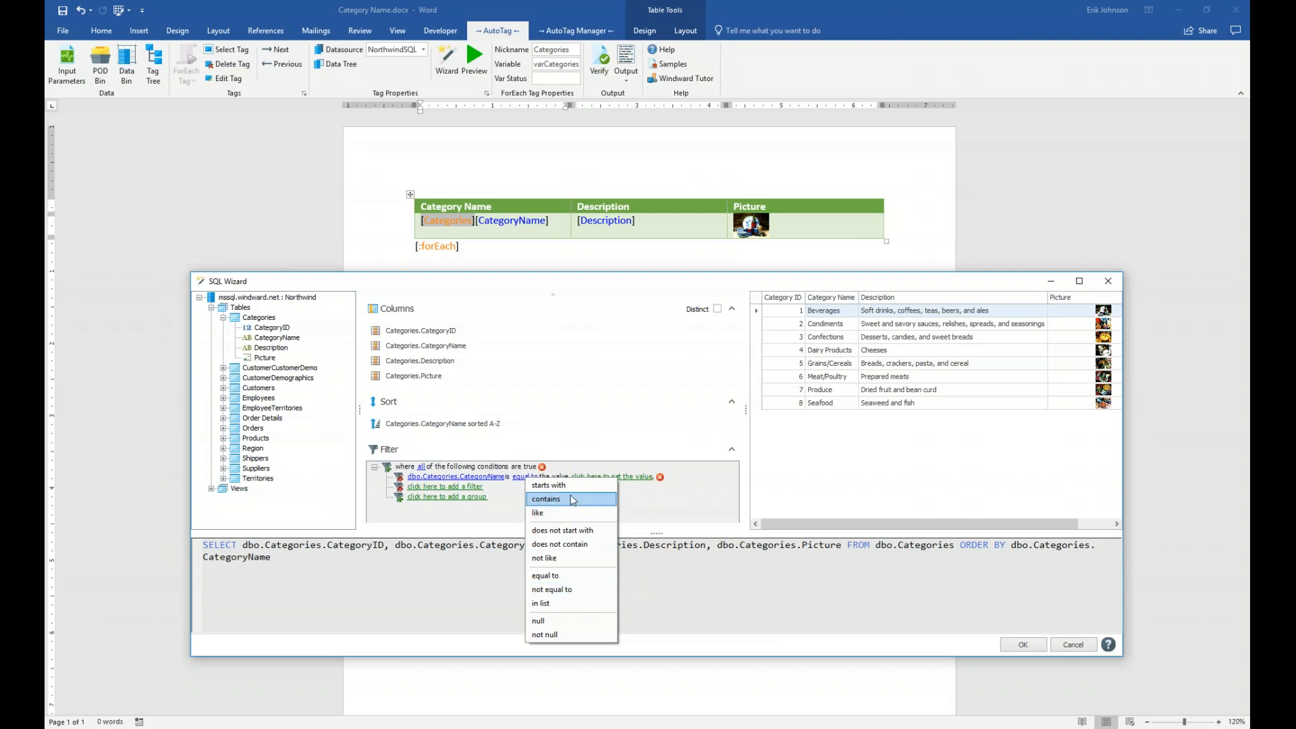
click(569, 575)
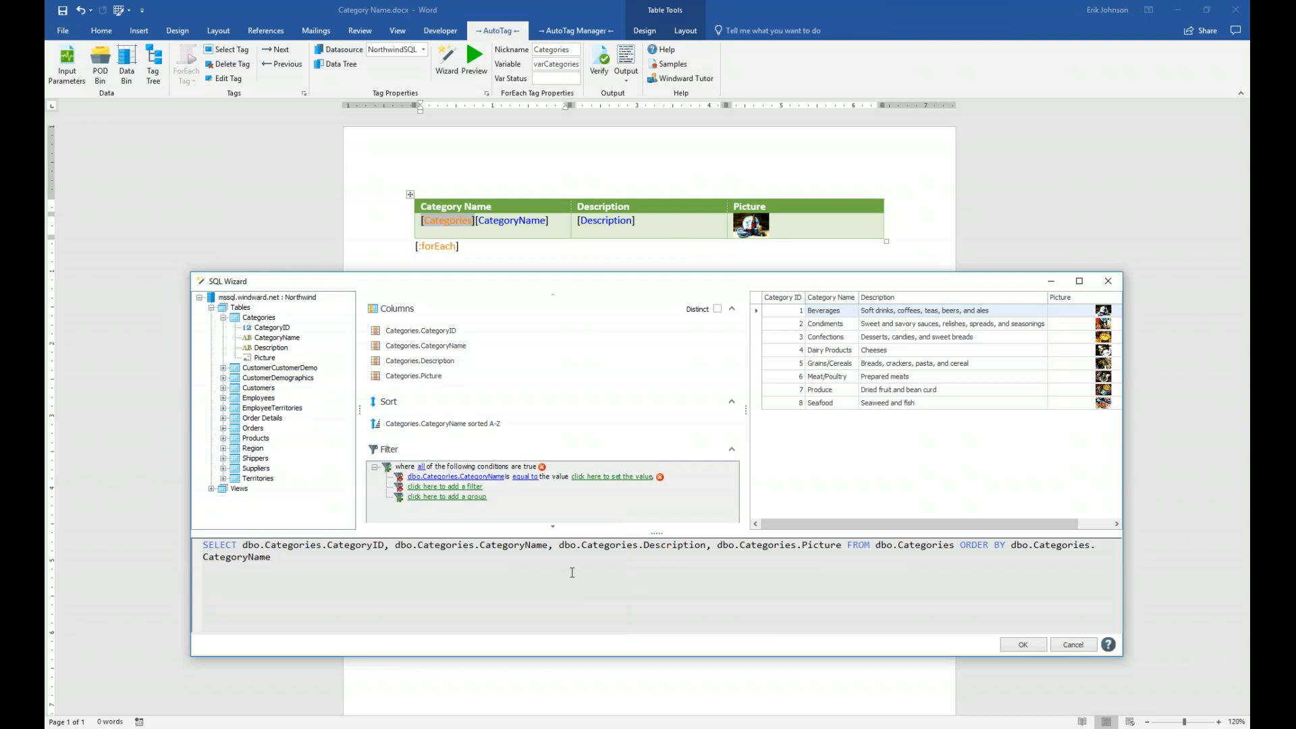
mouse_move(595, 495)
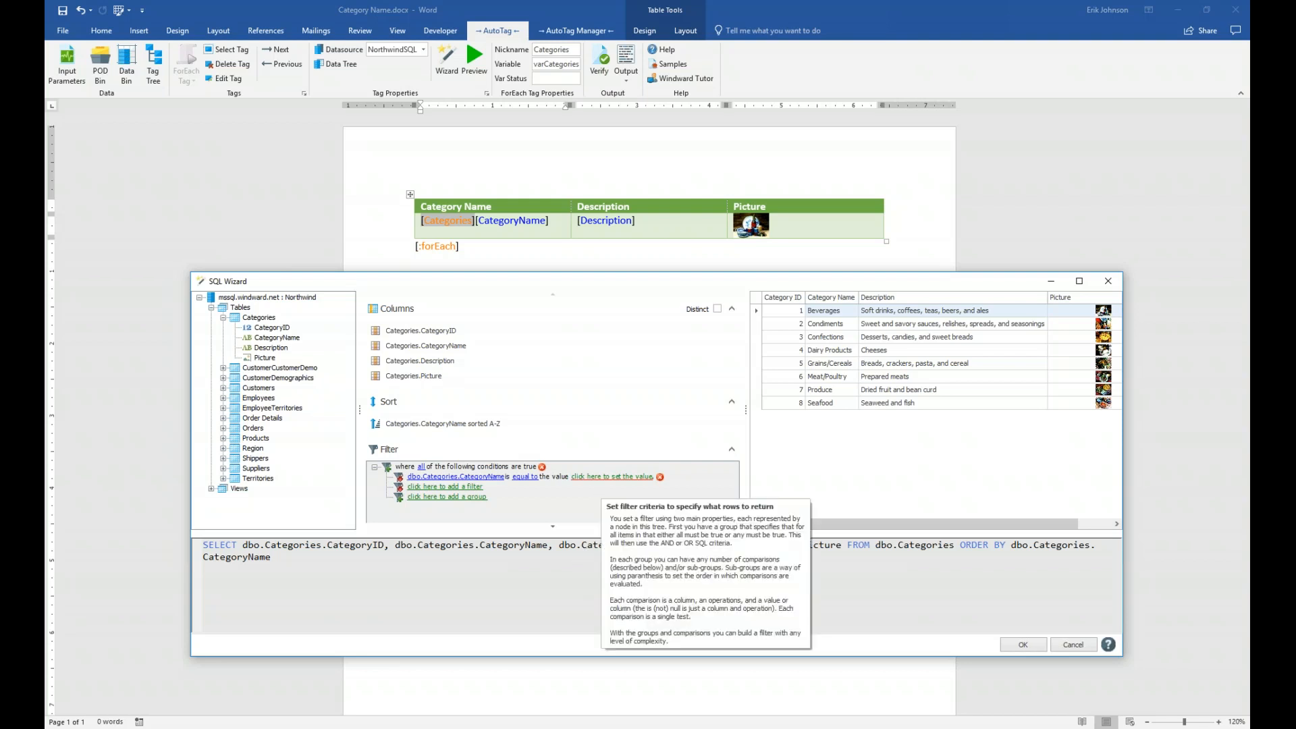
click(601, 477)
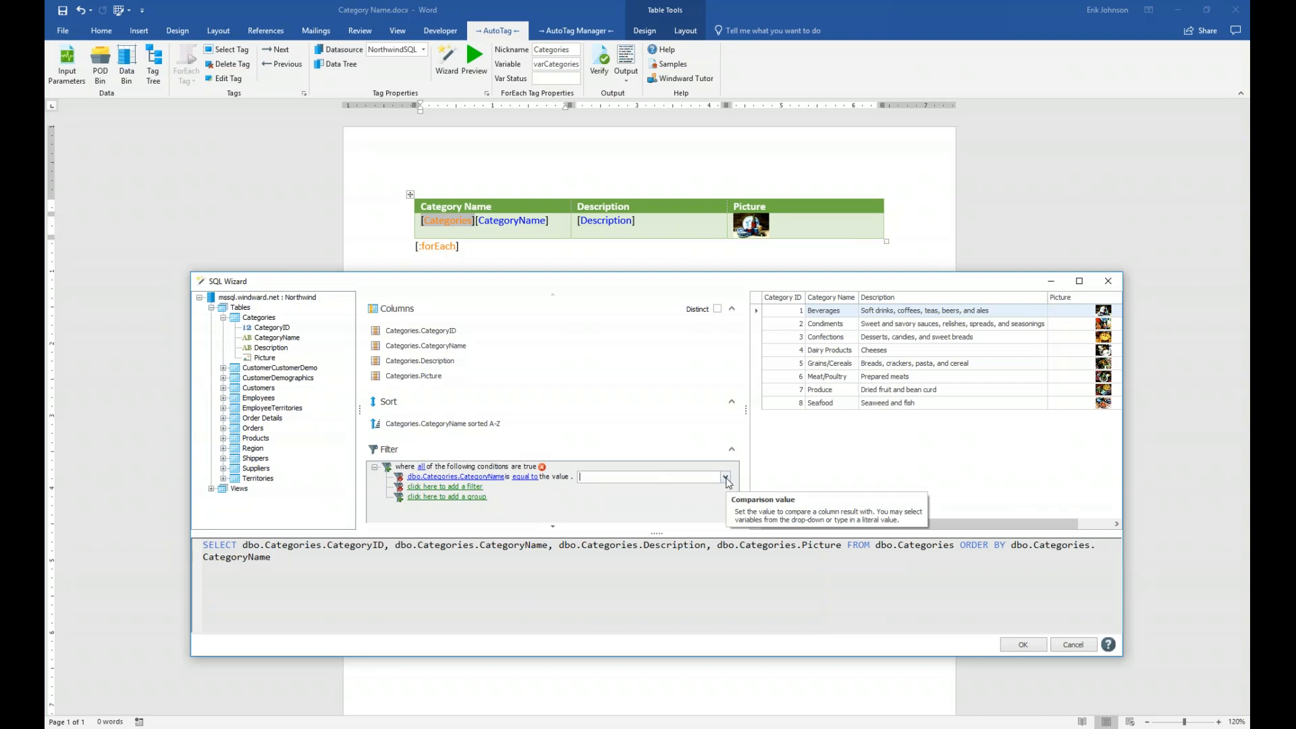
click(726, 478)
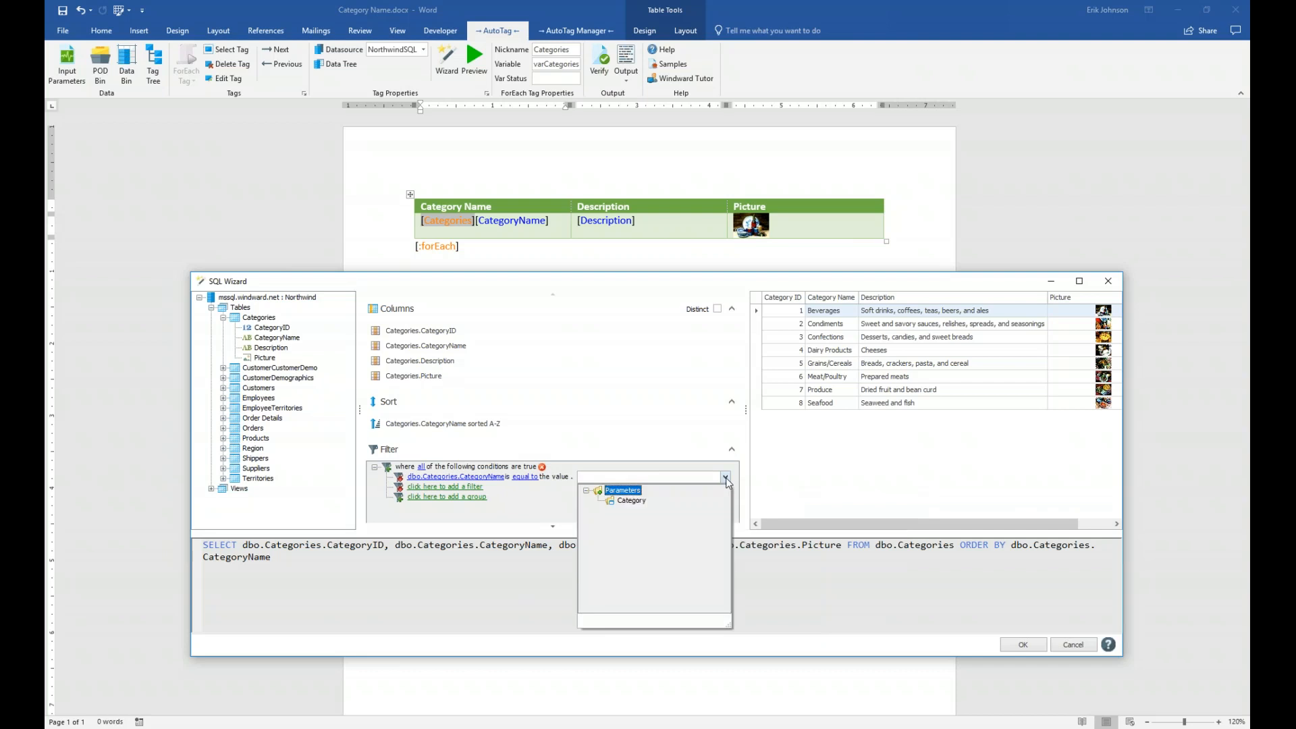
click(630, 502)
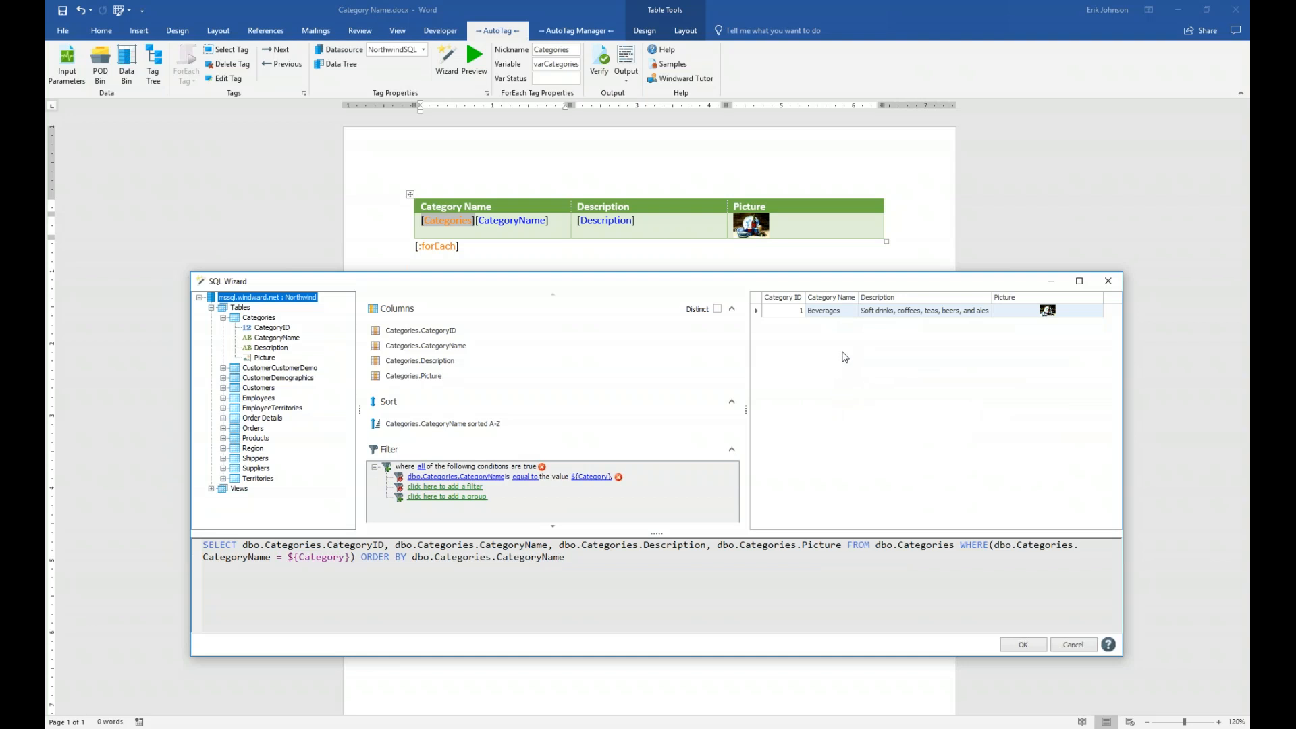
Step: Accept the query filtering CategoryName = ${Category}, ordered by CategoryName, returning only Beverages
mouse_move(587, 485)
mouse_move(442, 484)
click(1022, 644)
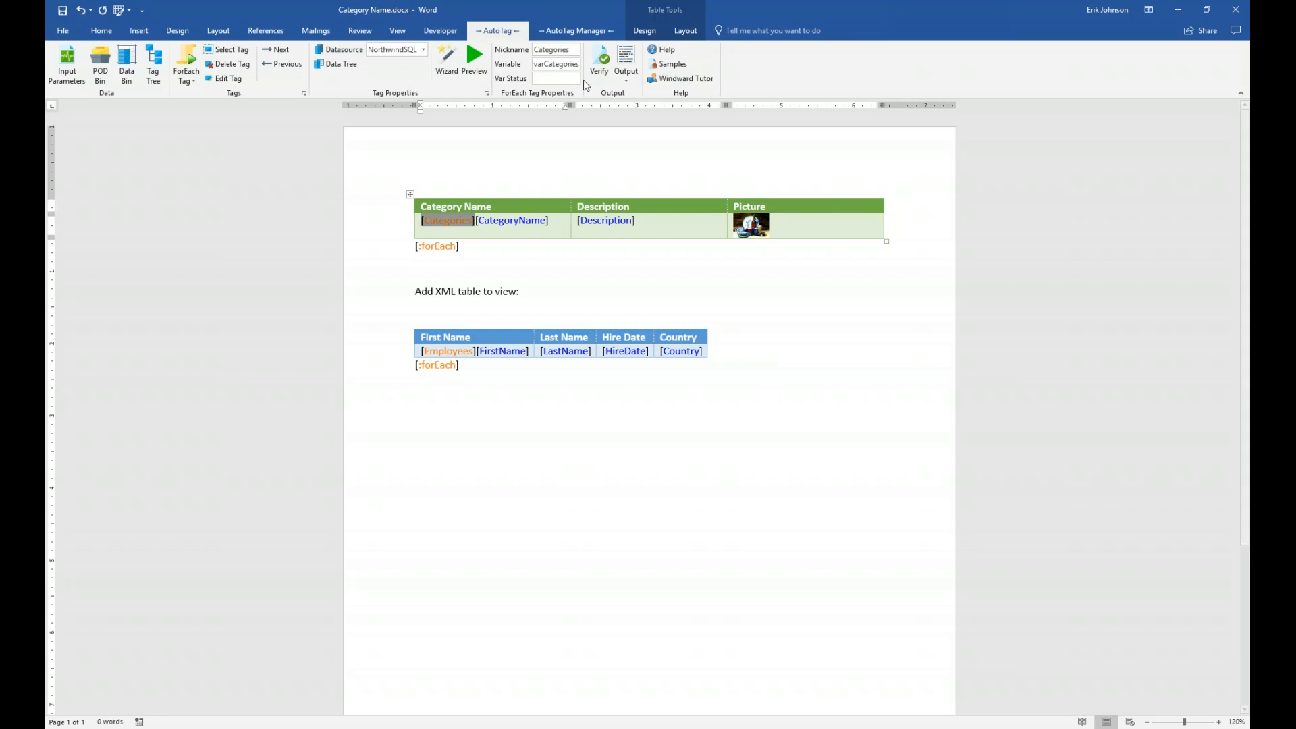
Step: Save the template and run the report with Category left as Beverages
click(624, 60)
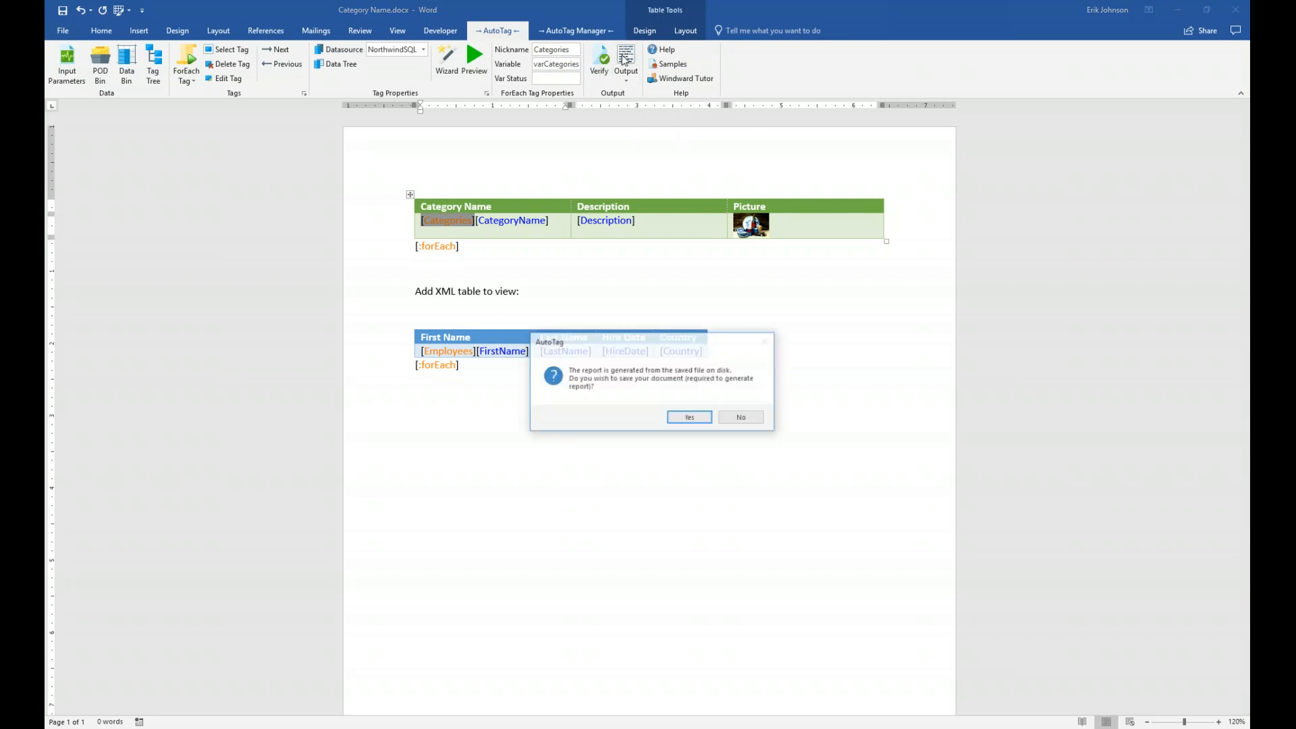
click(691, 418)
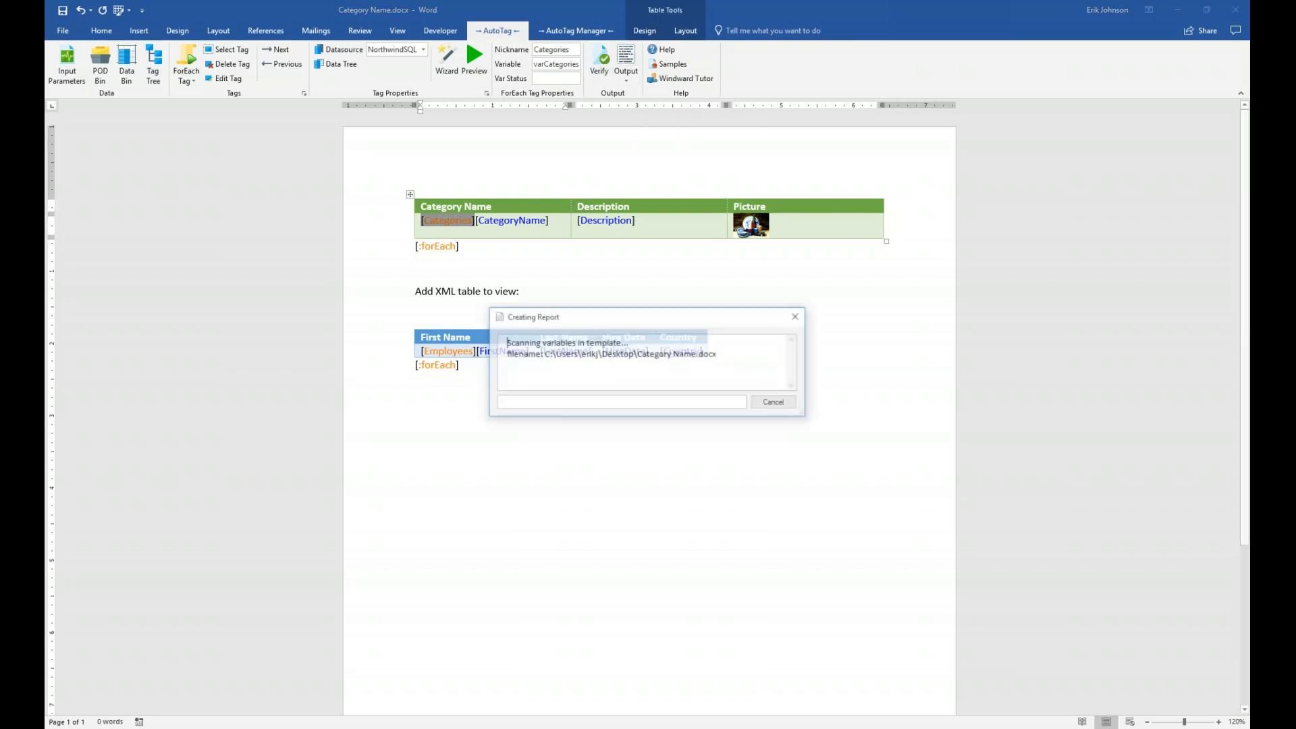
drag(684, 260, 696, 305)
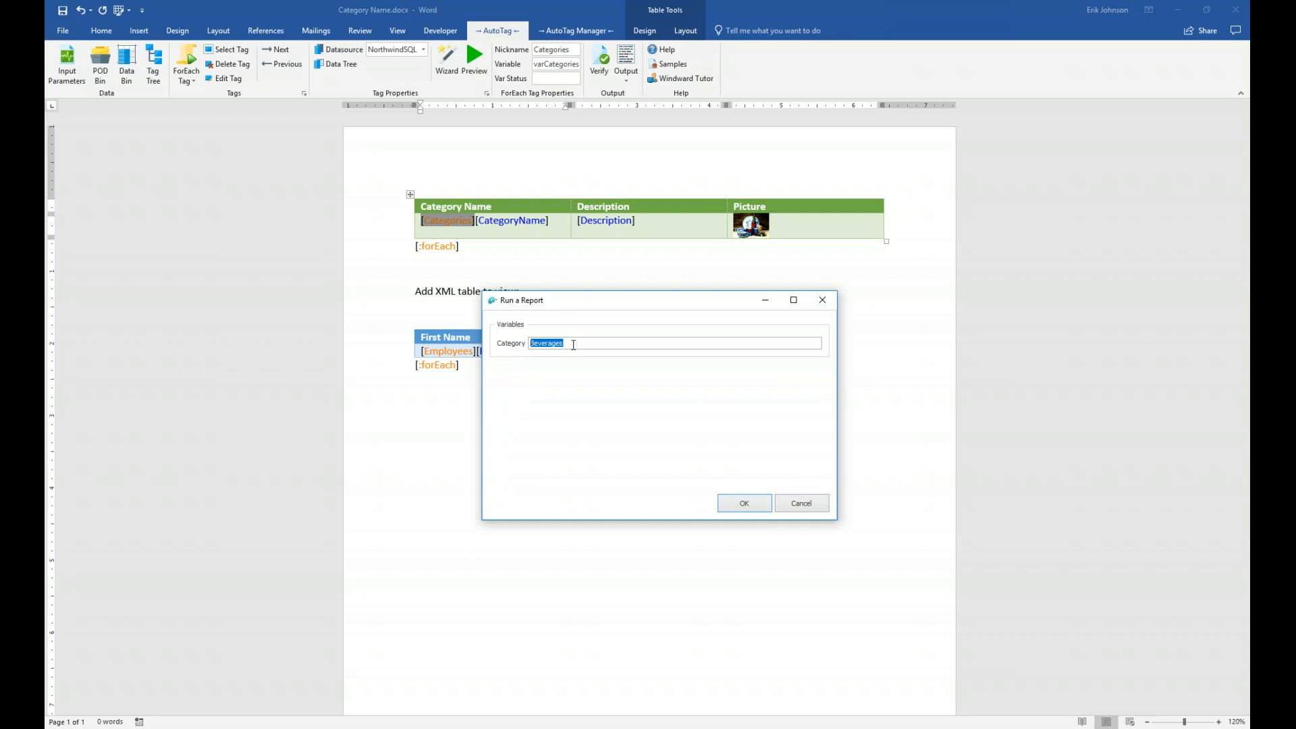
click(745, 504)
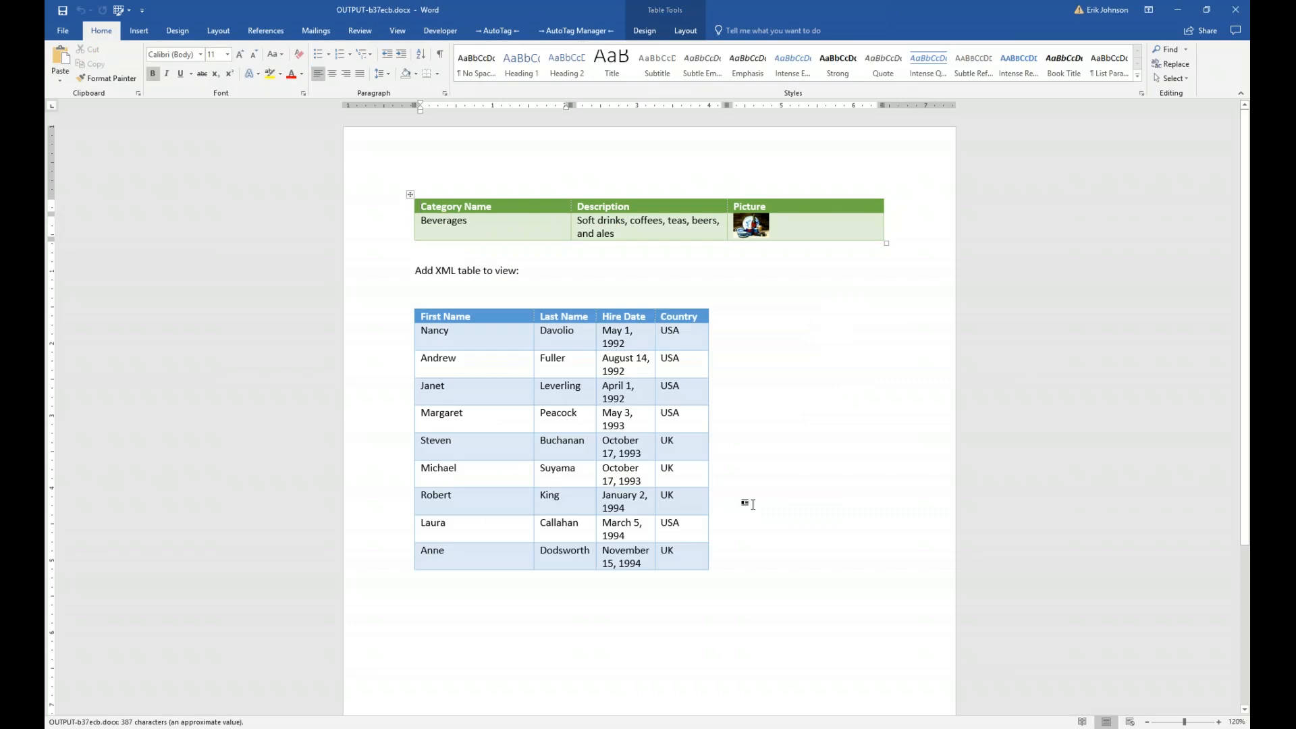
Step: Snap the output and template side by side, then close the output and maximize the template
key(super+Right)
key(Return)
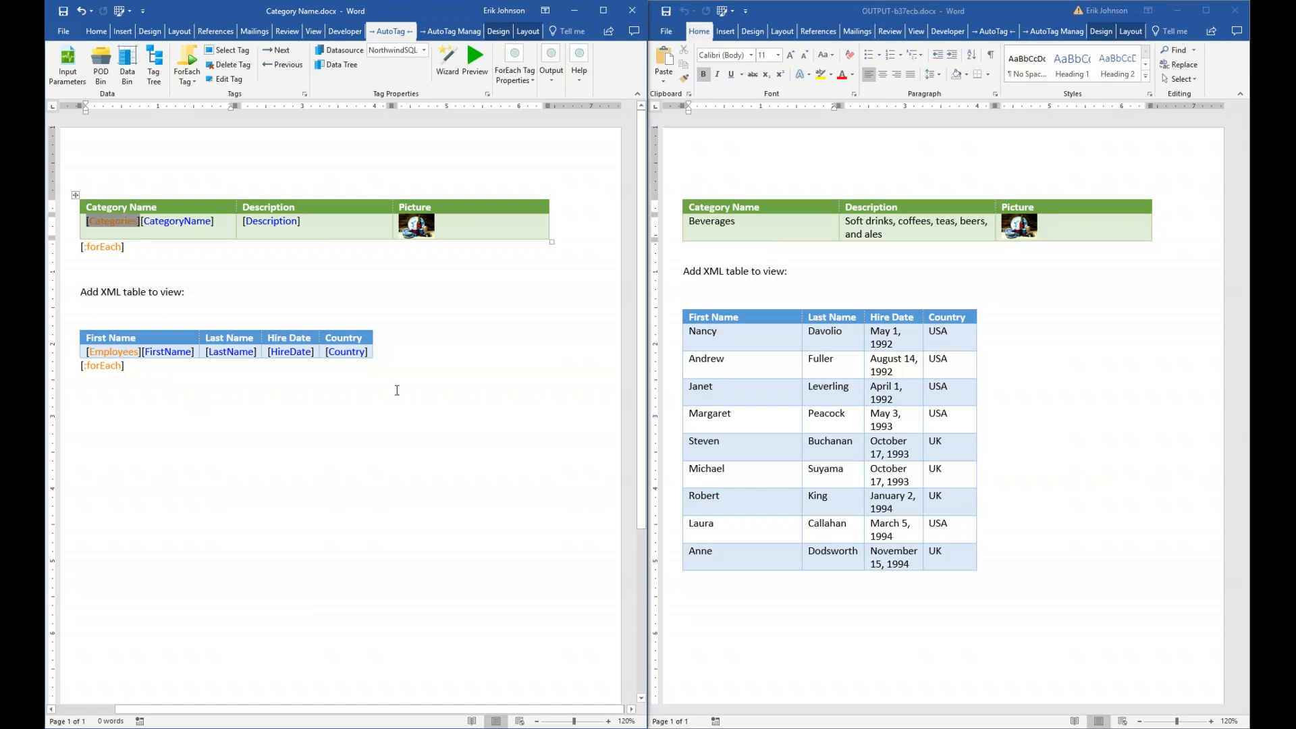
click(1234, 10)
click(603, 10)
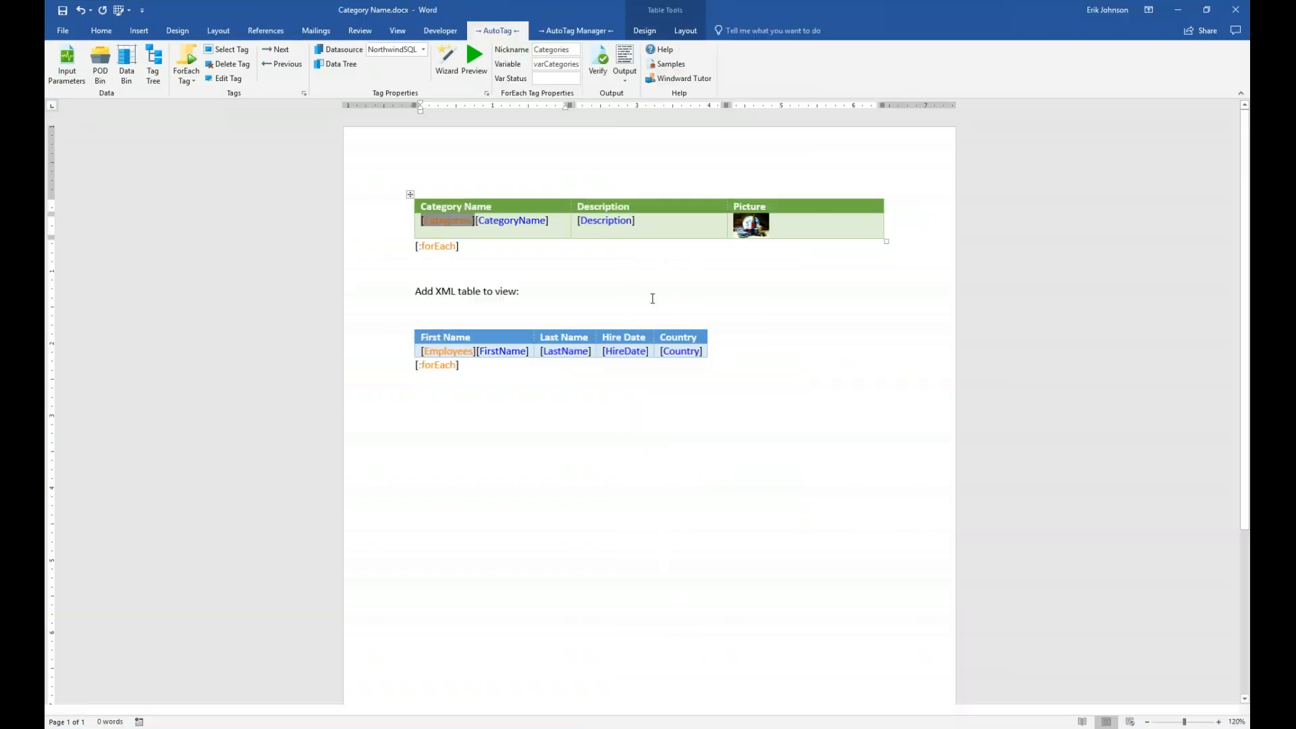
Step: Select the Employees forEach tag and open its XPath query wizard
click(456, 351)
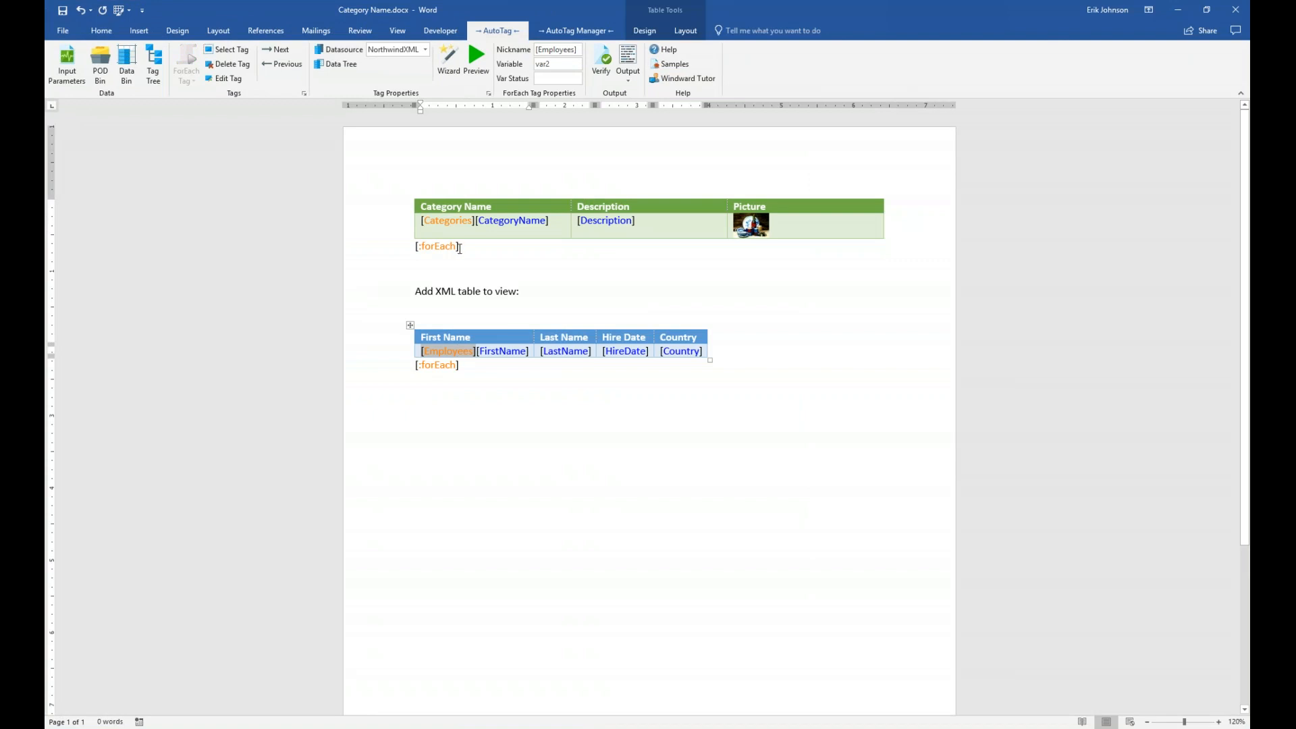
mouse_move(454, 224)
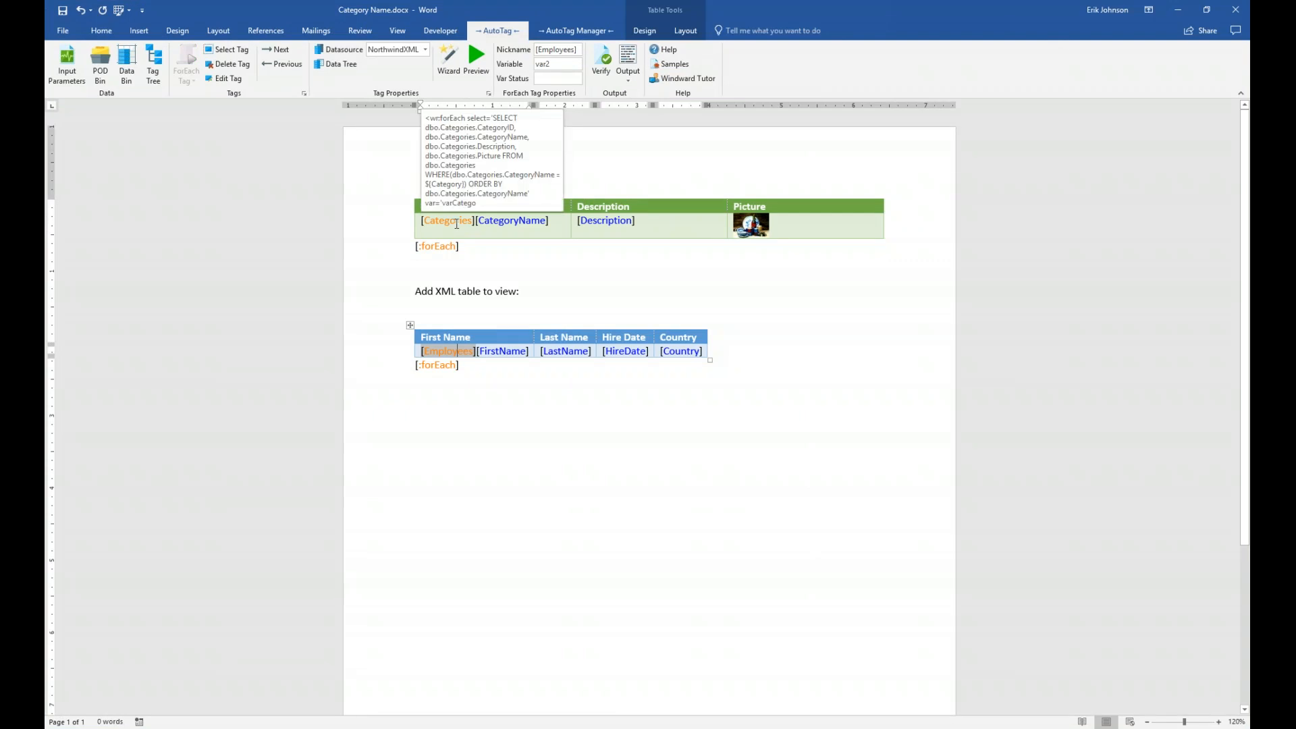
click(456, 65)
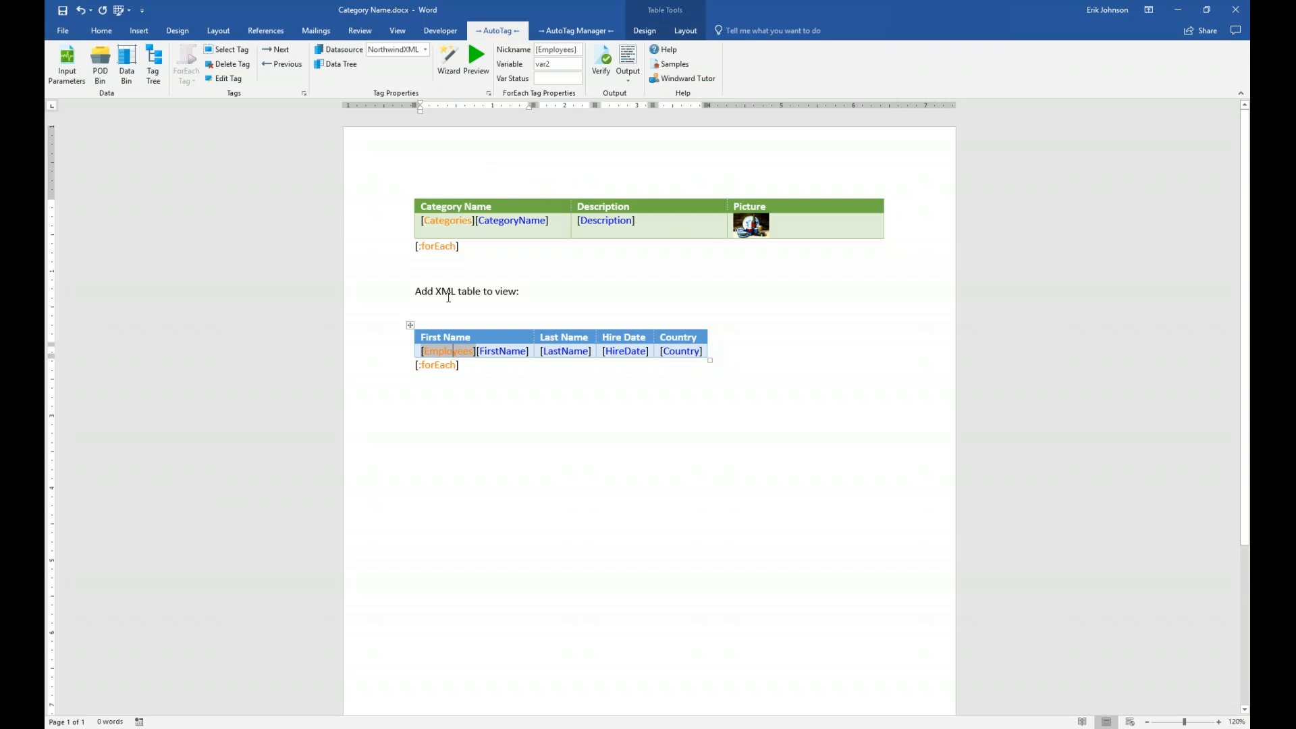
click(454, 68)
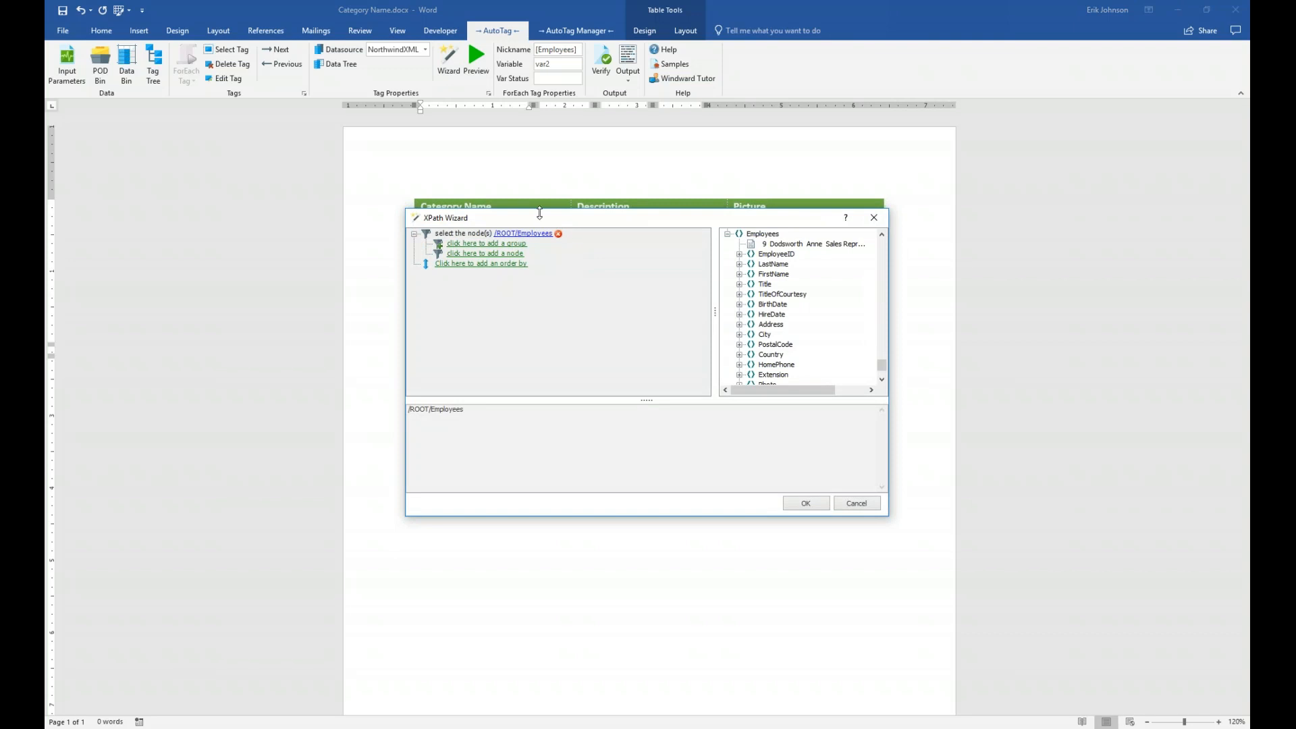
Step: Add an order by FirstName to the /ROOT/Employees query
drag(542, 220, 523, 295)
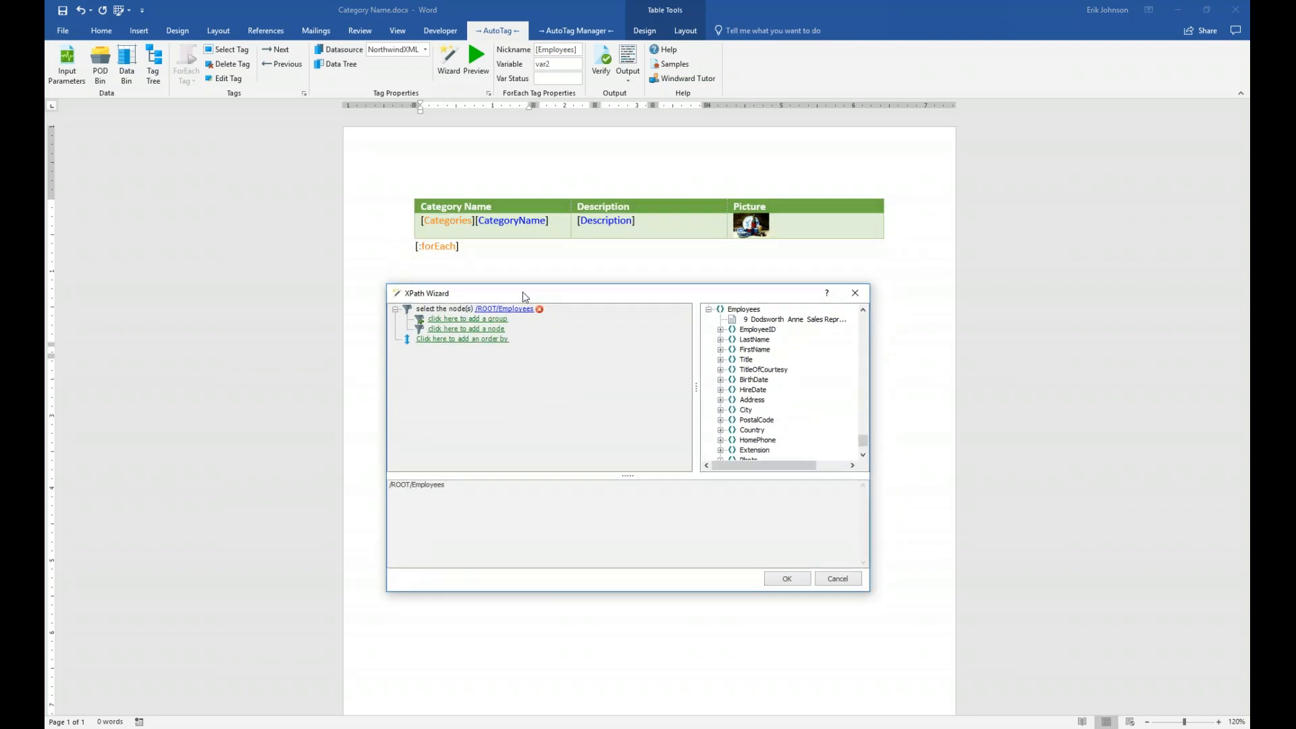
mouse_move(453, 331)
mouse_move(407, 520)
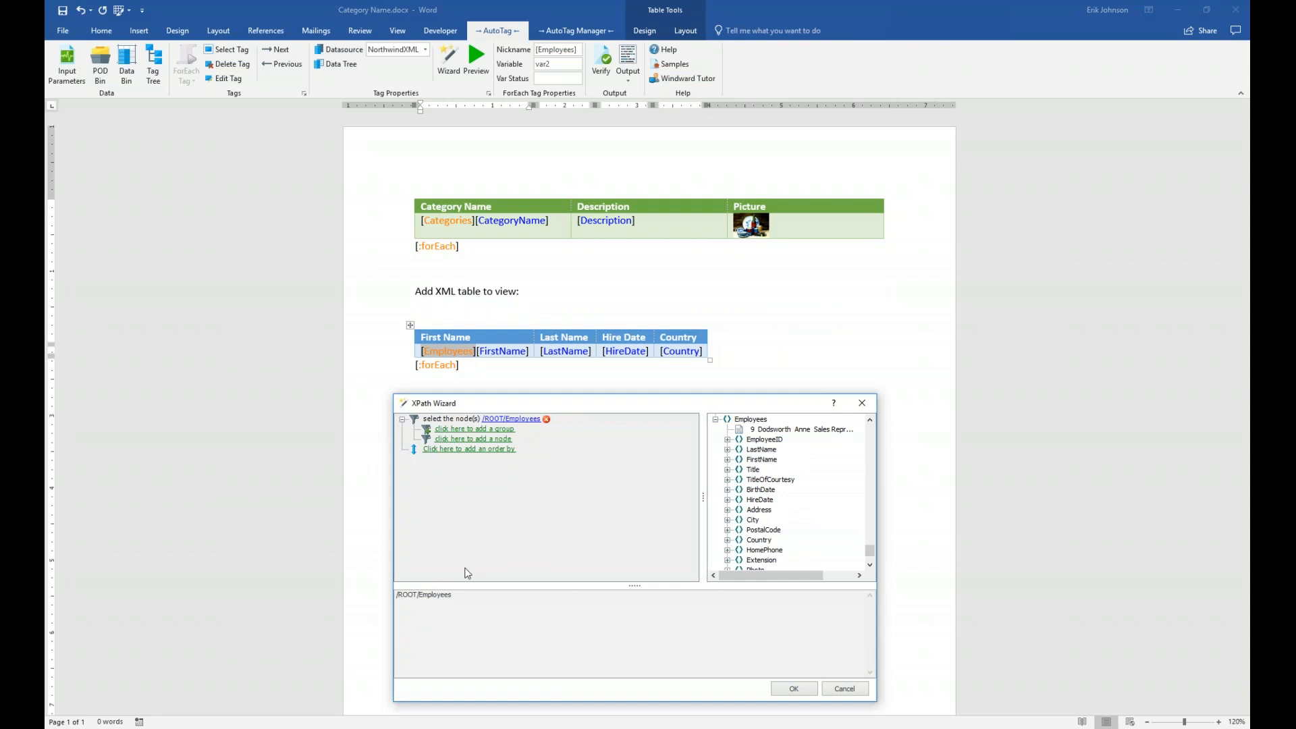
drag(688, 409, 714, 307)
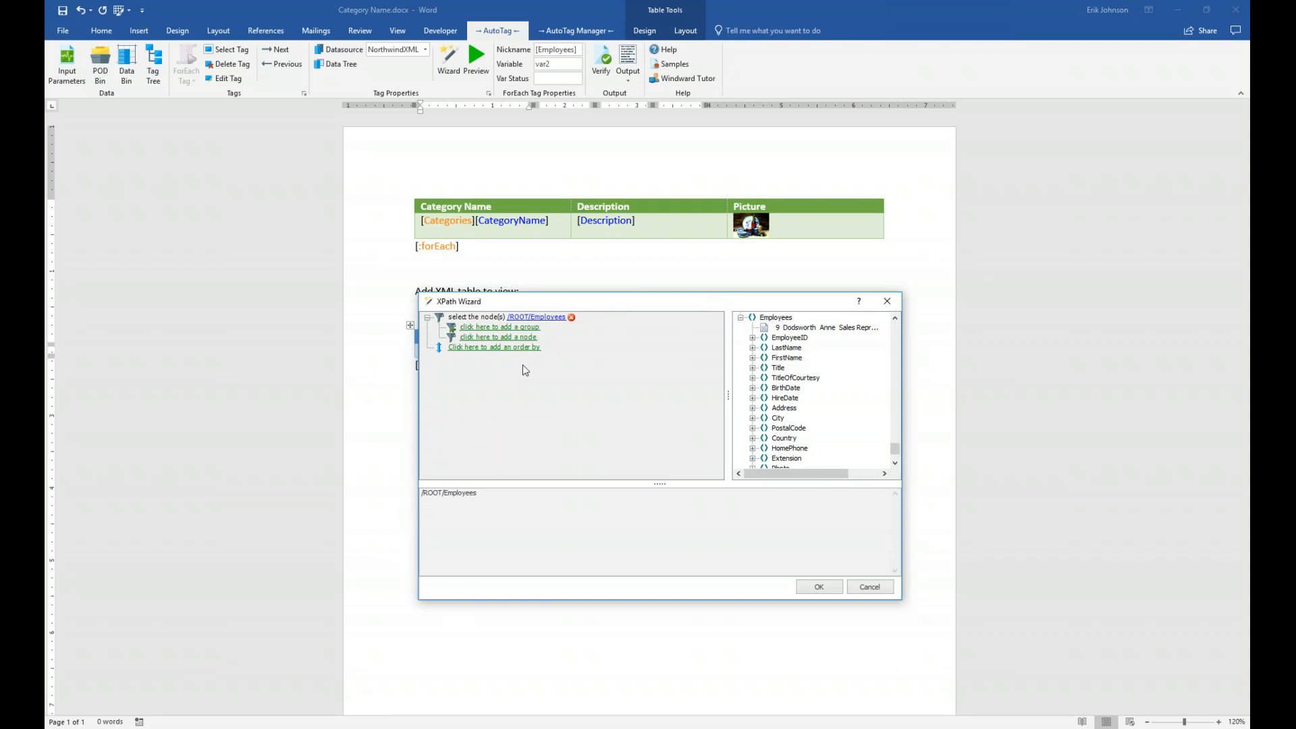
mouse_move(476, 366)
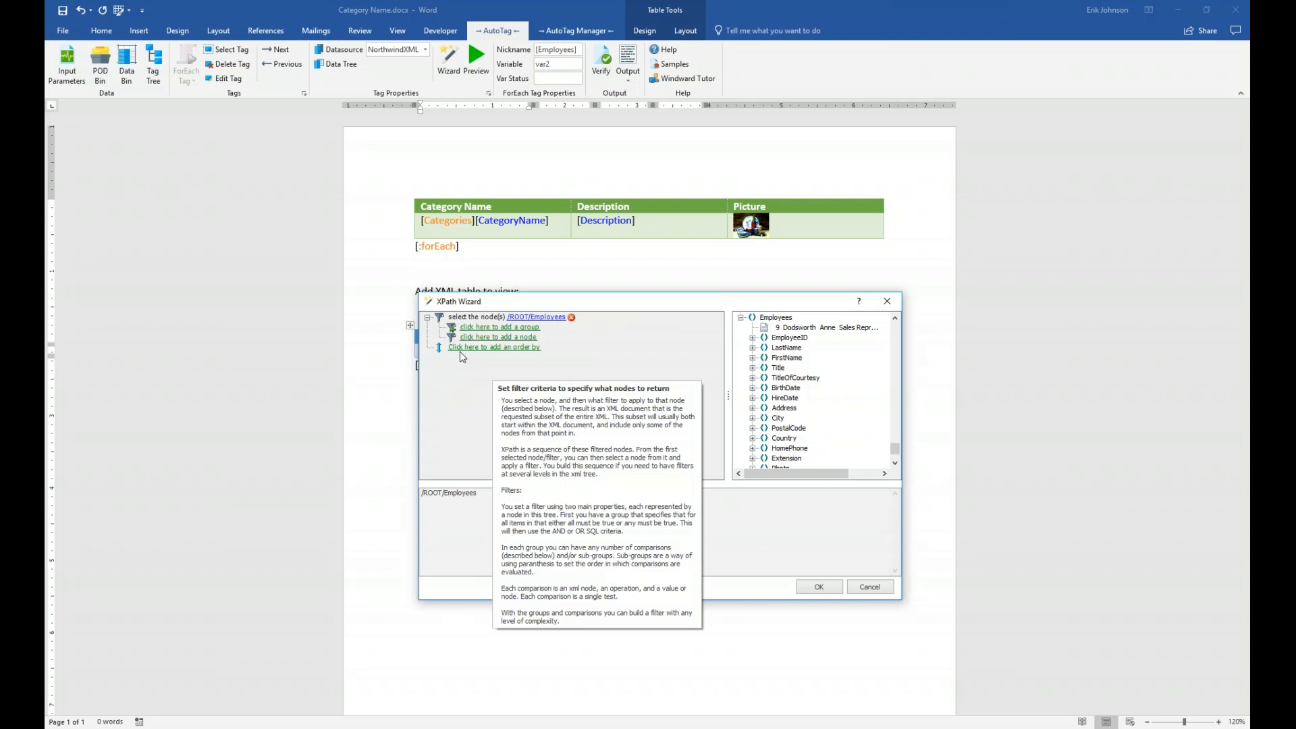
click(507, 348)
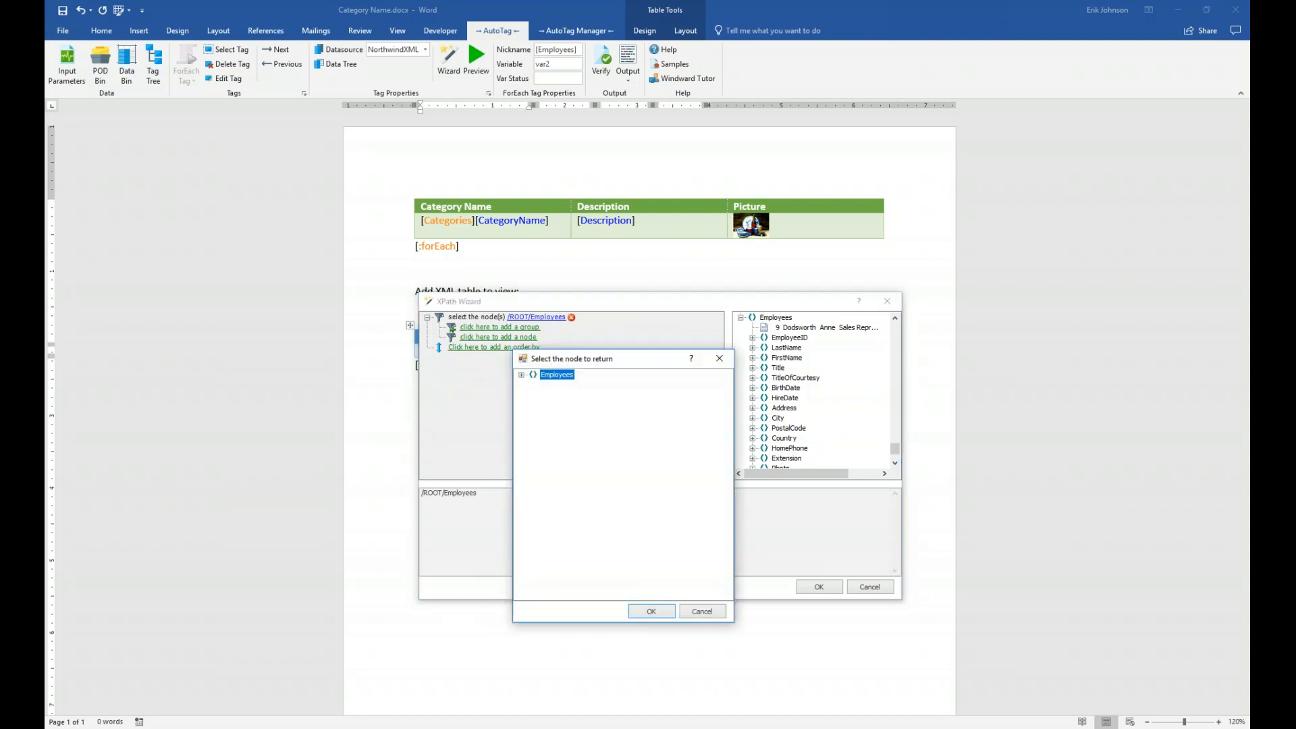
click(522, 375)
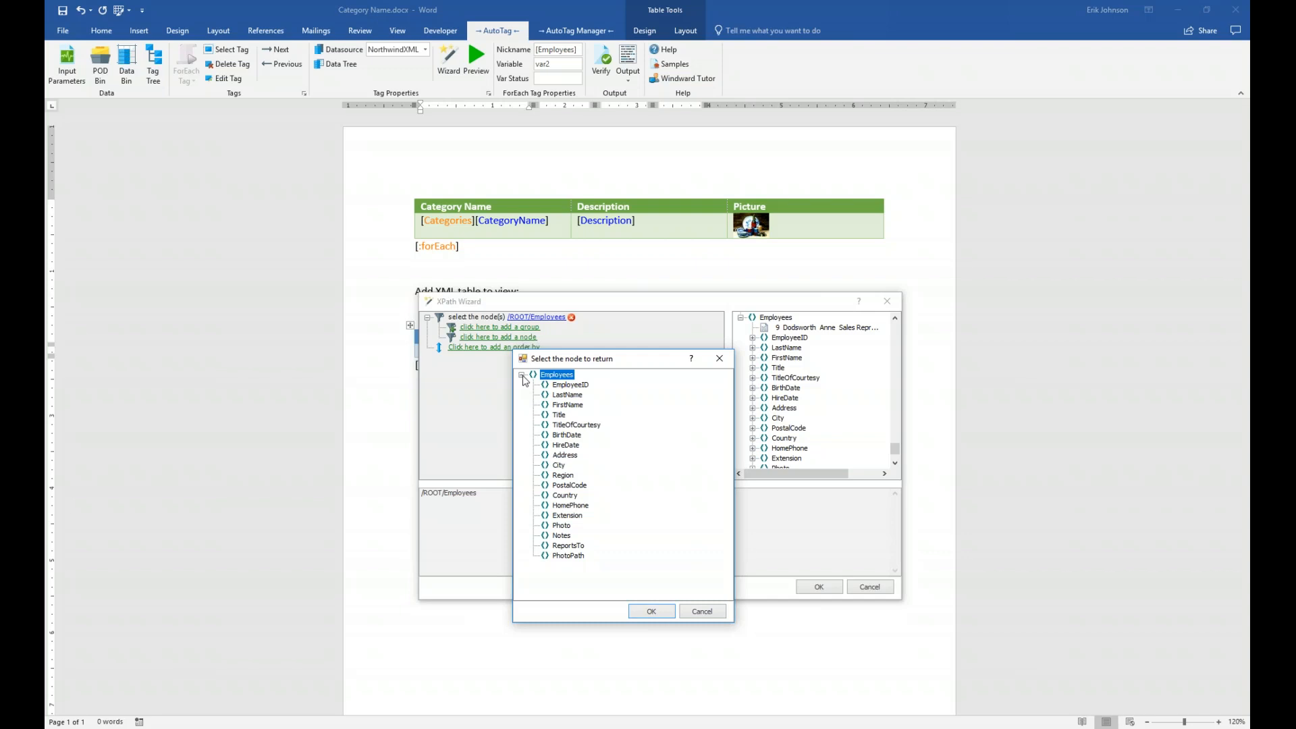
click(576, 405)
click(652, 611)
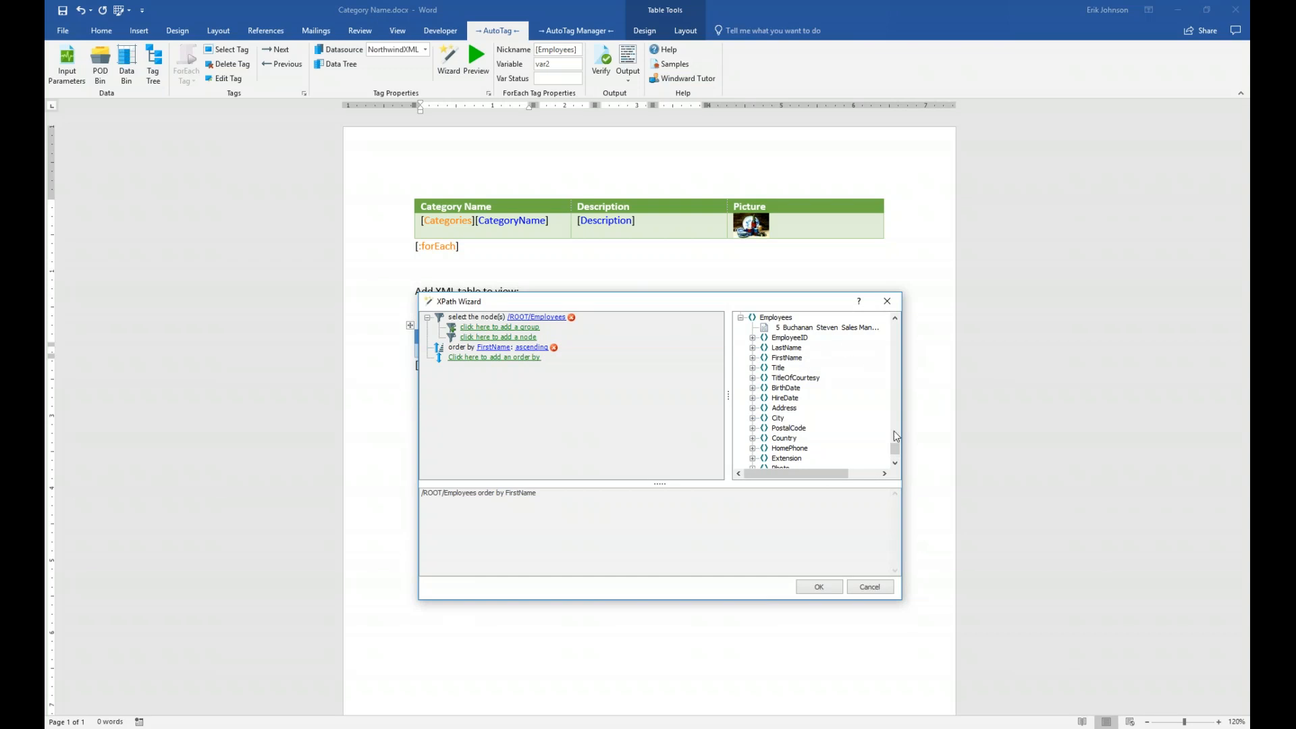
Step: Browse the employee sample records and change the FirstName sort to descending
drag(895, 451, 891, 305)
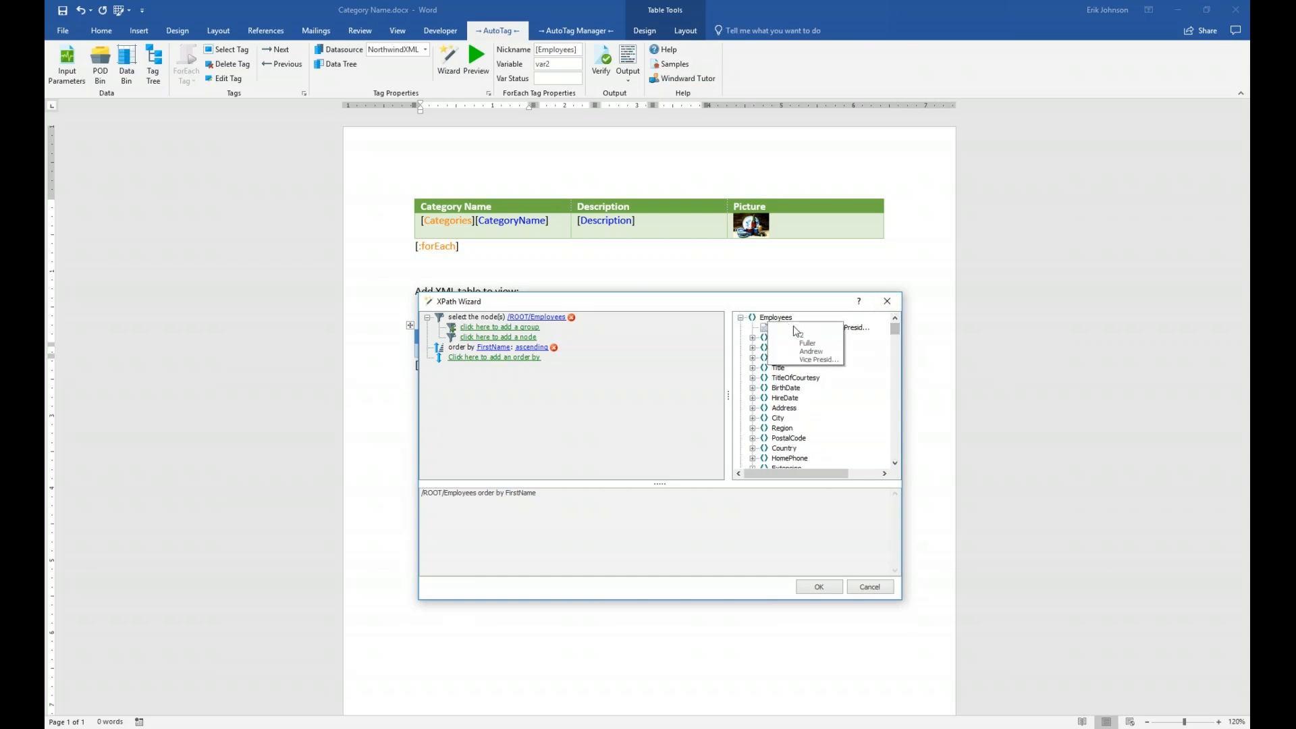
click(741, 317)
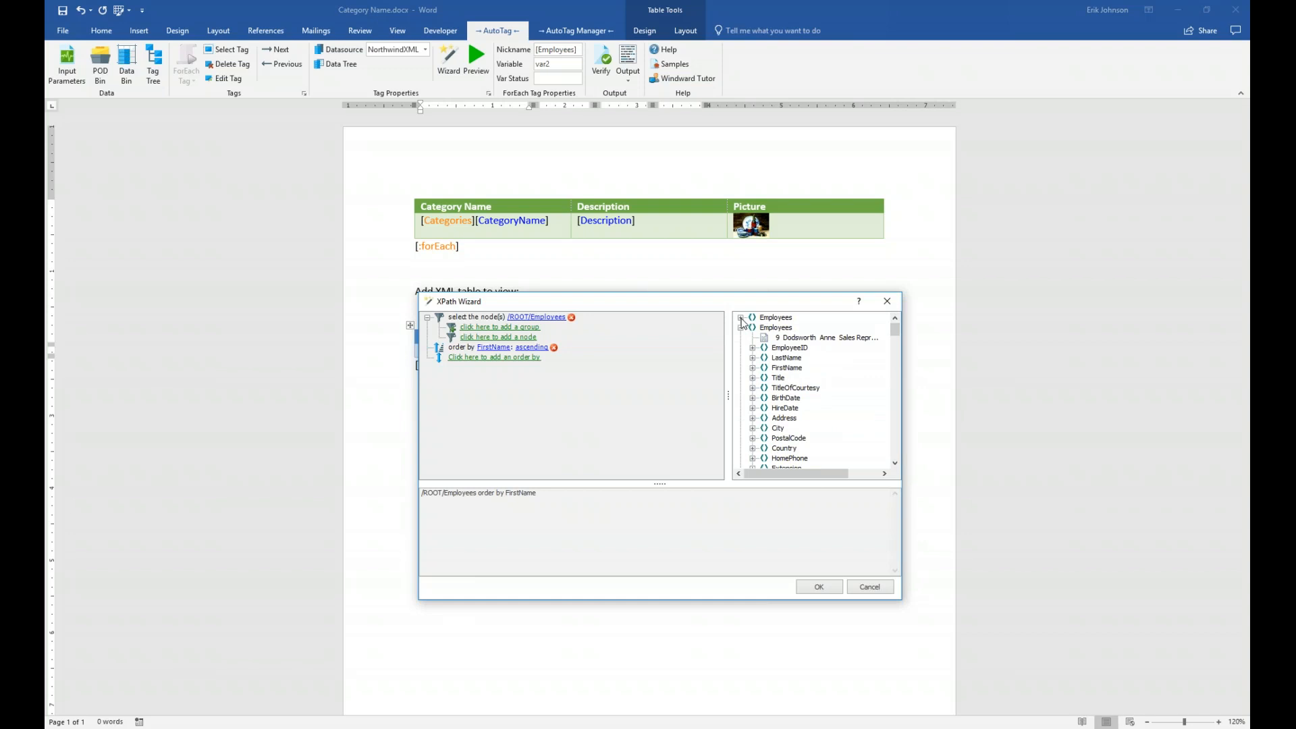
click(740, 327)
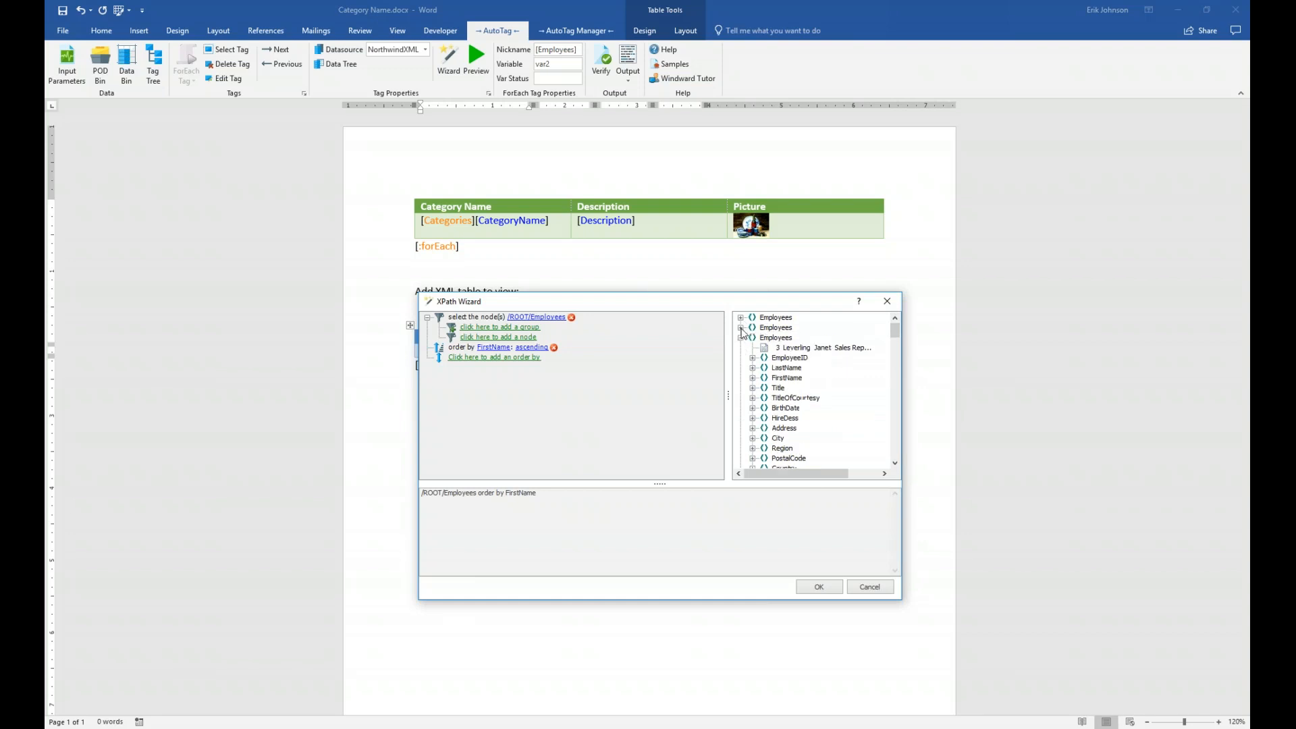
click(740, 338)
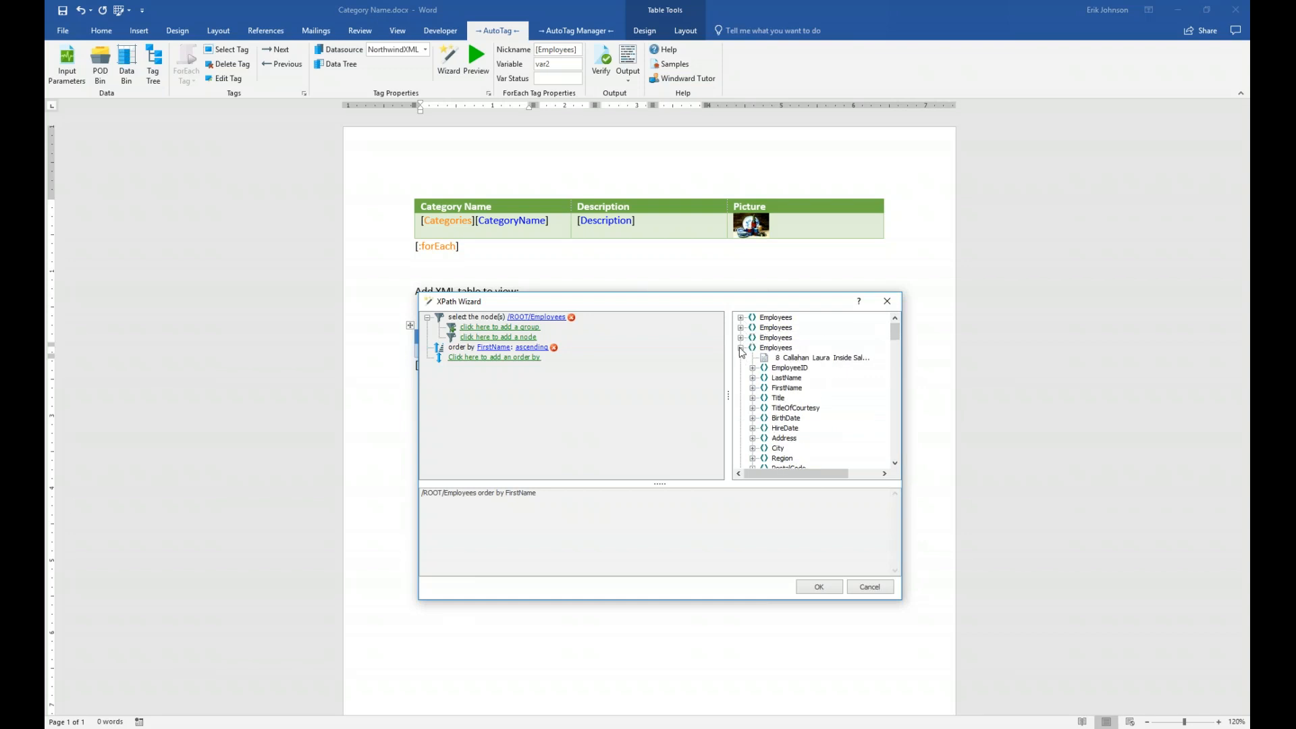
click(741, 348)
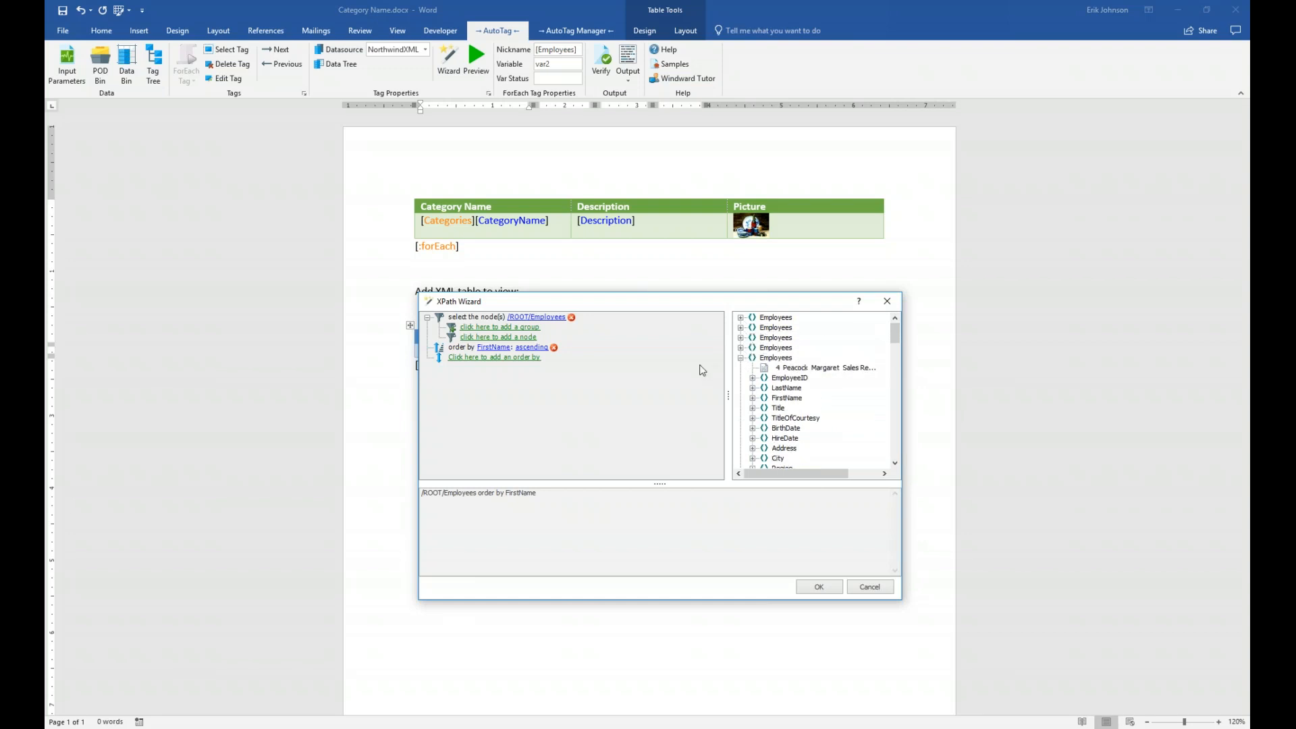
click(537, 350)
click(557, 369)
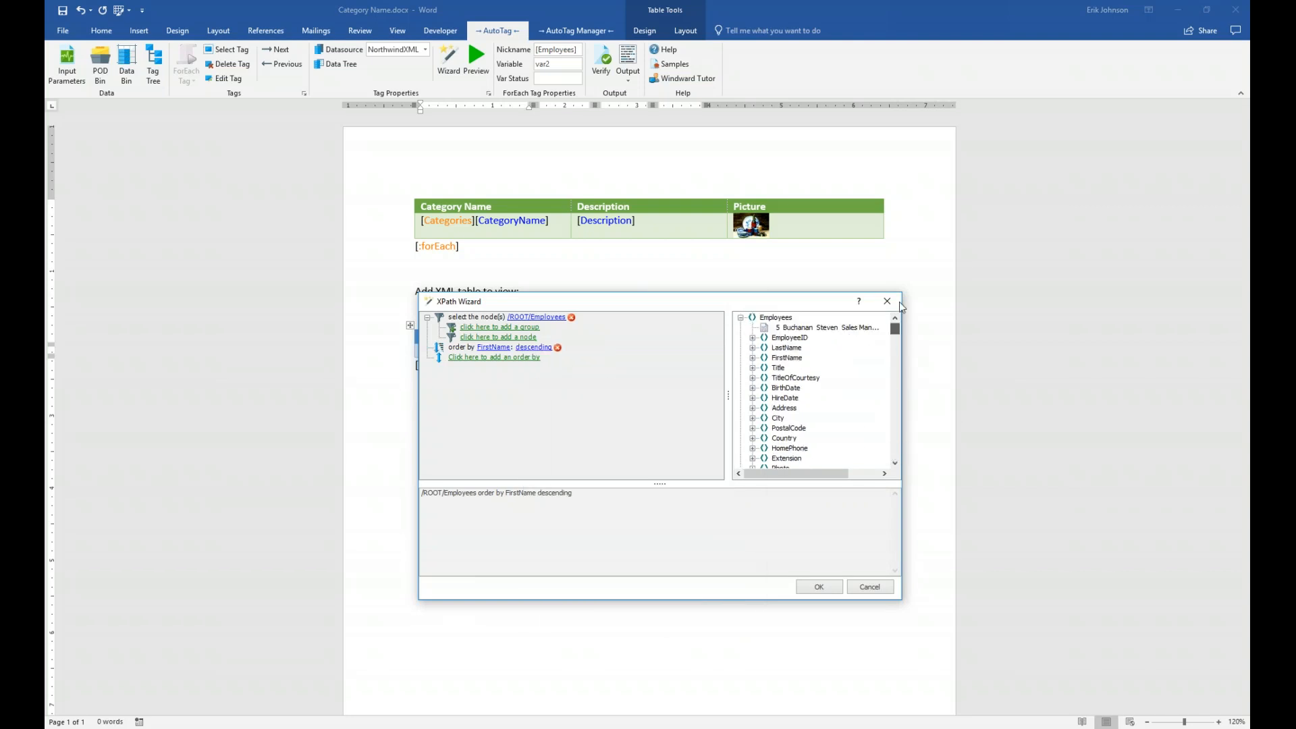
Step: Review the employee sample records again and move the wizard to uncover the Employees table
click(740, 318)
click(740, 328)
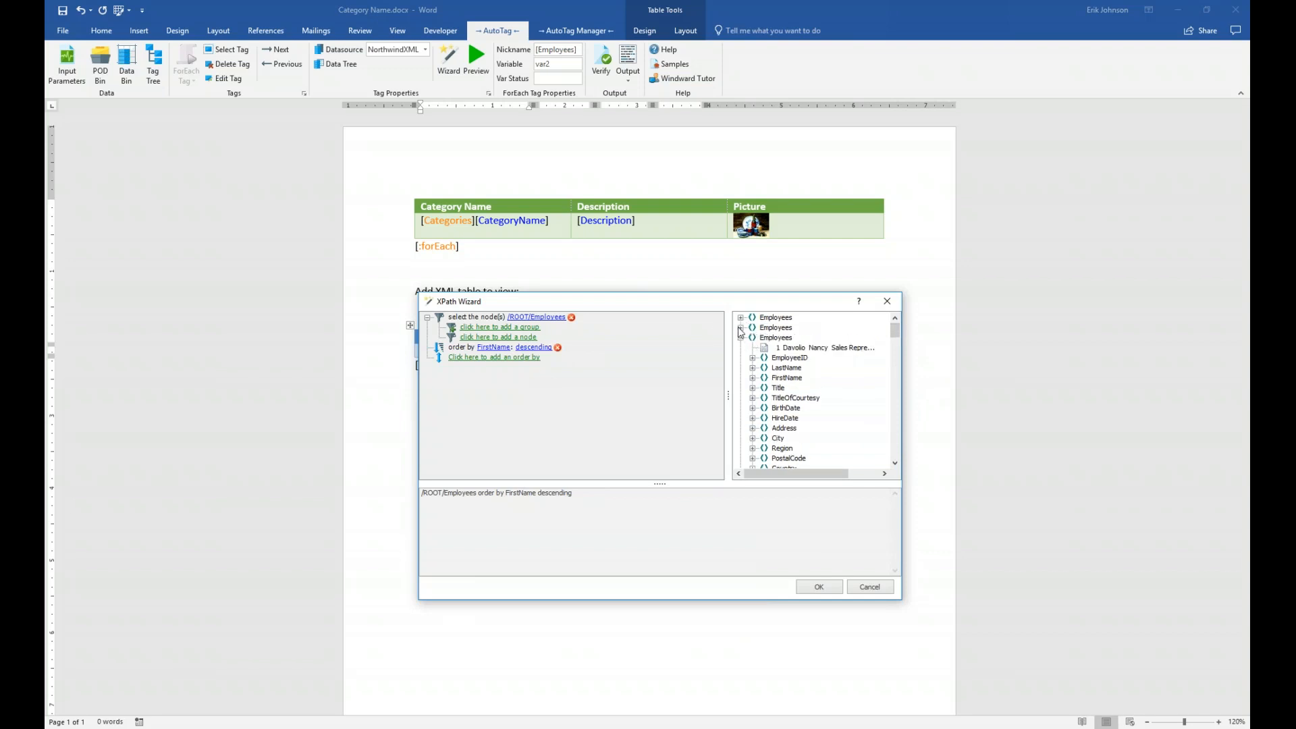
click(741, 338)
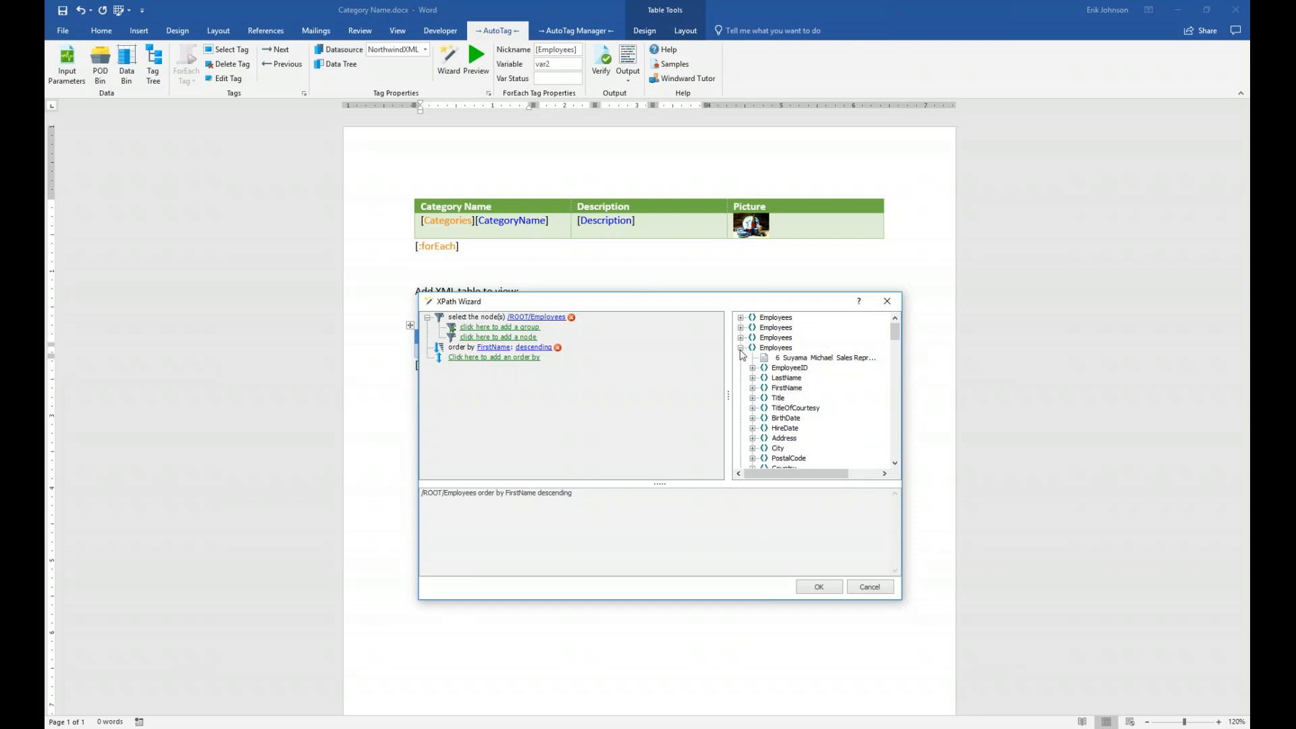
click(740, 348)
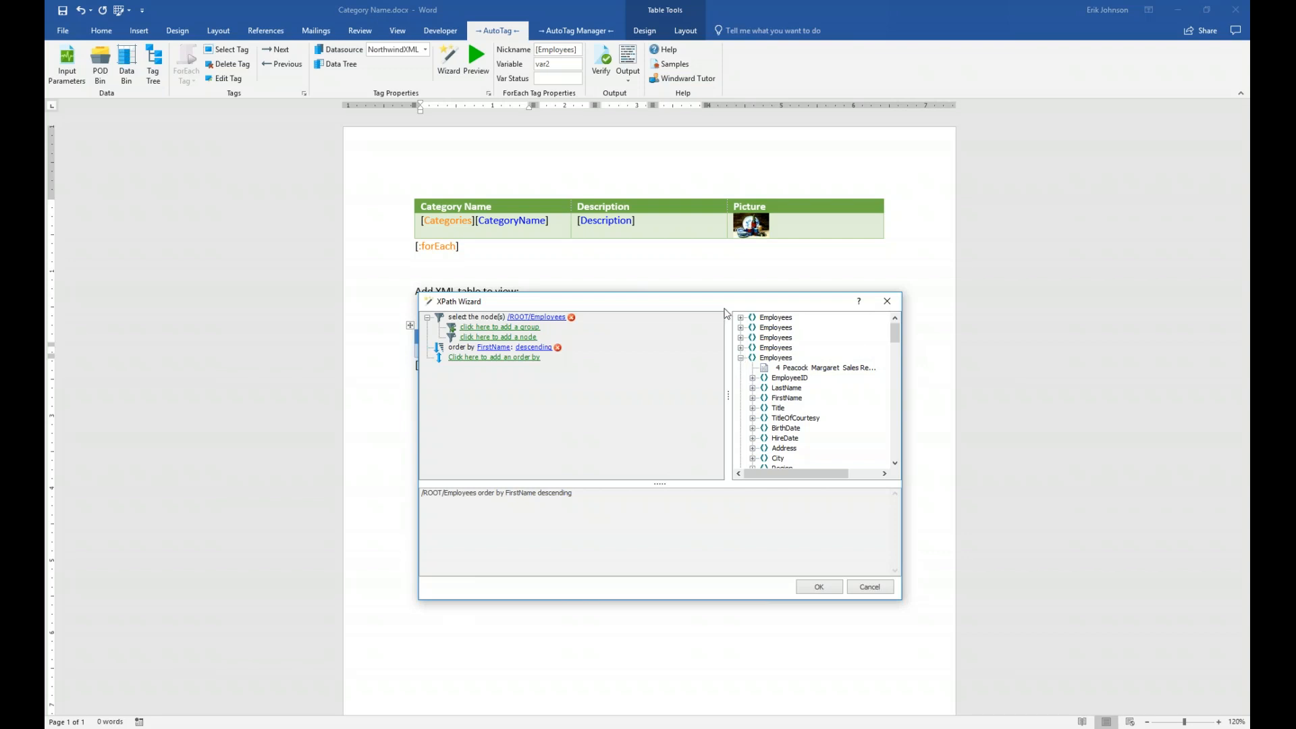
drag(726, 302, 723, 370)
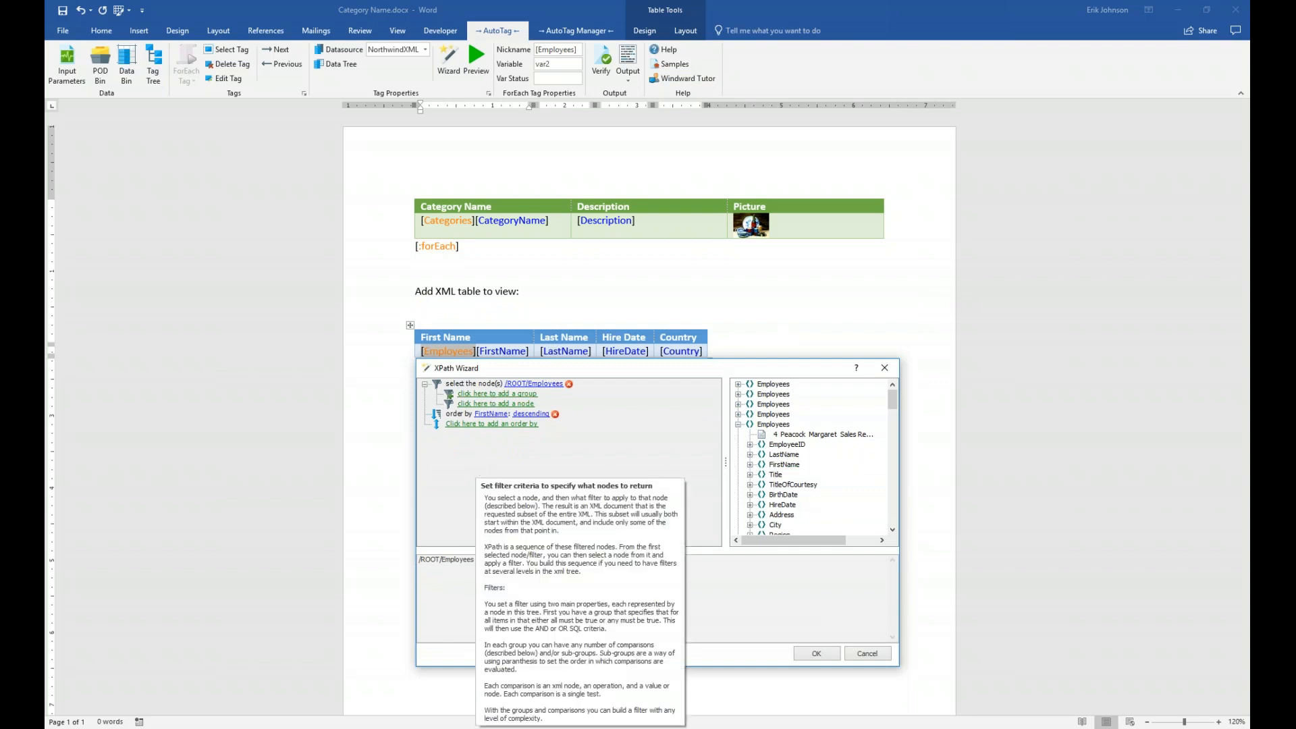
Step: Add a filter group with a condition on the Employees Country field
click(498, 393)
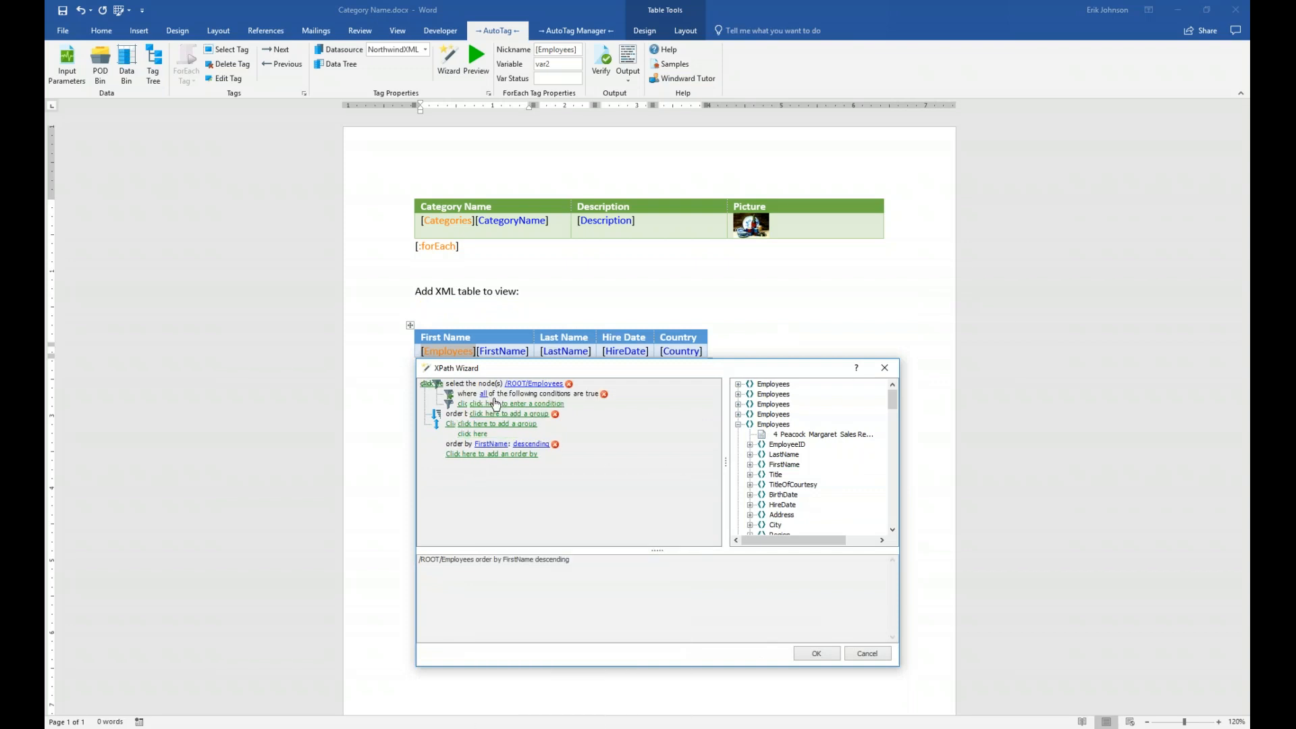
click(550, 405)
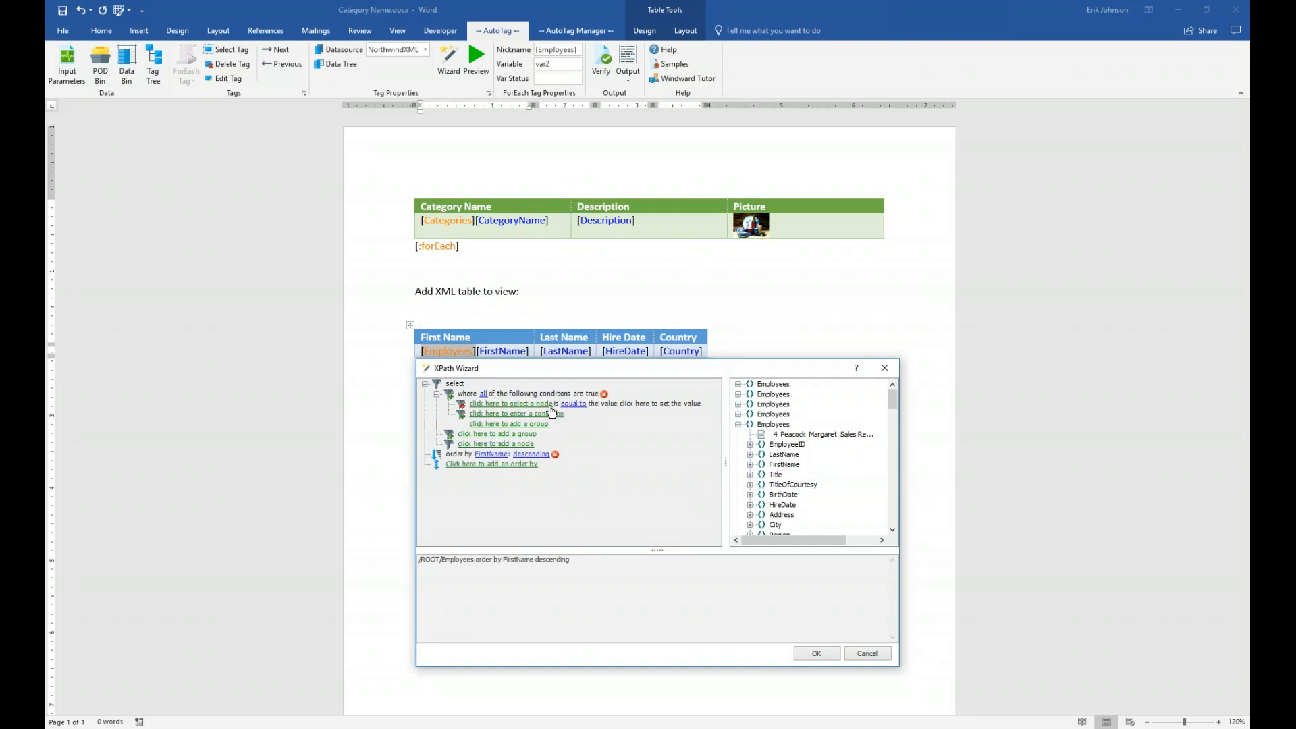
click(513, 404)
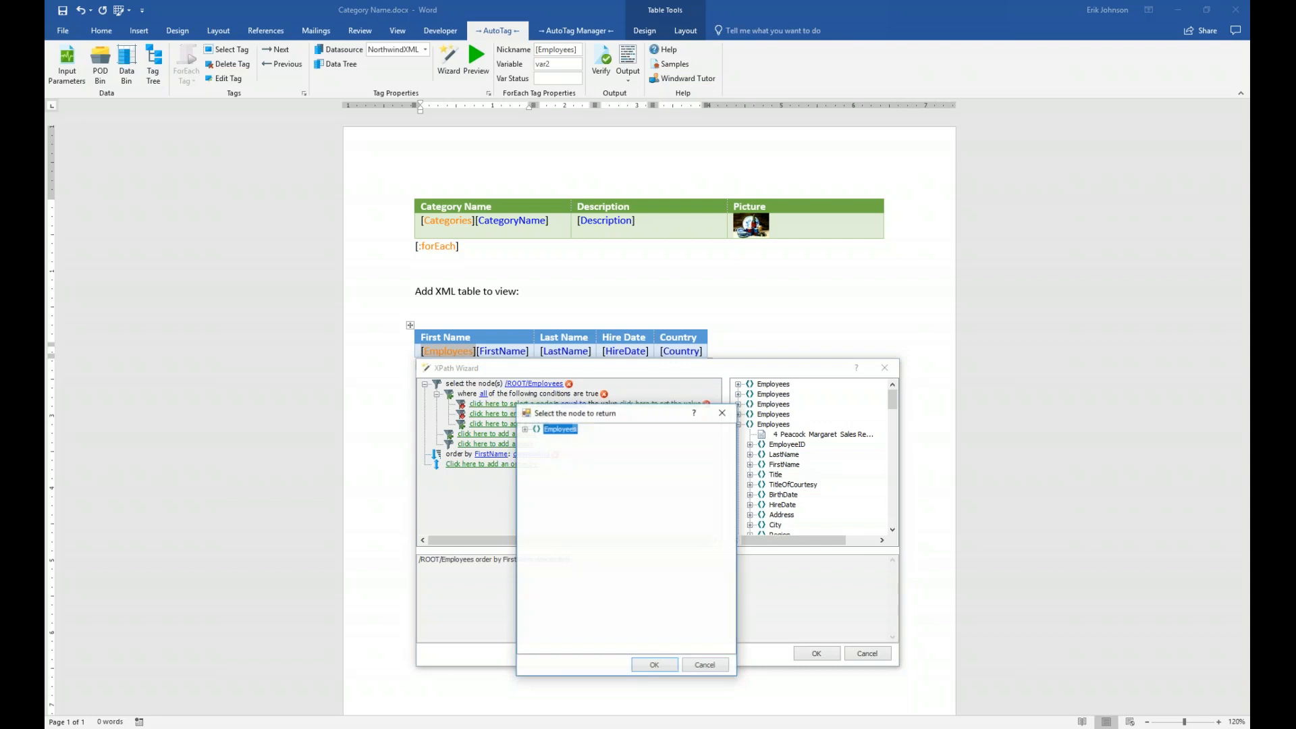
click(525, 429)
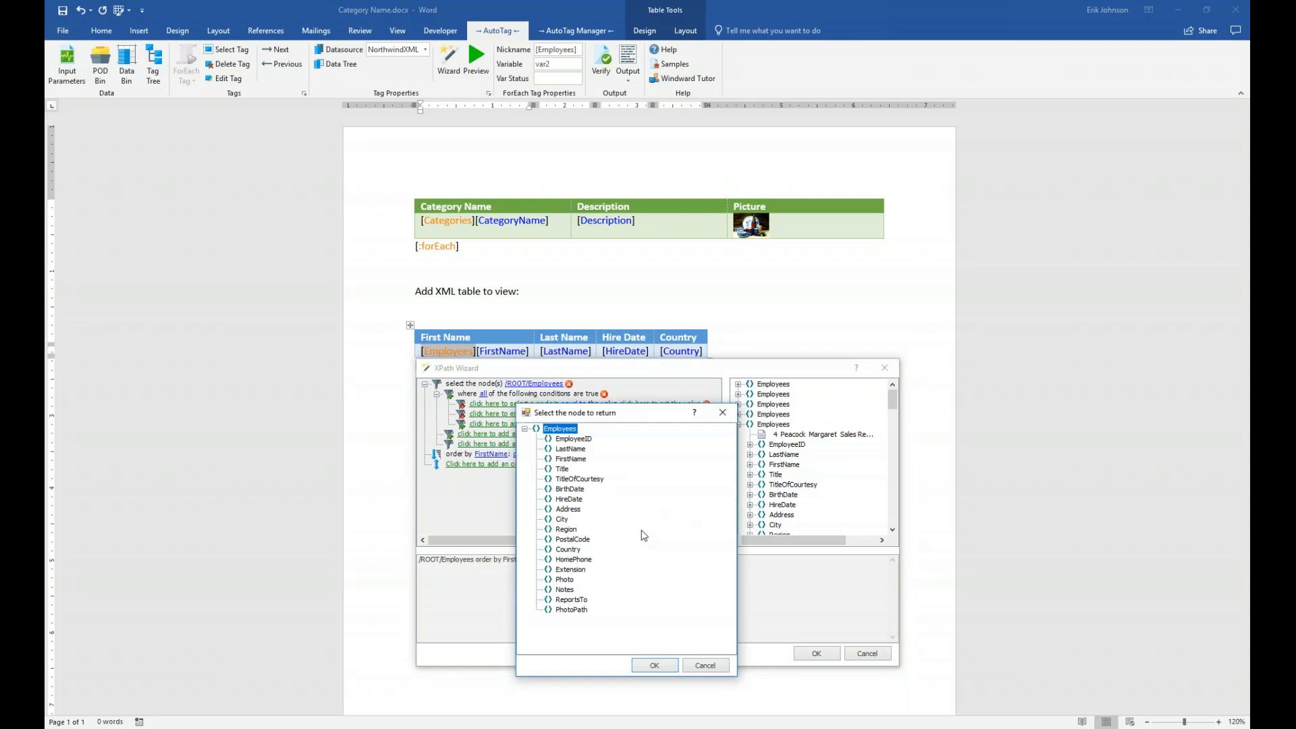
click(563, 550)
click(654, 666)
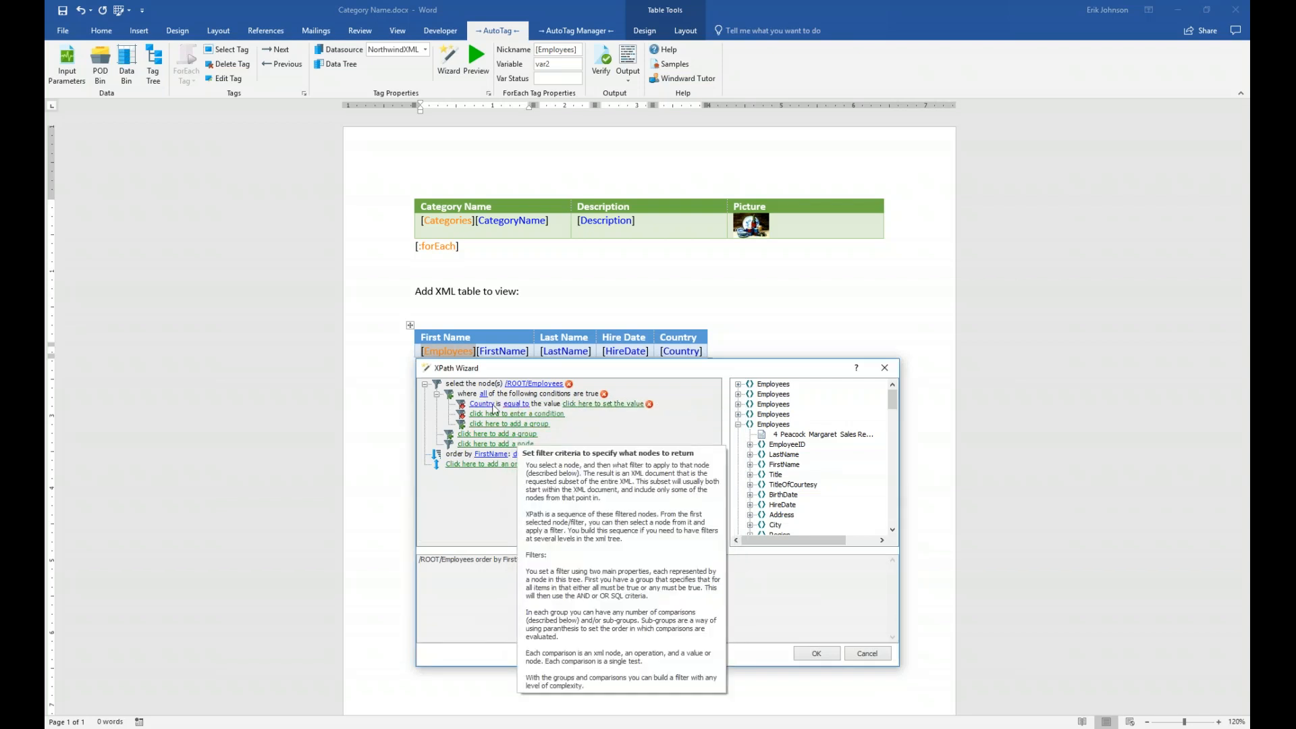
Step: Make the condition Country equal to 'UK' and apply the query
click(517, 403)
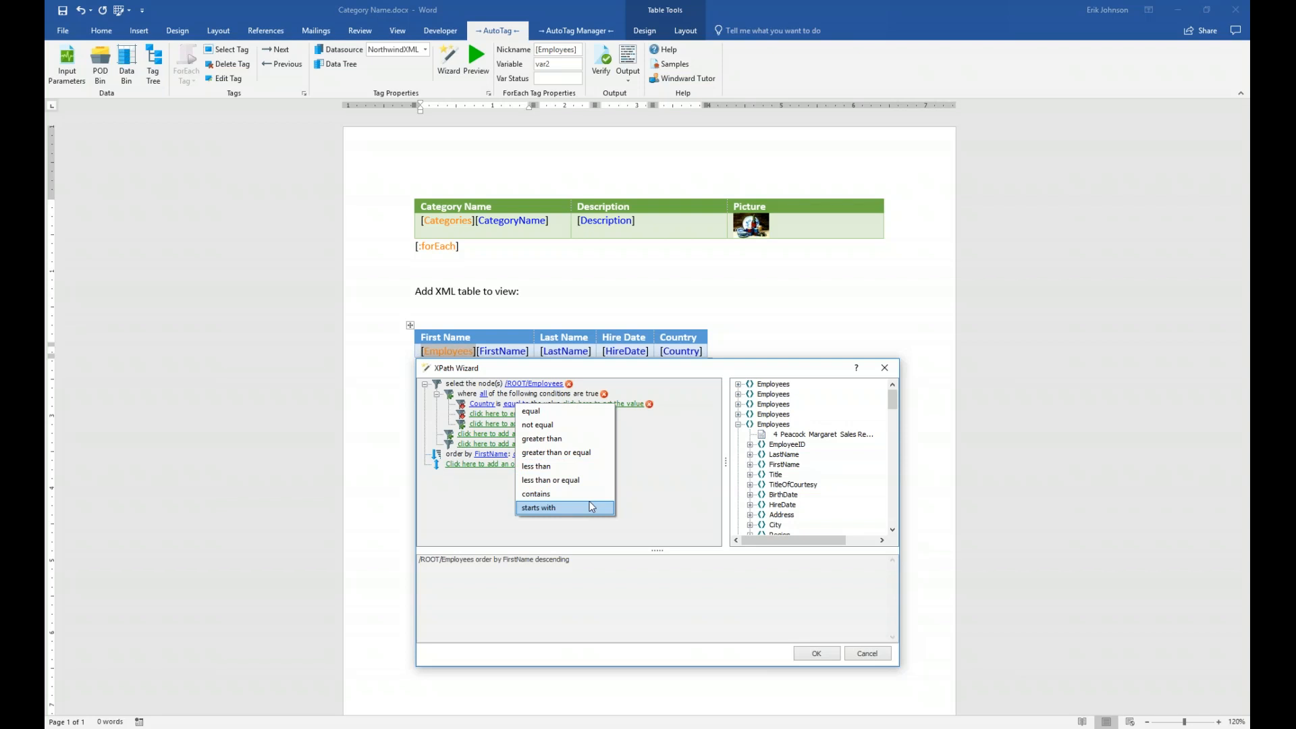
click(558, 409)
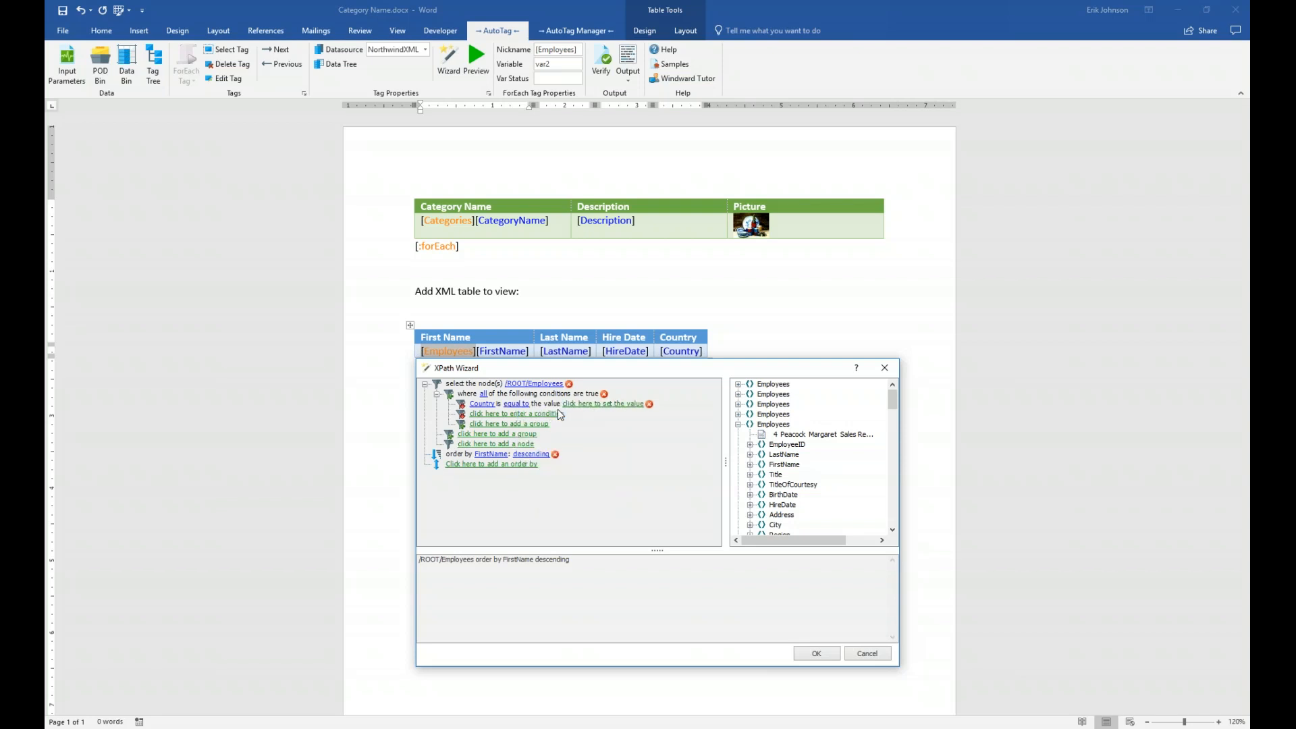
click(606, 406)
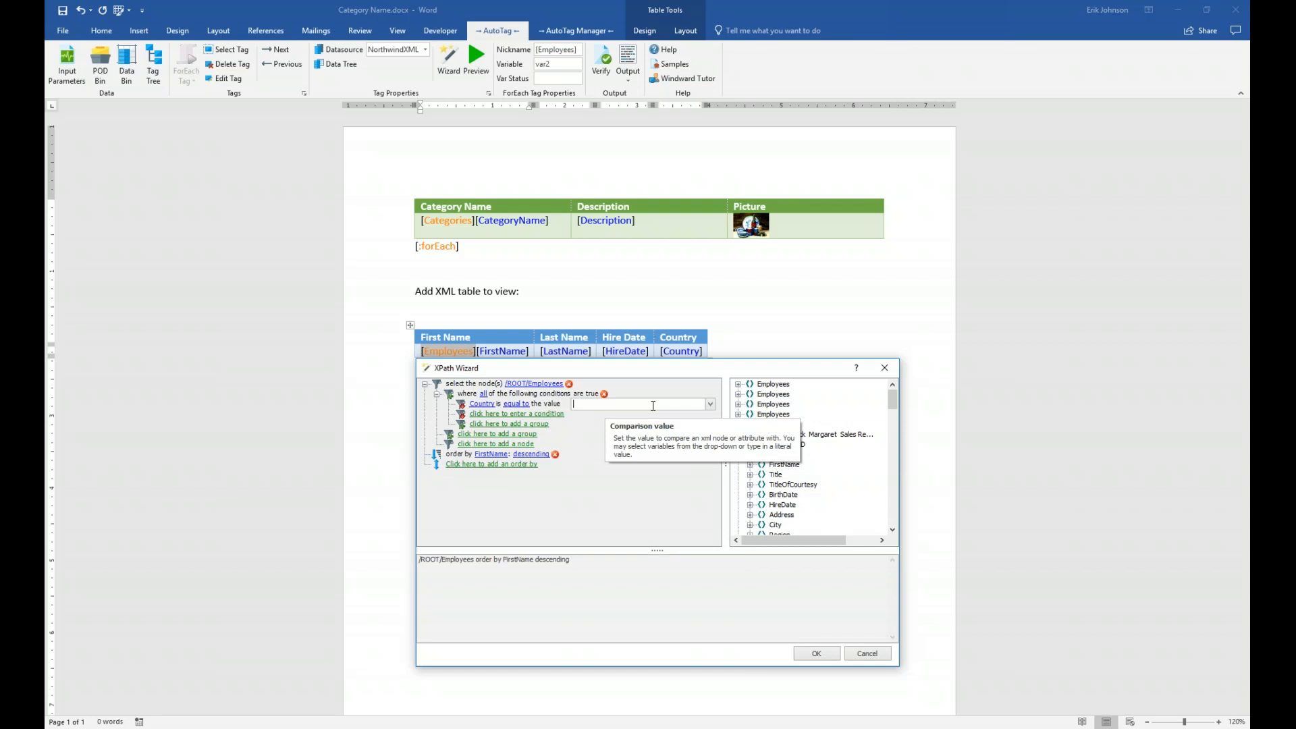
text(UK)
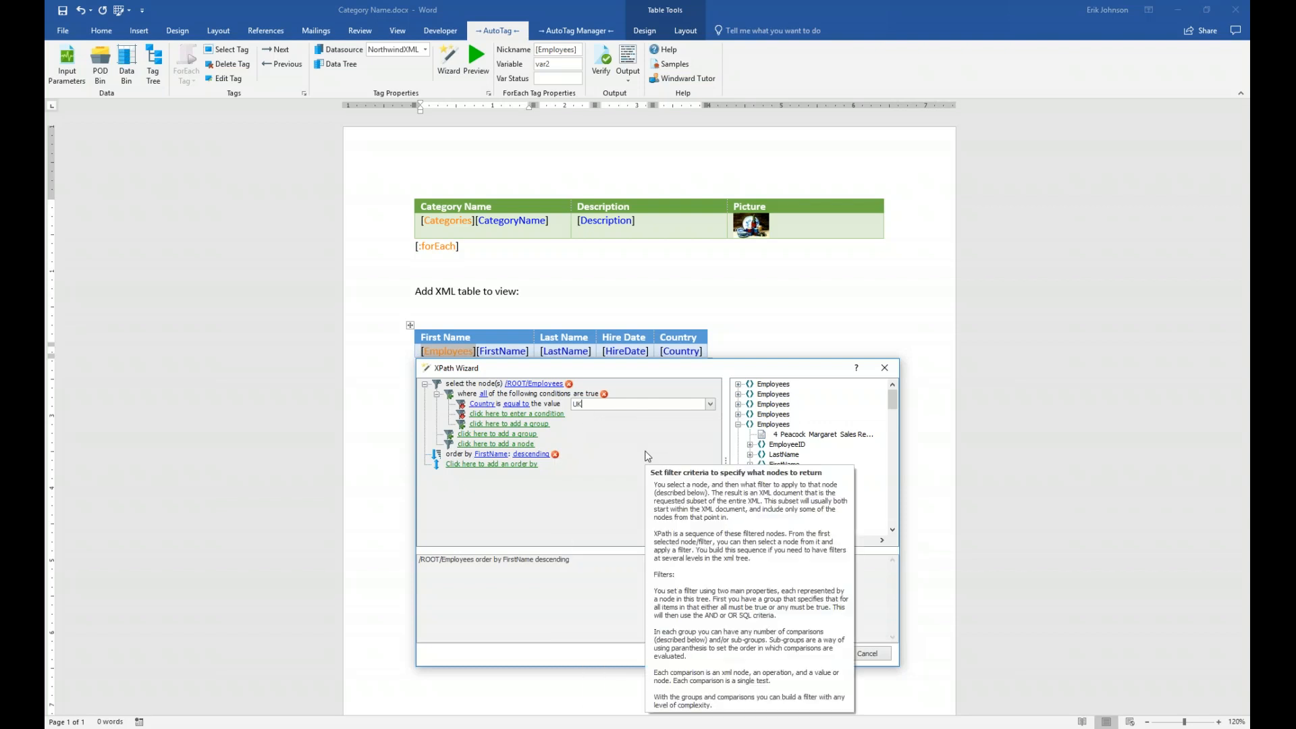
key(Return)
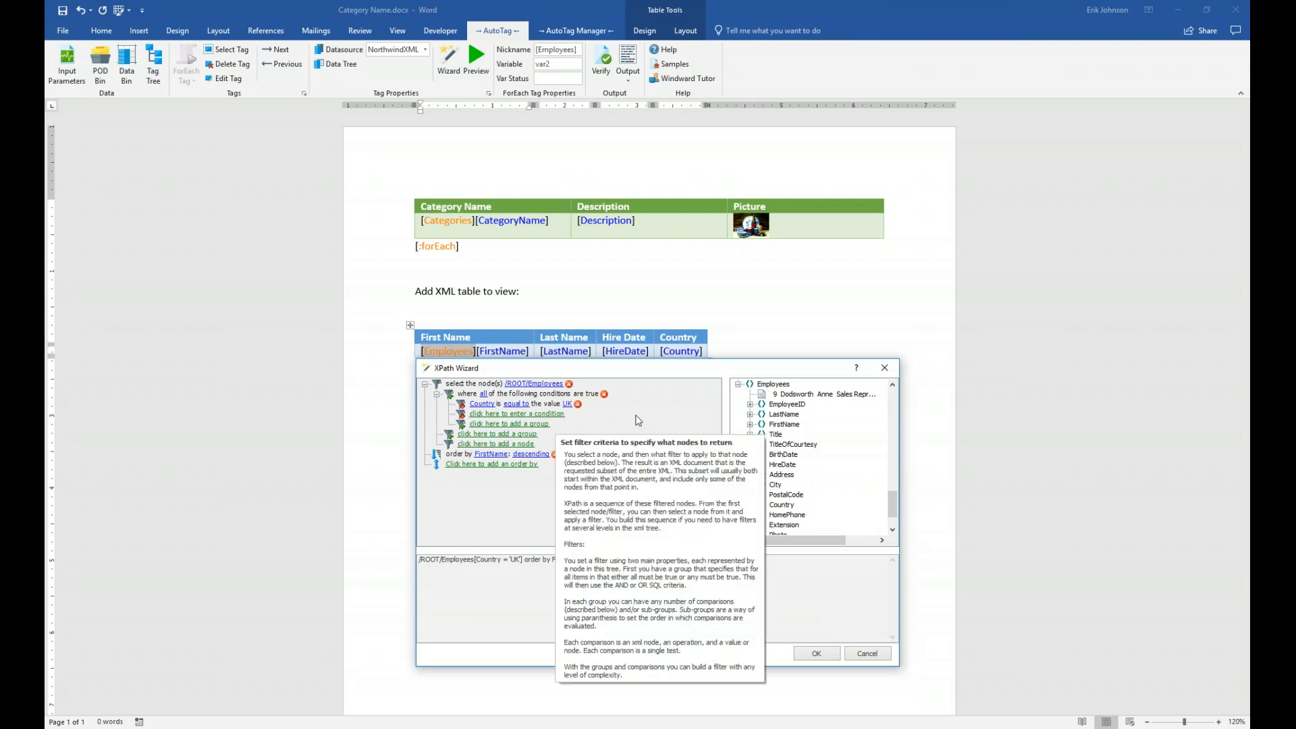
click(818, 653)
click(628, 59)
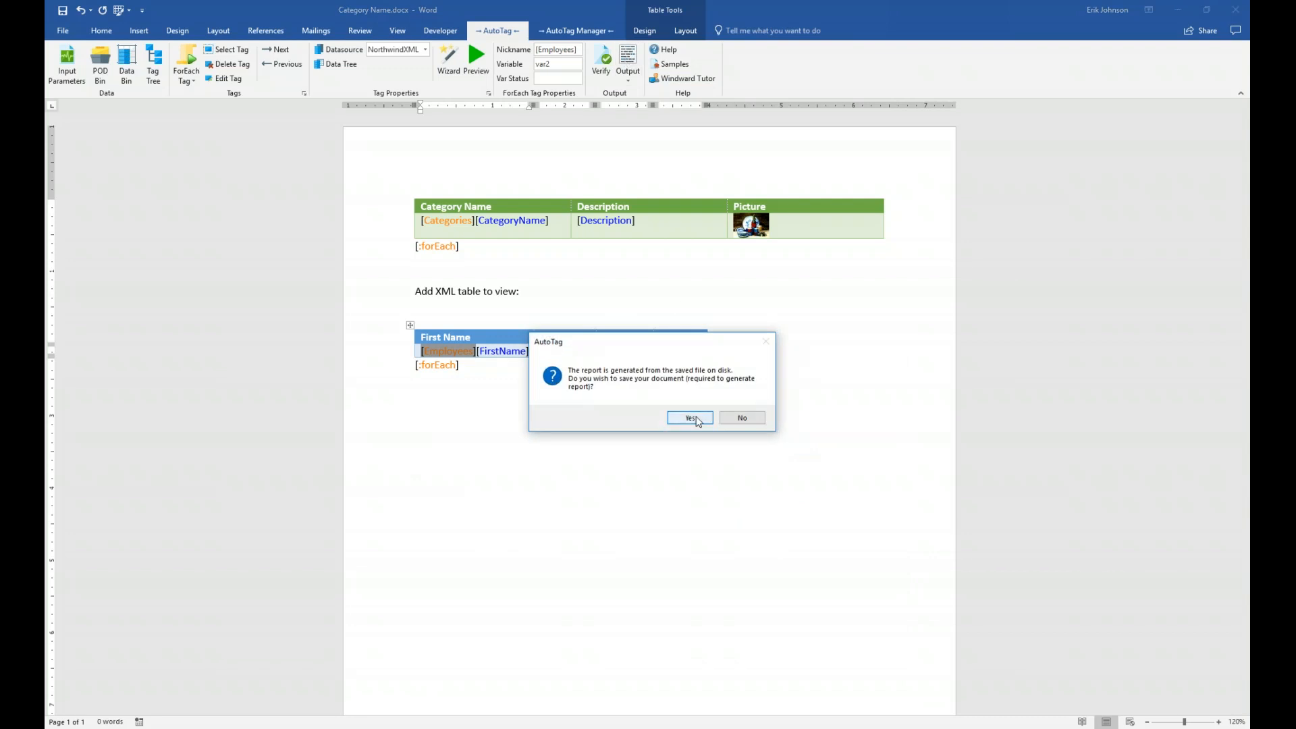
Step: Save the template and run the report with Category set to Seafood
click(690, 418)
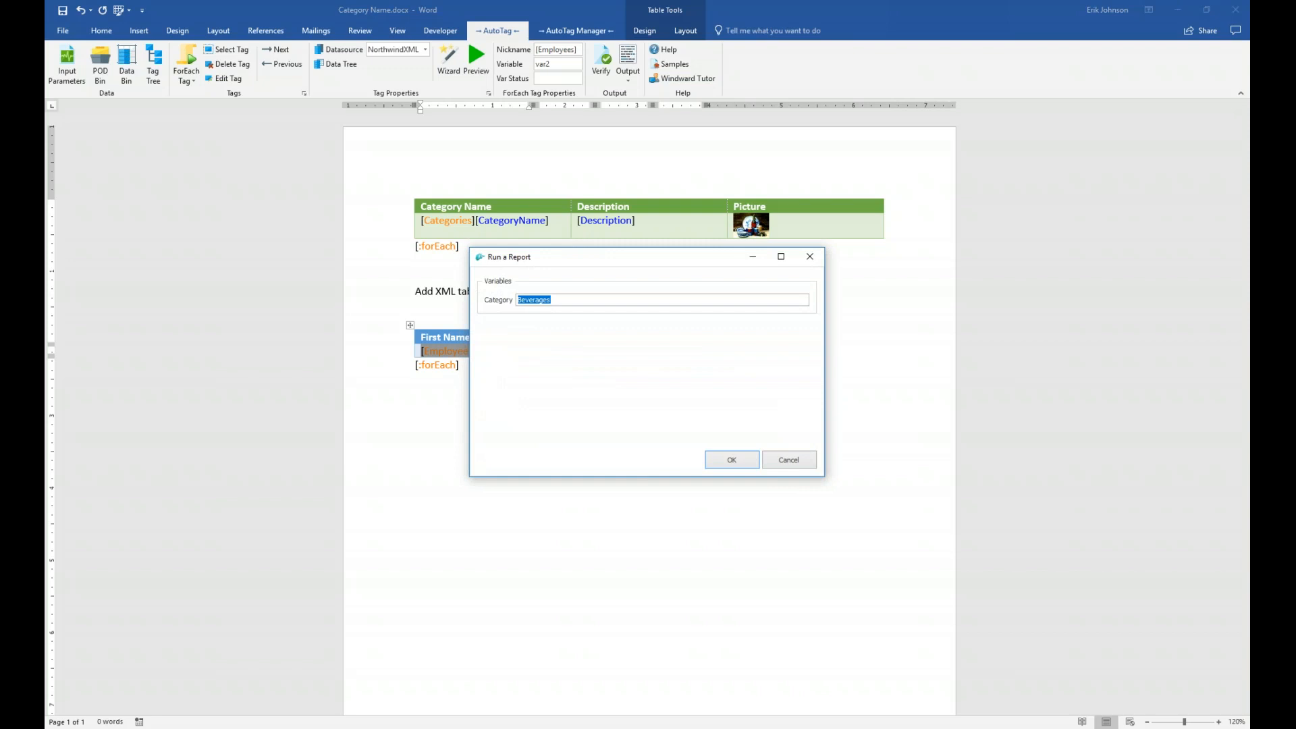
text(Seafood)
click(719, 456)
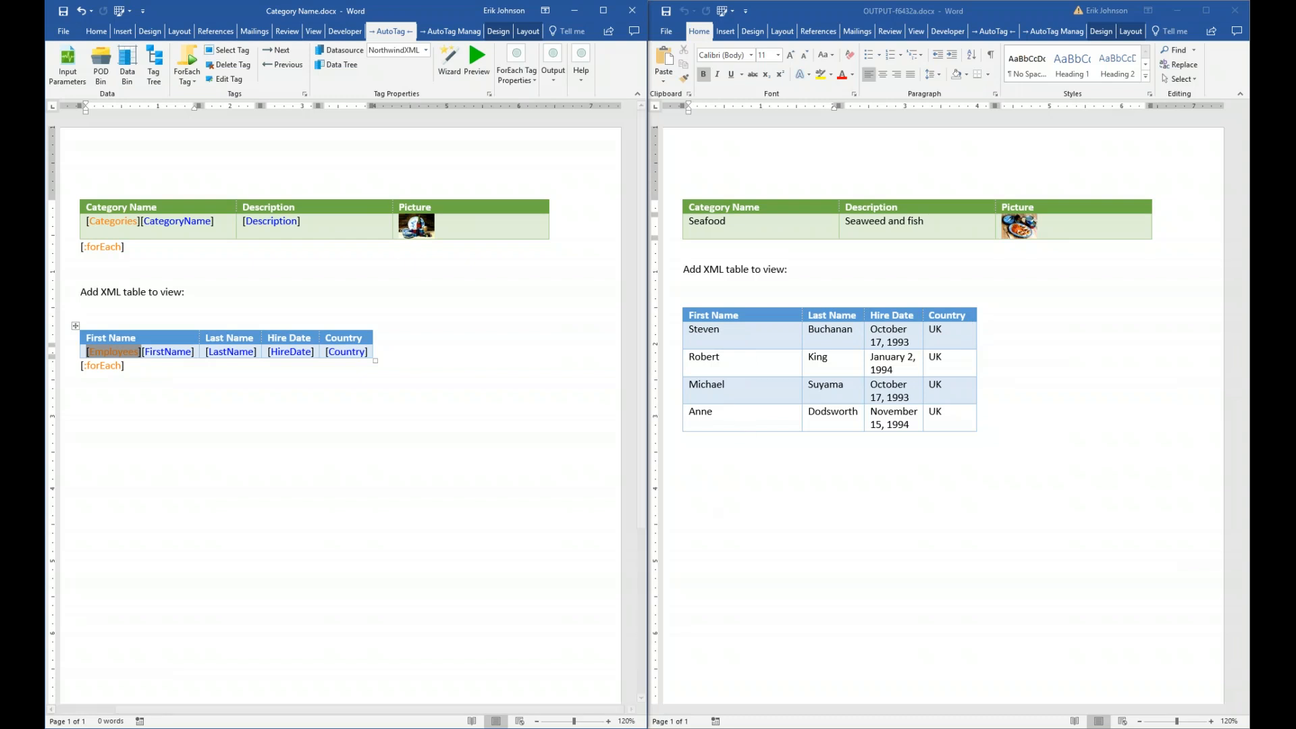
Step: Return to the training slideshow and advance to slide 10, 'SQL and XML Wizards'
click(522, 728)
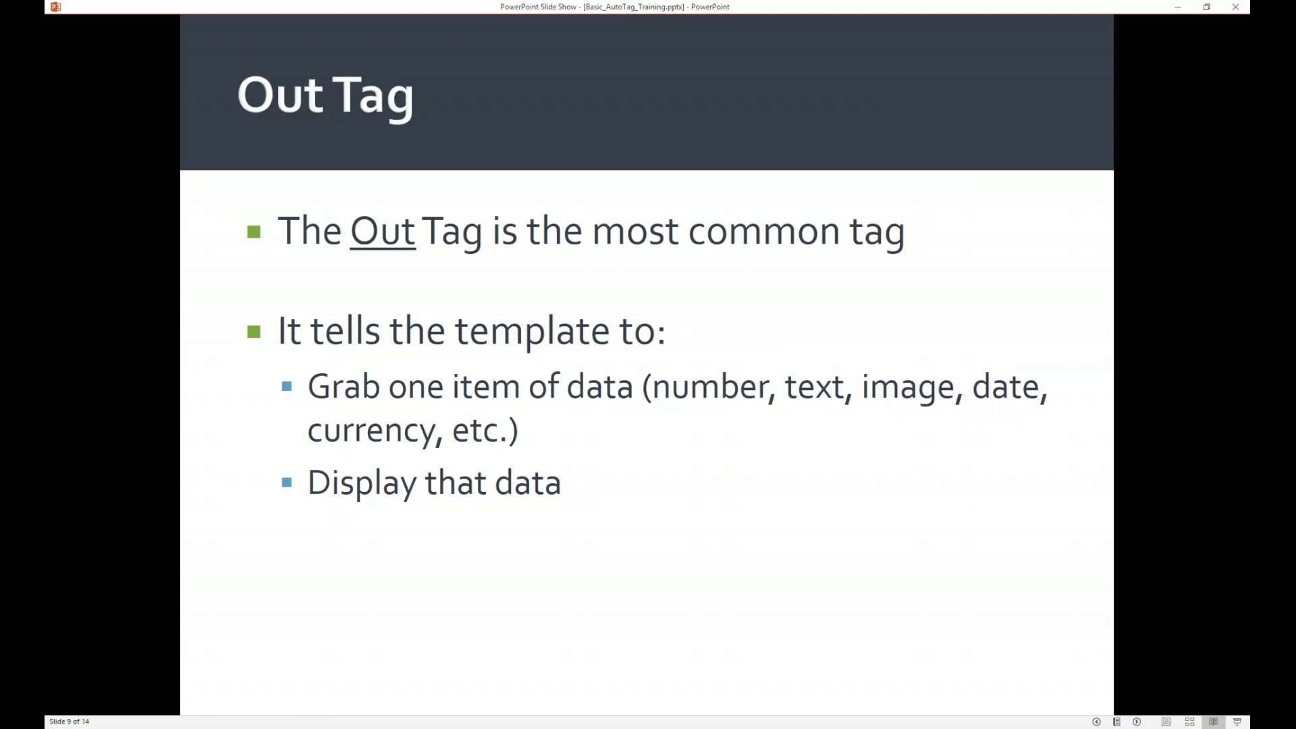
key(Right)
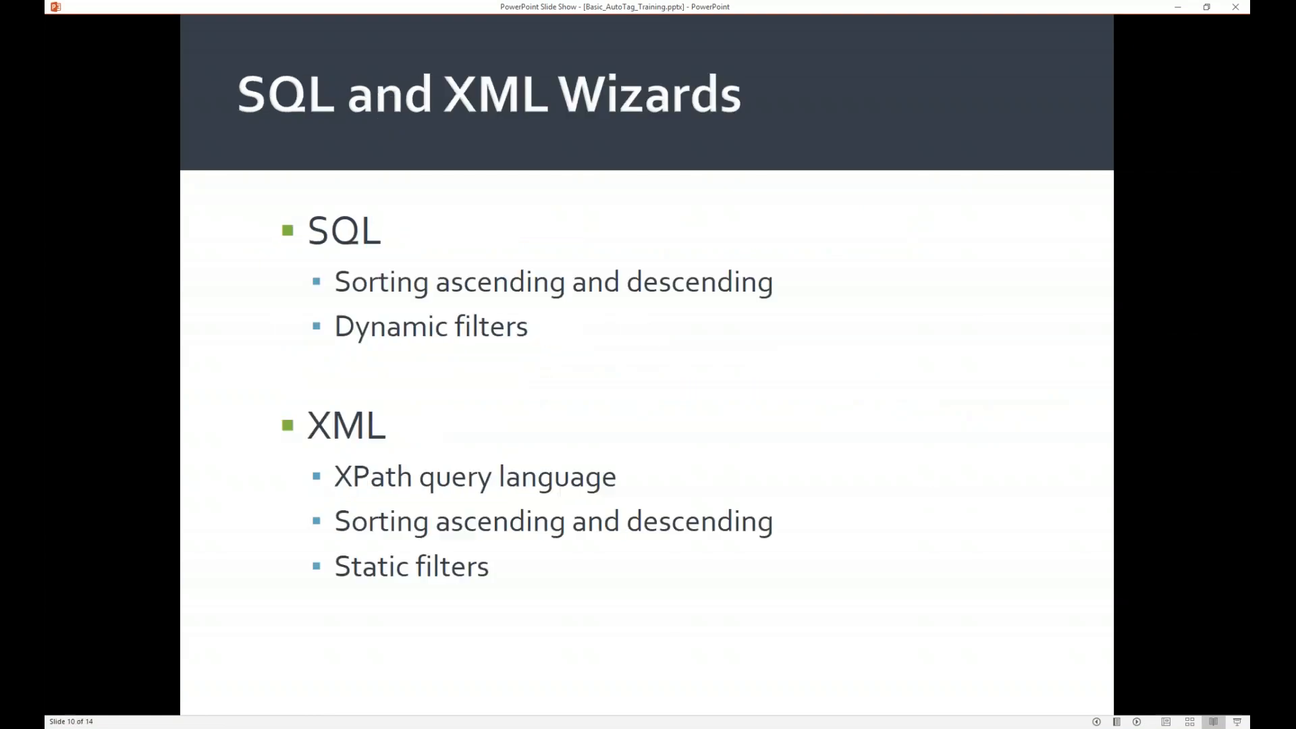